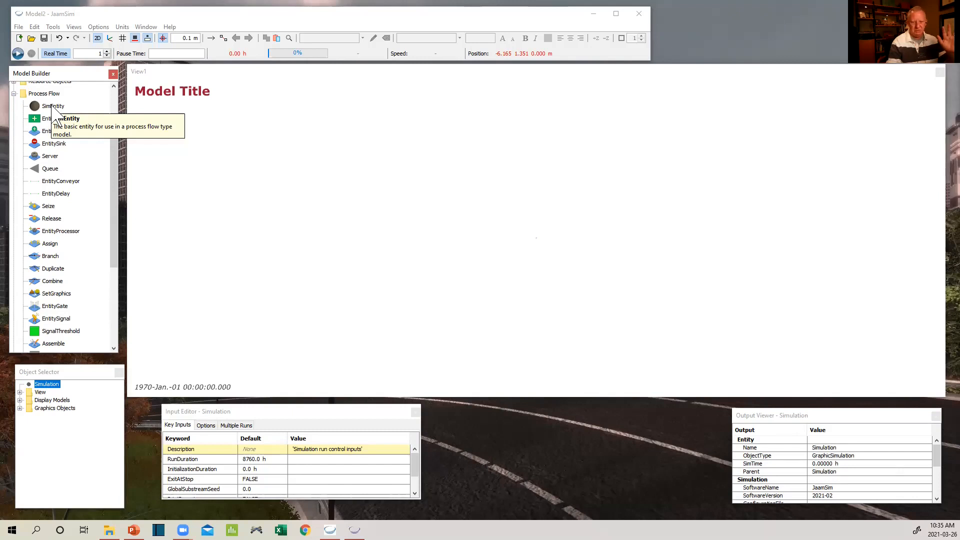
Place a SimEntity at about (-4.9, 1.9) m below the model title and an EntityGenerator beside it at about (-3.4, 1.8) m.
drag(54, 110, 193, 123)
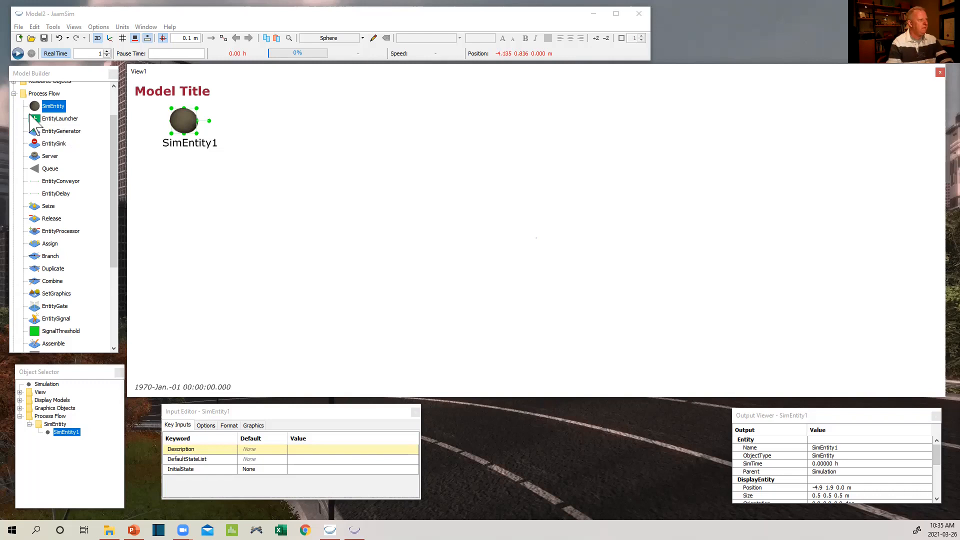
click(50, 132)
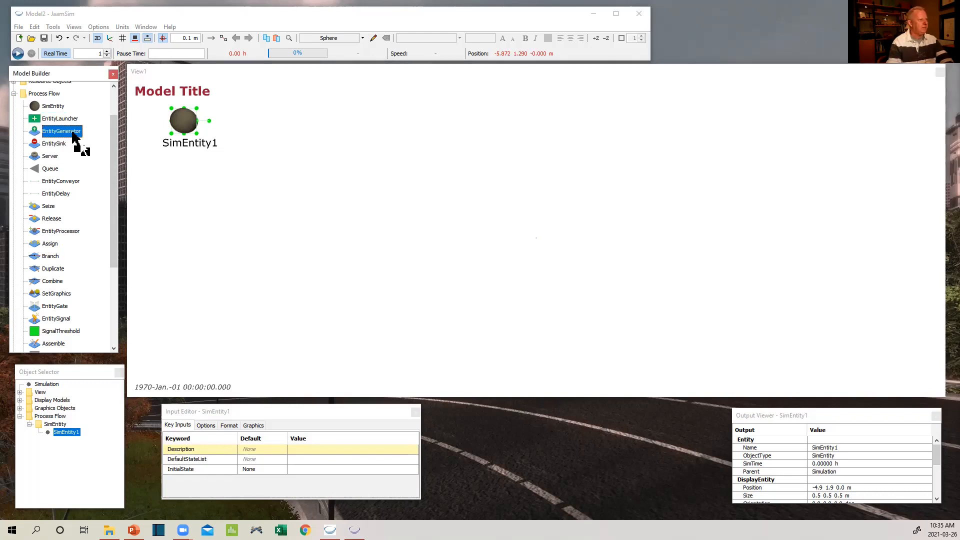
drag(241, 126, 268, 121)
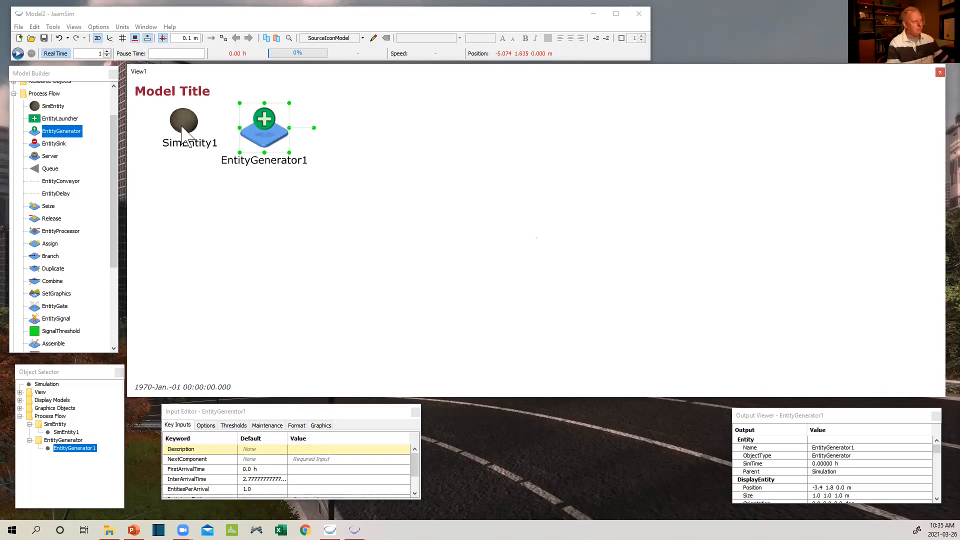
Place an EntityConveyor below the EntityGenerator, starting at about (-2.6, 0.1) m.
click(55, 182)
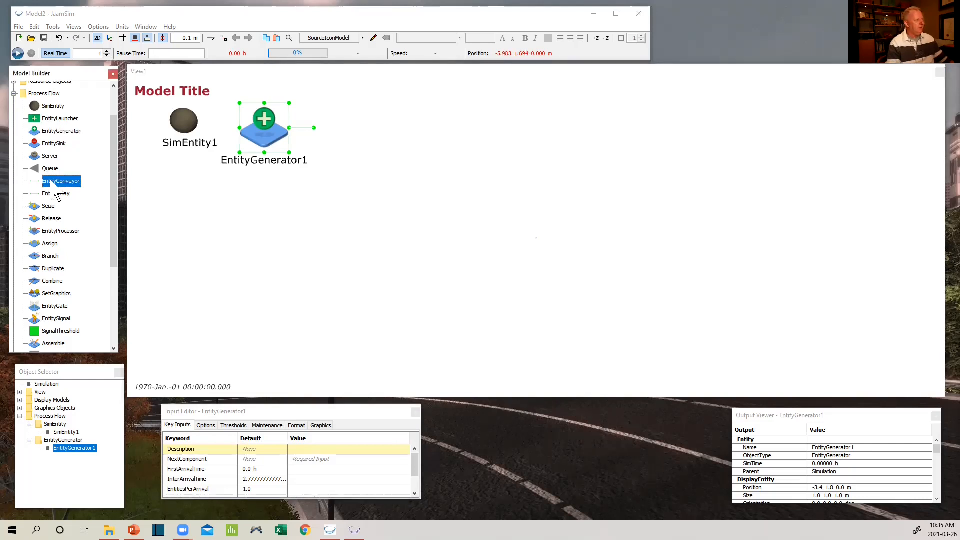
drag(51, 181, 280, 212)
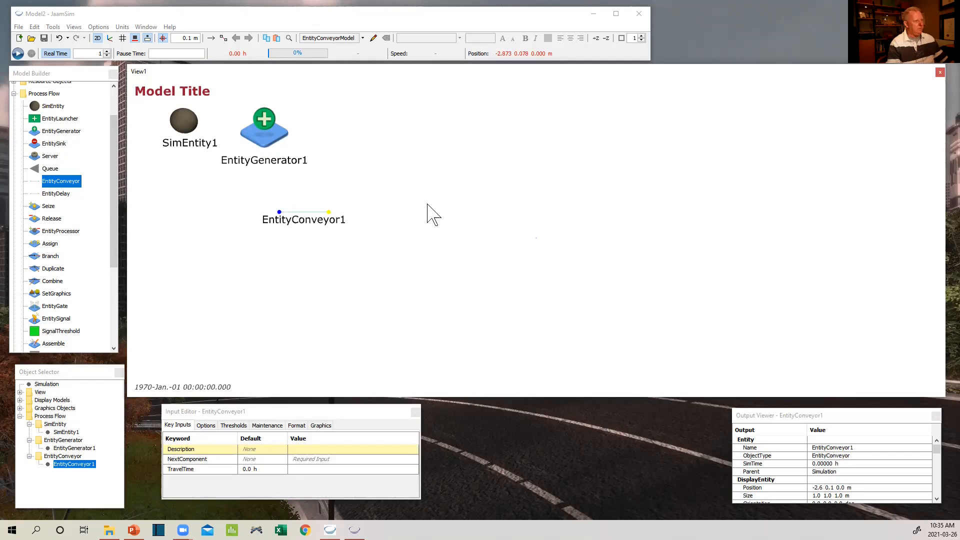
drag(350, 183, 366, 198)
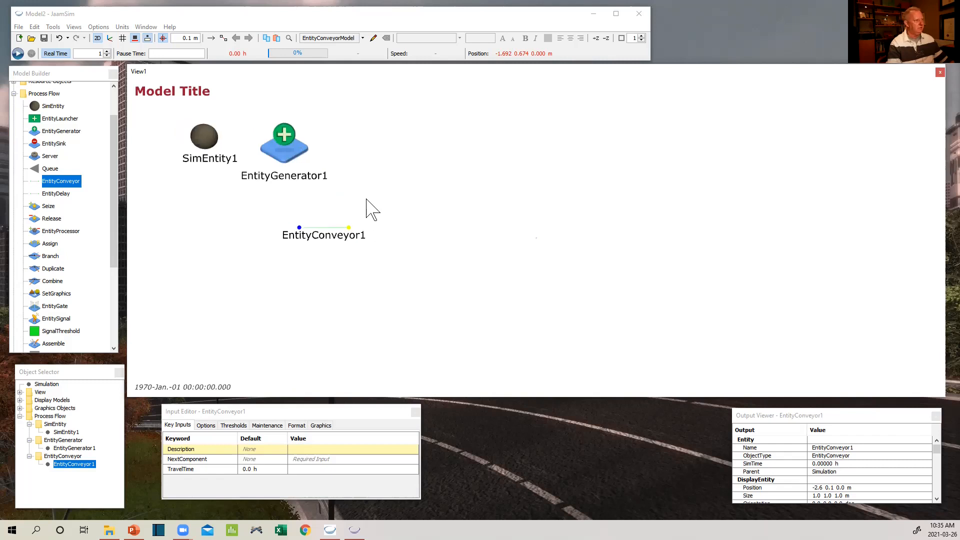
Show the background grid in the model view and hide it again.
click(122, 38)
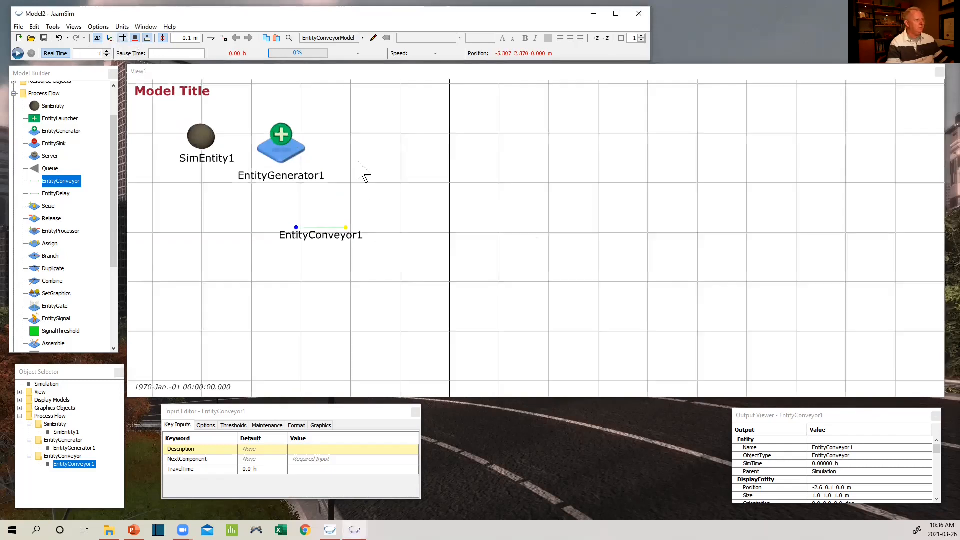
drag(357, 161, 395, 149)
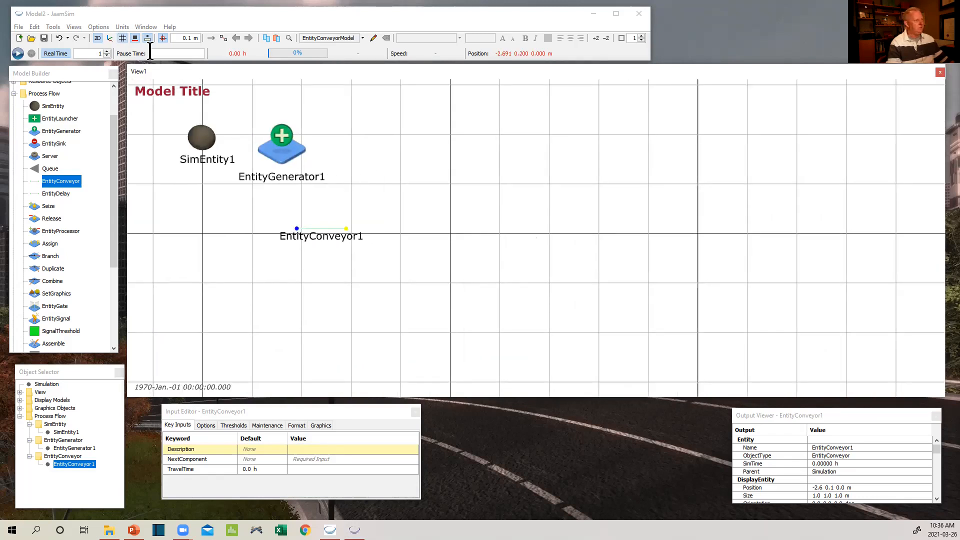
click(122, 38)
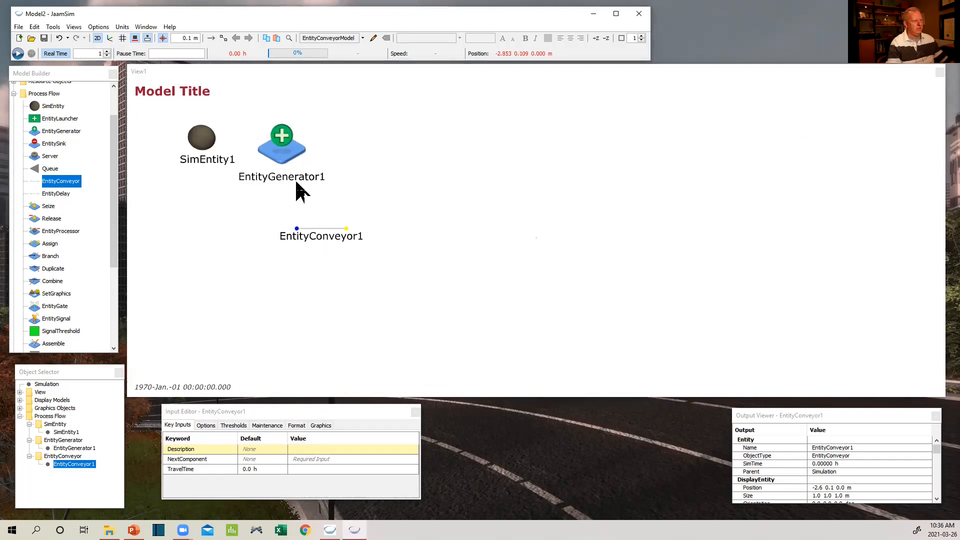
Reposition the EntityGenerator and turn the conveyor vertical so that it runs downward directly beneath the generator.
click(294, 163)
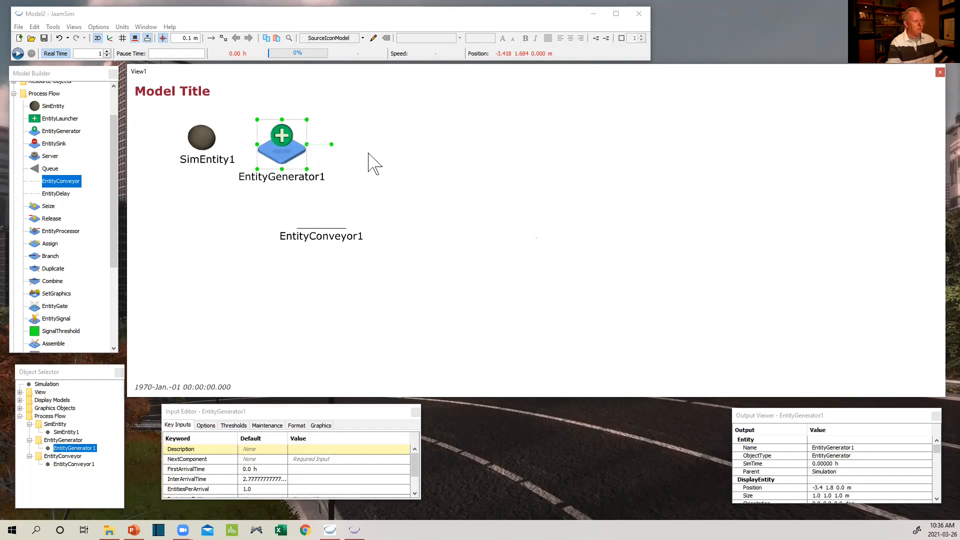
drag(287, 150, 325, 173)
key(ctrl+z)
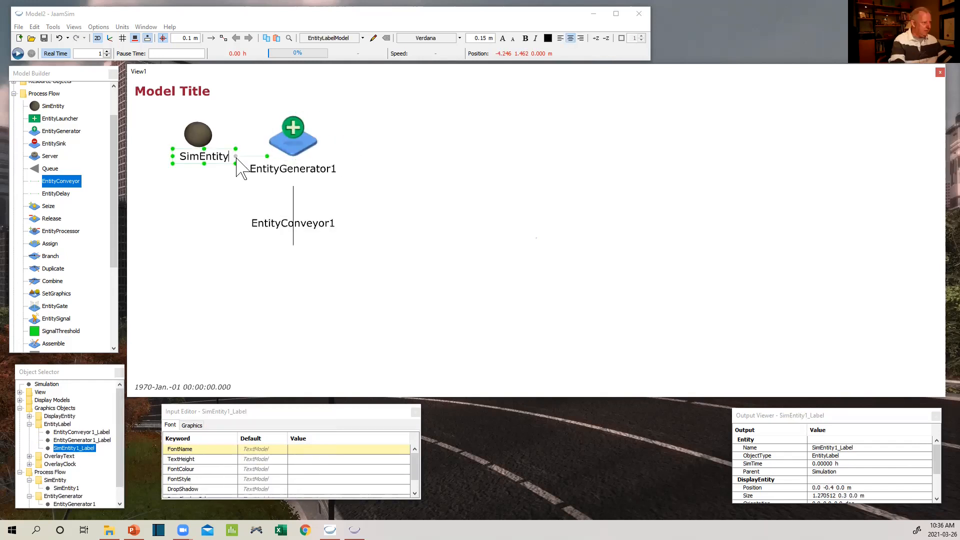
Rename the SimEntity as SimEntity(RawMatl) through its label in the model view.
text(()
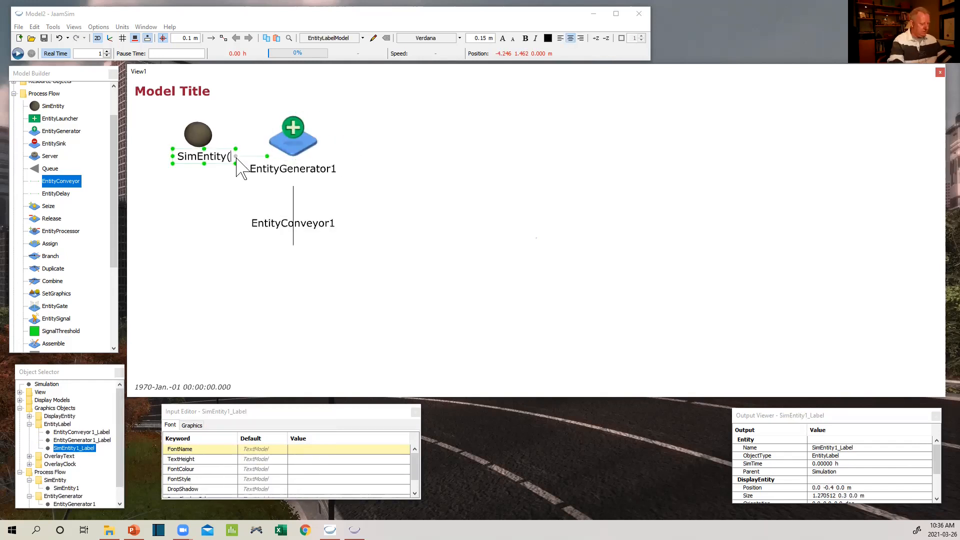
text(RawM)
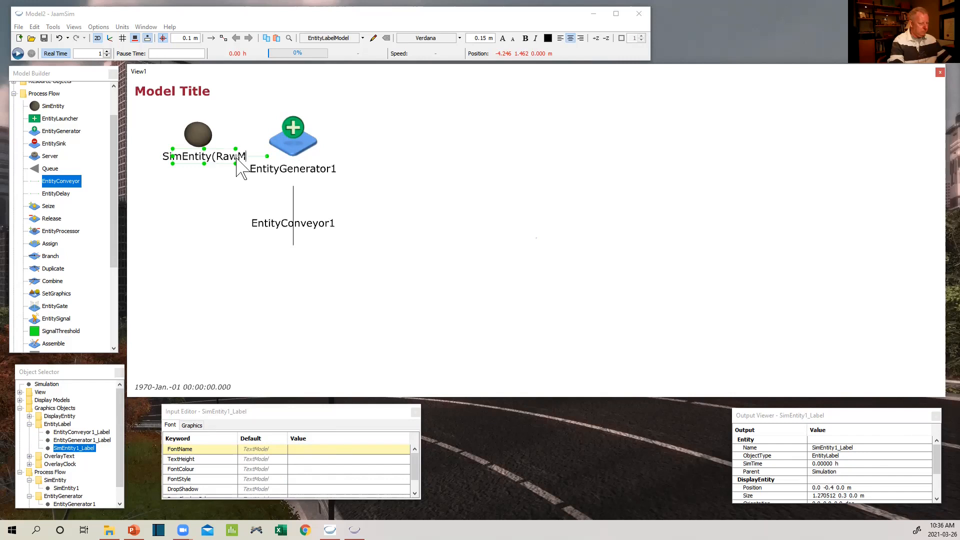
text(ate)
key(BackSpace)
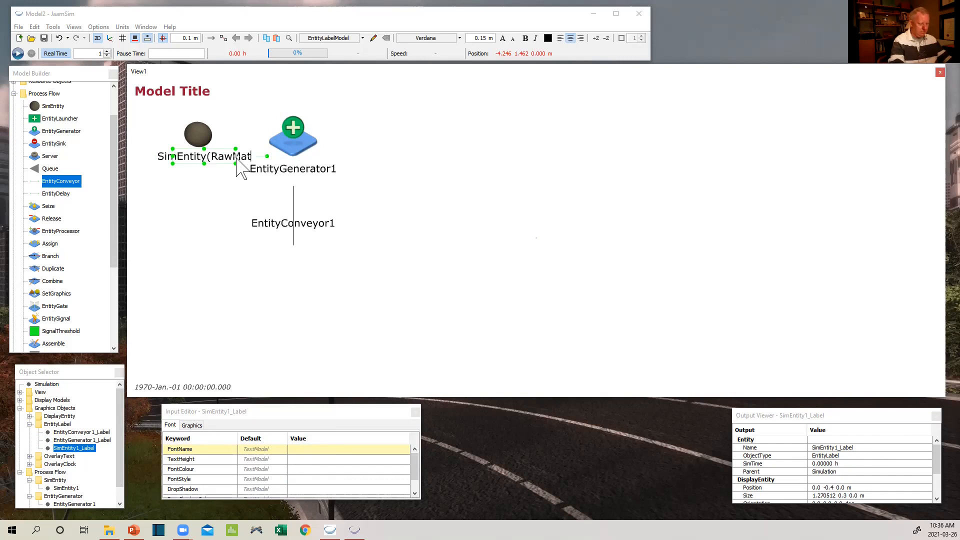
text(l))
key(Return)
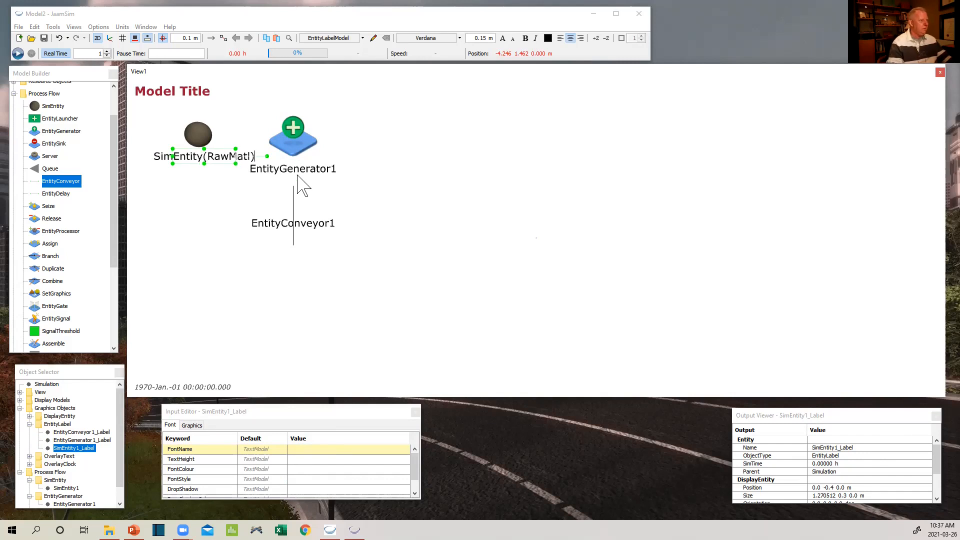
Rename the entity generator as EntityGenerator(Supplier) and shift its label clear of the SimEntity label.
double_click(299, 170)
click(297, 170)
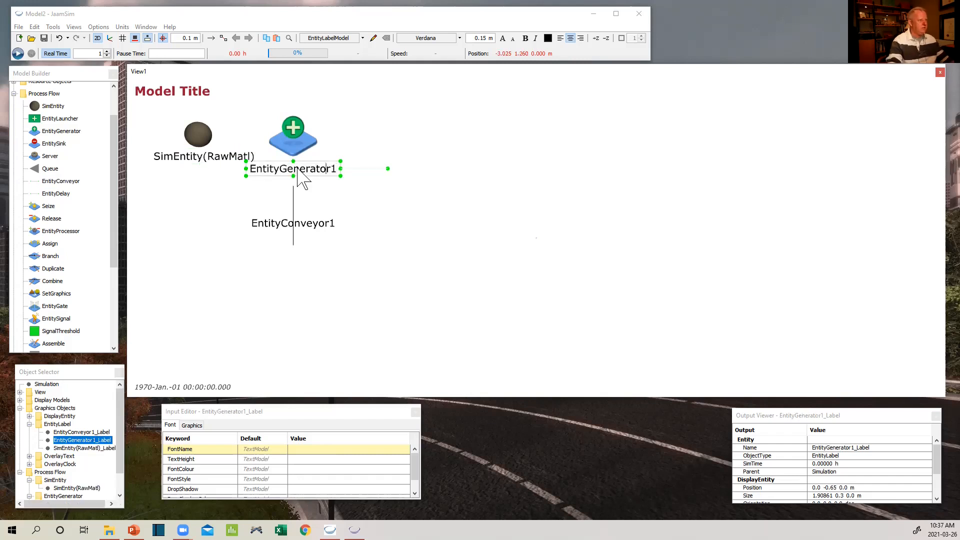
key(Right)
key(BackSpace)
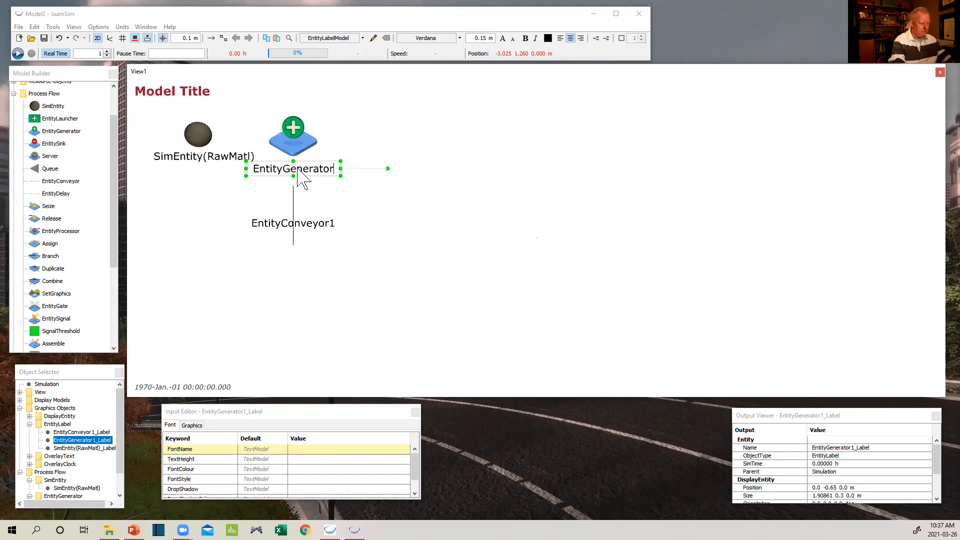
text((Supplier))
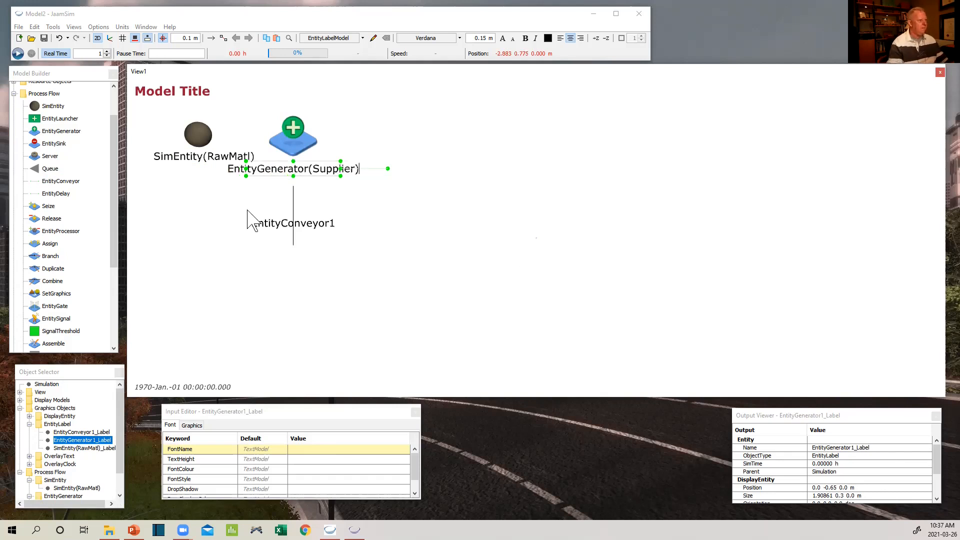
key(Return)
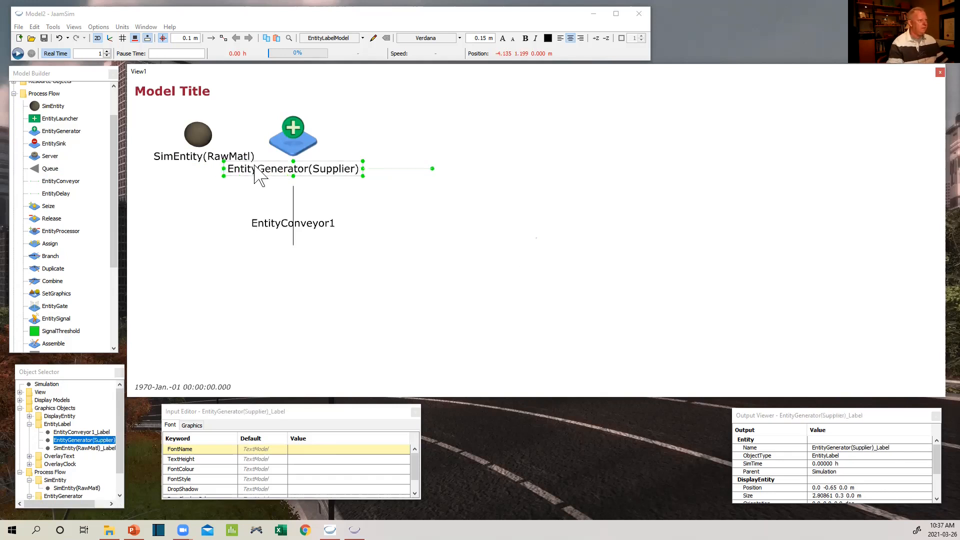
drag(288, 175, 401, 154)
drag(290, 148, 289, 152)
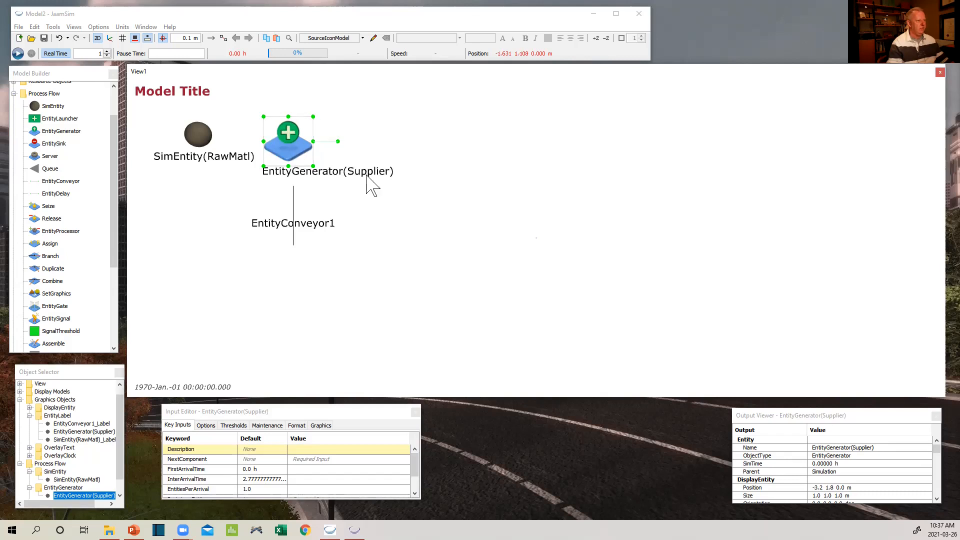
Place a Queue at the lower end of the vertical conveyor, at about (-3.1, -0.8) m, and rotate it to point upward.
drag(50, 169, 299, 279)
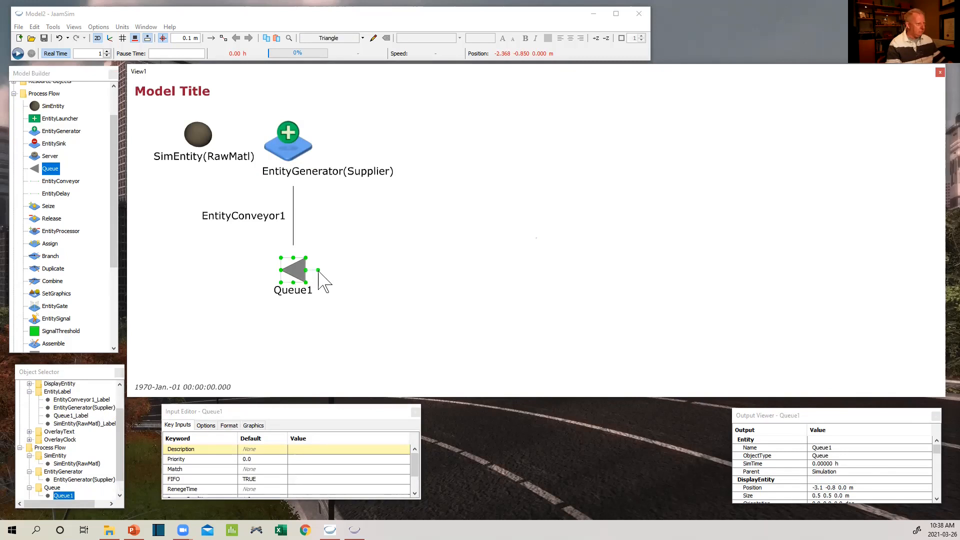
drag(318, 270, 294, 290)
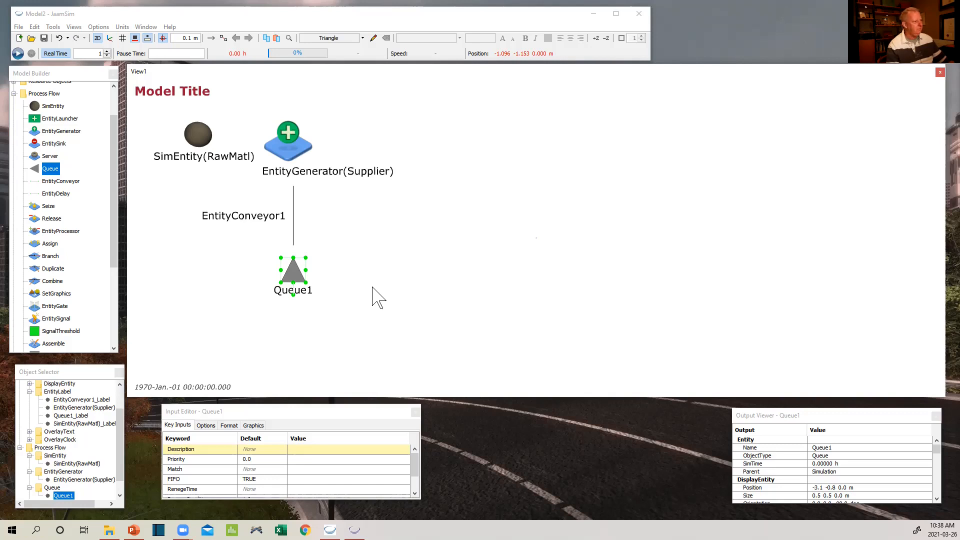
Place a Server beside the queue at about (-1.6, -0.7) m and name it Server(ProcessStep).
drag(50, 156, 375, 274)
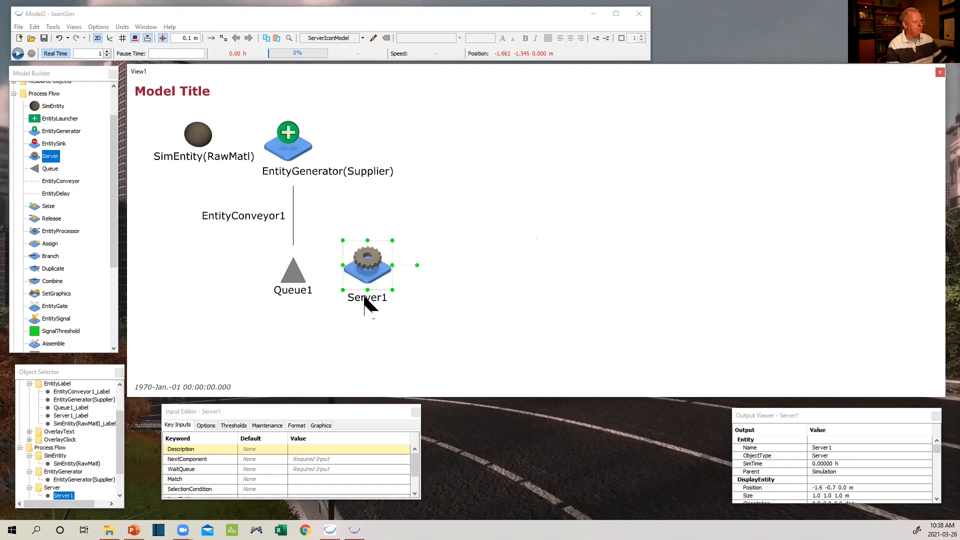
double_click(386, 299)
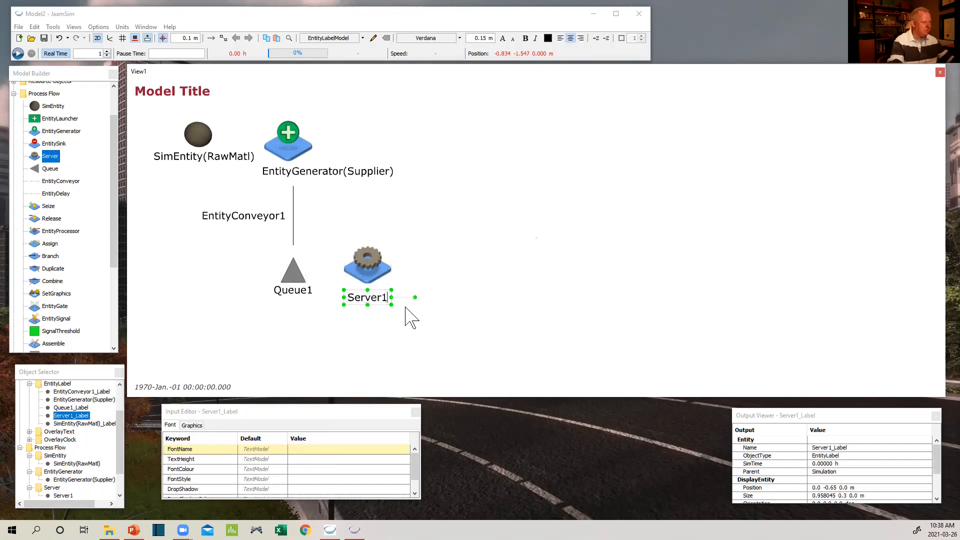
key(BackSpace)
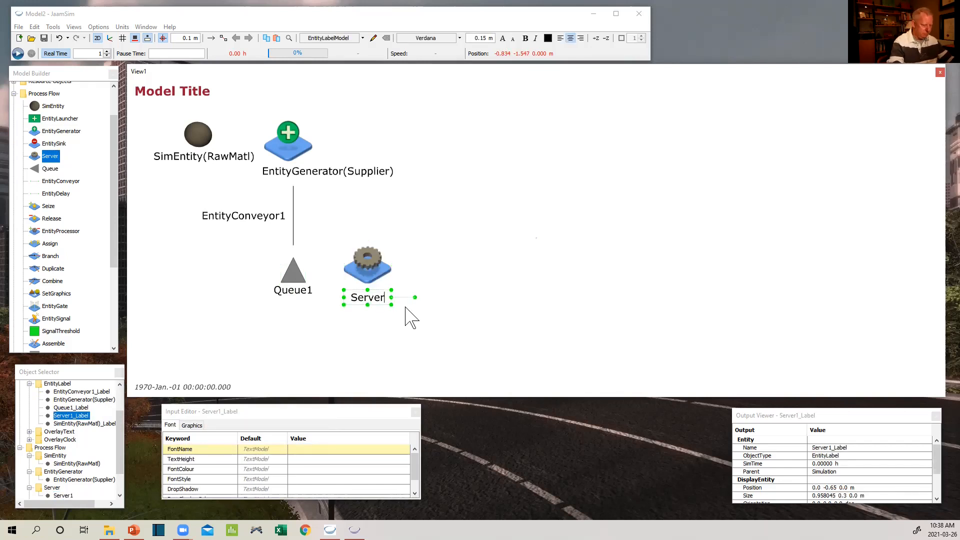
text((Proces)
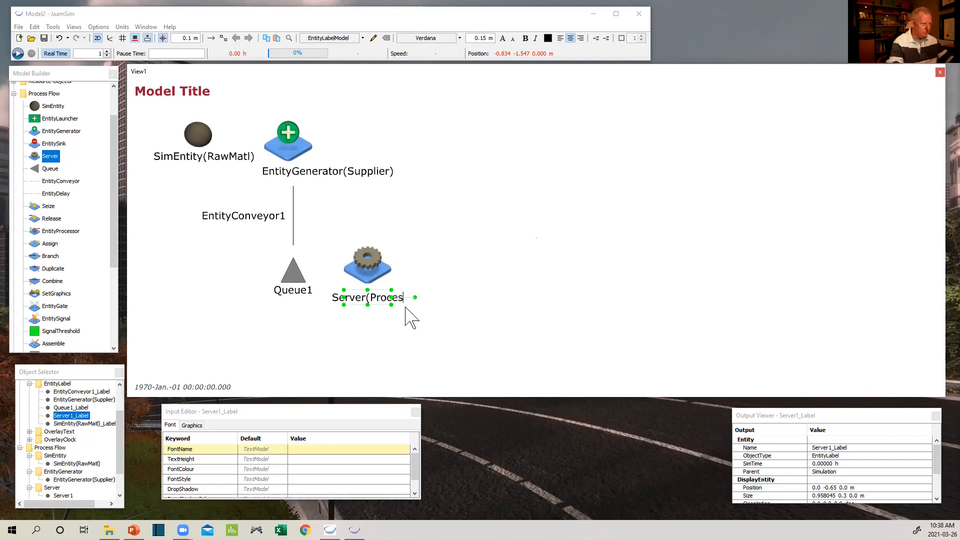
text(sStep)
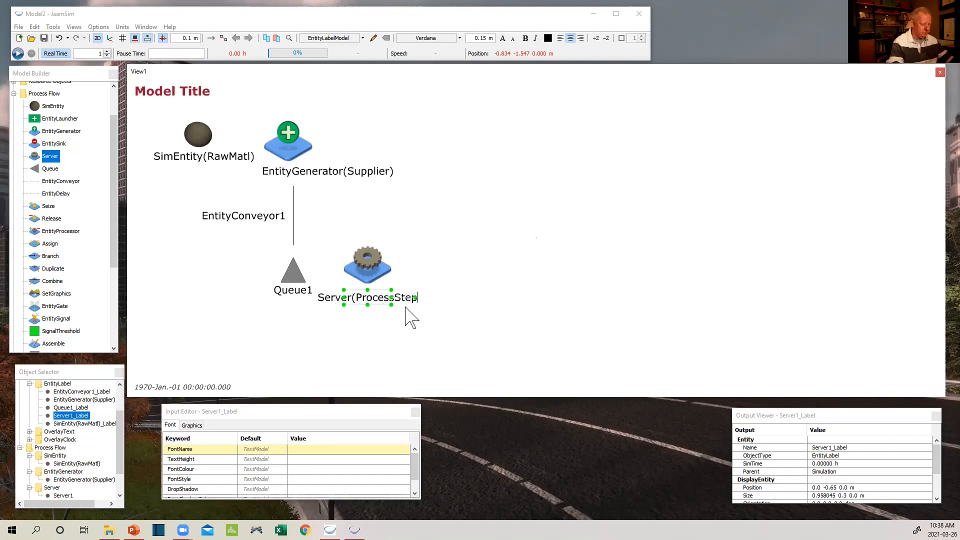
text())
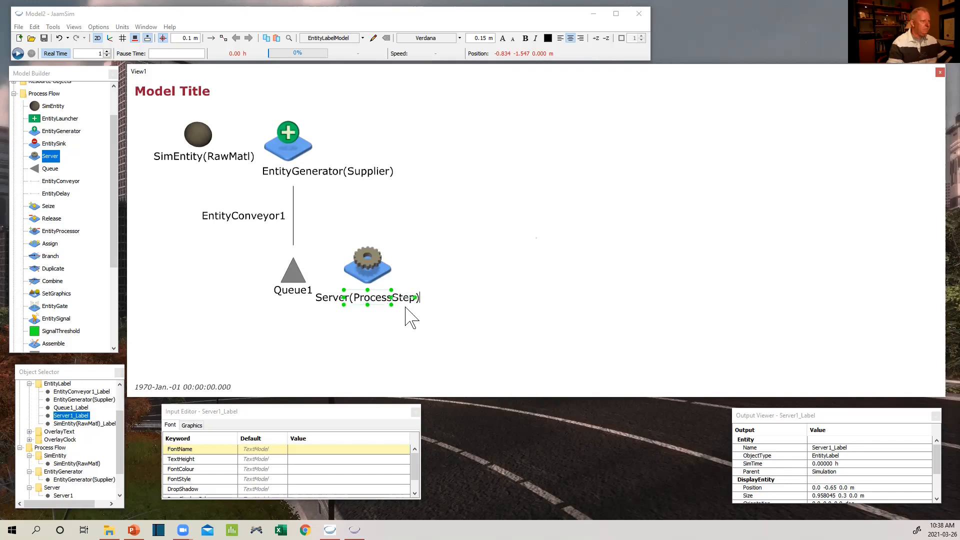
Rename the queue below the conveyor as Queue(WIP).
double_click(284, 293)
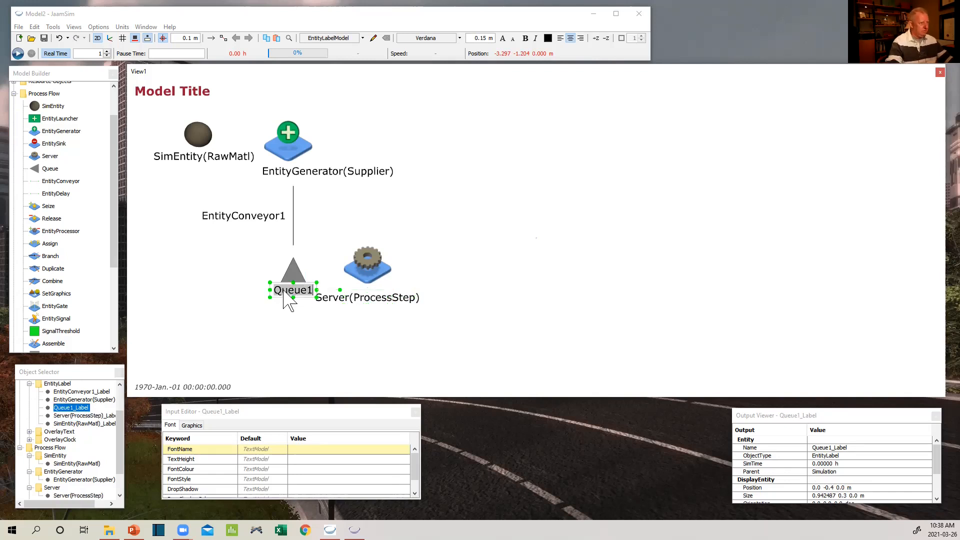
key(Right)
key(BackSpace)
text(()
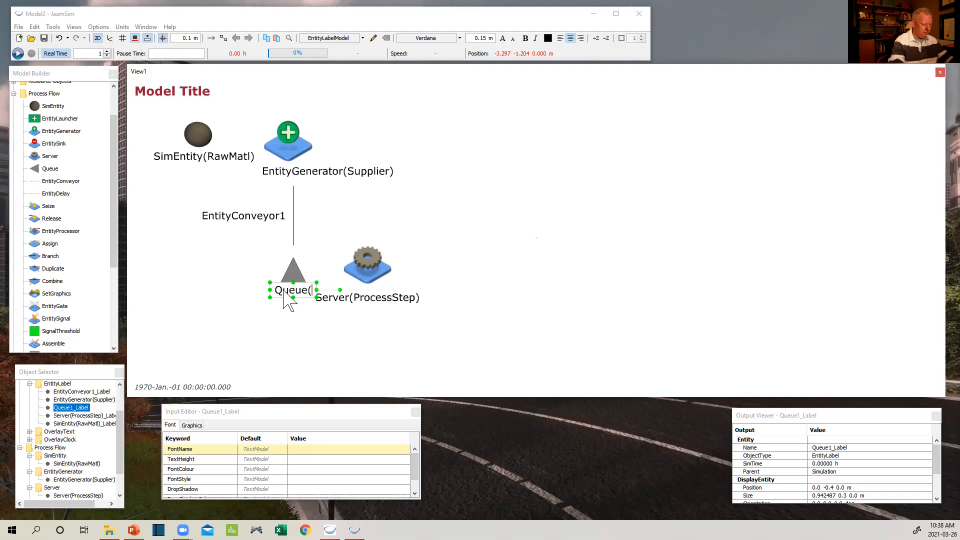
text(WIP))
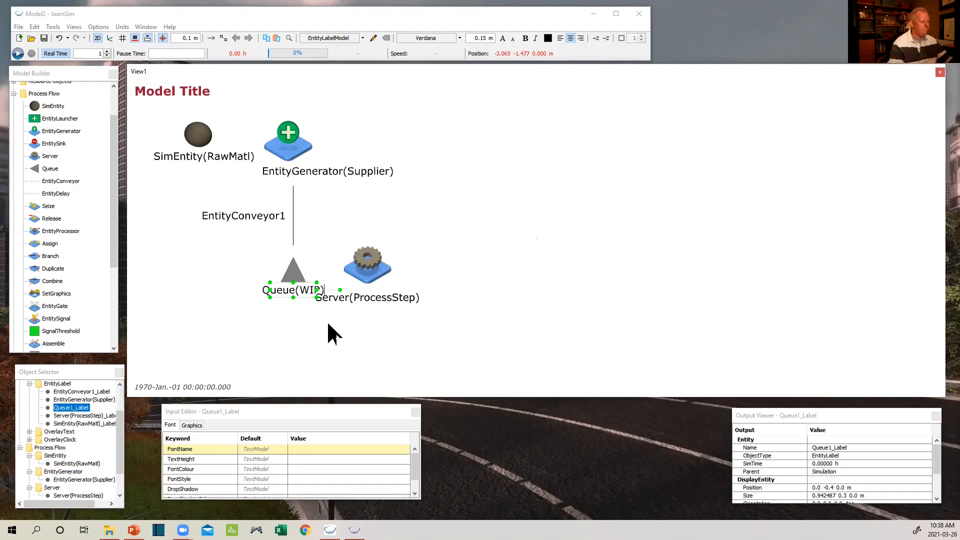
key(Return)
Move Server(ProcessStep) slightly lower so its label clears the Queue(WIP) label, and deselect it.
click(369, 274)
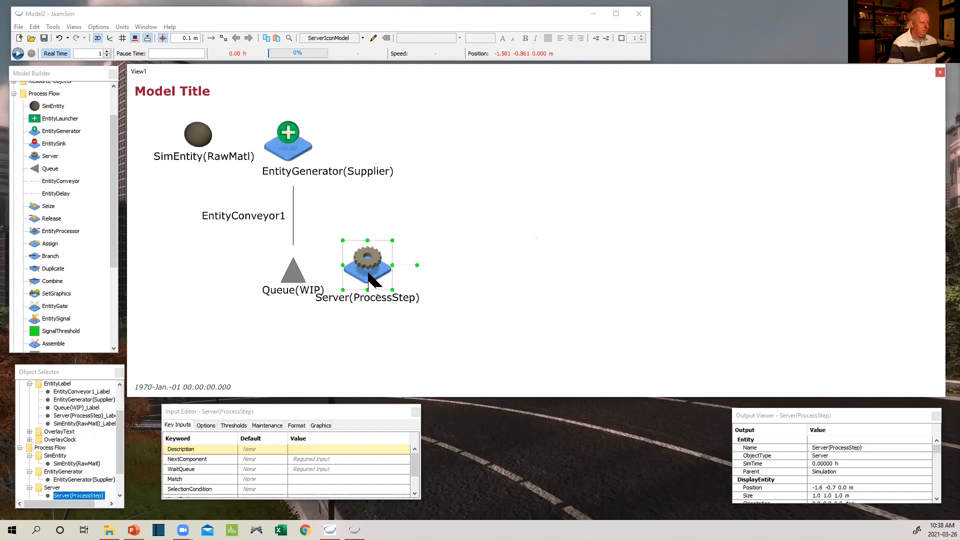
mouse_move(368, 286)
mouse_down()
mouse_move(371, 299)
mouse_move(376, 289)
mouse_up()
click(461, 274)
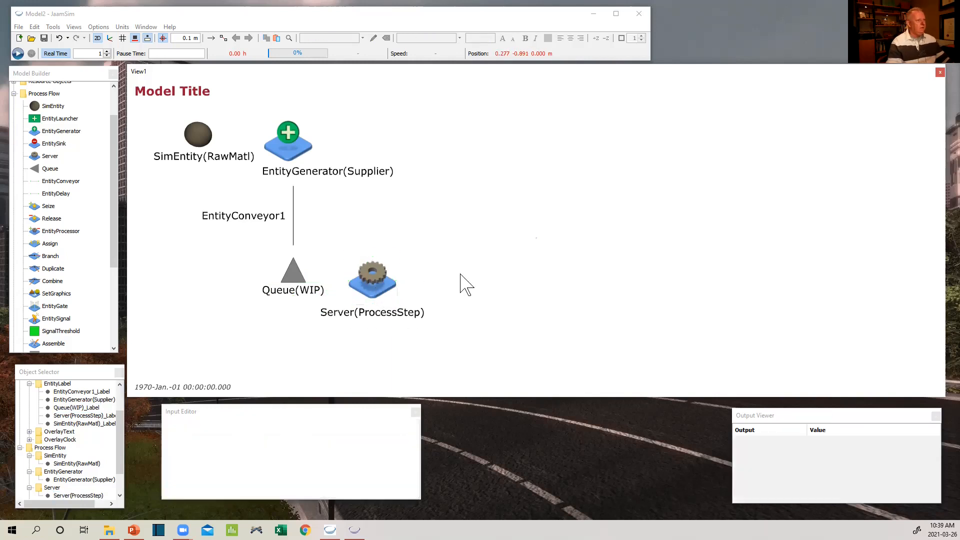
Extend the line beyond Server(ProcessStep) with an EntityConveyor, a Queue, a Server and another EntityConveyor in a horizontal row.
drag(48, 182, 456, 285)
drag(50, 168, 547, 280)
drag(46, 157, 615, 274)
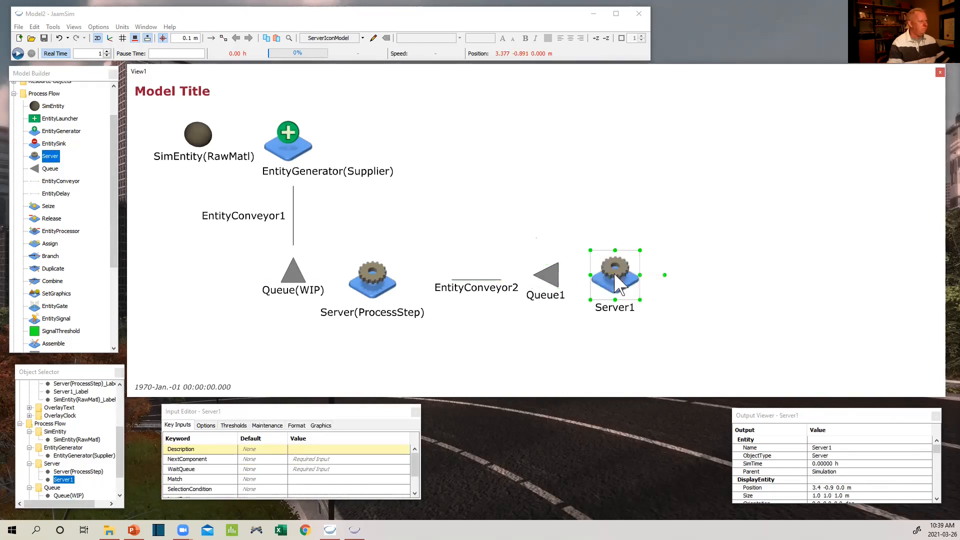
drag(52, 179, 690, 274)
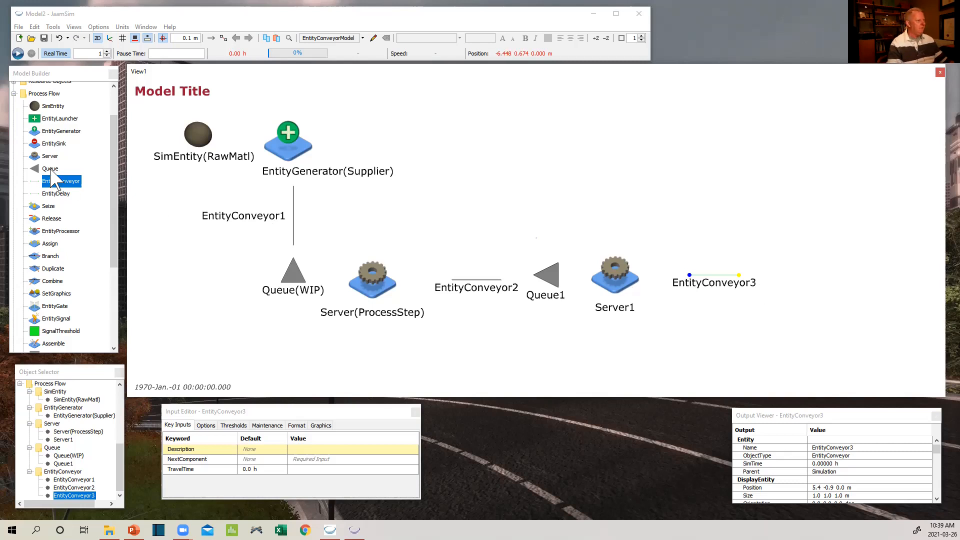
Place a Queue after the last EntityConveyor at about (6.6, -0.9) m and name it Queue(FG).
drag(56, 171, 772, 277)
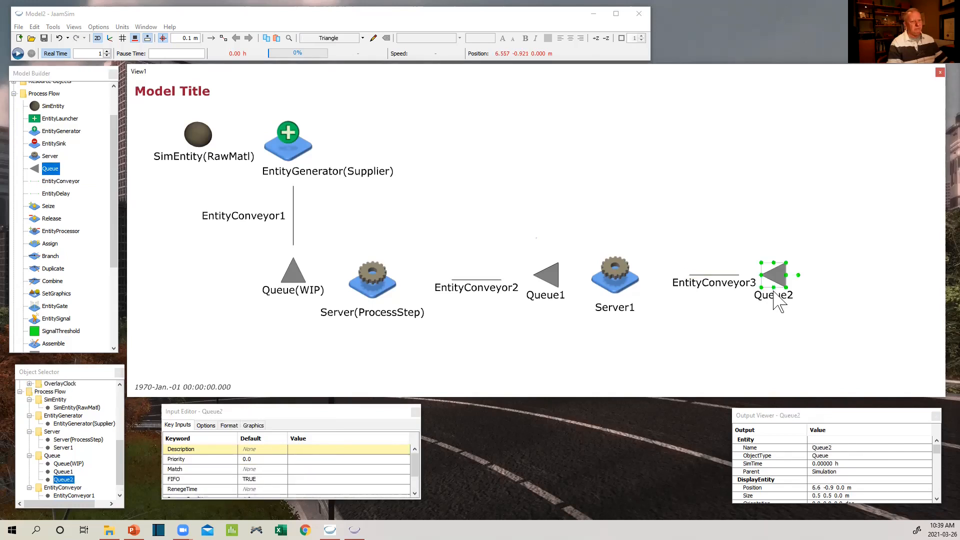
click(776, 299)
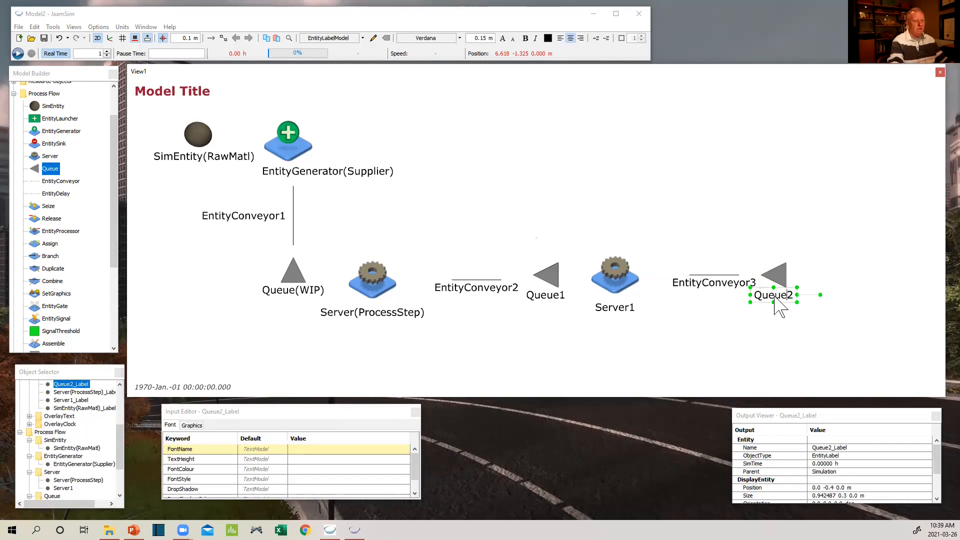
key(BackSpace)
text((FG))
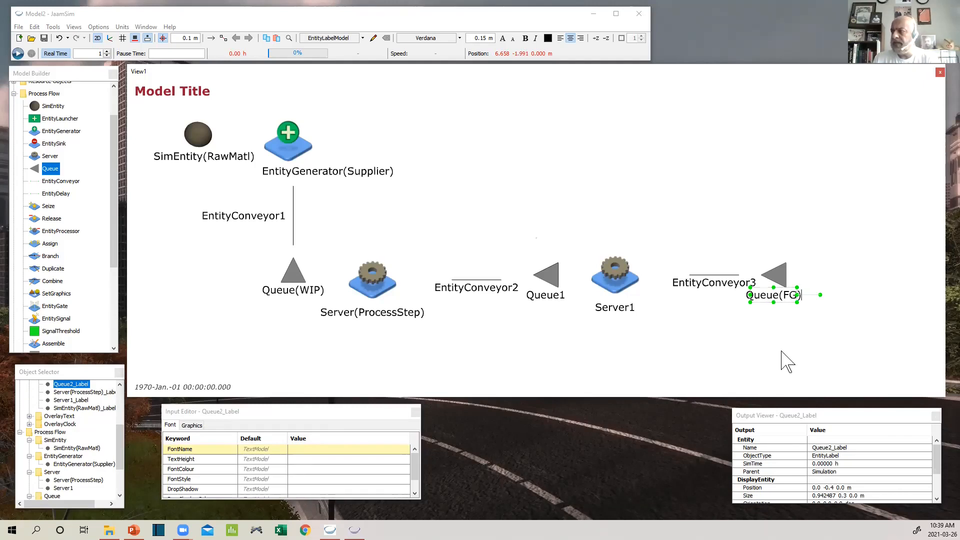
key(Return)
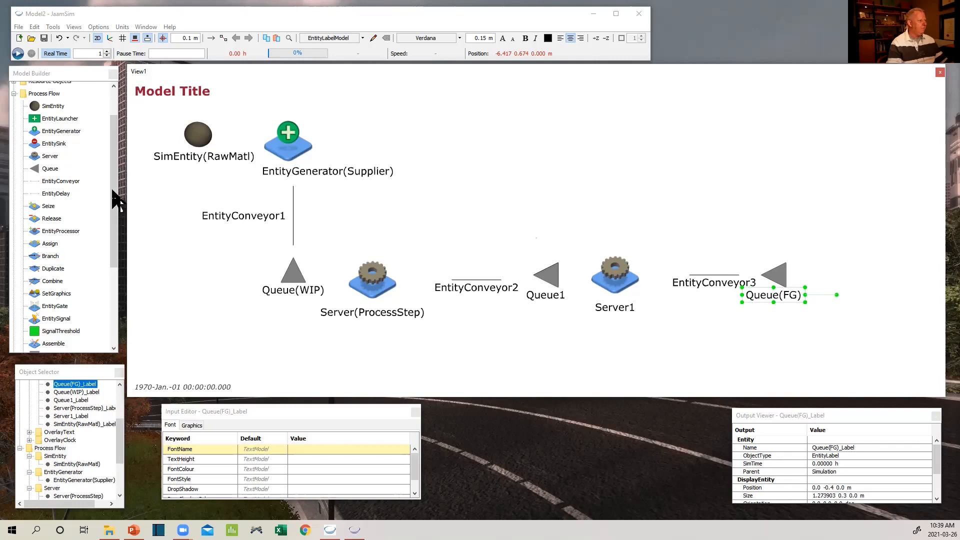
Add a vertical EntityConveyor above Queue(FG) and place an EntitySink just beyond its upper end at about (6.3, 2.1) m.
drag(60, 181, 764, 241)
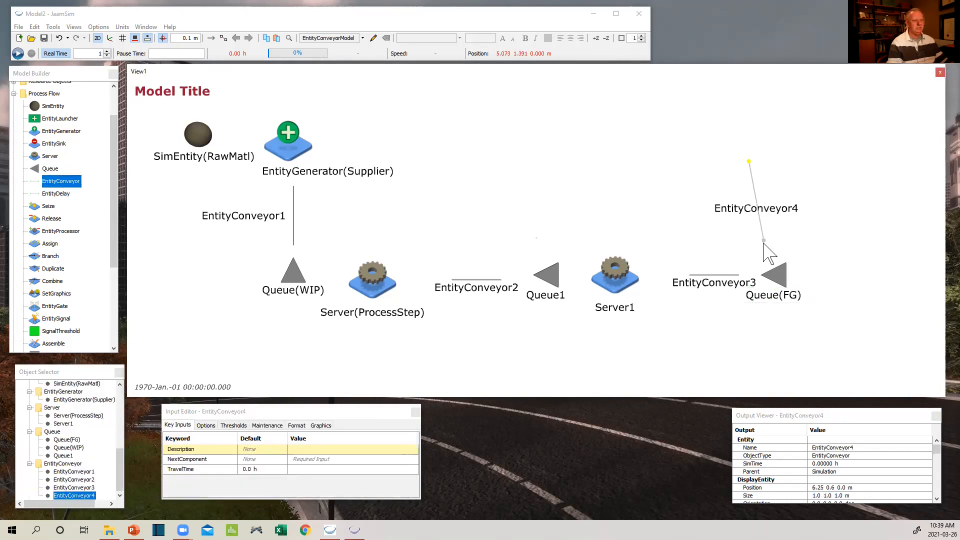
drag(750, 167, 765, 183)
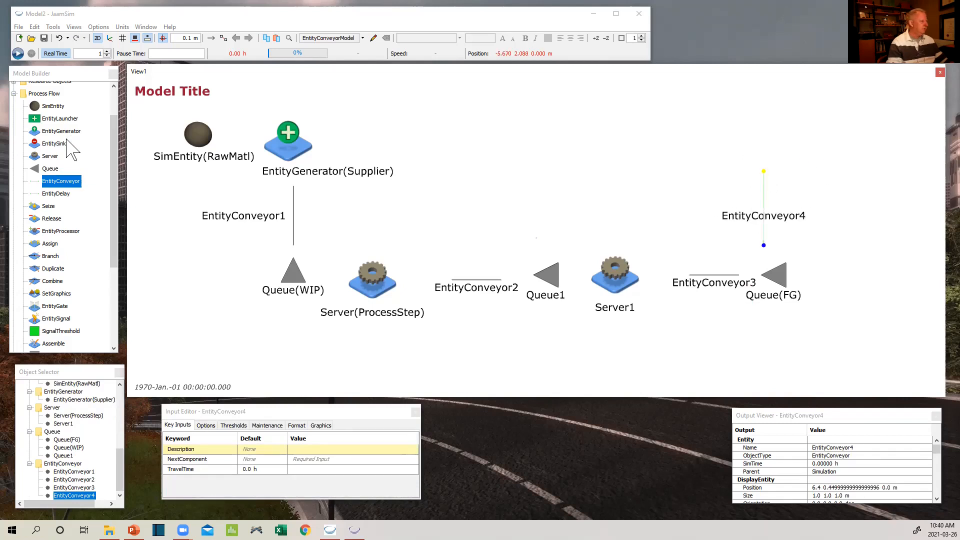
drag(50, 144, 759, 134)
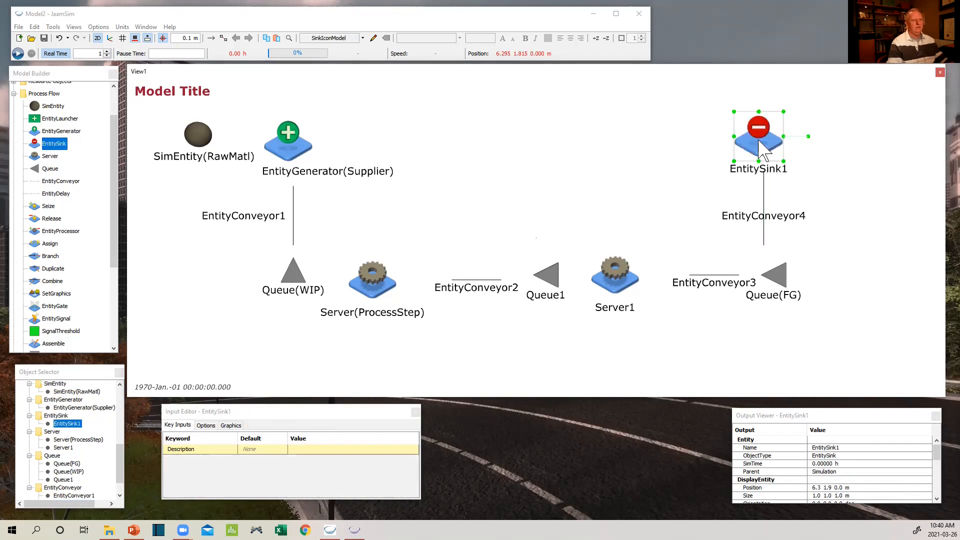
drag(759, 141, 755, 136)
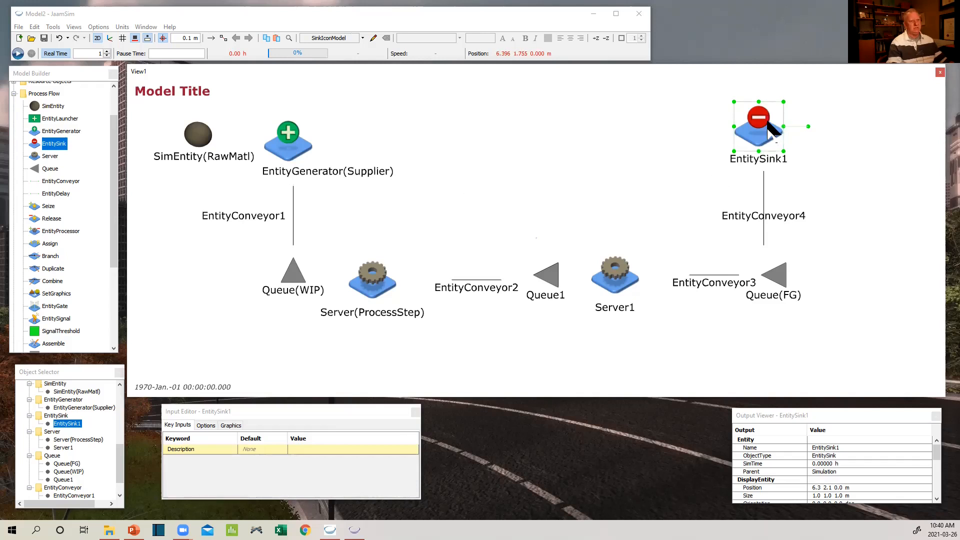
Rename the entity sink as EntitySink(Customer) and deselect it.
click(763, 163)
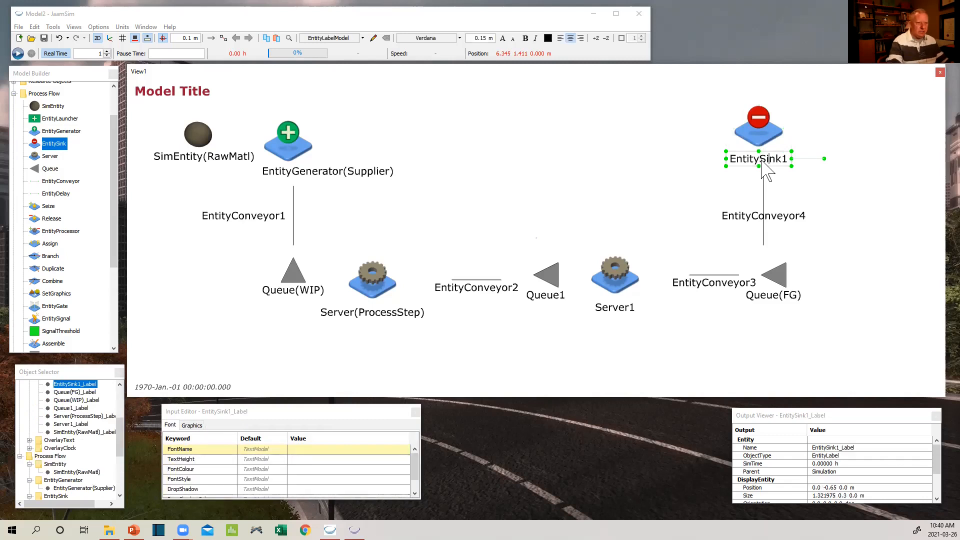
key(BackSpace)
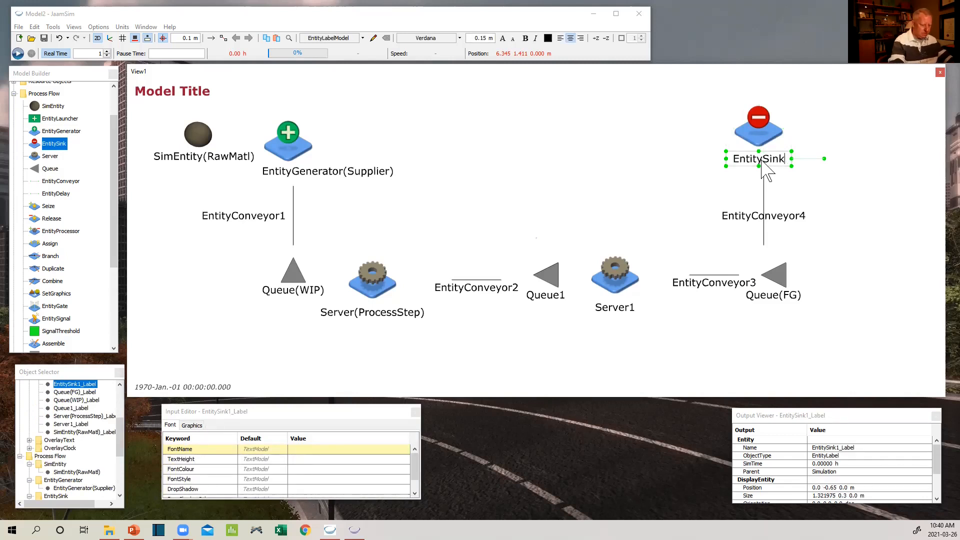
text((Customer)
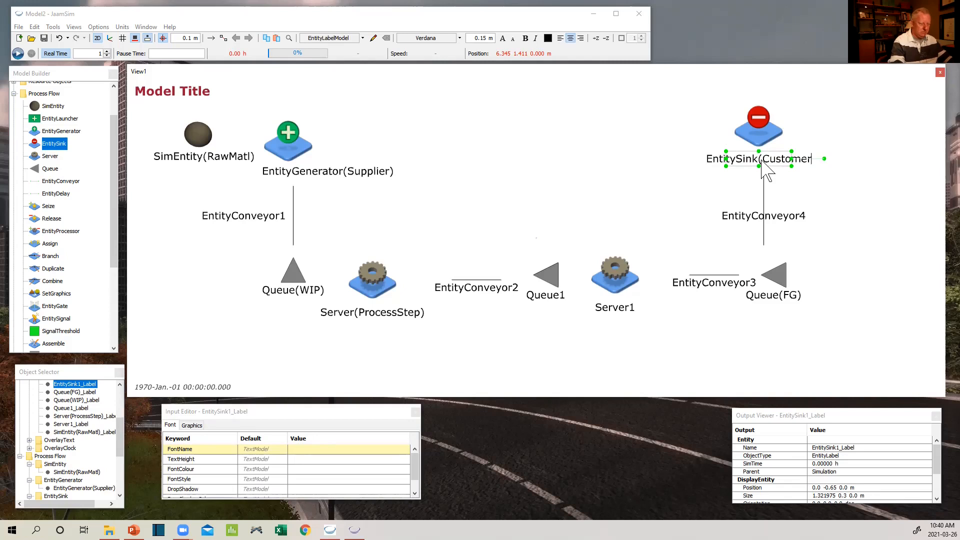
text())
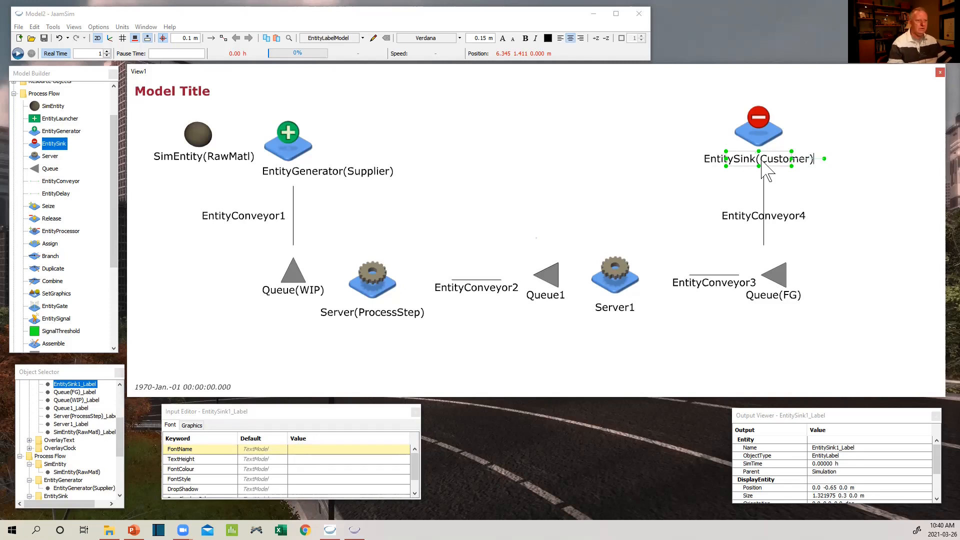
key(Return)
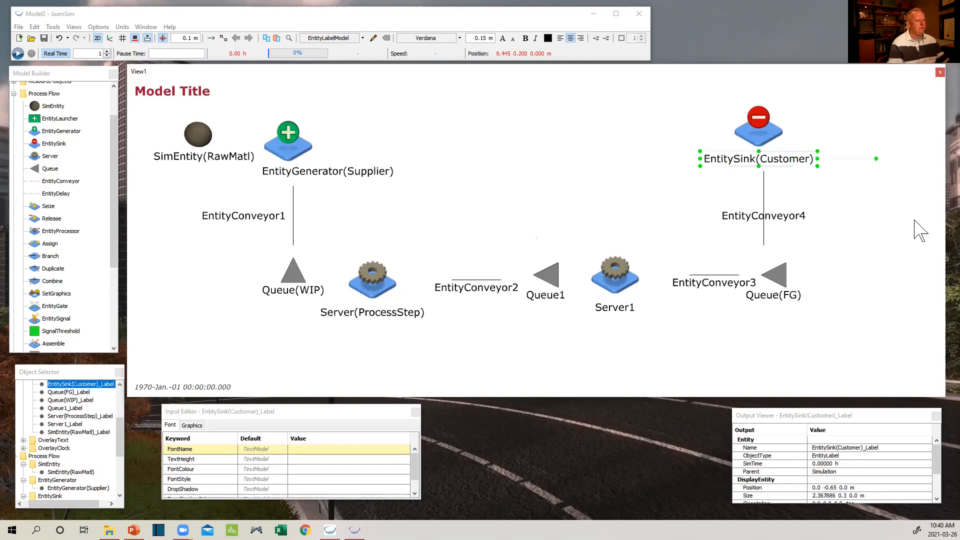
click(915, 220)
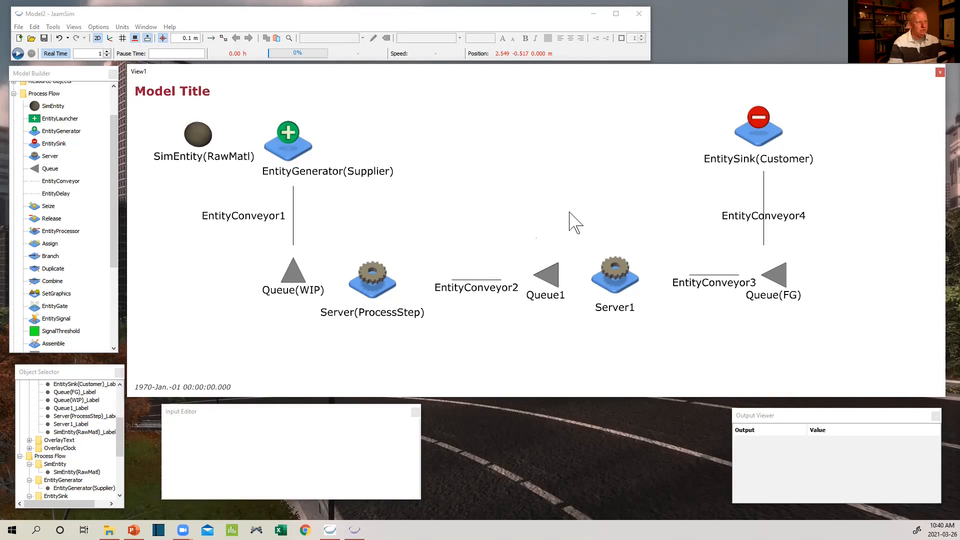
Turn on Show Entity Flow and enable Create Entity Links.
drag(578, 225, 584, 232)
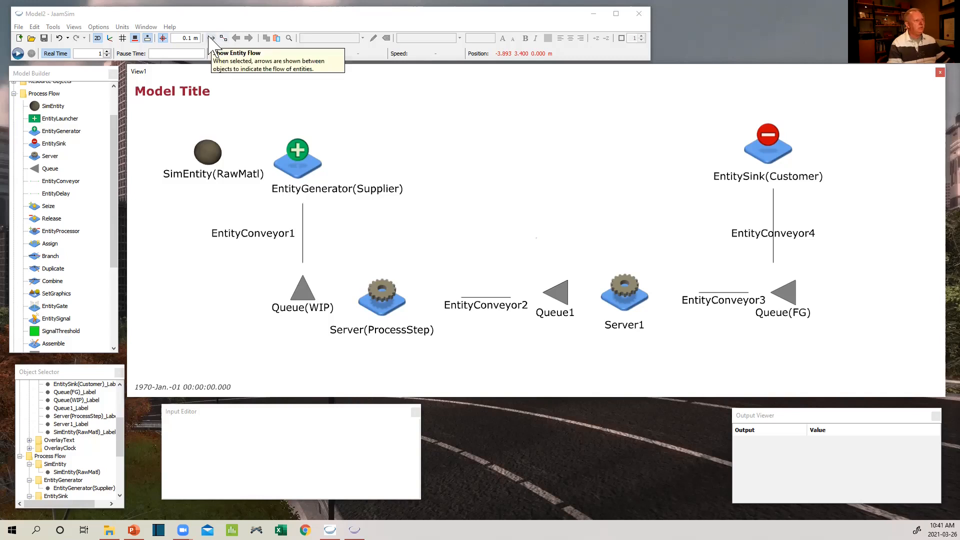
click(209, 37)
click(210, 38)
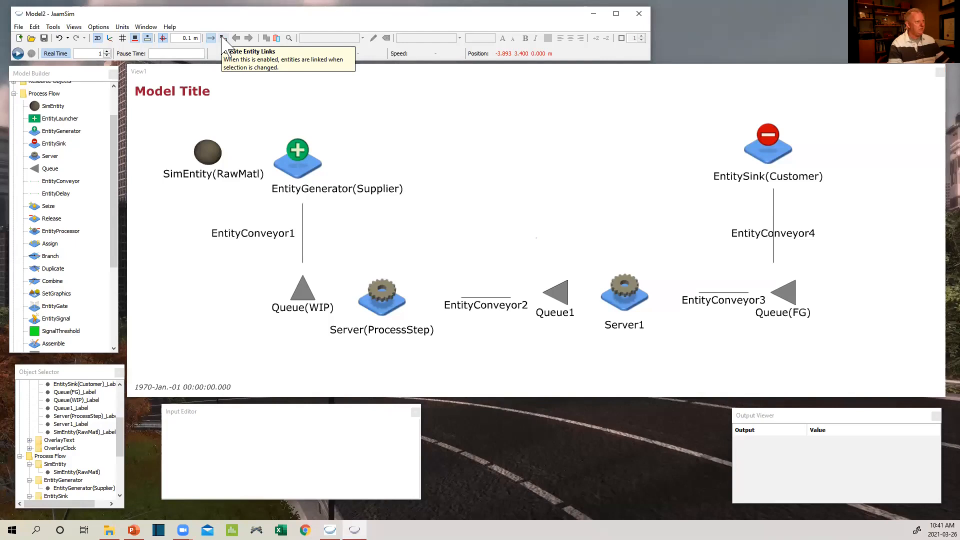
click(223, 38)
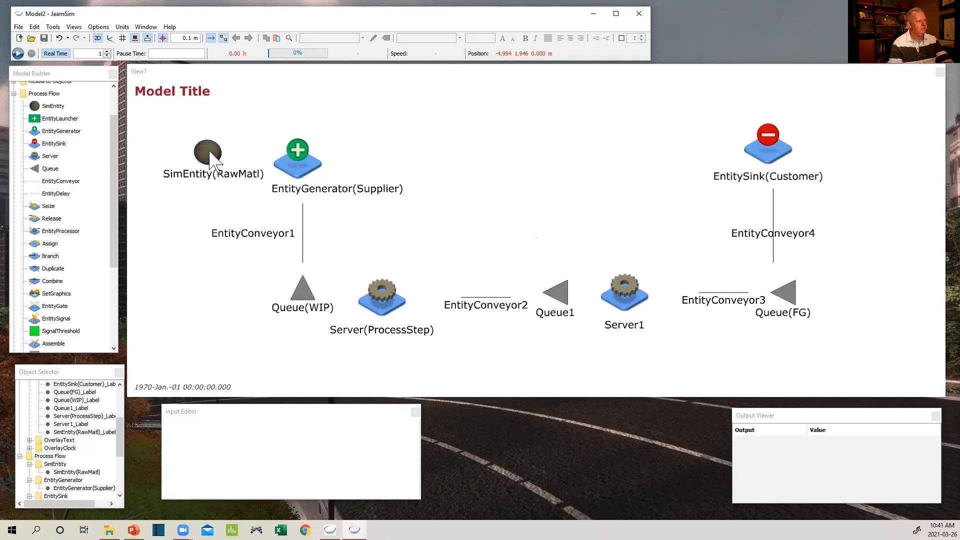
Link SimEntity(RawMatl) to EntityGenerator(Supplier), EntityConveyor1 and Queue(WIP) in sequence.
click(209, 155)
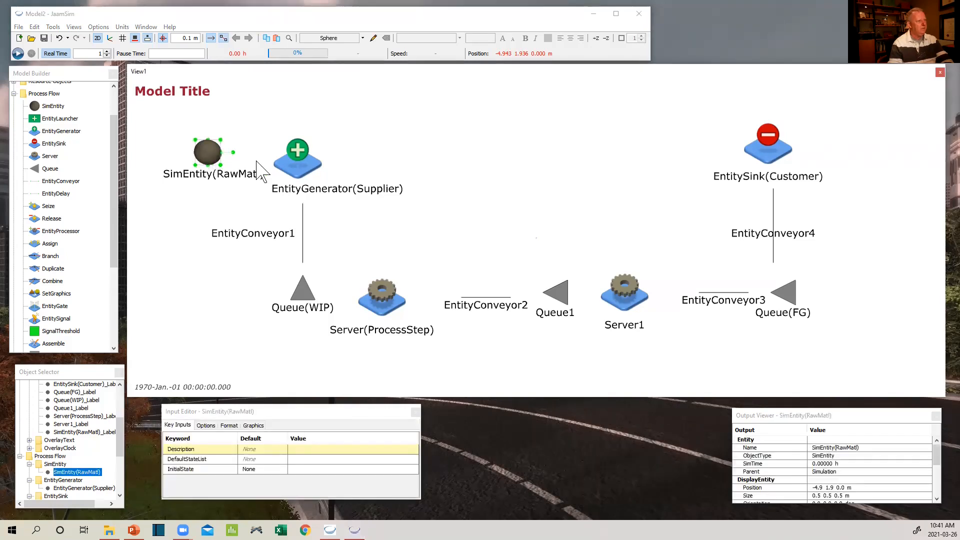
click(296, 165)
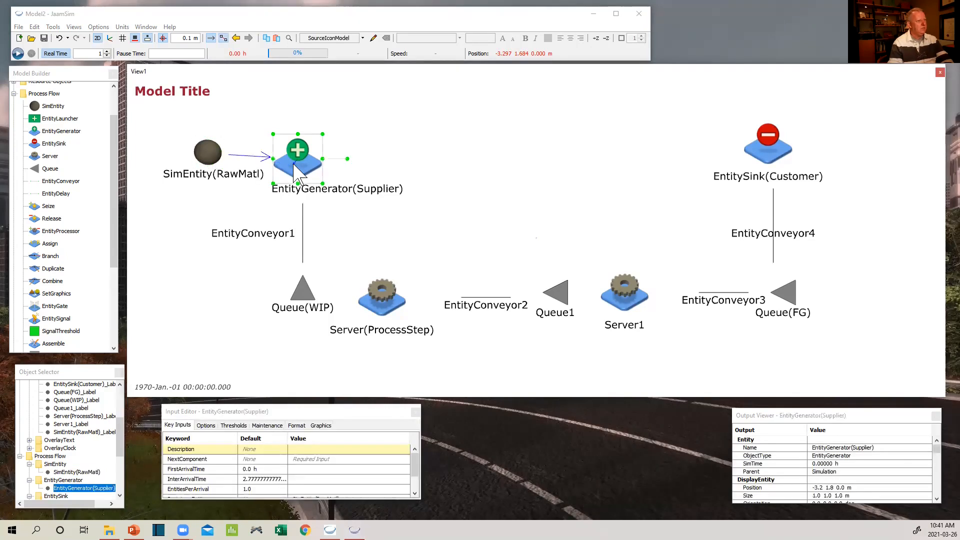
drag(295, 167, 302, 216)
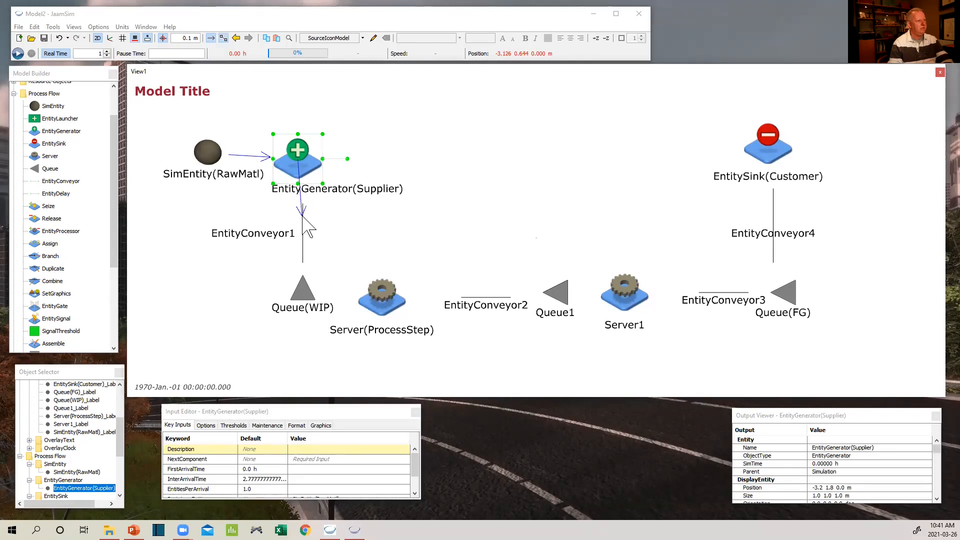
drag(302, 216, 303, 217)
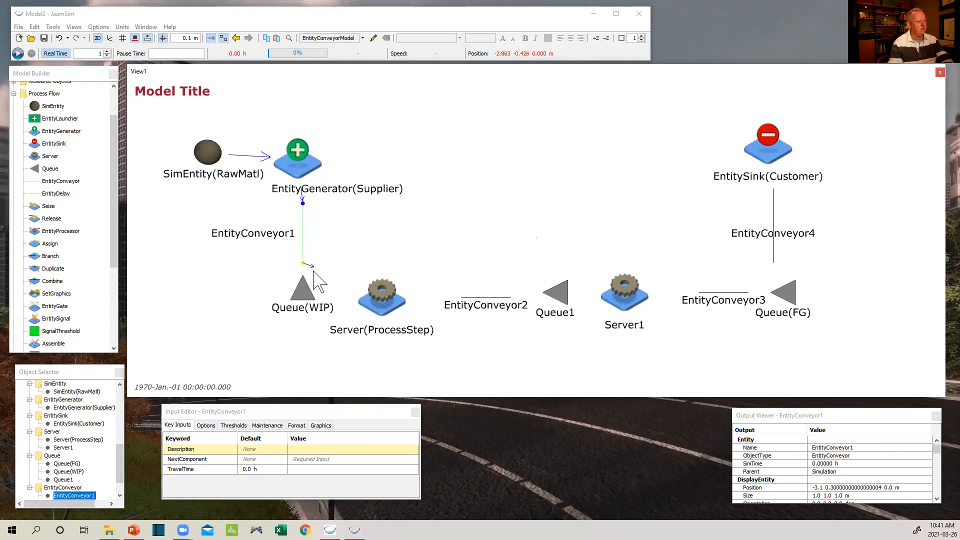
click(302, 292)
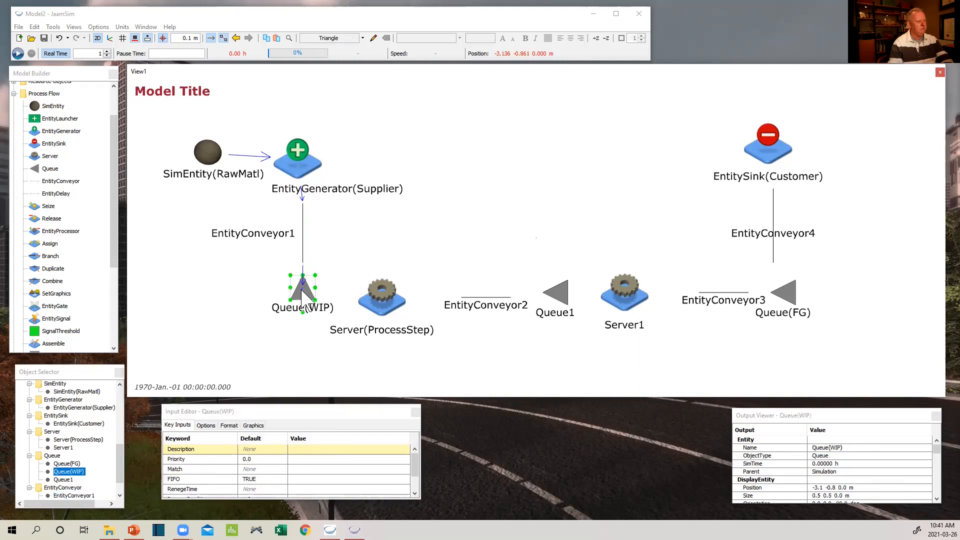
Continue the entity links from Queue(WIP) through Server(ProcessStep), EntityConveyor2 and Queue1 to Server1.
click(381, 303)
click(487, 300)
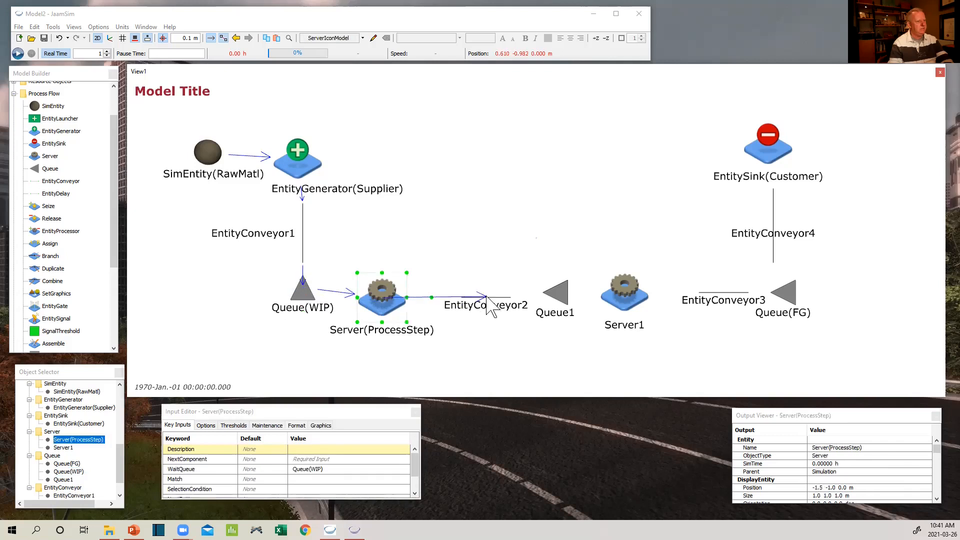
click(557, 293)
click(625, 295)
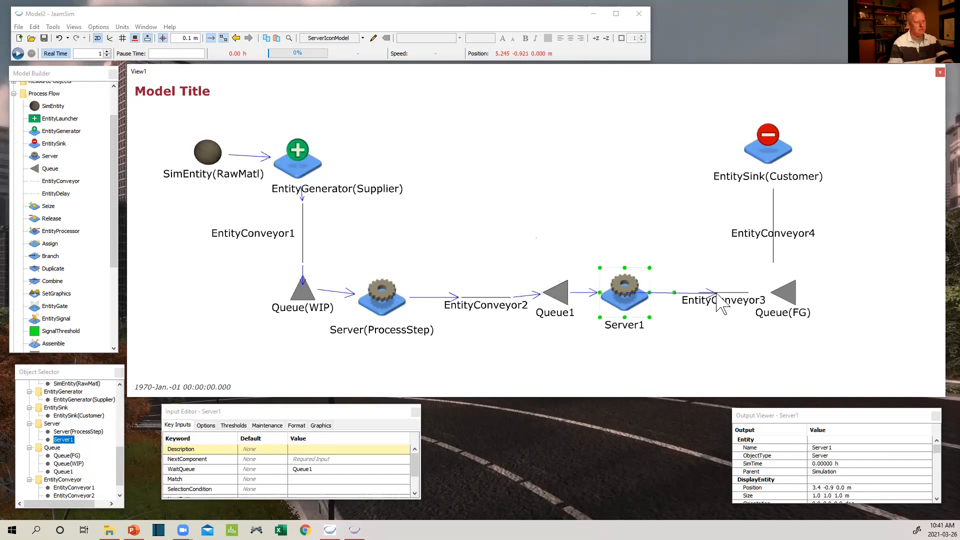
Continue the entity links from Server1 through EntityConveyor3, Queue(FG) and EntityConveyor4 to EntitySink(Customer), and disable Create Entity Links.
click(718, 296)
click(793, 299)
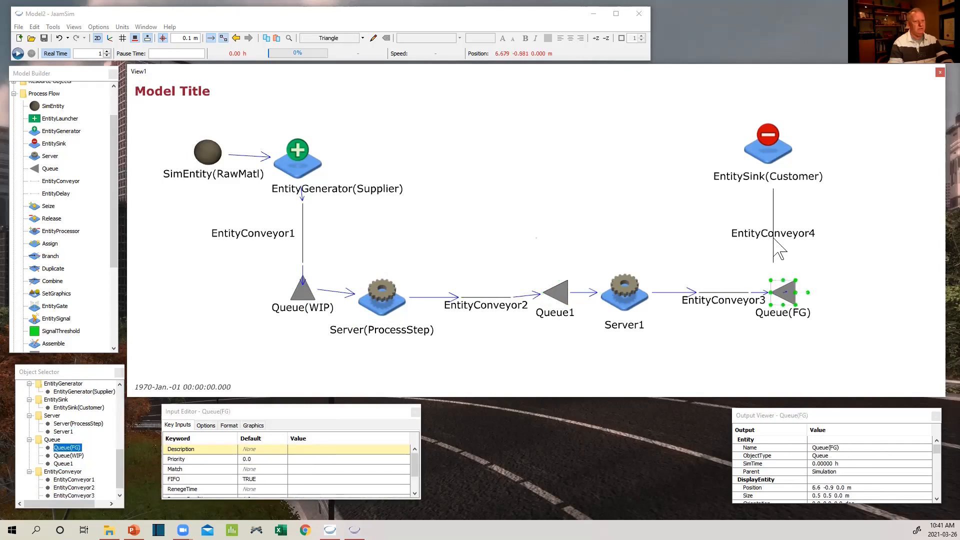
click(775, 241)
click(769, 152)
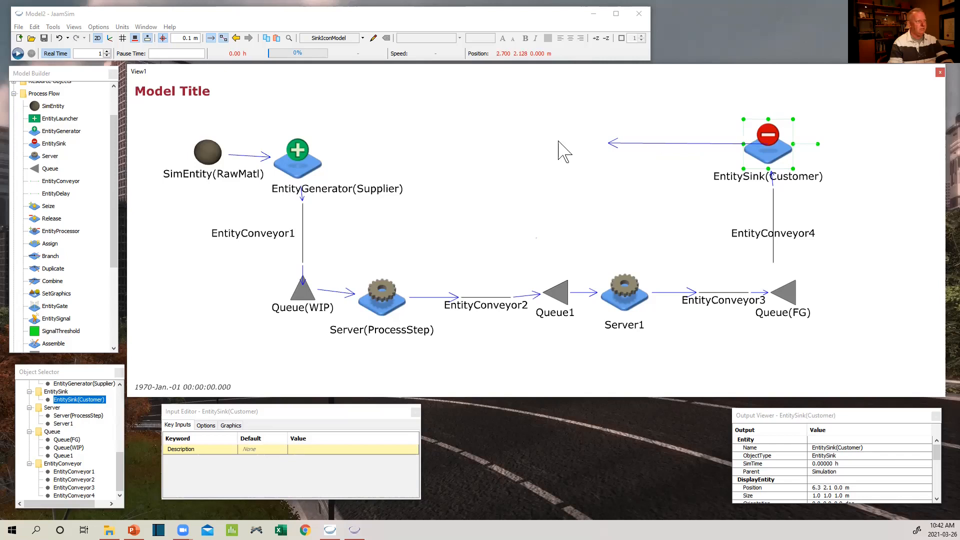
click(223, 38)
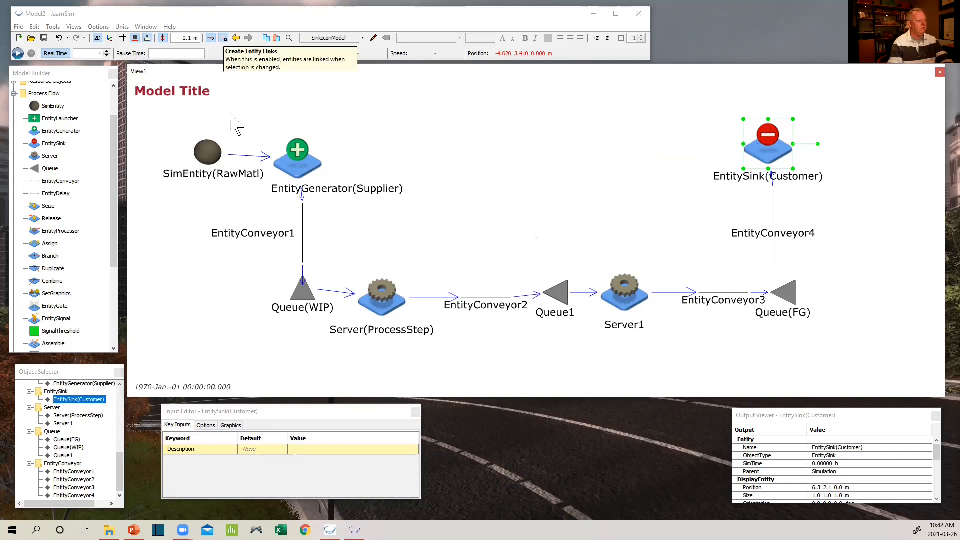
click(224, 34)
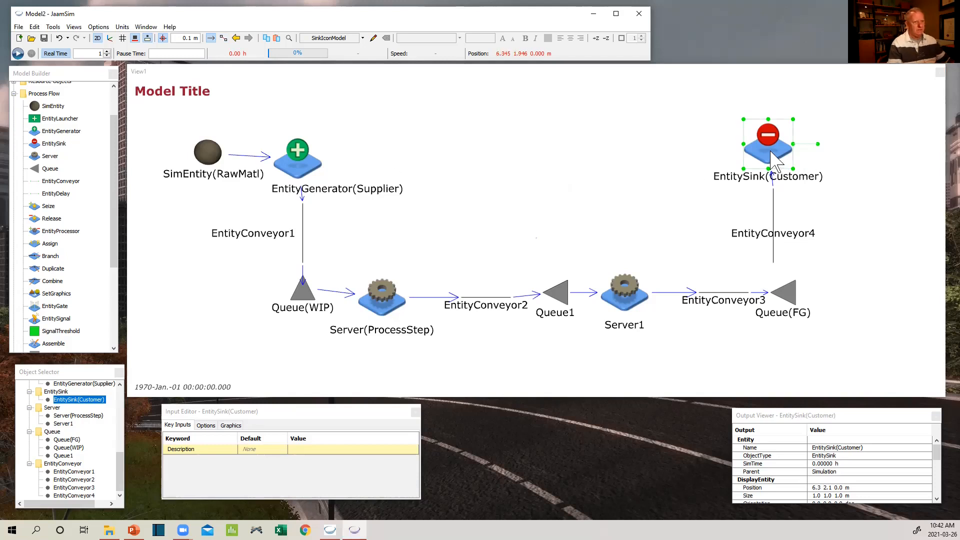
Move EntitySink(Customer) to about (7.0, 2.2) m, slightly beyond the upper end of EntityConveyor4.
click(837, 149)
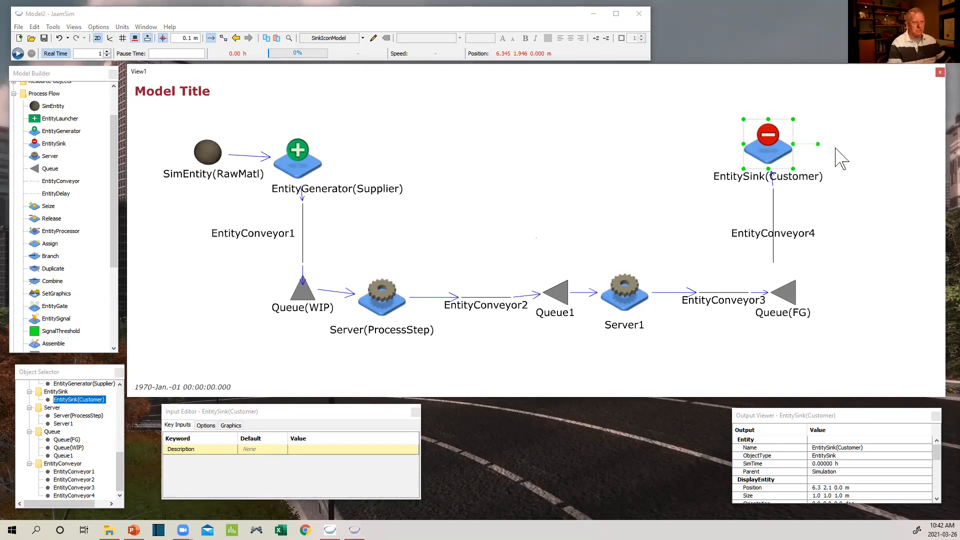
drag(770, 152, 880, 190)
drag(773, 145, 817, 157)
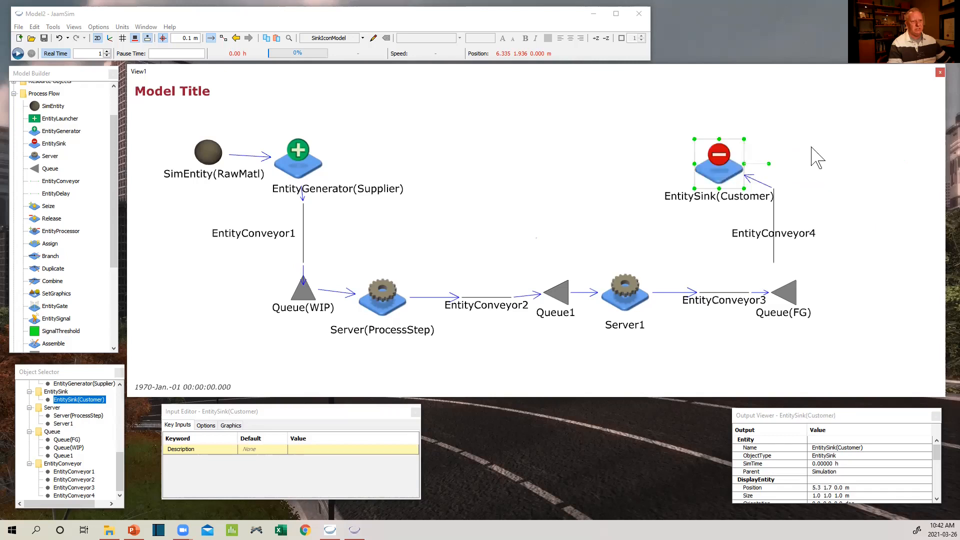
drag(800, 124, 807, 145)
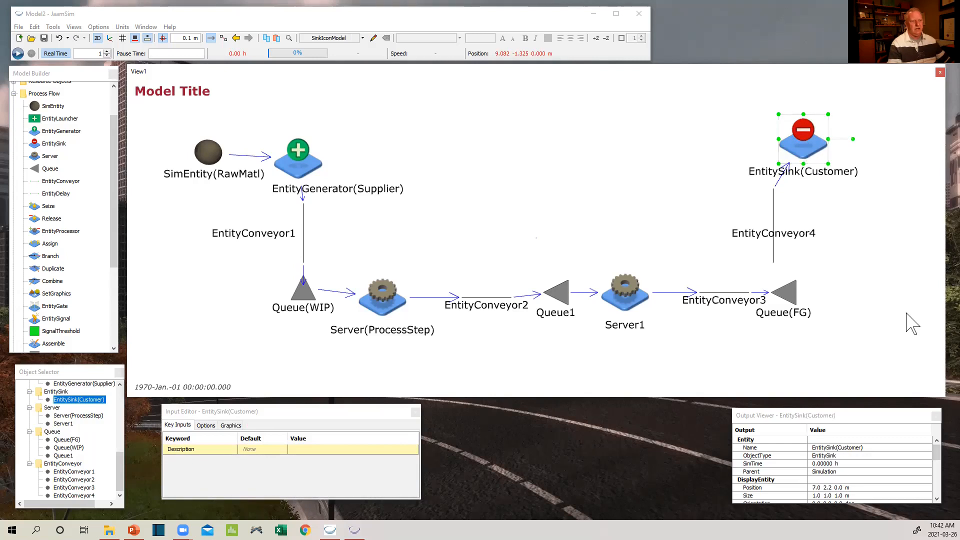
Move Server1 below the row to about (3.4, -2.3) m, return it to its place between Queue1 and EntityConveyor3, and deselect it.
click(630, 299)
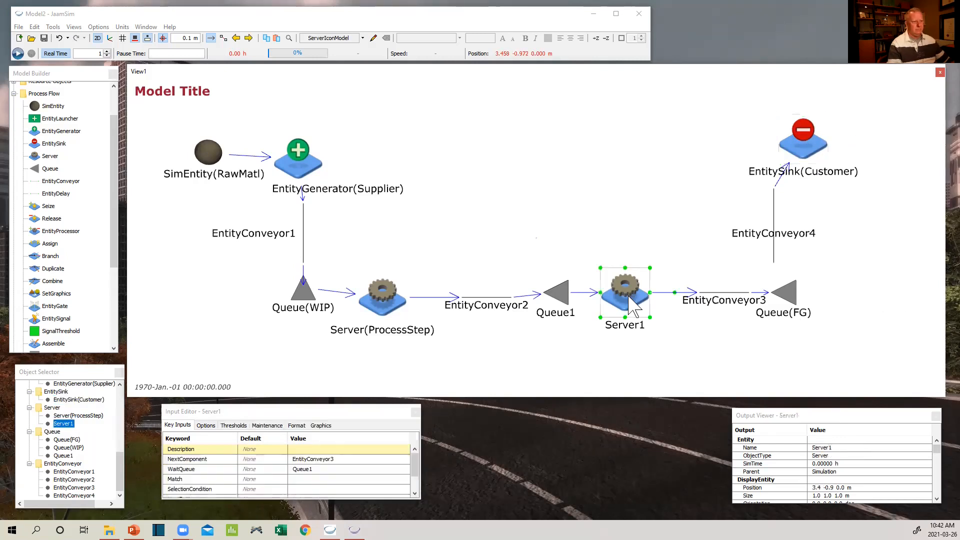
drag(625, 290, 628, 363)
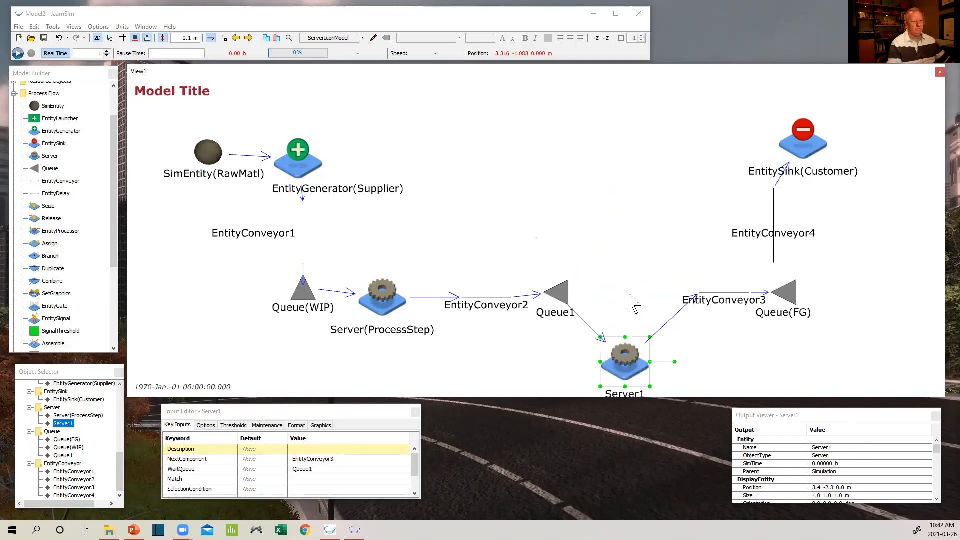
drag(632, 274, 620, 320)
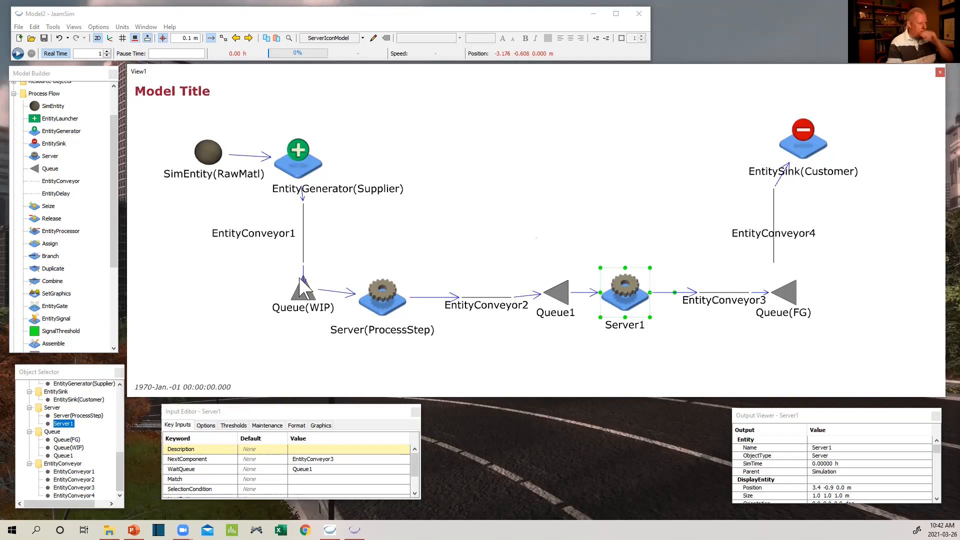
click(163, 272)
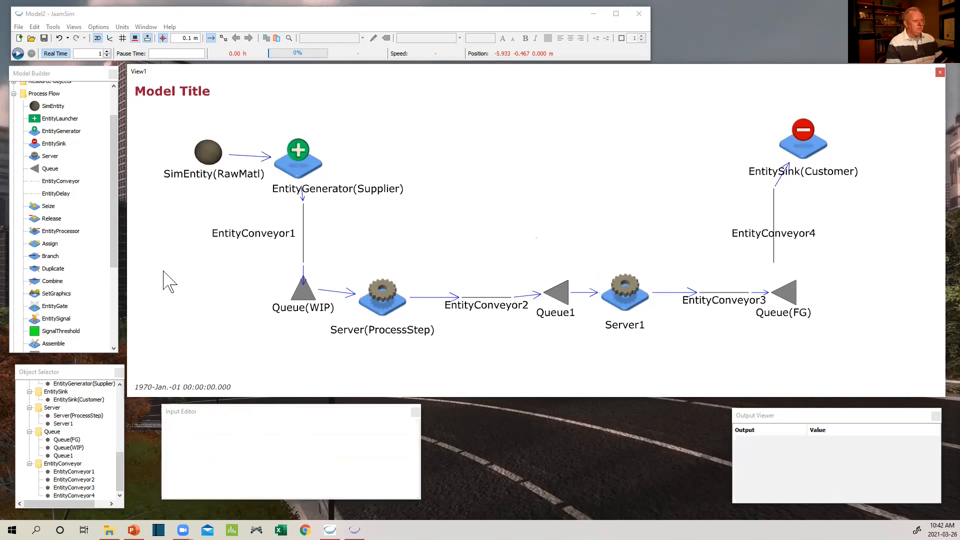
Select Server(ProcessStep), shorten the model view, and reposition and enlarge the Input Editor to show all key inputs down to ServiceTime.
click(302, 171)
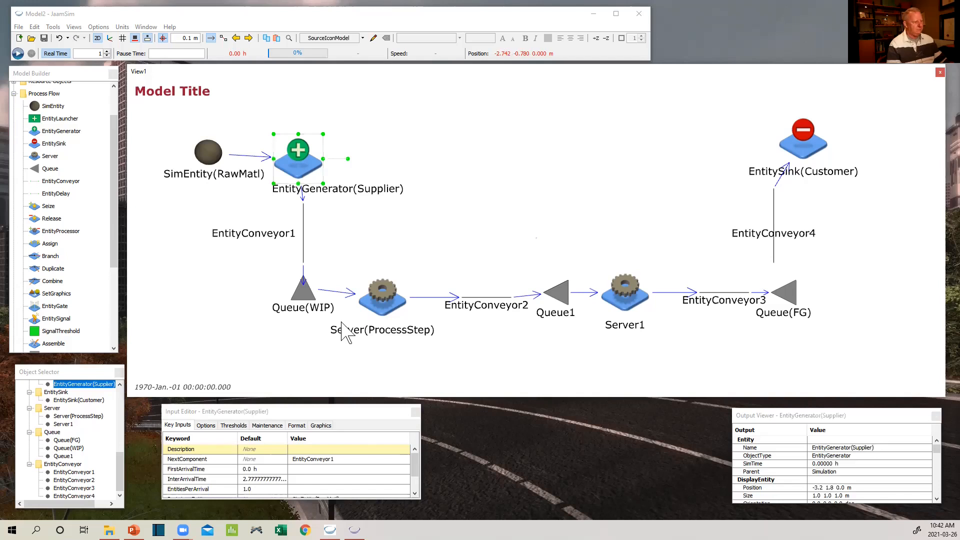
click(385, 314)
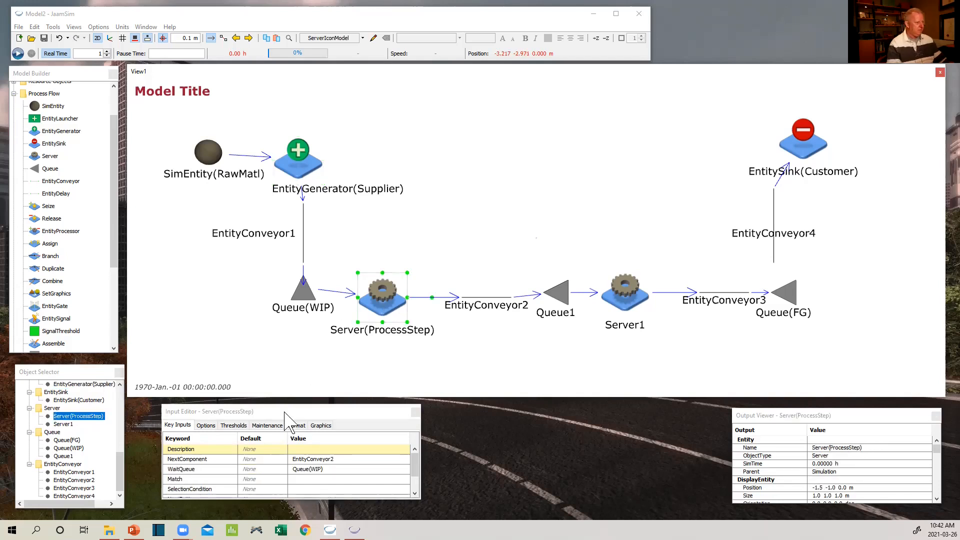
drag(285, 413, 316, 409)
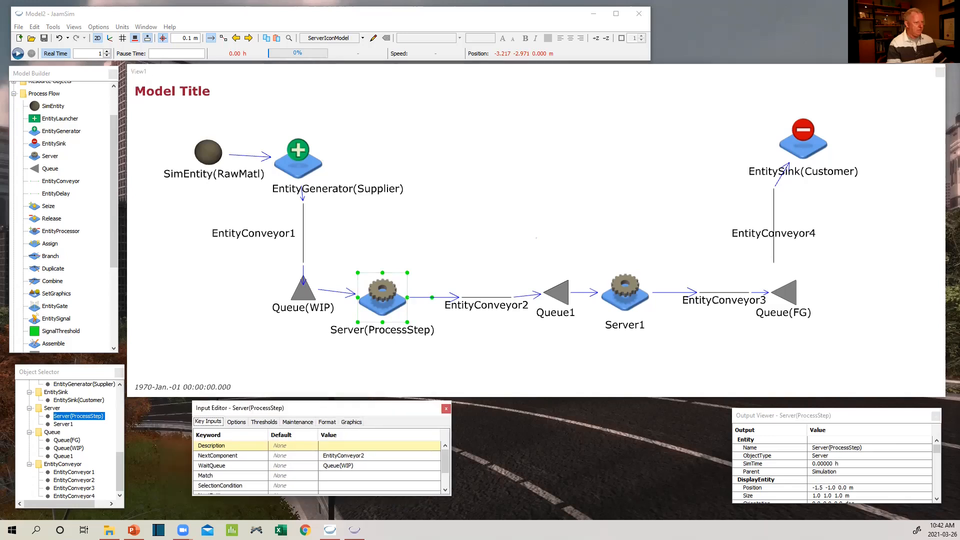
drag(388, 495, 450, 514)
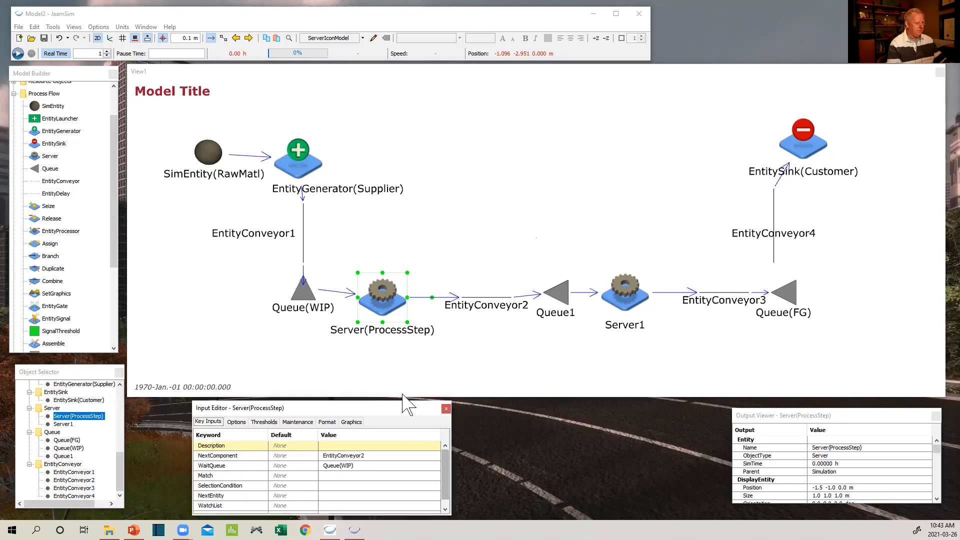
drag(402, 399, 402, 356)
drag(377, 408, 385, 365)
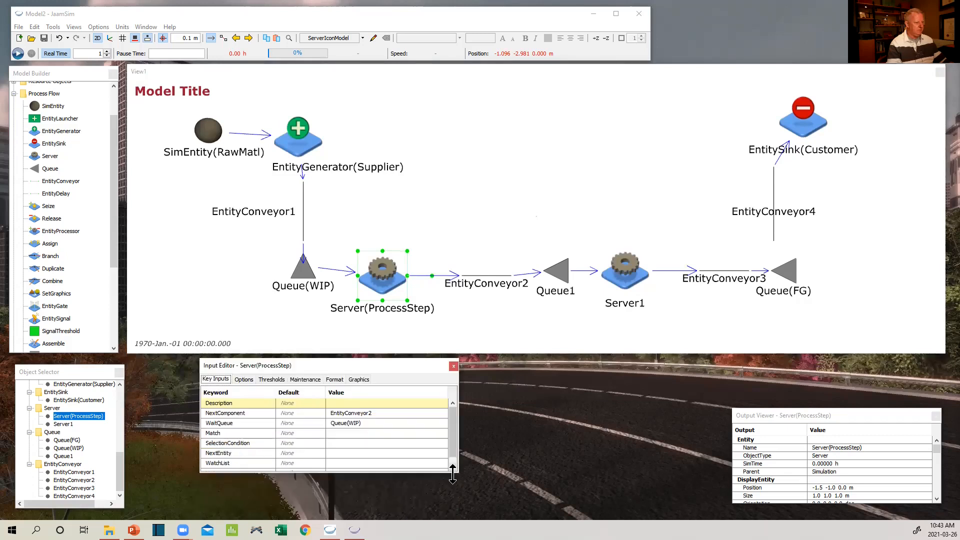
drag(453, 474, 453, 510)
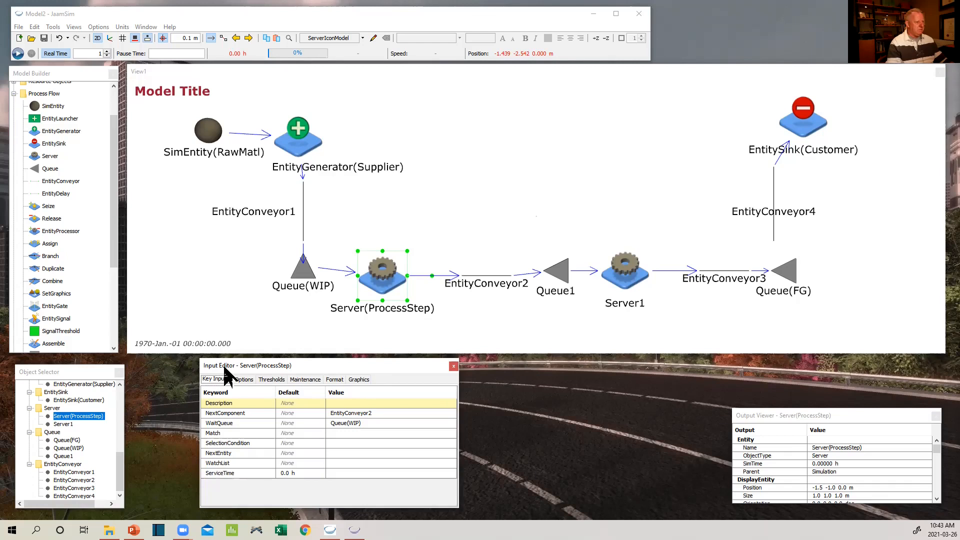
drag(226, 368, 293, 367)
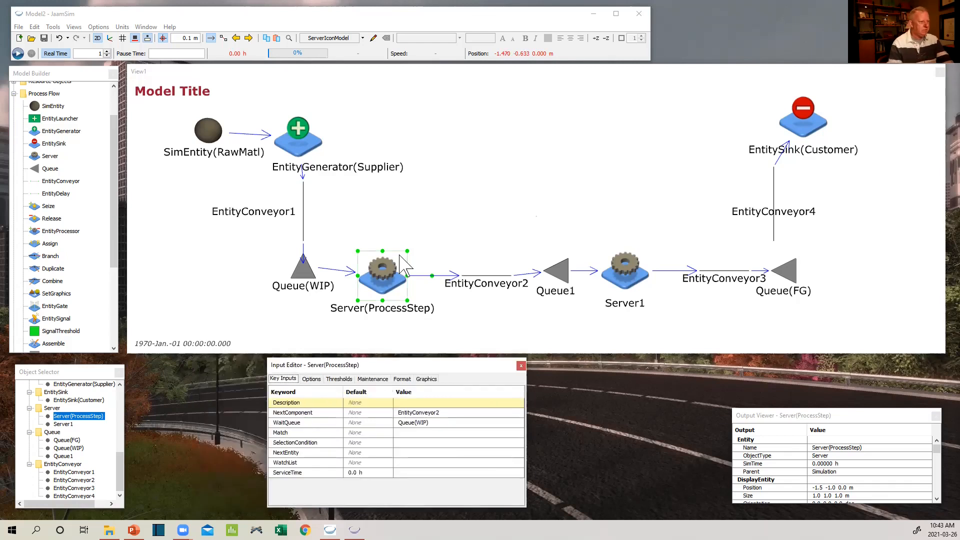
Examine the key inputs of Queue1 and Server1, and return to those of Server(ProcessStep).
click(561, 272)
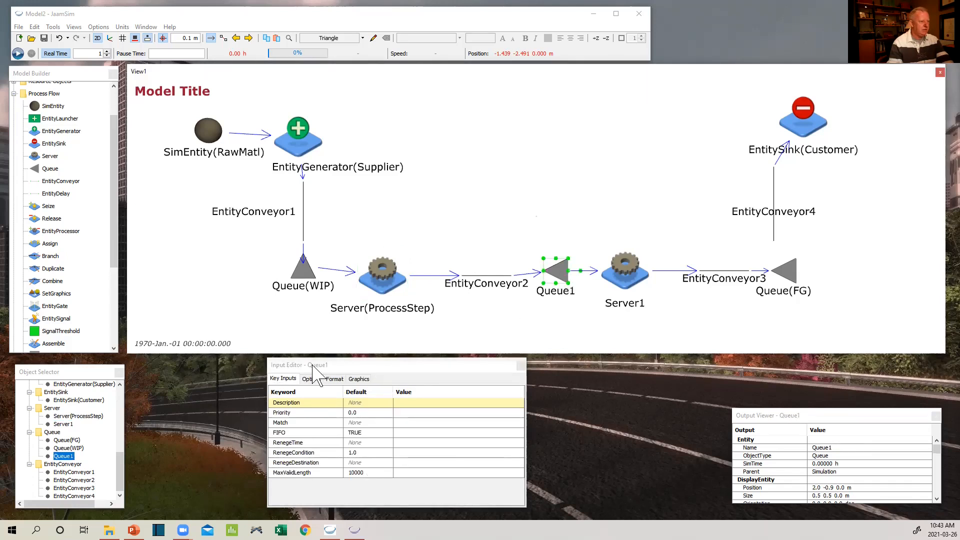
click(630, 283)
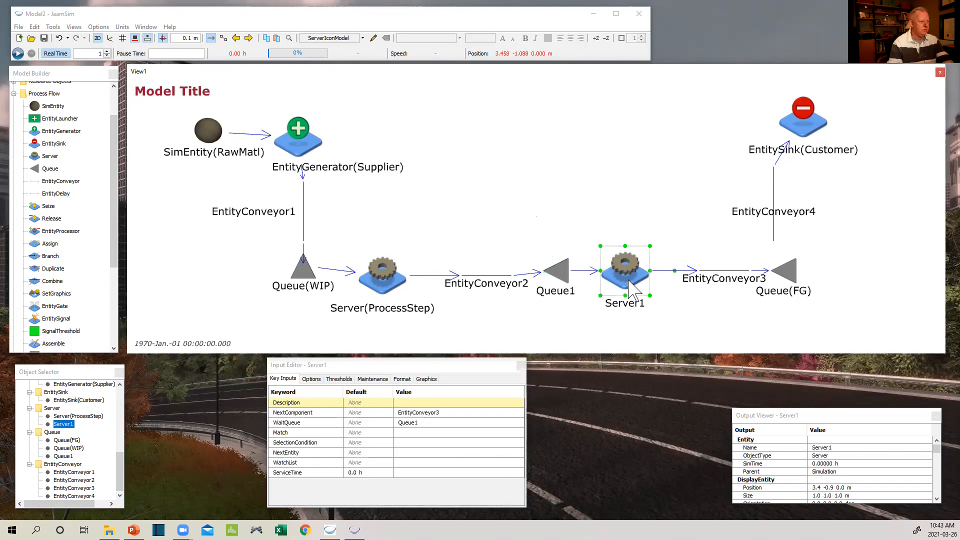
click(373, 289)
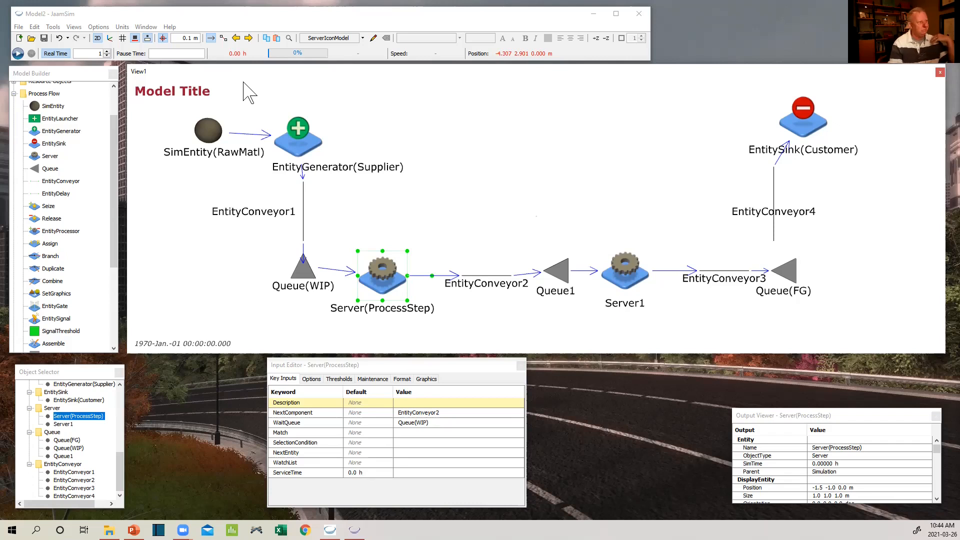
Set the model's preferred time unit to min and its rate unit to /min.
click(122, 27)
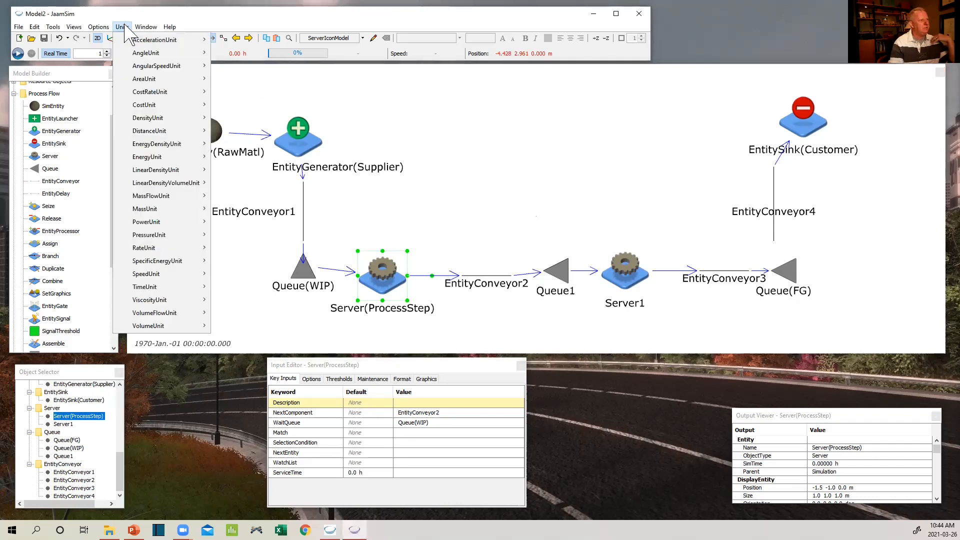
mouse_move(145, 287)
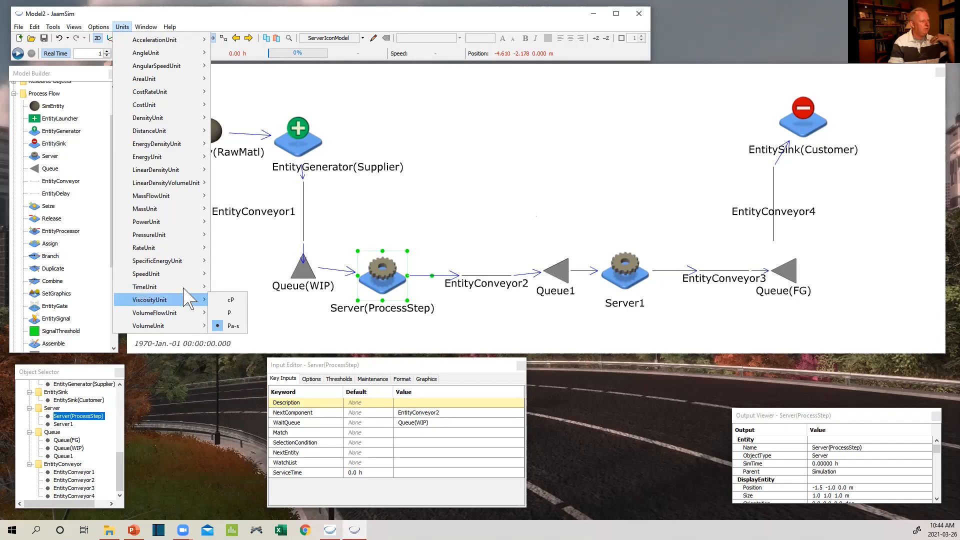
mouse_move(199, 287)
click(233, 340)
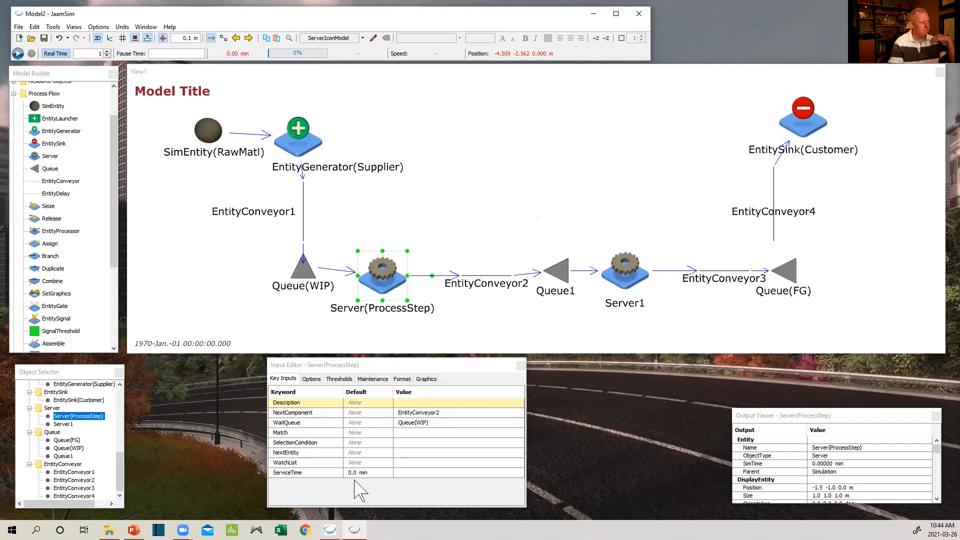
click(122, 27)
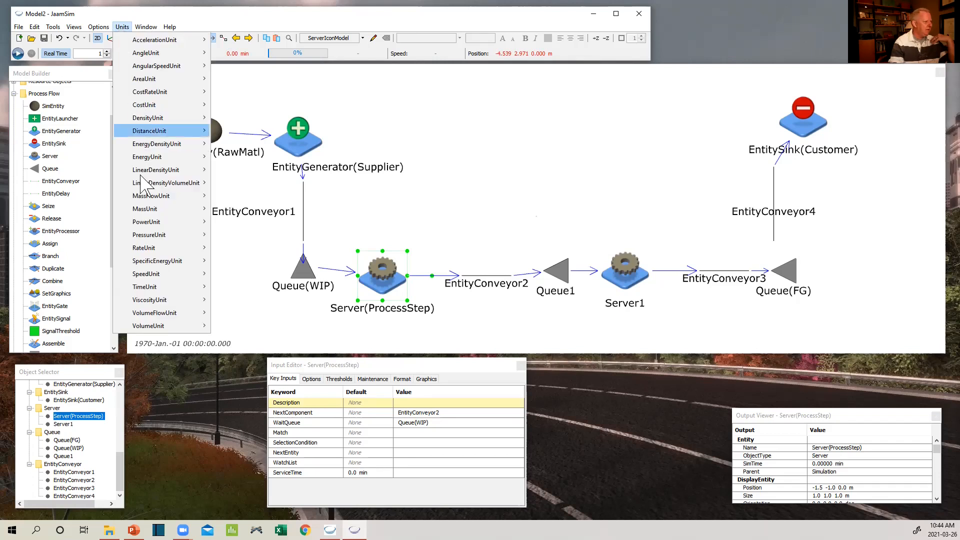
mouse_move(143, 249)
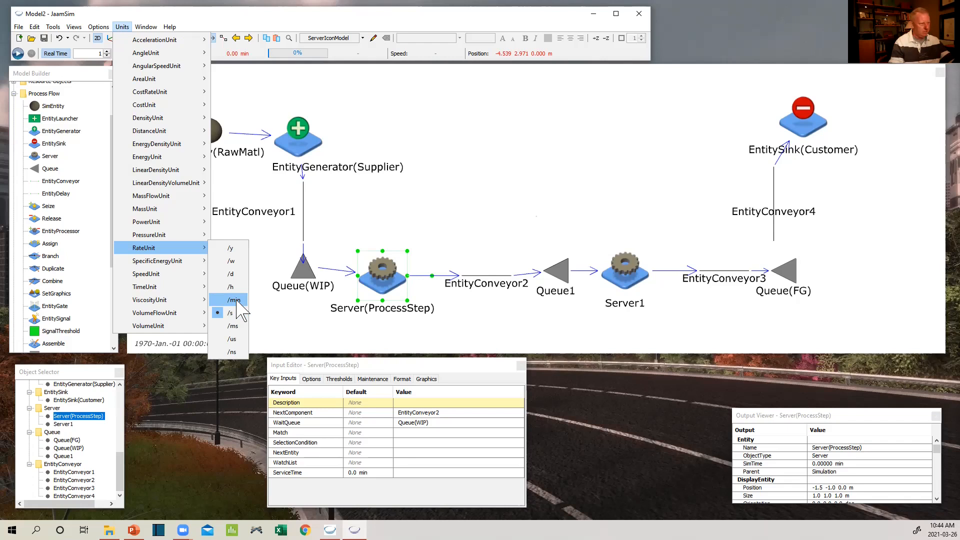
click(234, 300)
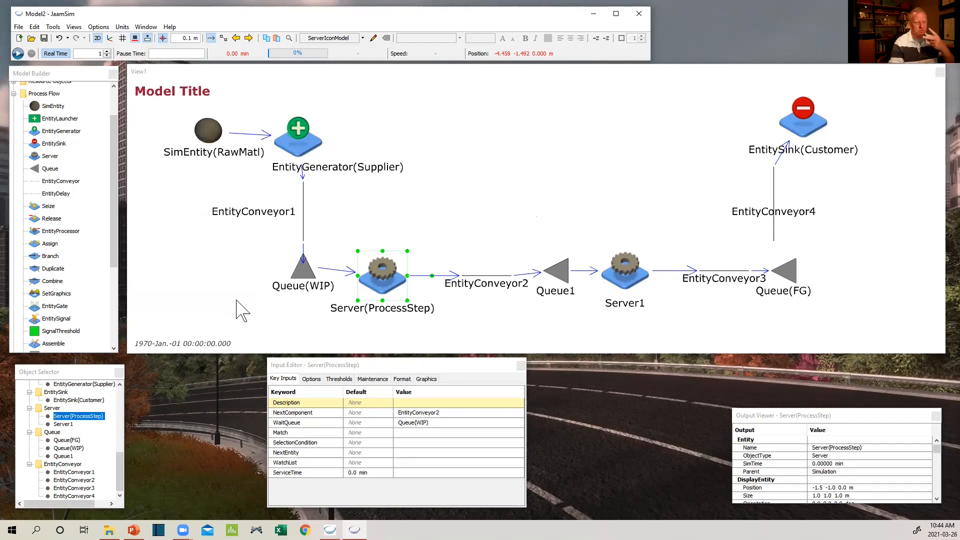
click(124, 27)
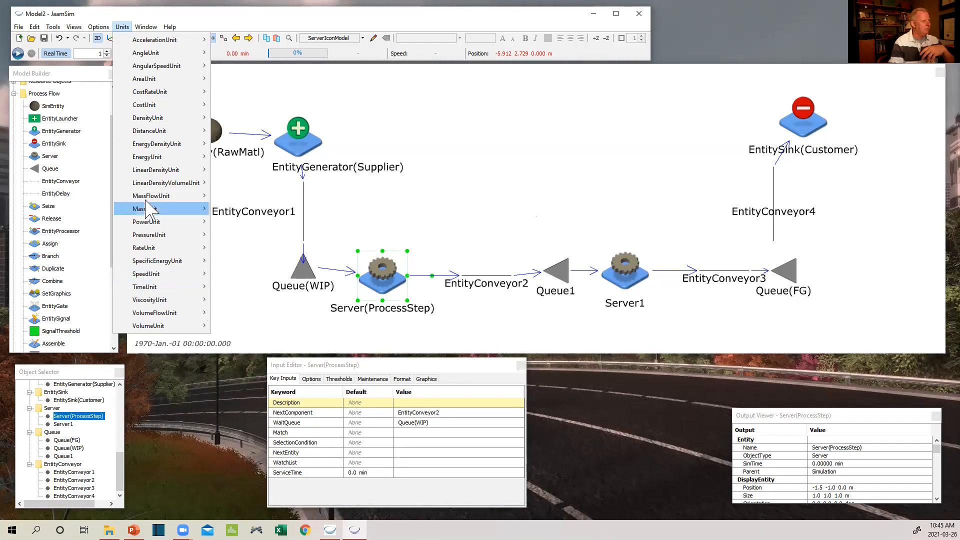
mouse_move(146, 196)
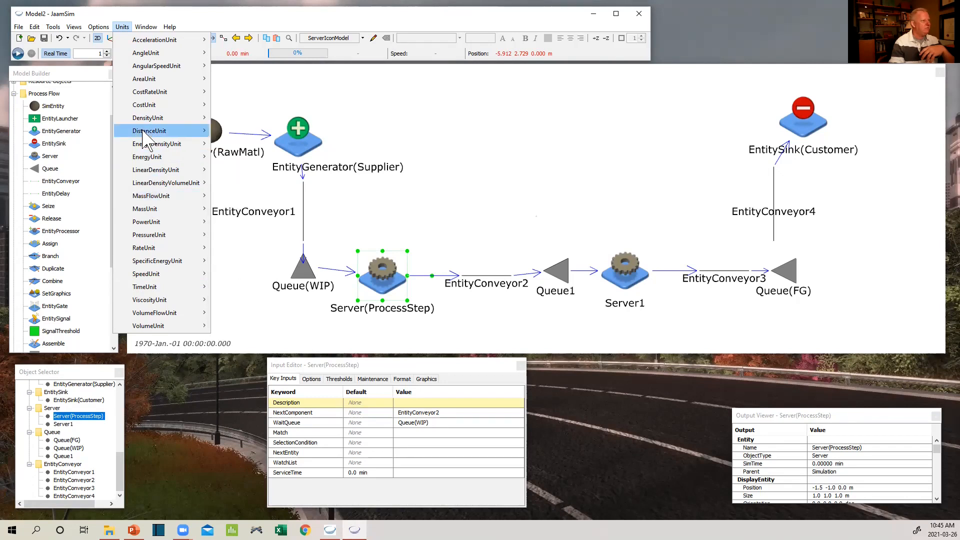
mouse_move(142, 132)
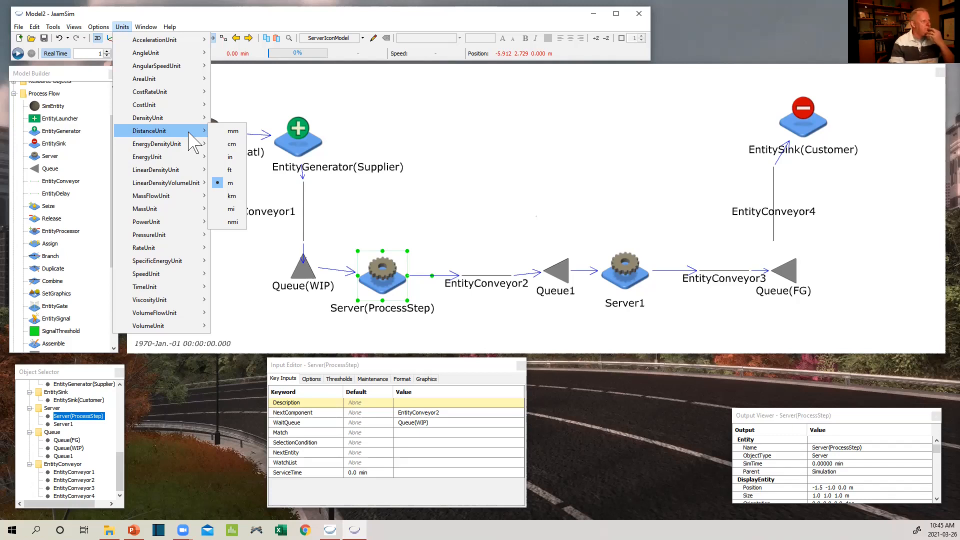
click(170, 26)
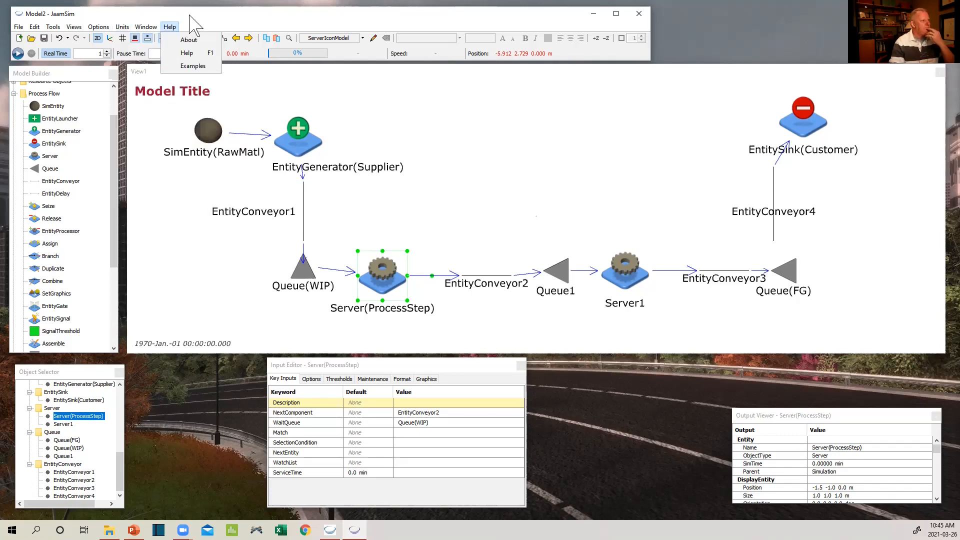
click(309, 302)
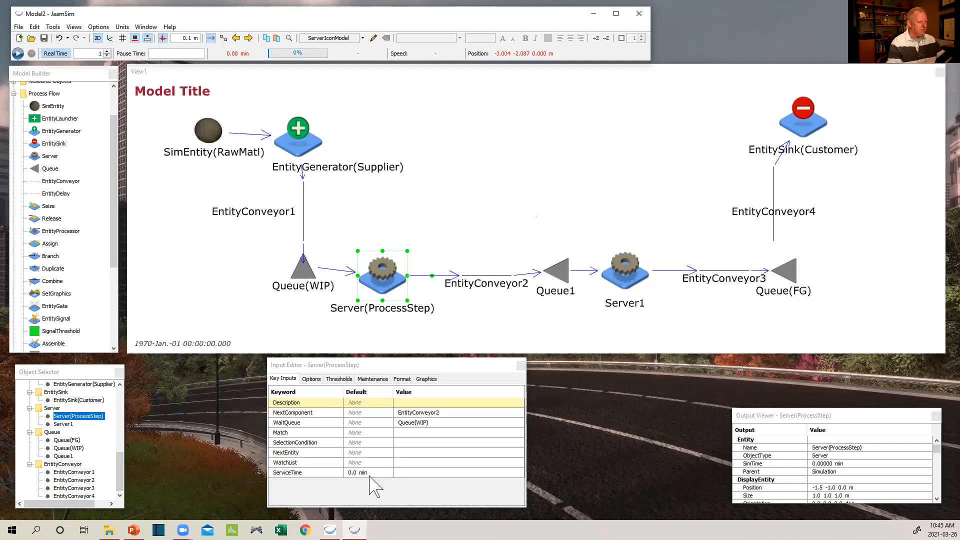
Set the ServiceTime of Server(ProcessStep) to 2 min, after trying the value 2 without a unit.
click(411, 473)
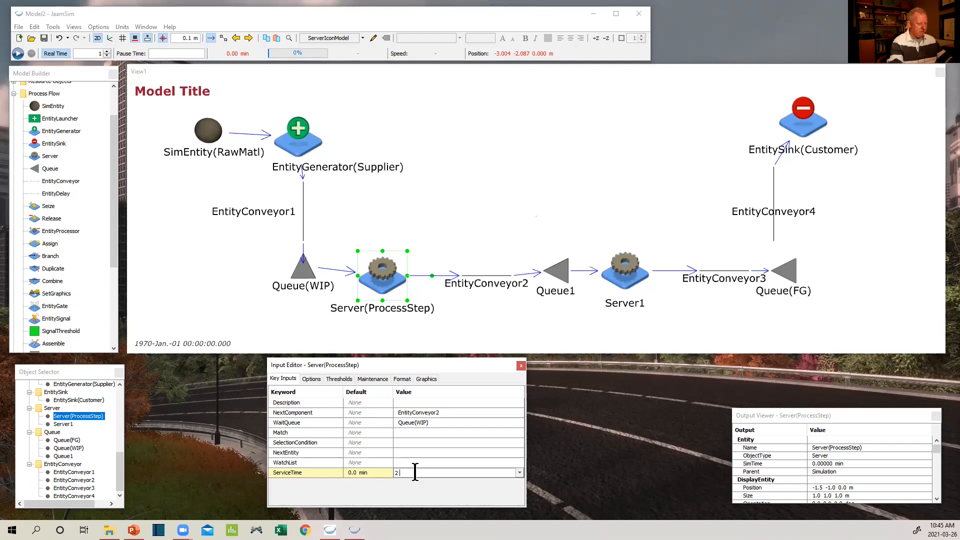
text(min)
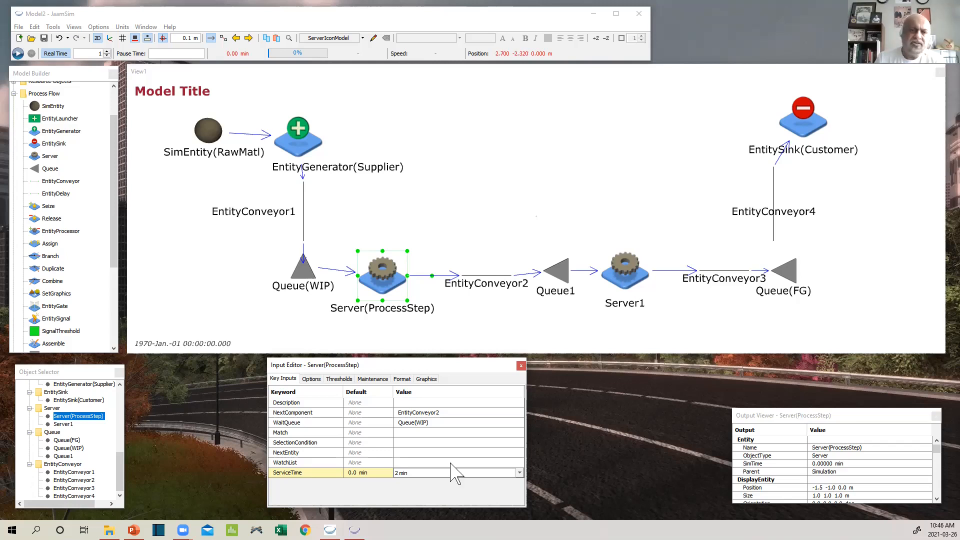
key(BackSpace)
key(BackSpace)
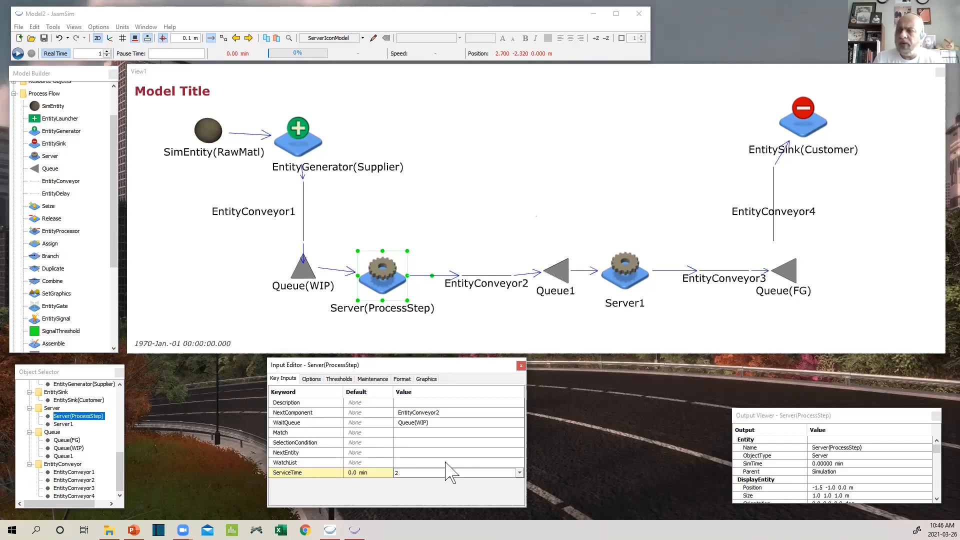
click(658, 469)
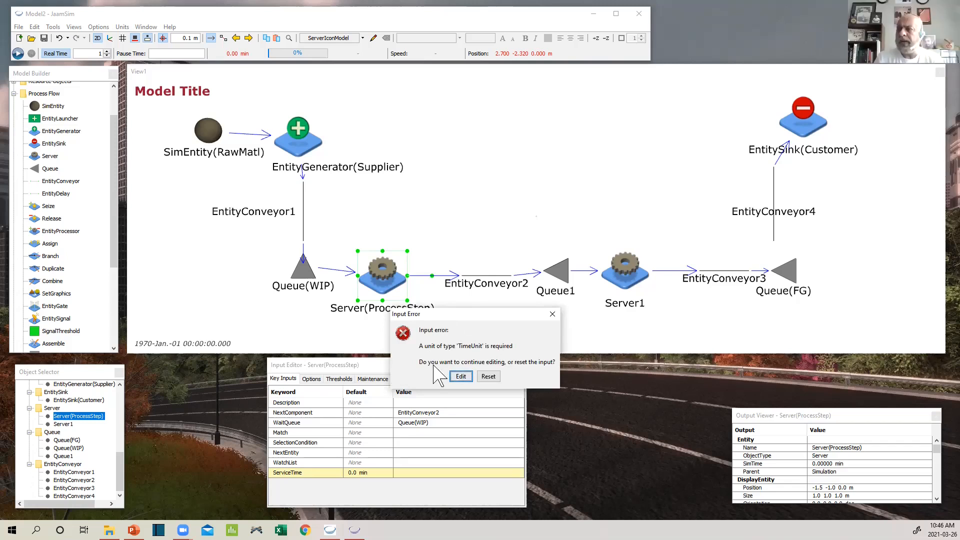
key(Return)
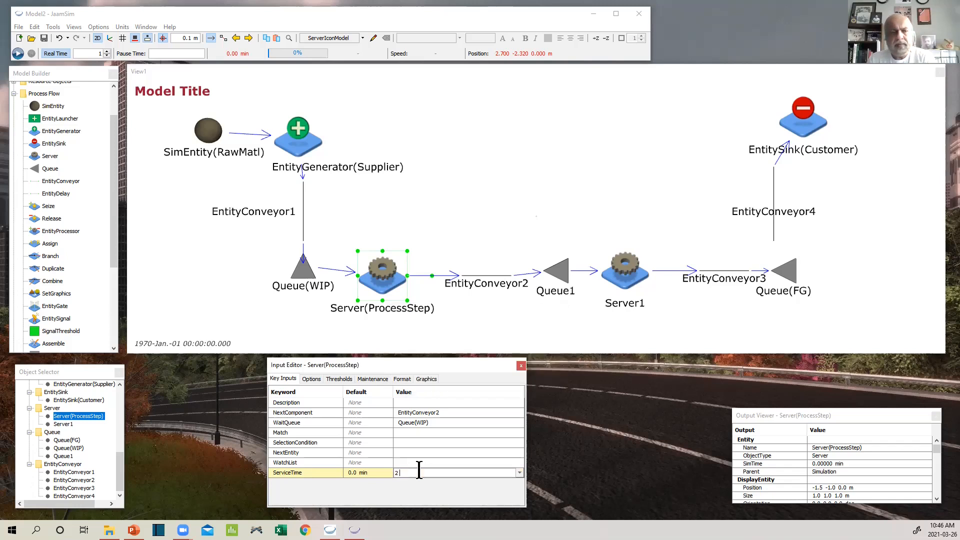
text(min)
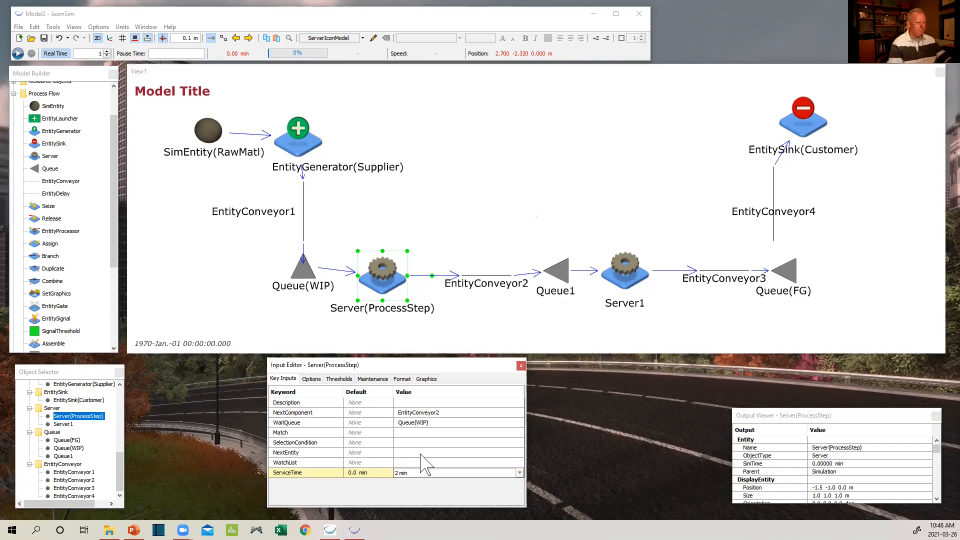
click(421, 453)
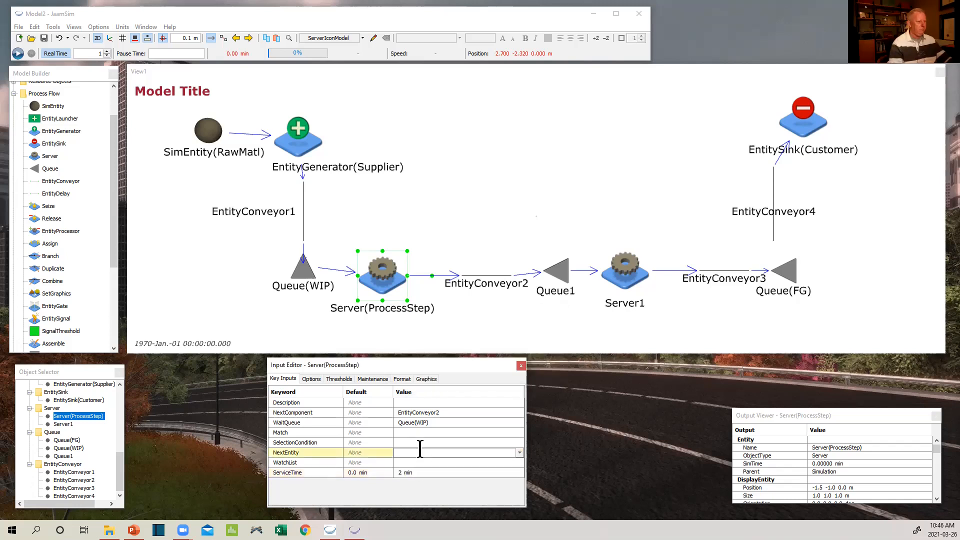
Set the ServiceTime of Server1 to 1.5 min.
click(626, 285)
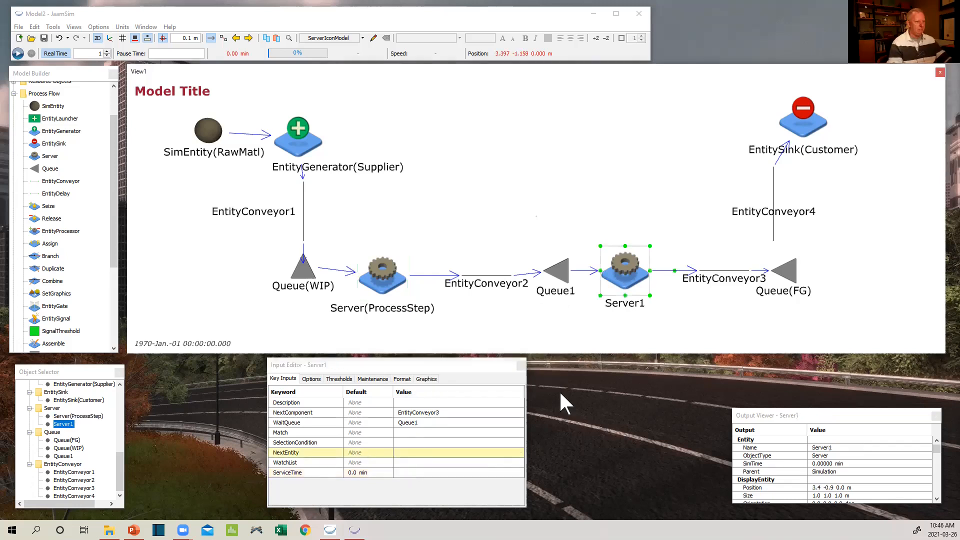
click(434, 472)
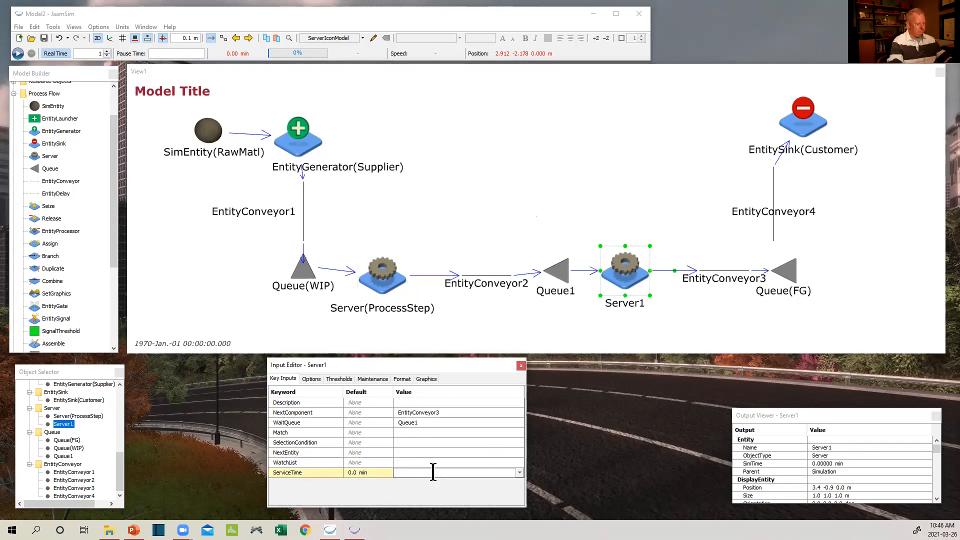
text(1.5 min)
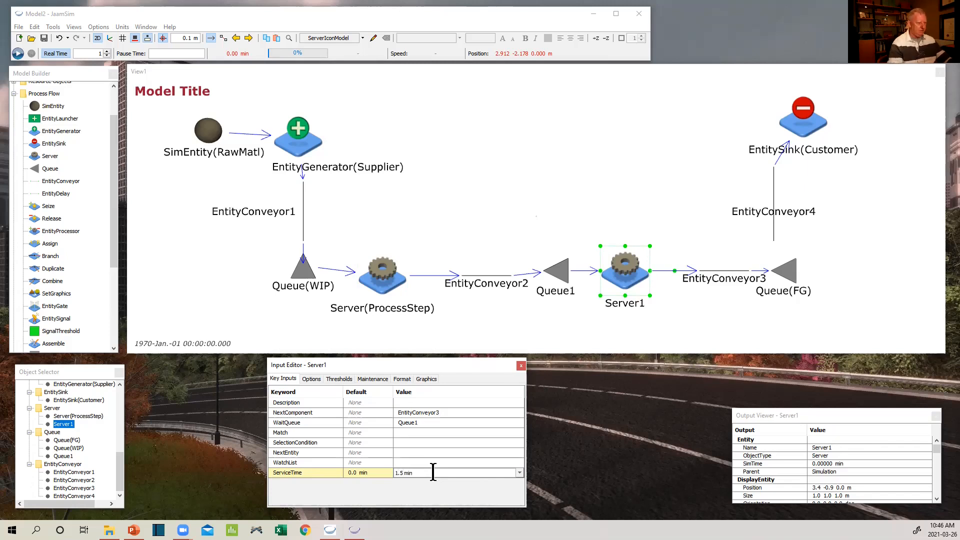
click(429, 453)
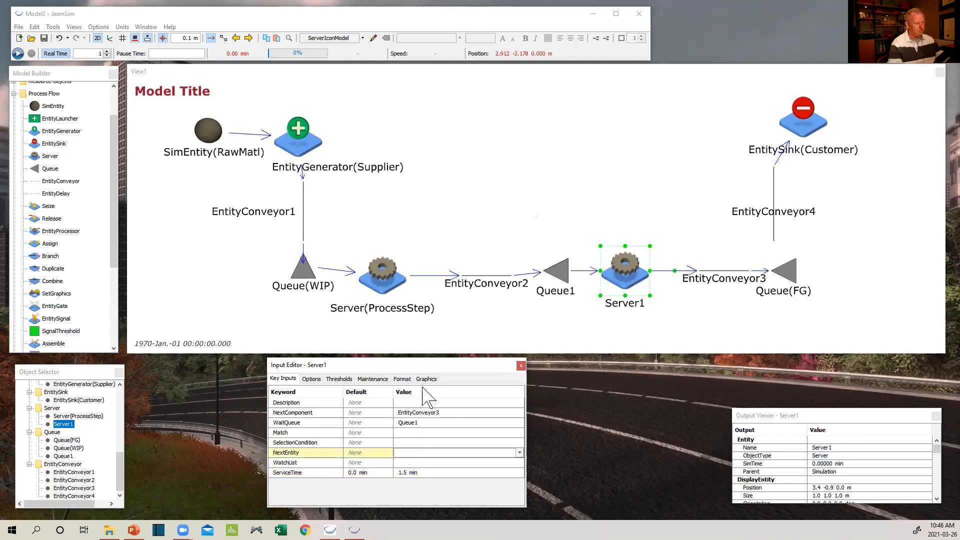
Set the FirstArrivalTime of EntityGenerator(Supplier) to .5 min and its InterArrivalTime to 5 min.
click(304, 155)
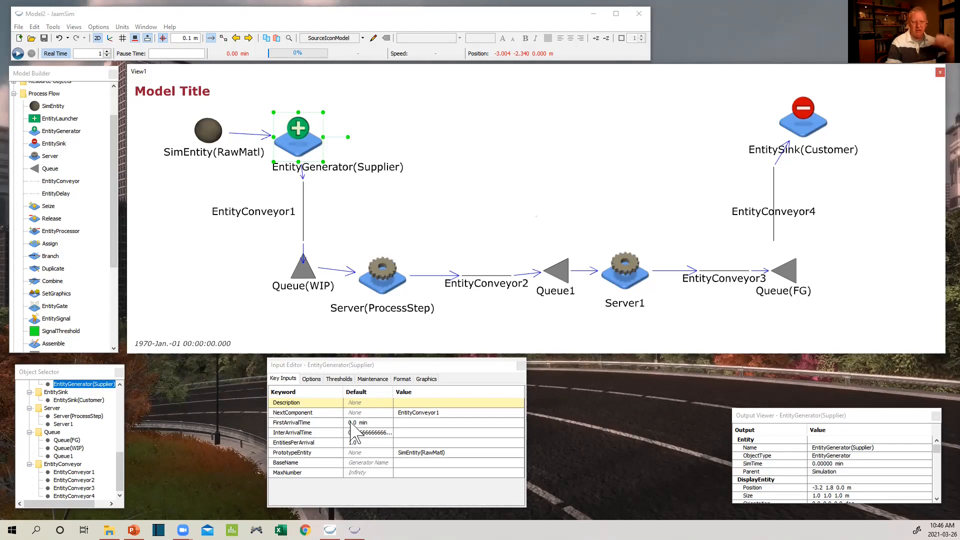
click(405, 423)
text(.5 min)
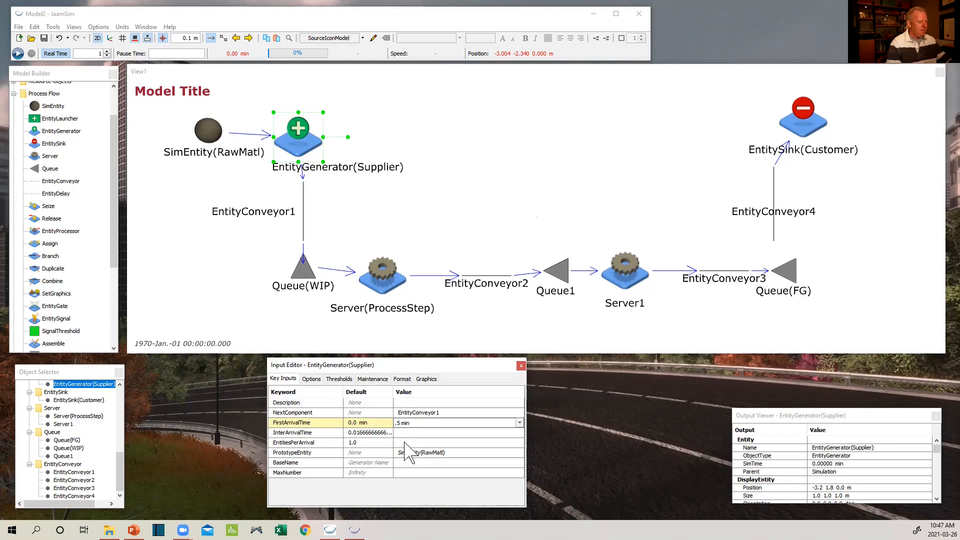
click(406, 443)
click(404, 431)
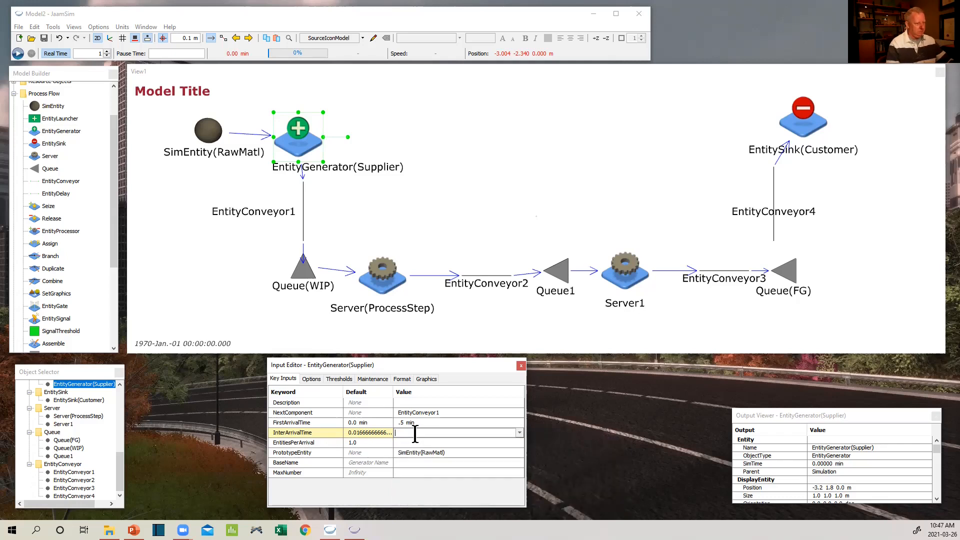
text(5 min)
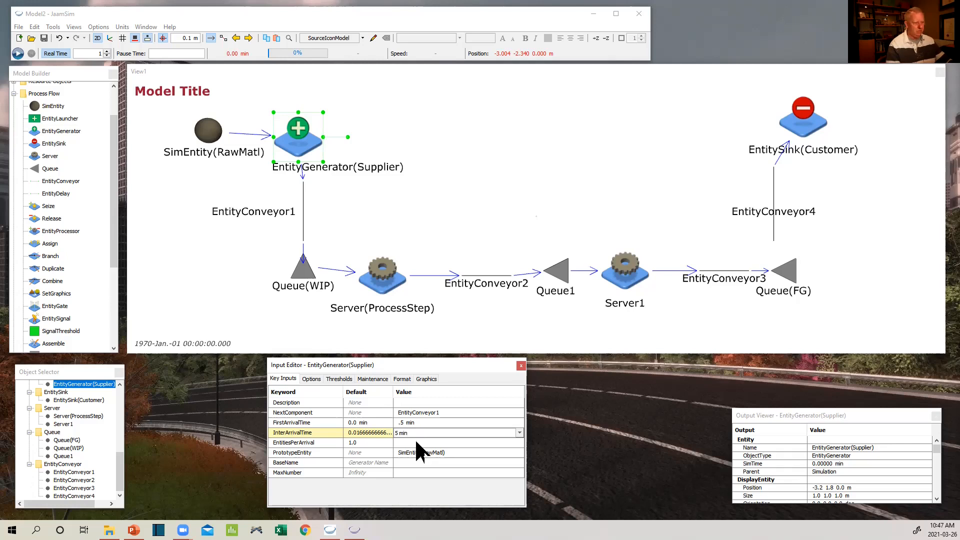
Set the EntitiesPerArrival of EntityGenerator(Supplier) to 5.
click(416, 442)
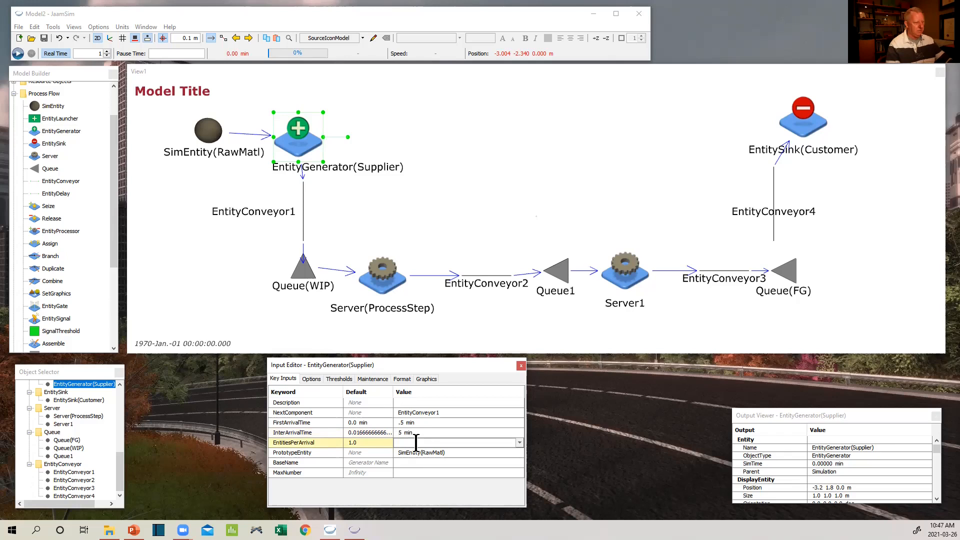
text(5)
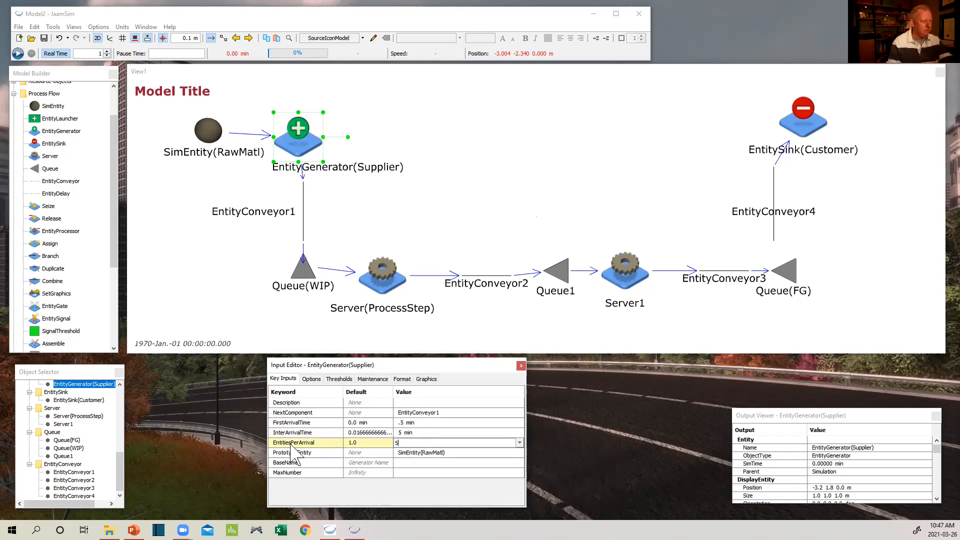
mouse_move(289, 447)
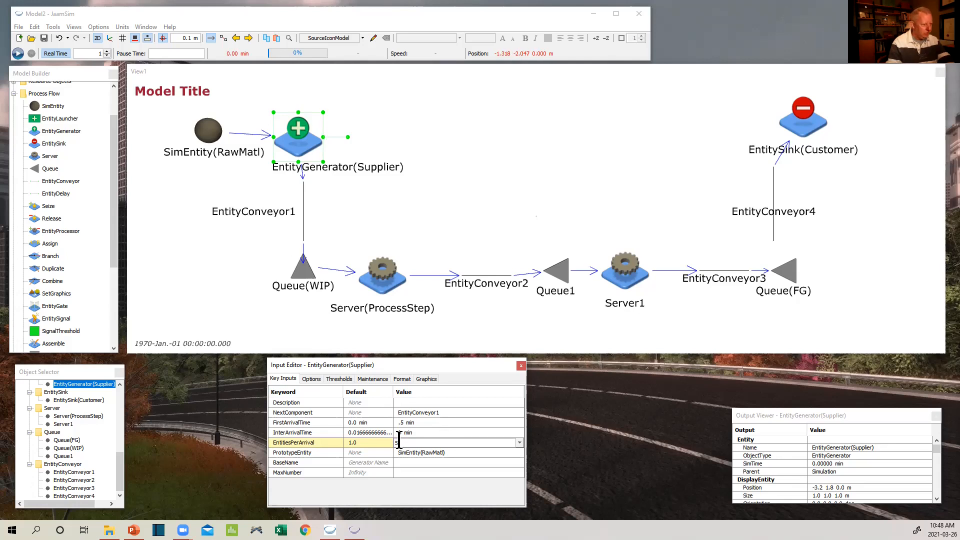
Try EntityConveyor2 as the NextComponent of EntityGenerator(Supplier), and restore EntityConveyor1.
click(518, 413)
click(519, 413)
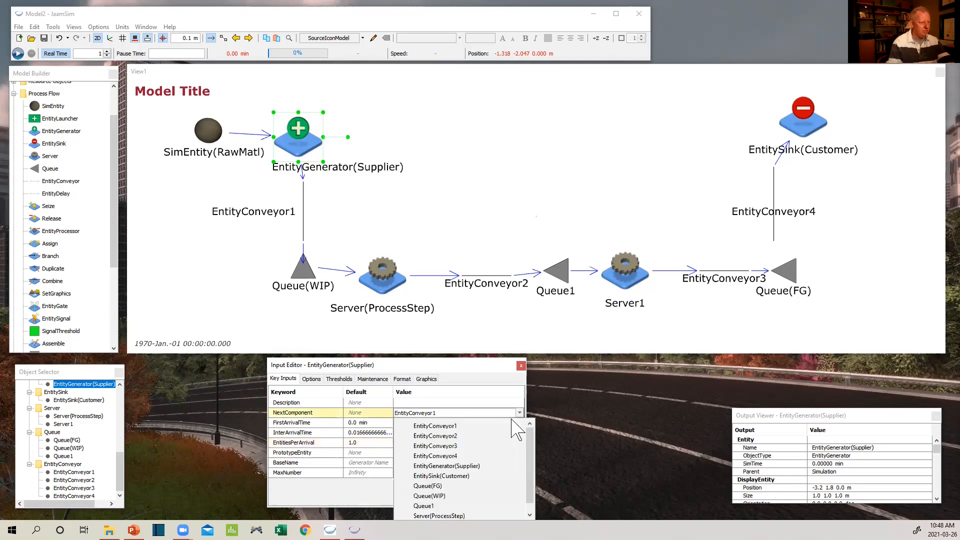
click(442, 436)
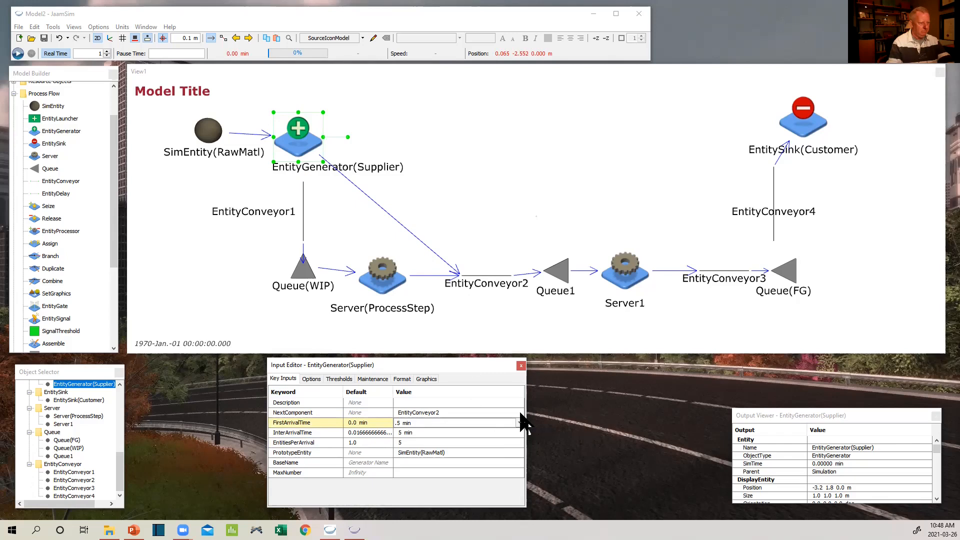
click(519, 412)
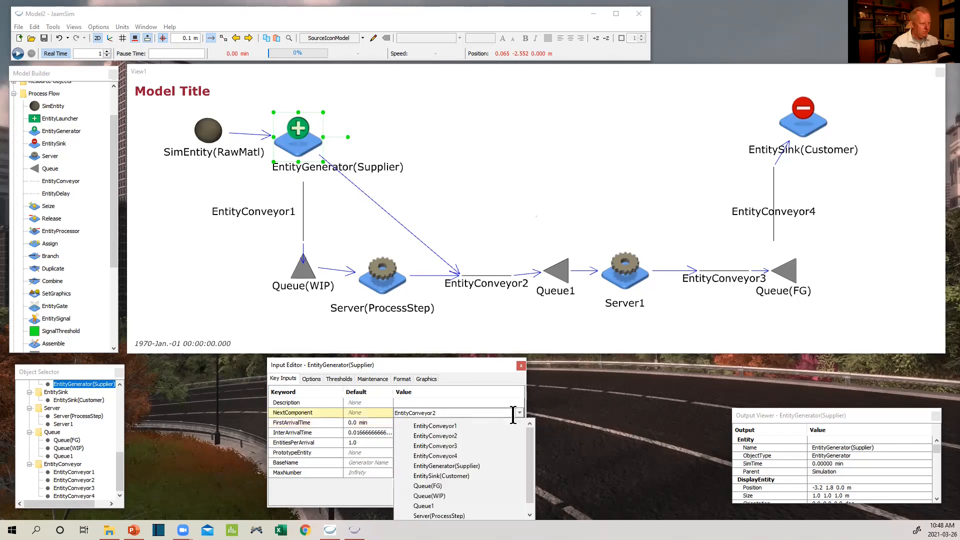
click(455, 426)
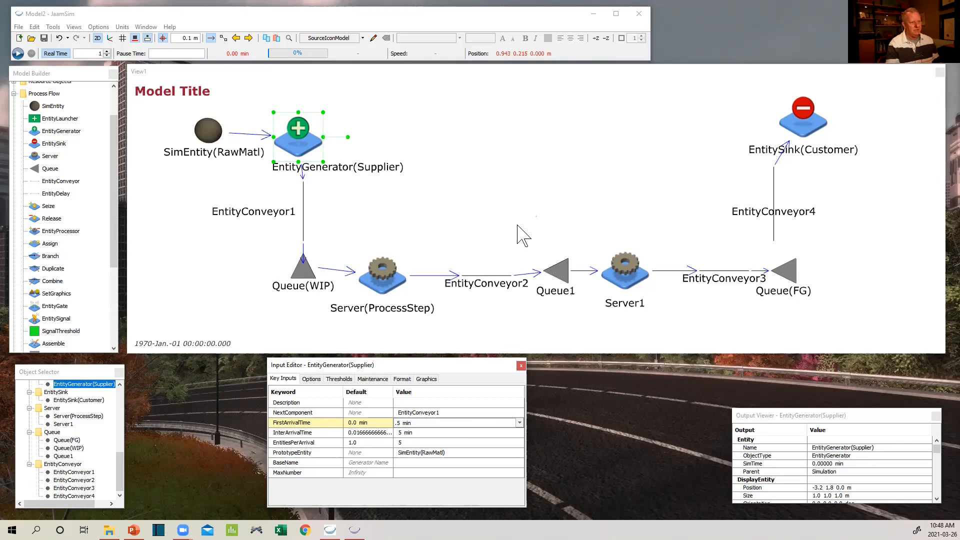
Examine the NextComponent choices of EntityConveyor2 without changing the selection.
click(497, 276)
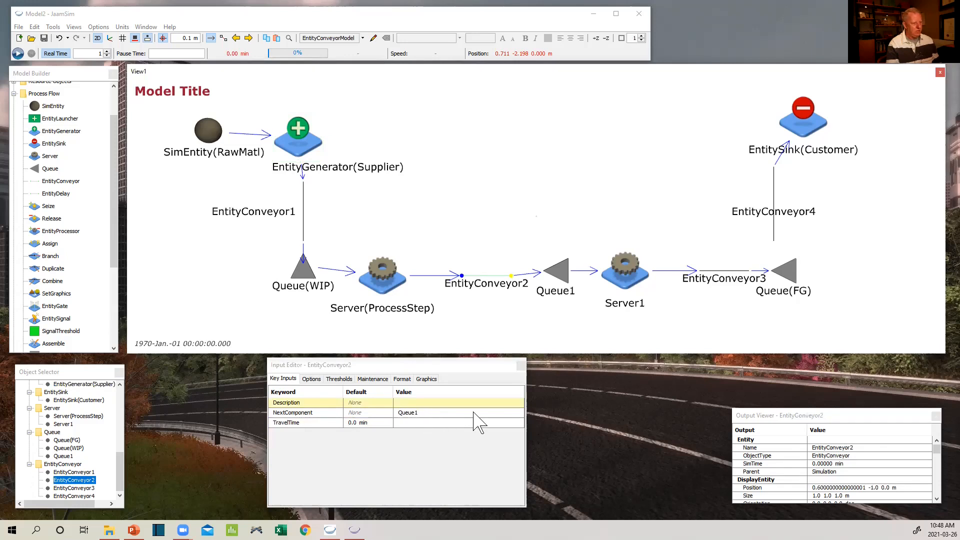
click(515, 413)
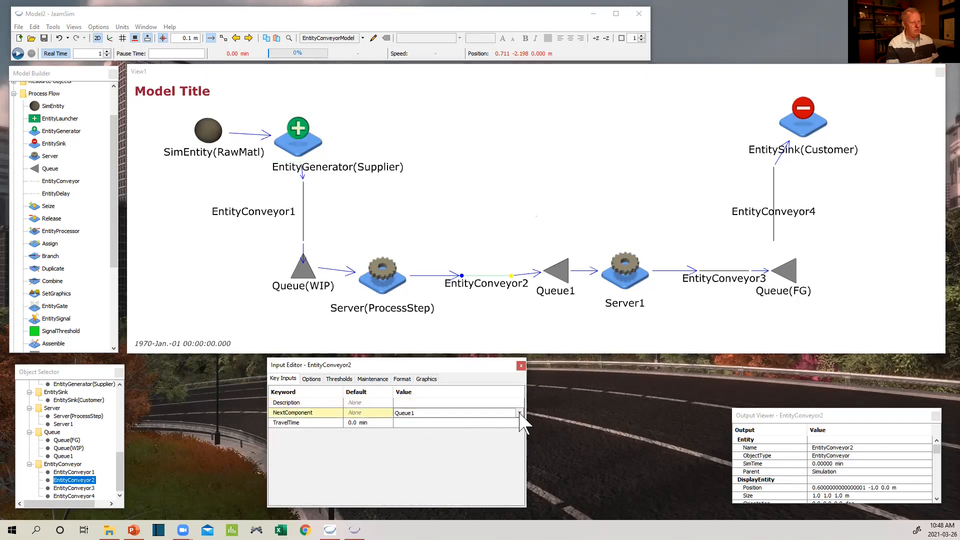
click(520, 413)
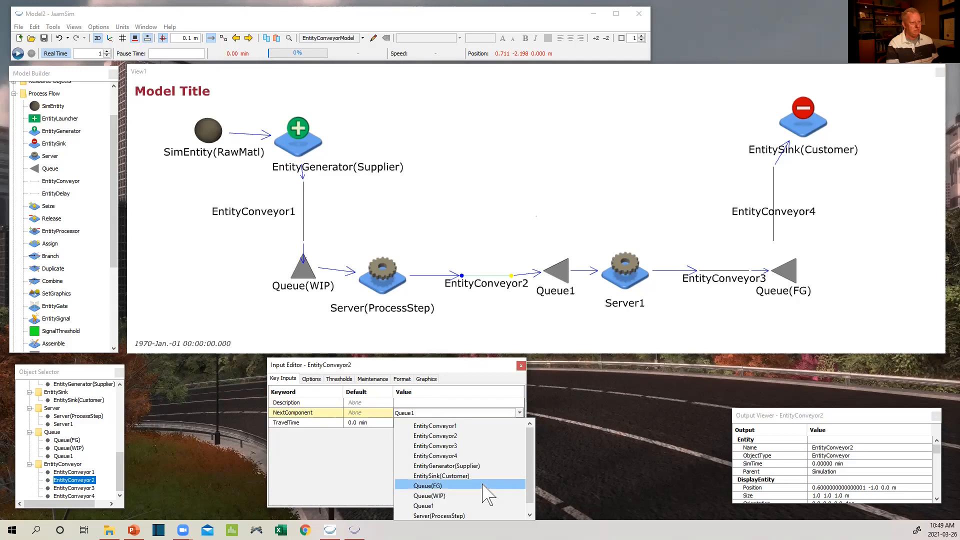
click(628, 416)
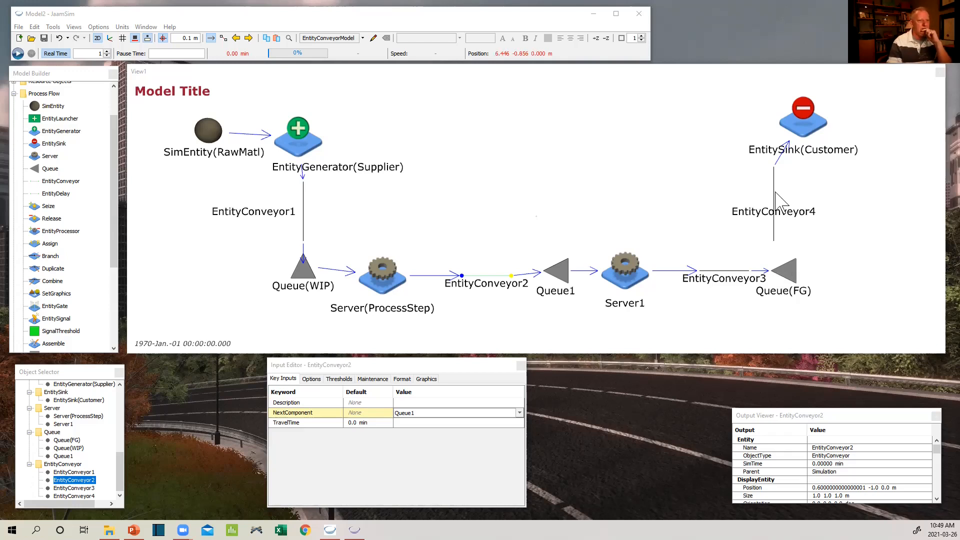
click(497, 227)
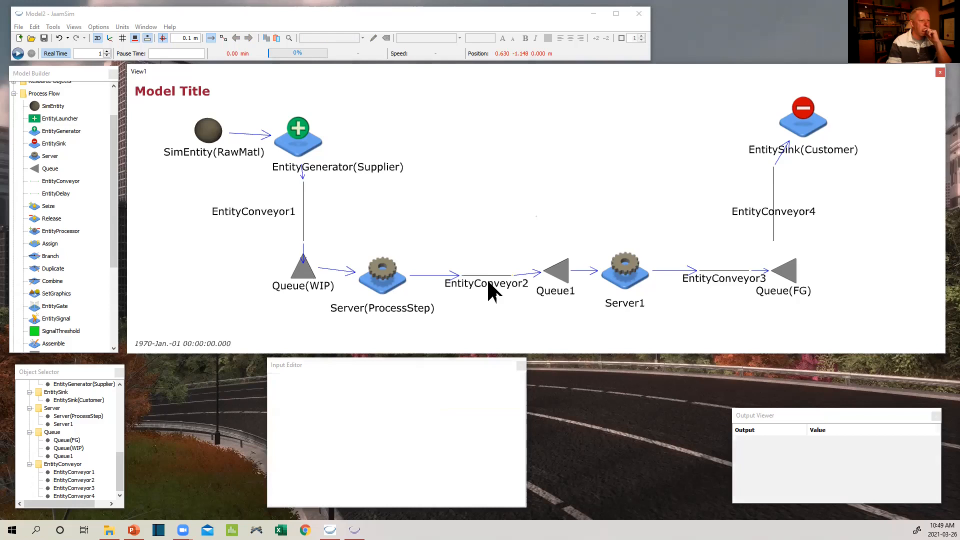
Set the TravelTime of EntityConveyor2 to 20 s, after trying .2 min.
click(488, 275)
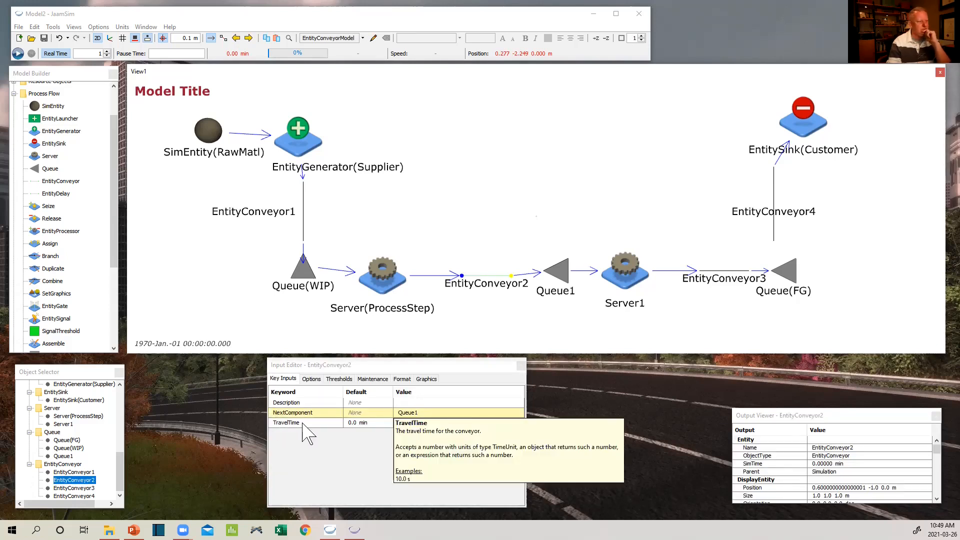
click(410, 423)
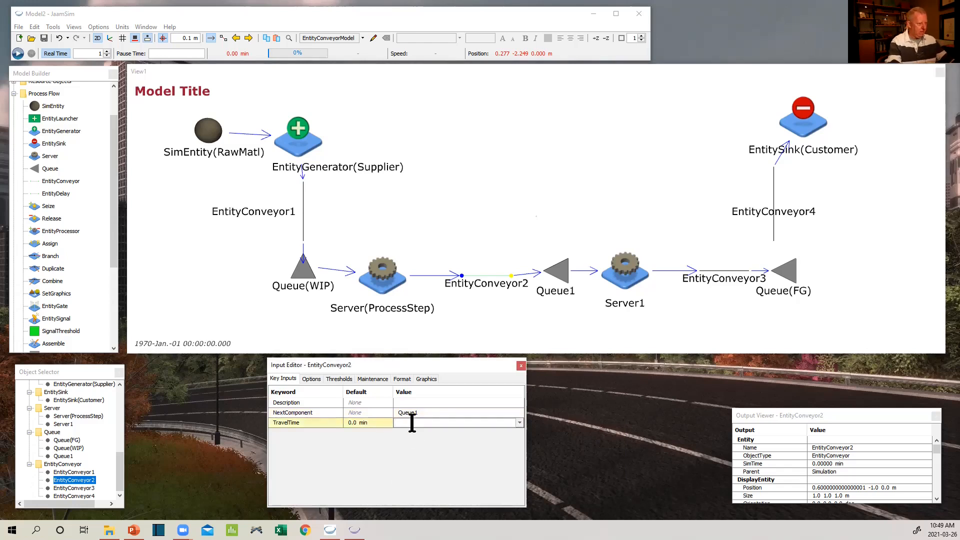
text(.2 min)
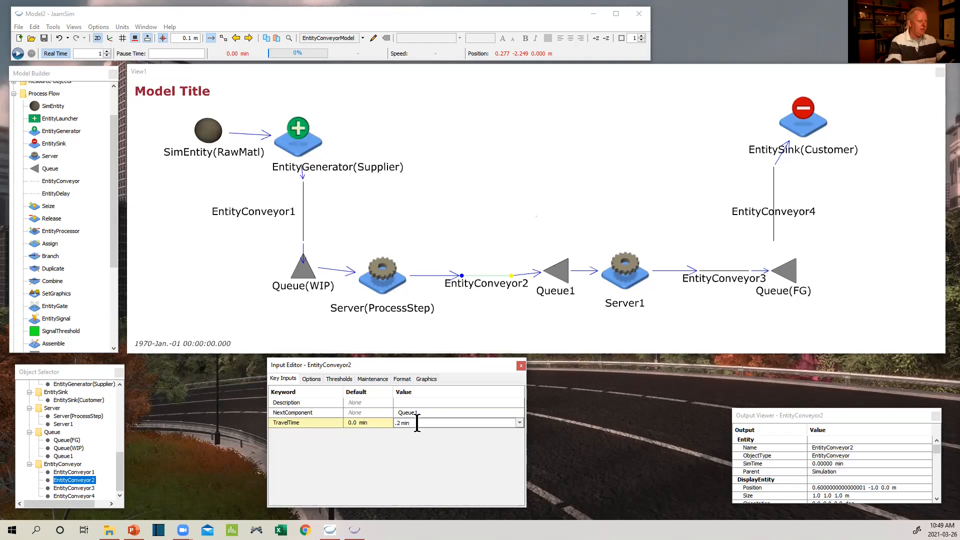
key(BackSpace)
key(BackSpace)
key(BackSpace)
key(BackSpace)
key(BackSpace)
key(BackSpace)
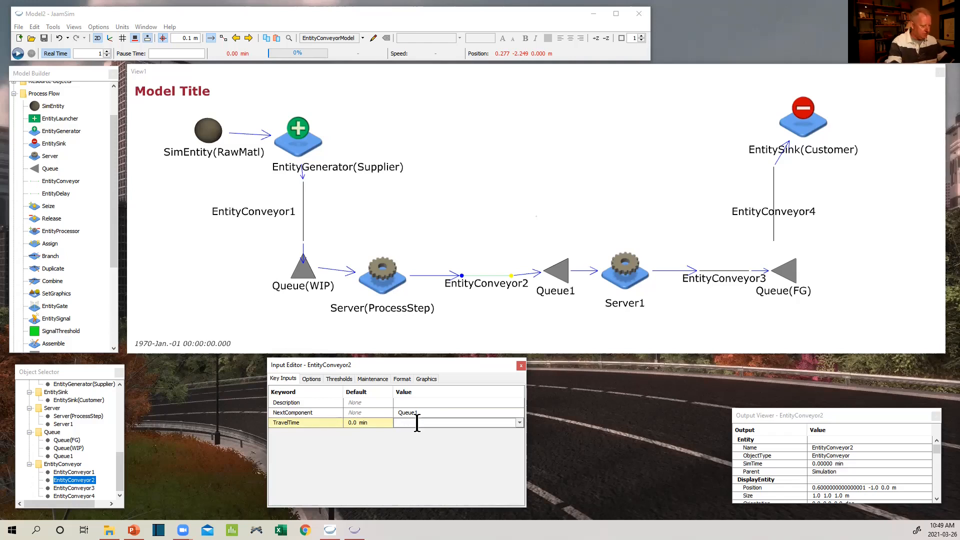
text(20 s)
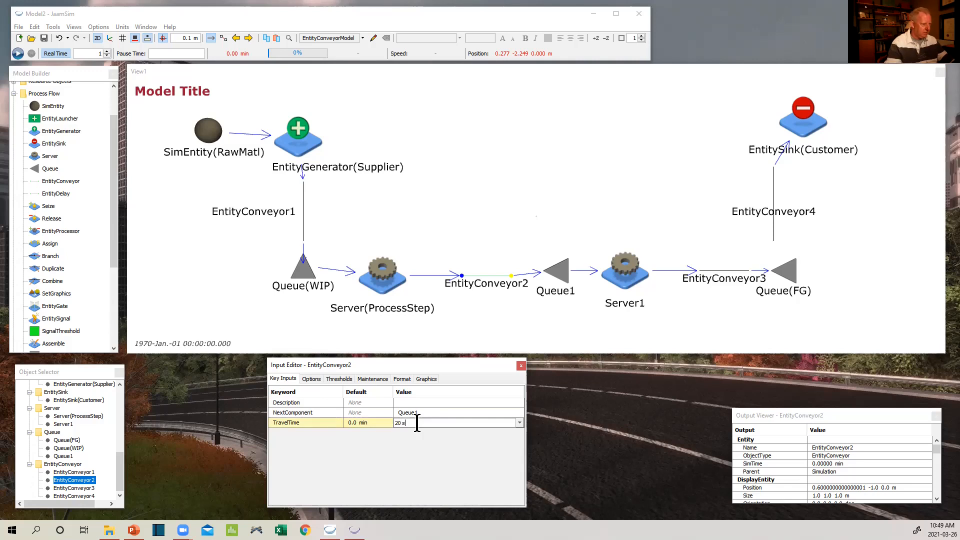
click(432, 413)
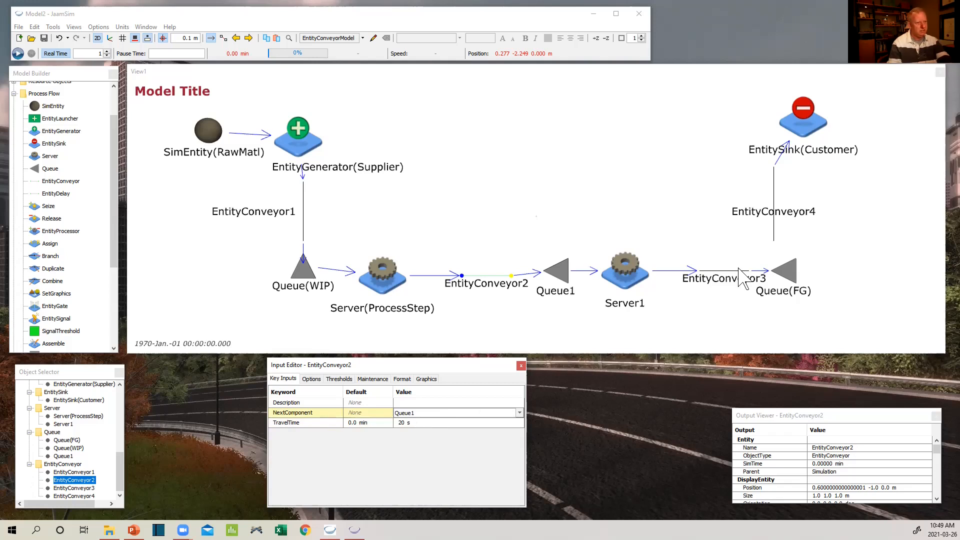
click(726, 282)
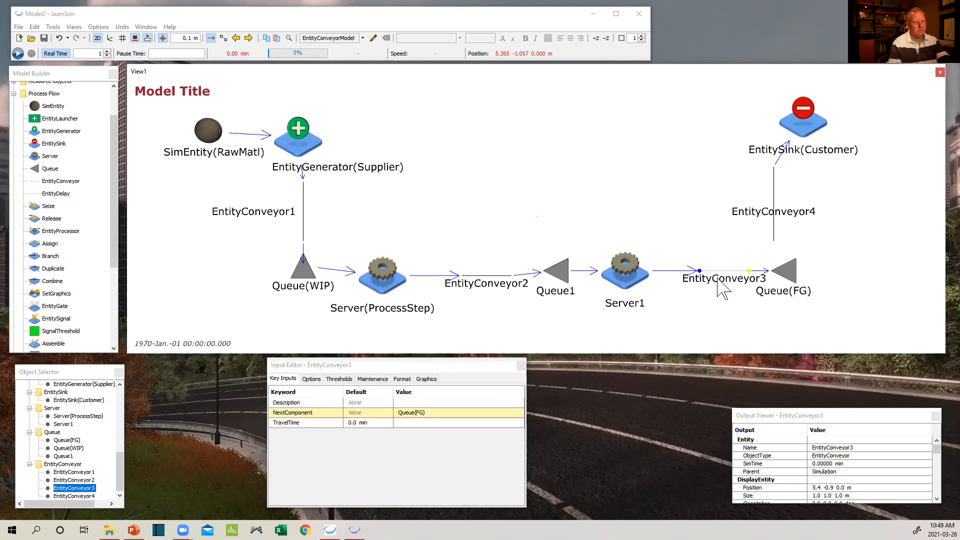
Rename the conveyor between Server(ProcessStep) and Queue1 as Painting.
click(481, 284)
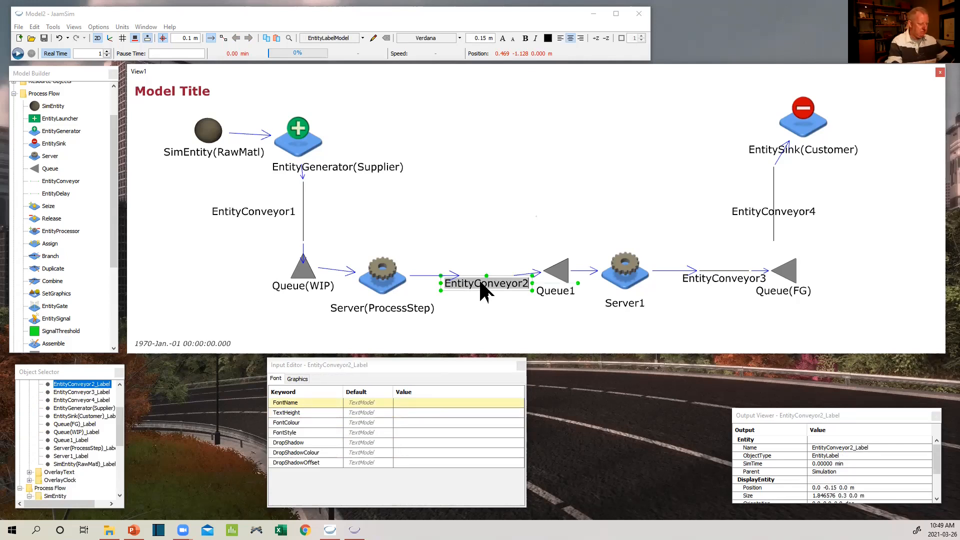
text(Painting)
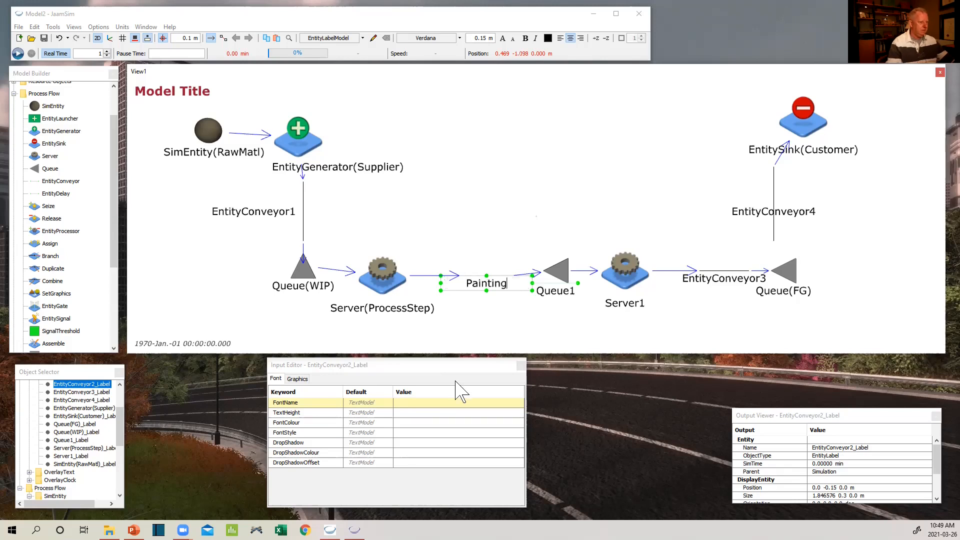
click(475, 252)
Set the TravelTime of the Painting conveyor to 4 min.
click(475, 274)
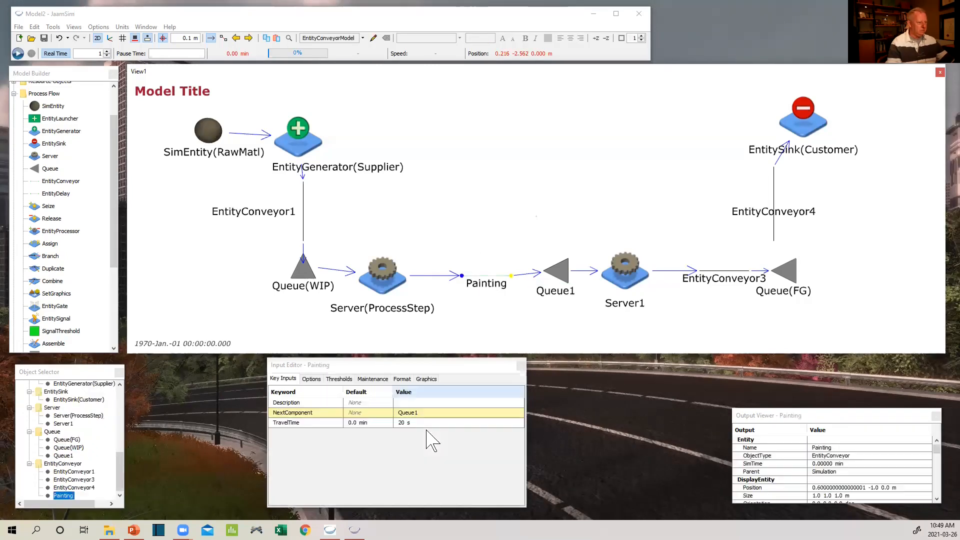
click(410, 423)
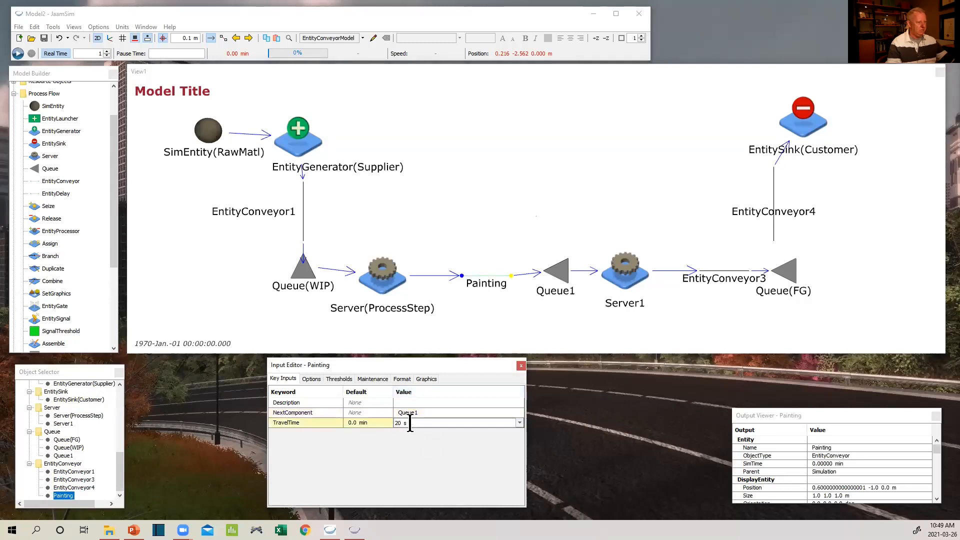
key(ctrl+a)
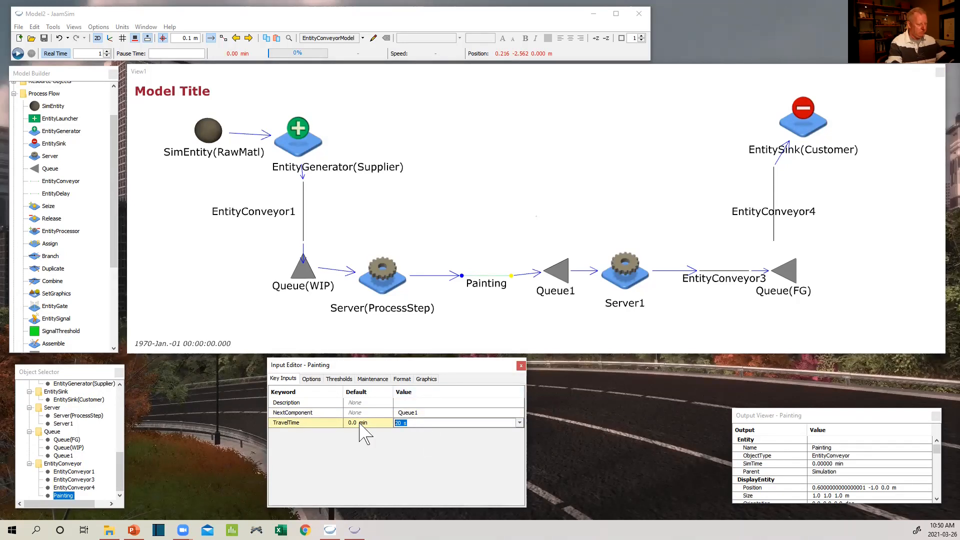
text(4 min)
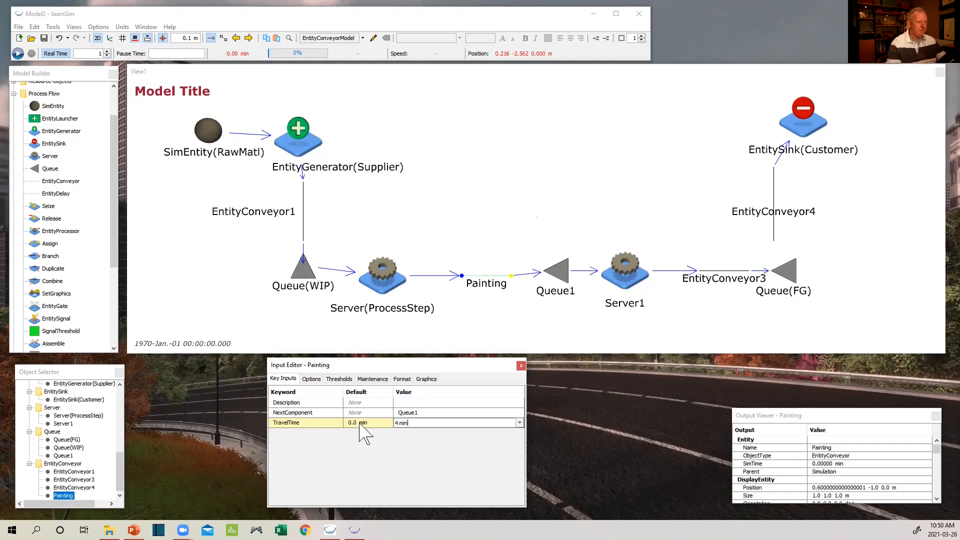
Set the TravelTime of EntityConveyor3 to 20 s.
click(719, 272)
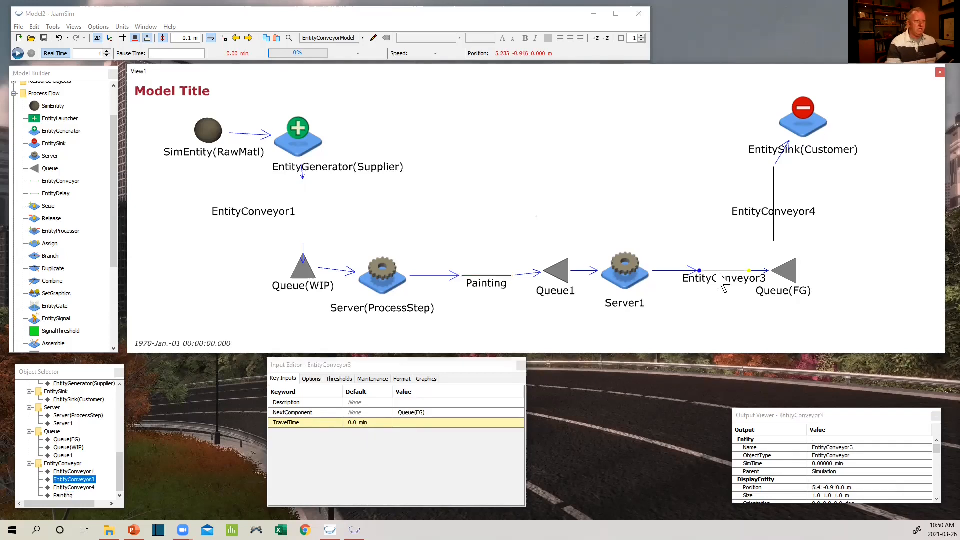
click(414, 423)
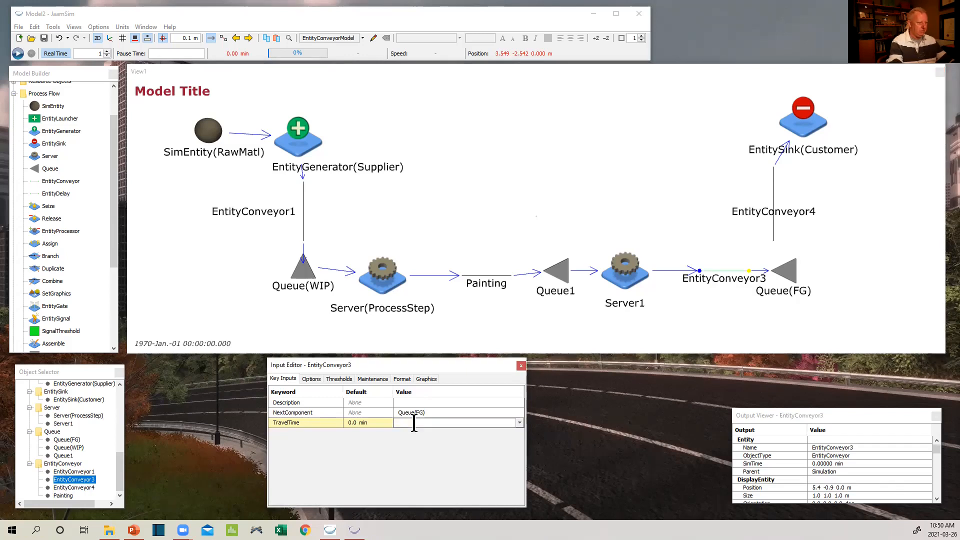
text(20 s)
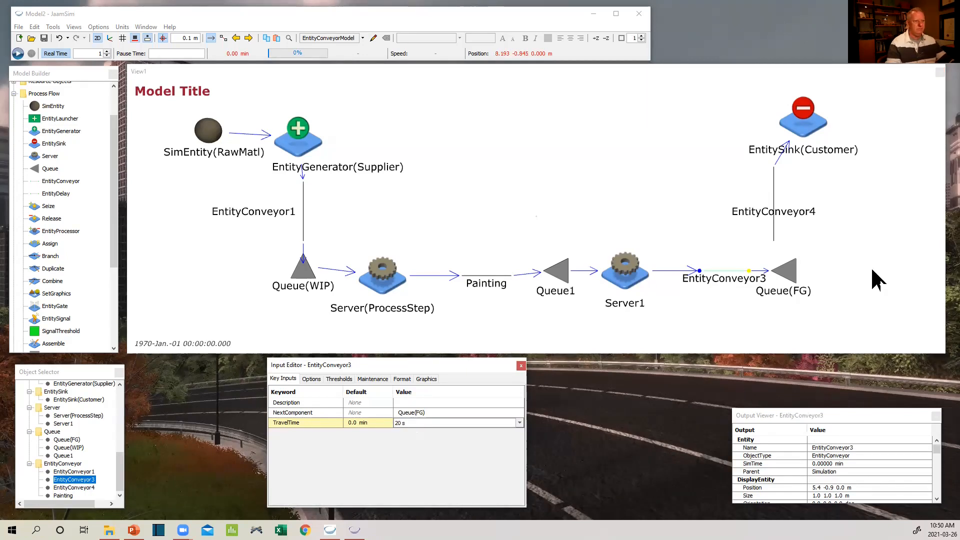
click(872, 271)
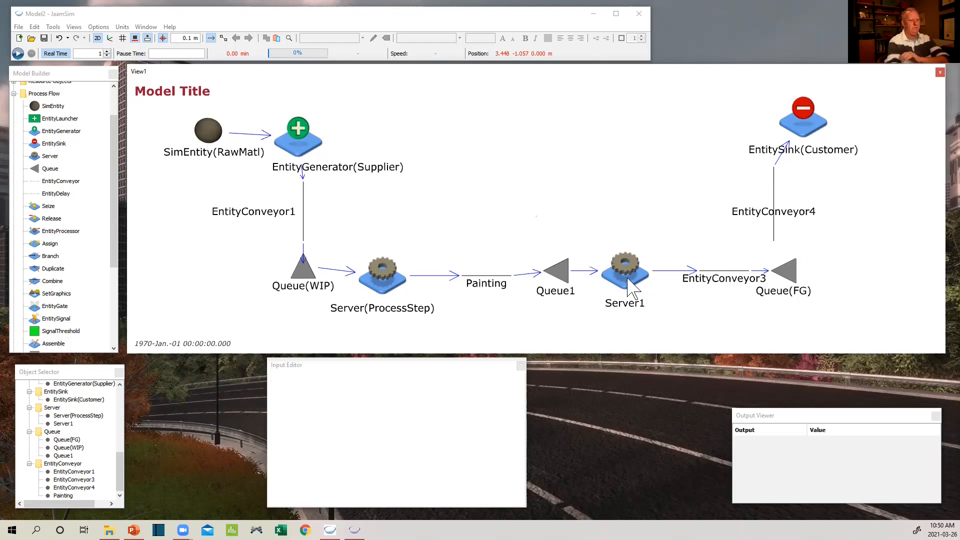
Set the TravelTime of EntityConveyor4 to 1 d.
click(774, 182)
click(426, 423)
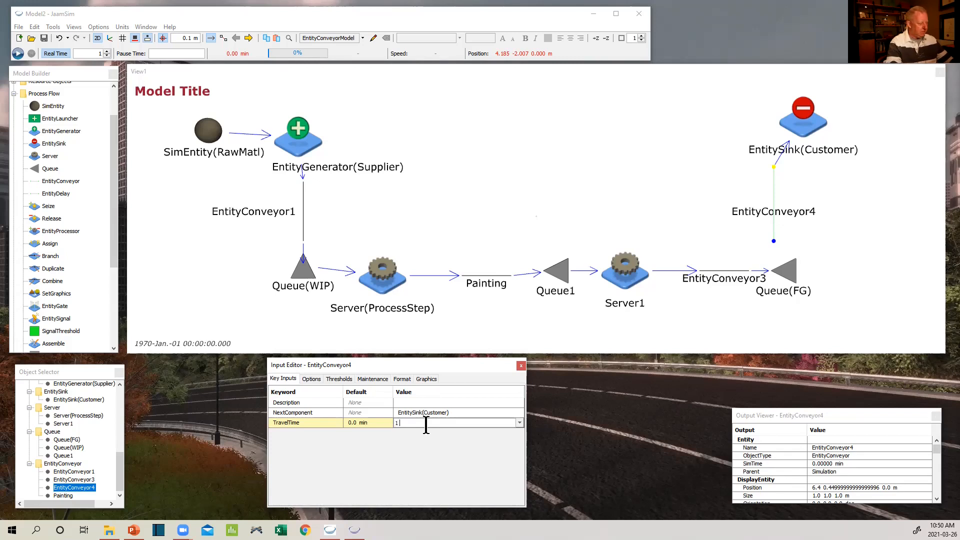
text(day)
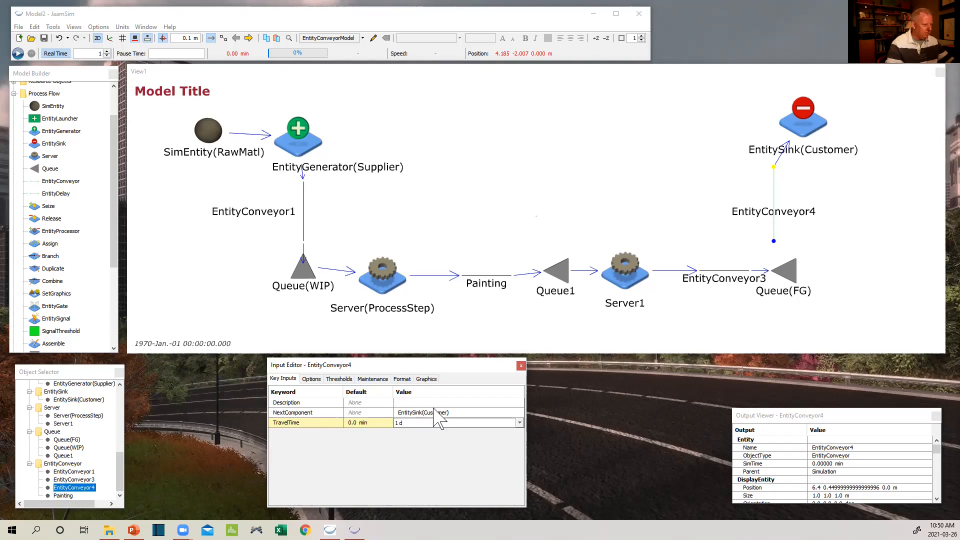
Move EntitySink(Customer) to position 7.3, 2.5 and lengthen EntityConveyor4 up toward the sink and down toward Queue(FG).
click(434, 402)
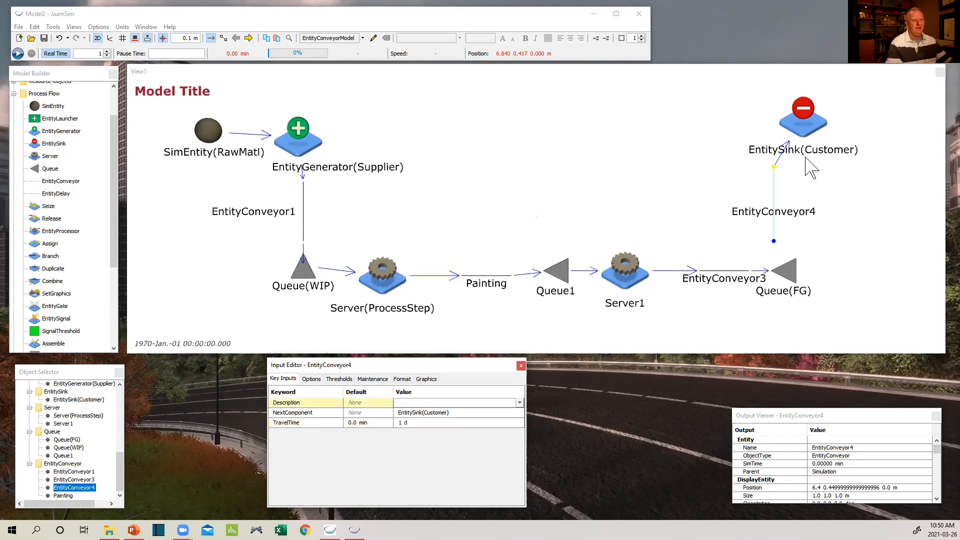
drag(775, 166, 811, 106)
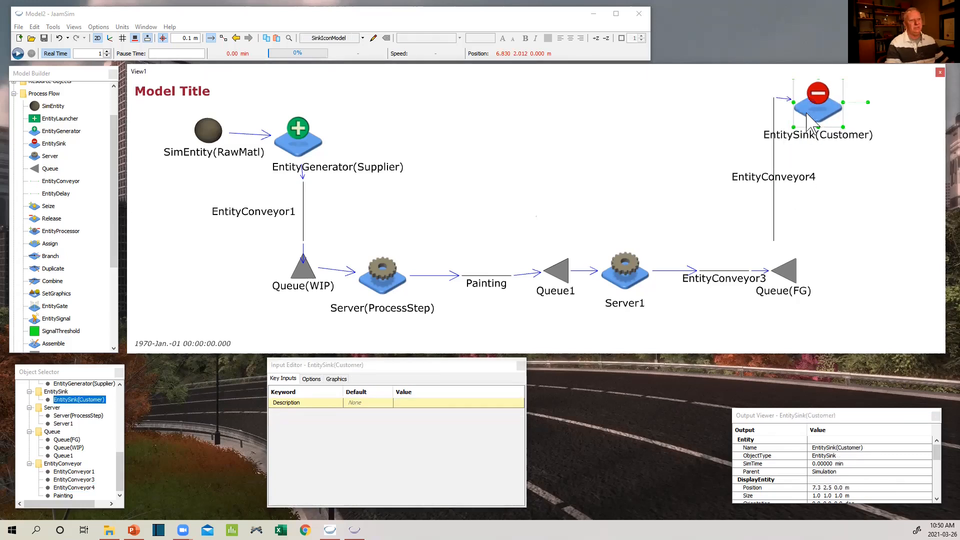
click(899, 241)
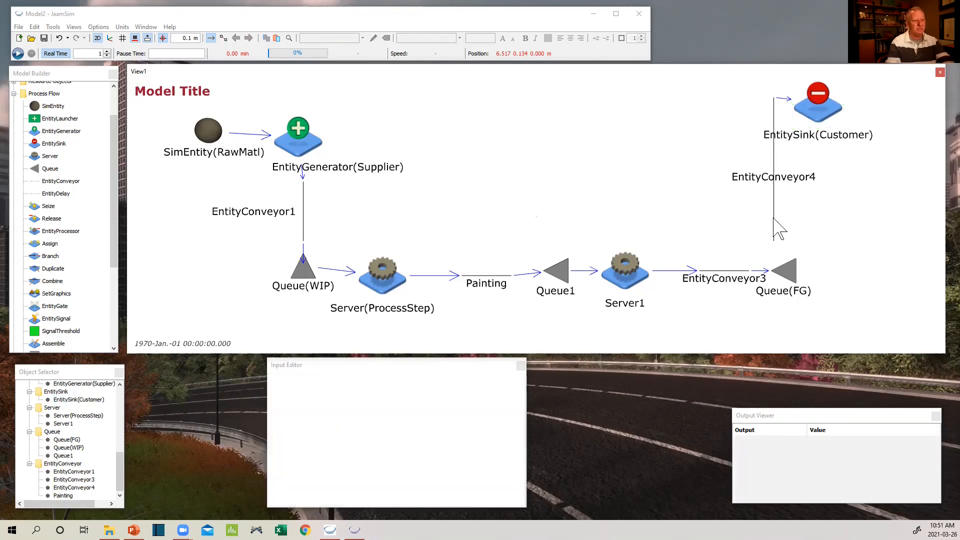
click(773, 241)
drag(774, 242, 774, 256)
click(919, 272)
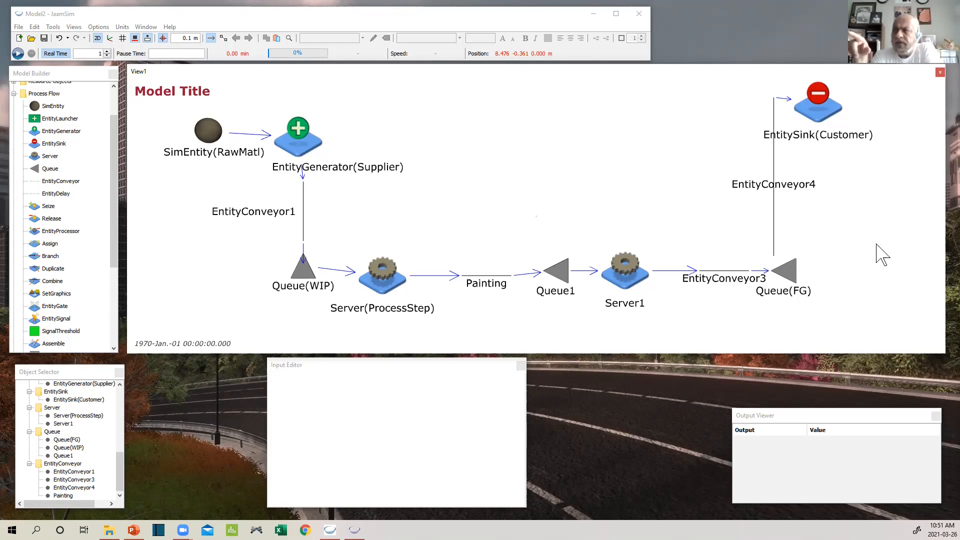
Lengthen EntityConveyor3 by moving its start point closer to Server1.
click(702, 273)
drag(703, 273, 667, 273)
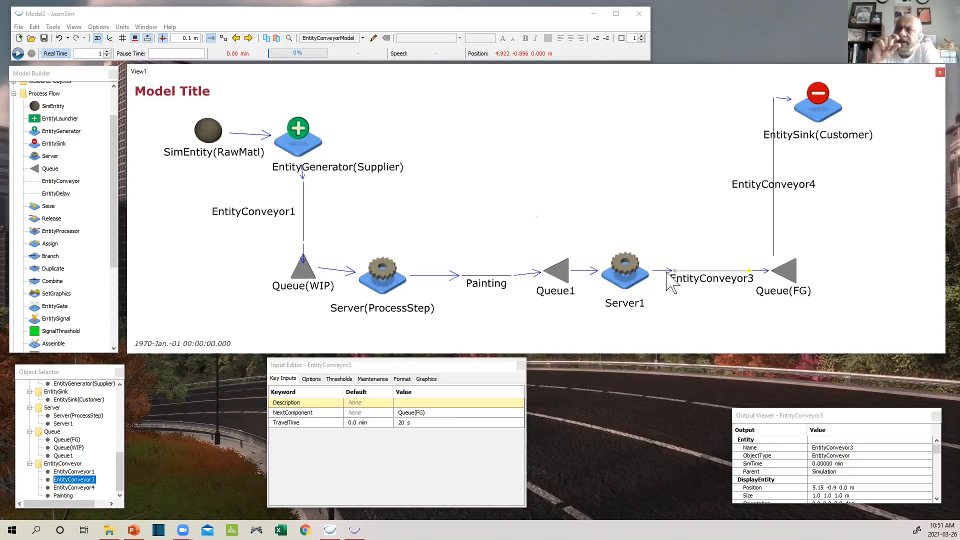
click(870, 265)
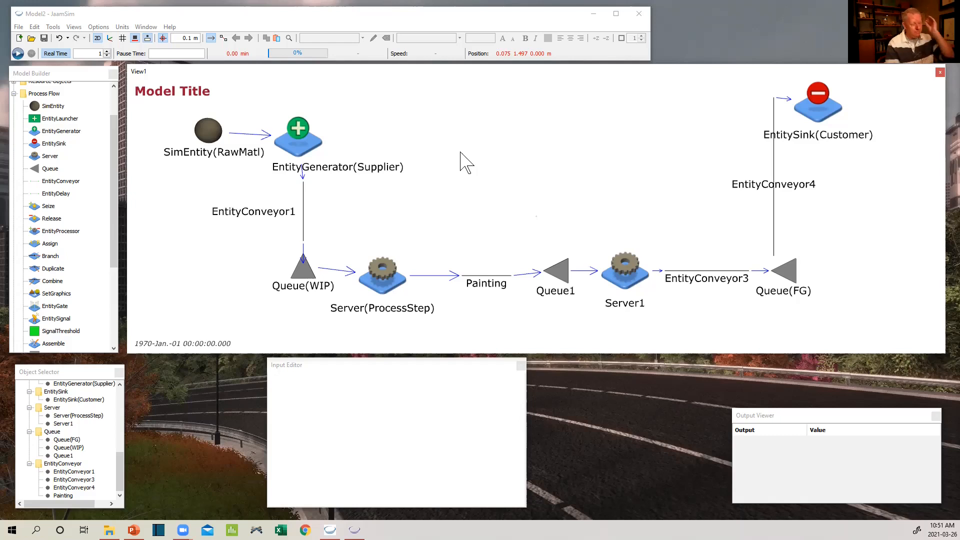
drag(535, 153, 545, 165)
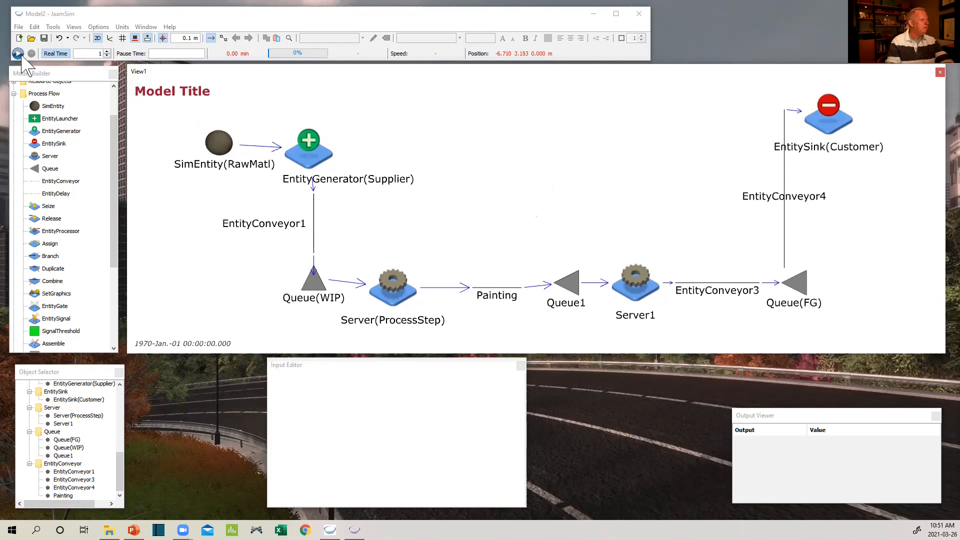
Save the model in the Student Models folder as bn SimpleLineDemo.
click(43, 39)
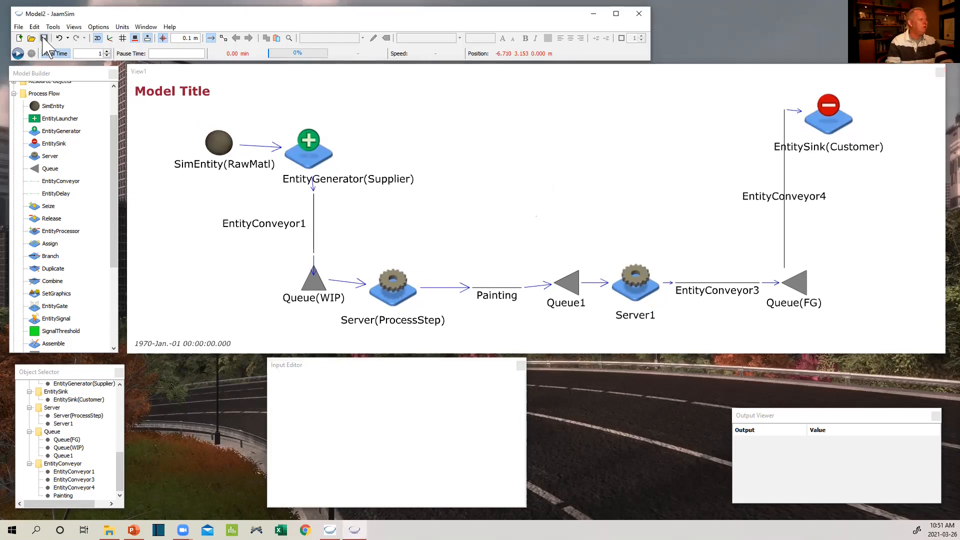
click(44, 39)
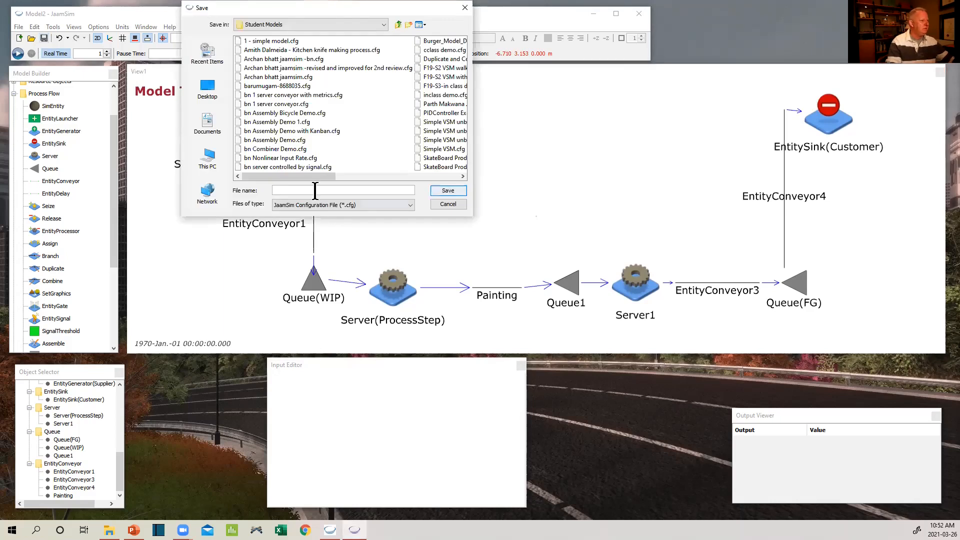
text(bn S)
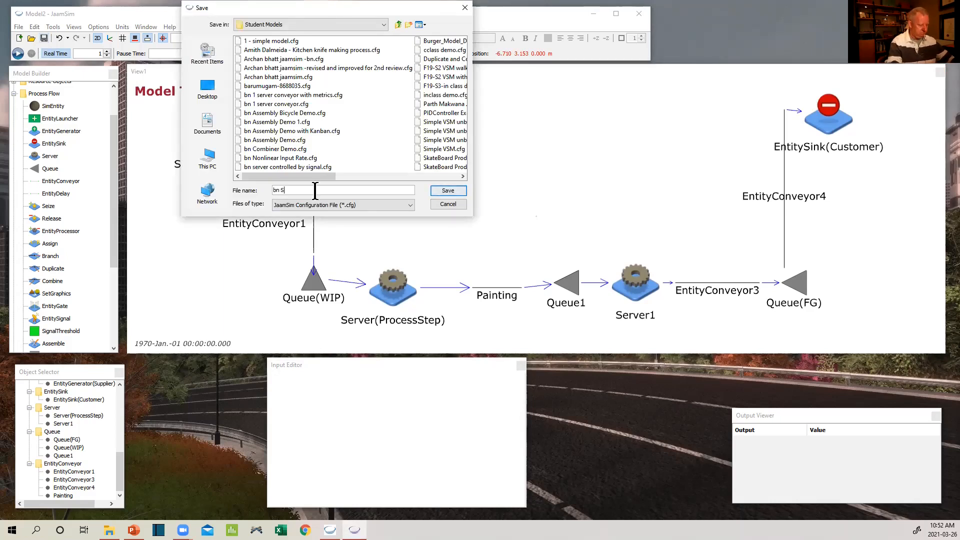
text(impleLineDemo)
click(448, 190)
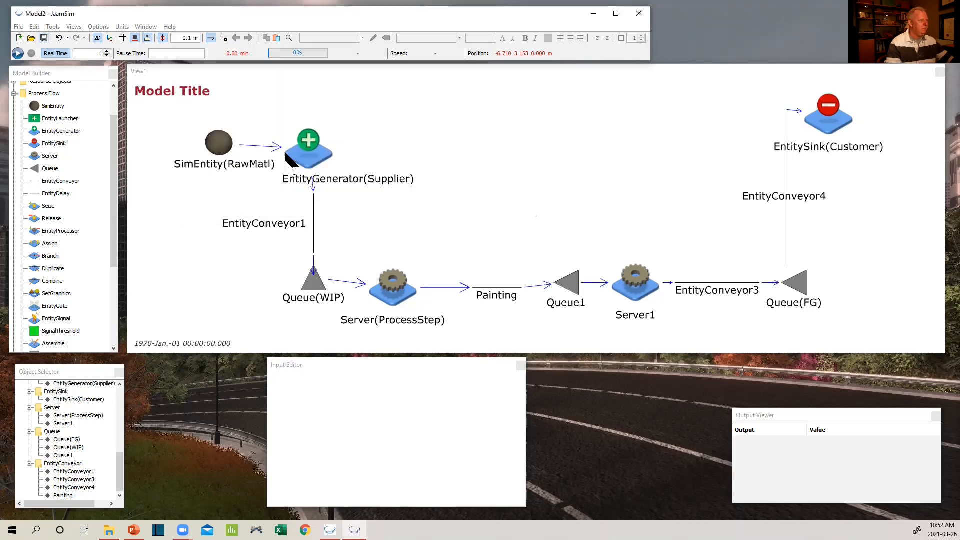
Change the model title text to "bn Simple Line Demo".
click(157, 99)
double_click(157, 95)
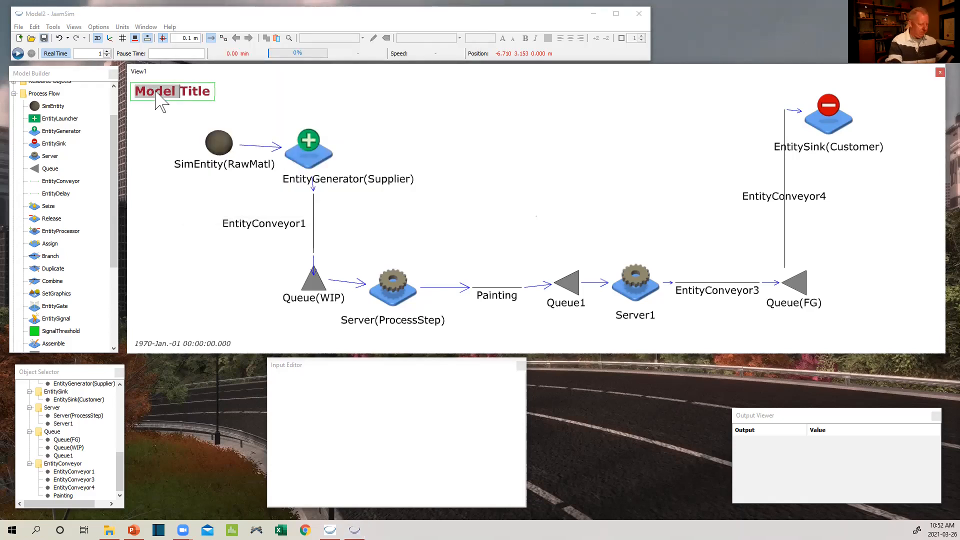
text(bn)
text( Simple)
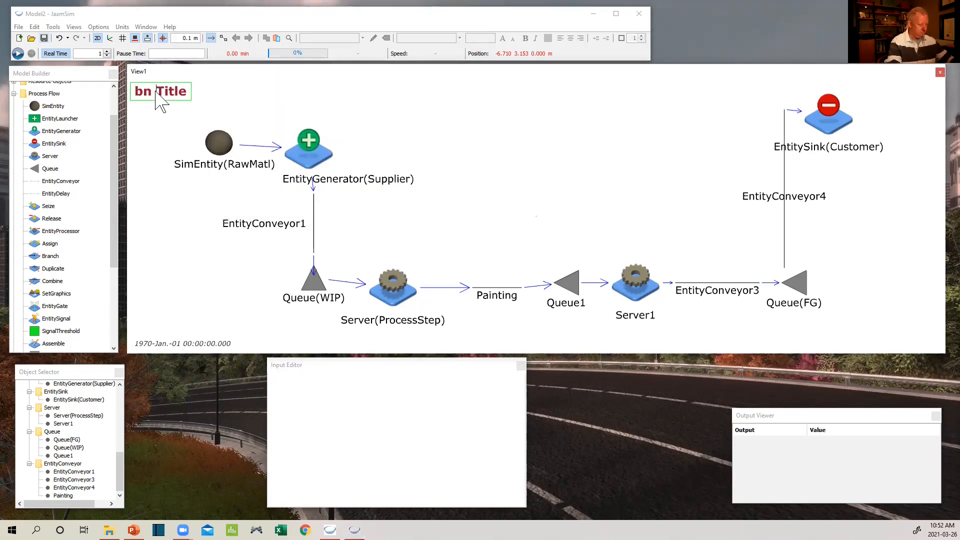
text( Line )
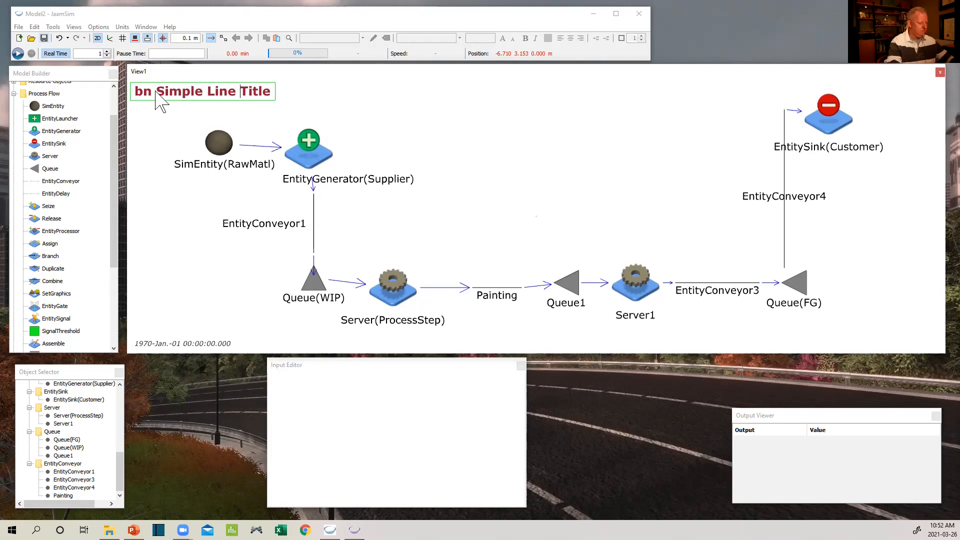
text(emo)
key(BackSpace)
key(BackSpace)
key(BackSpace)
key(Delete)
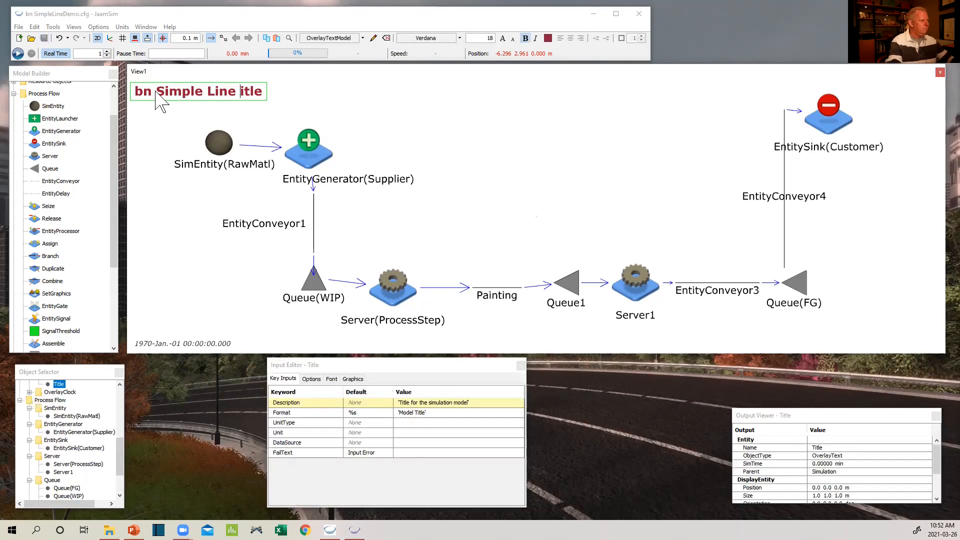
text(D)
key(Delete)
text(emo)
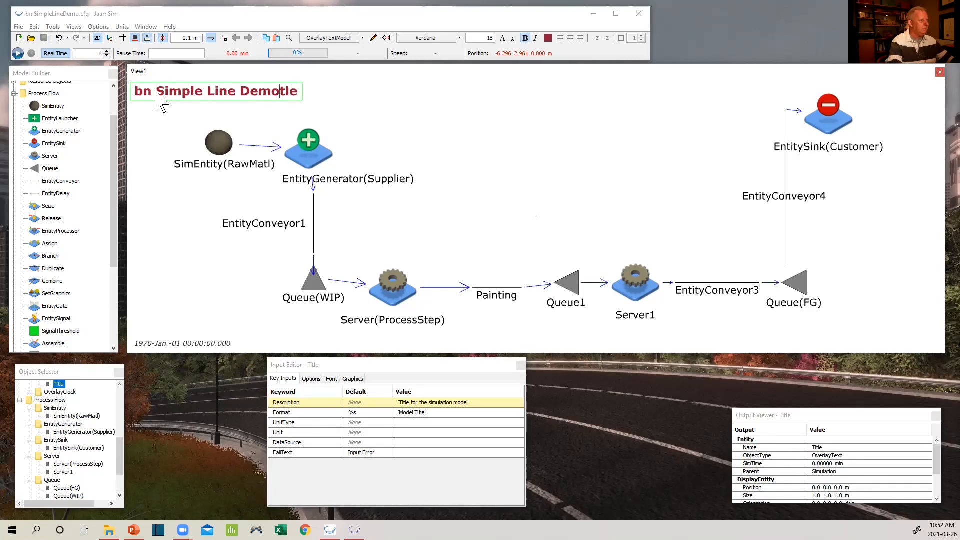
key(Delete)
key(Delete)
key(Delete)
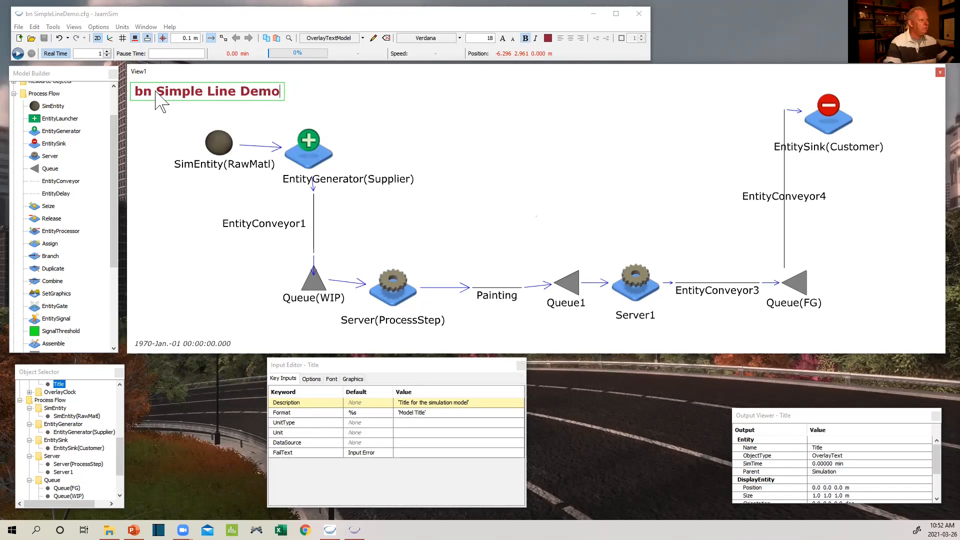
click(361, 96)
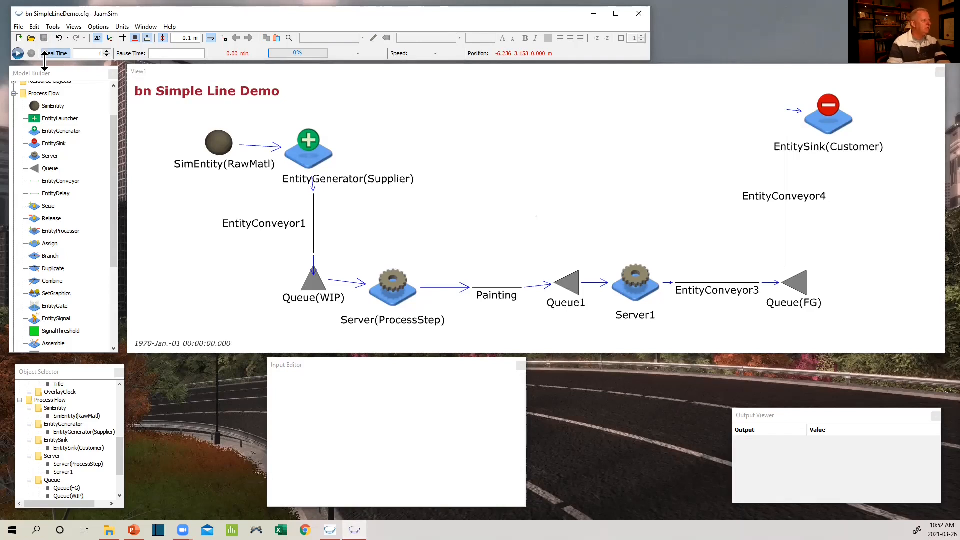
Run the simulation while raising the real-time speed factor to 8, and pause the run.
click(18, 53)
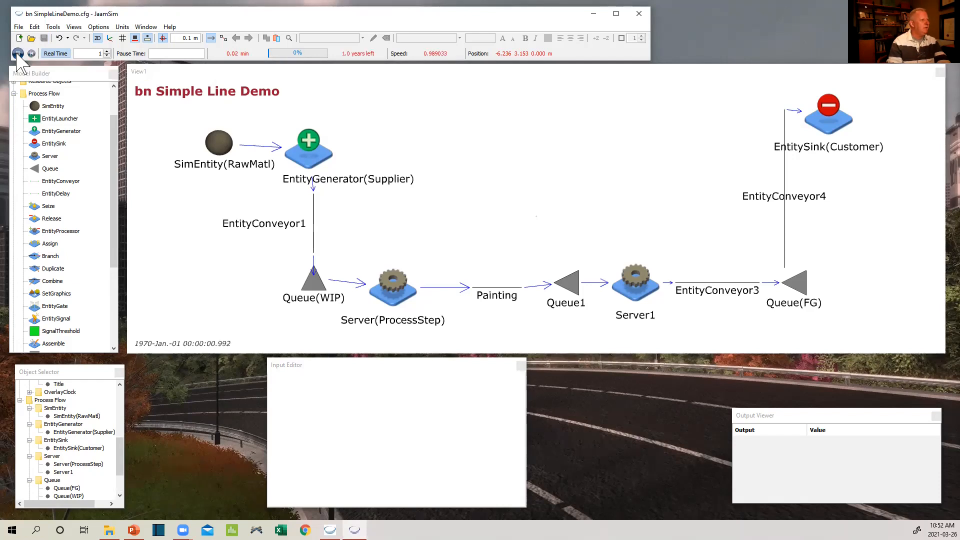
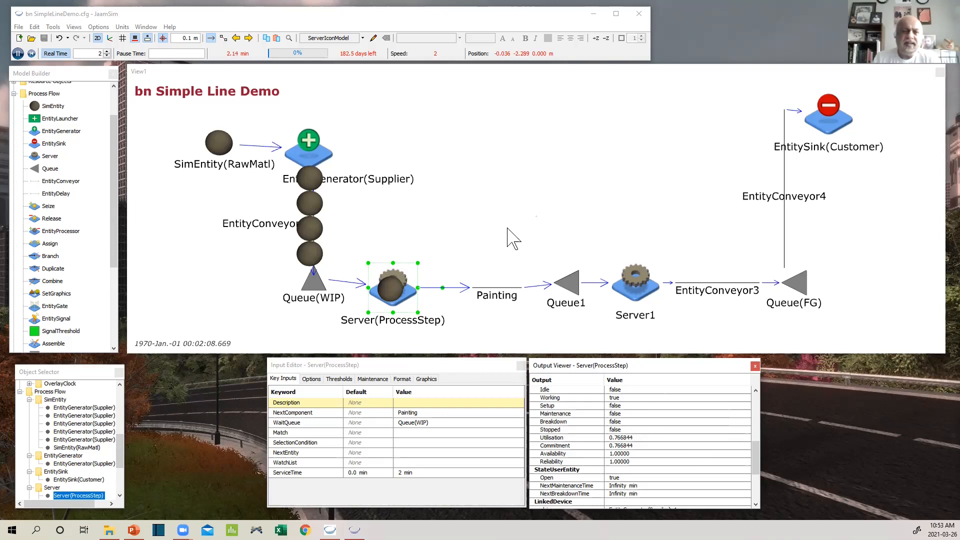
click(106, 52)
click(106, 50)
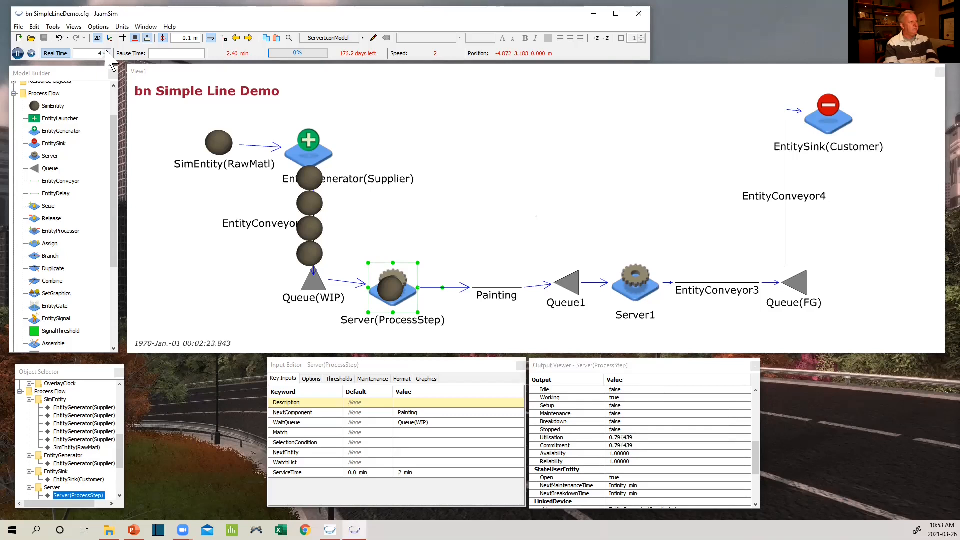
click(107, 51)
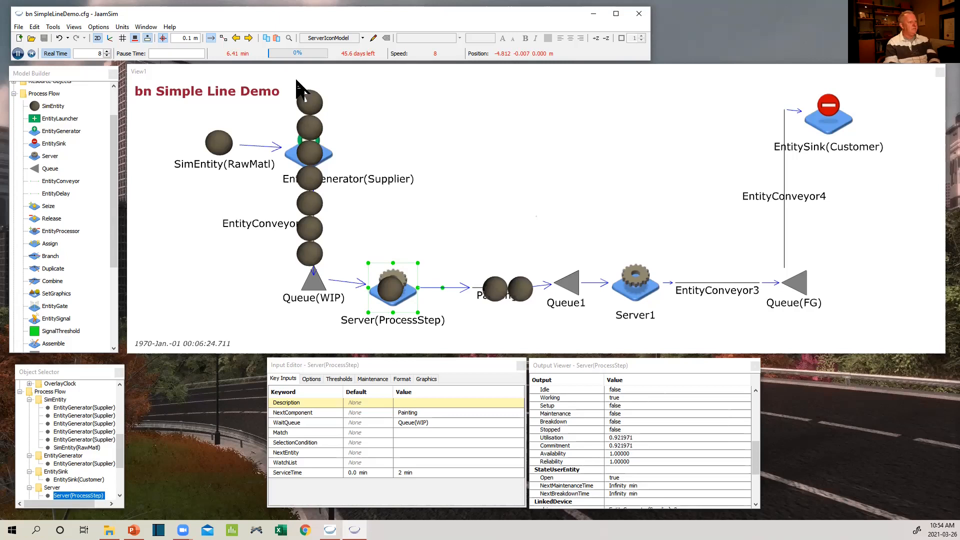
click(17, 53)
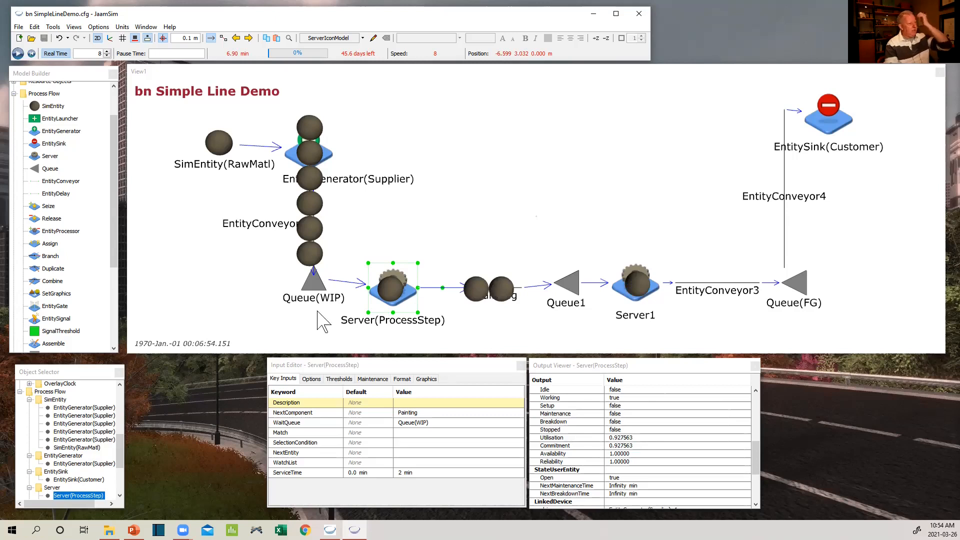
Set the MaxPerLine format value of Queue(WIP) to 5.
click(314, 284)
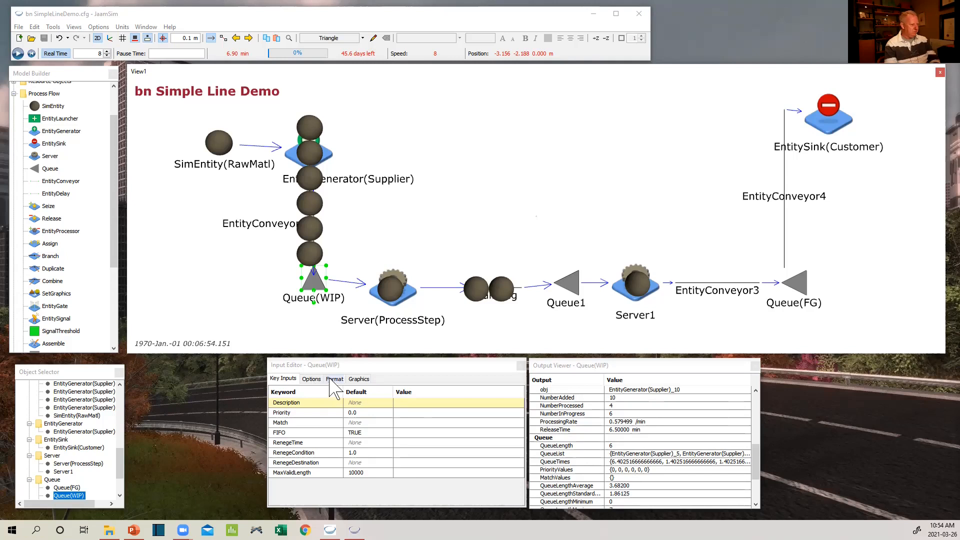
click(312, 380)
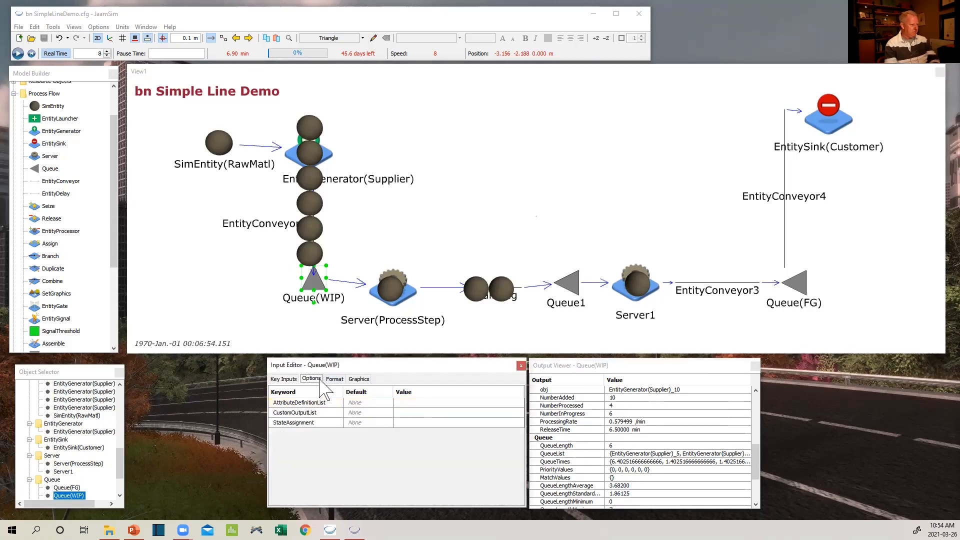
click(335, 380)
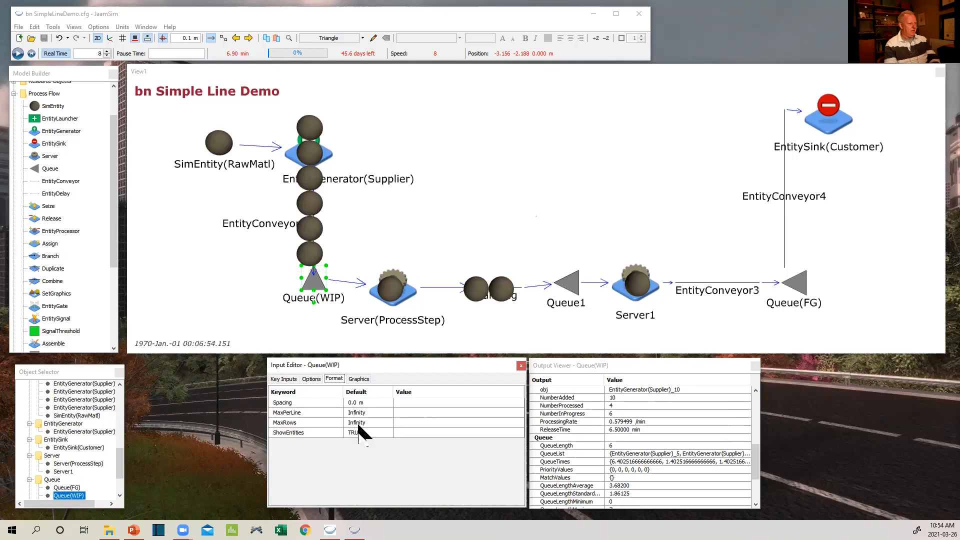
click(437, 412)
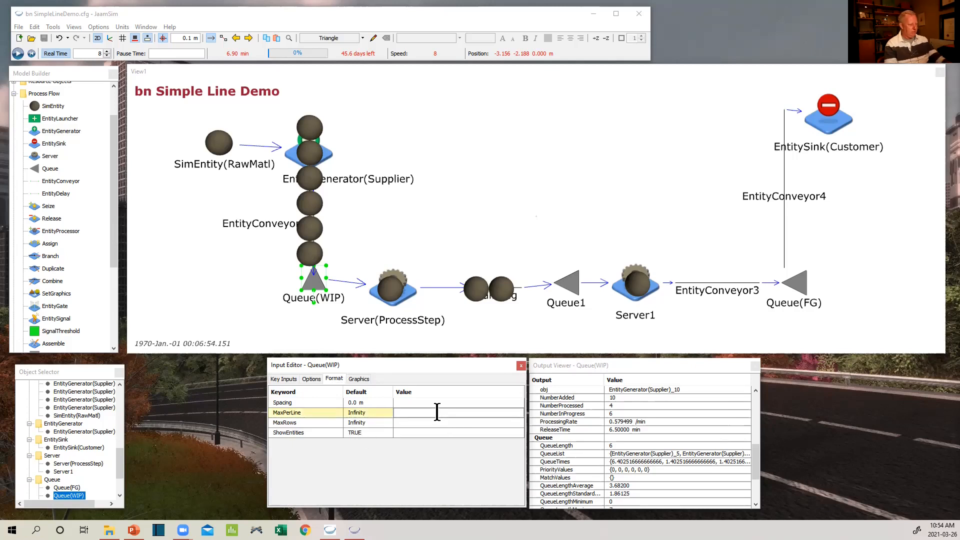
text(5)
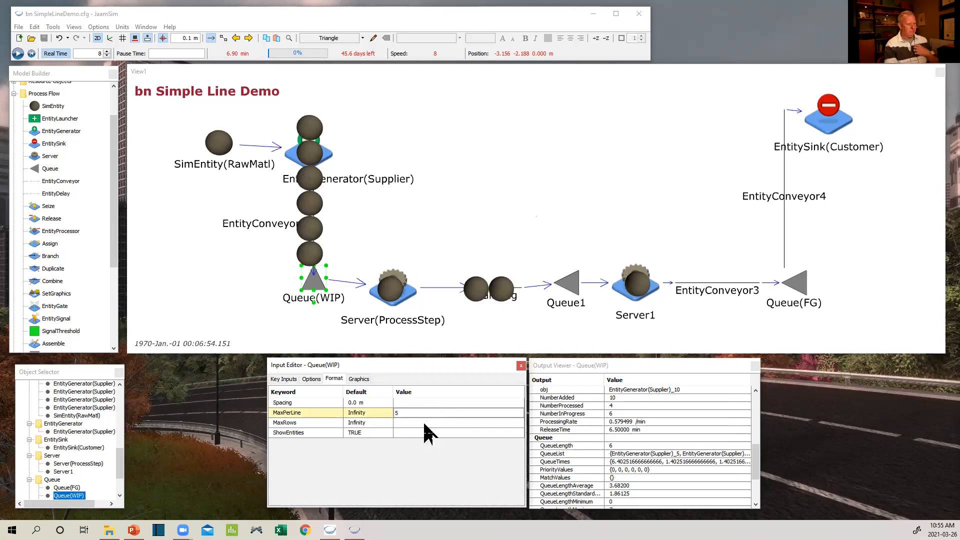
click(422, 423)
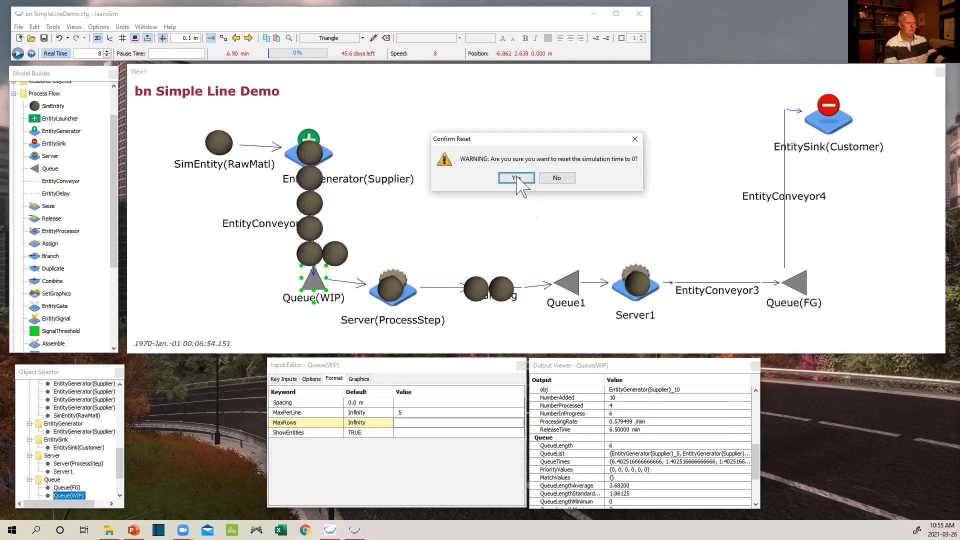
Reset the simulation time to 0 and start a new run without saving the model changes.
click(517, 178)
click(17, 52)
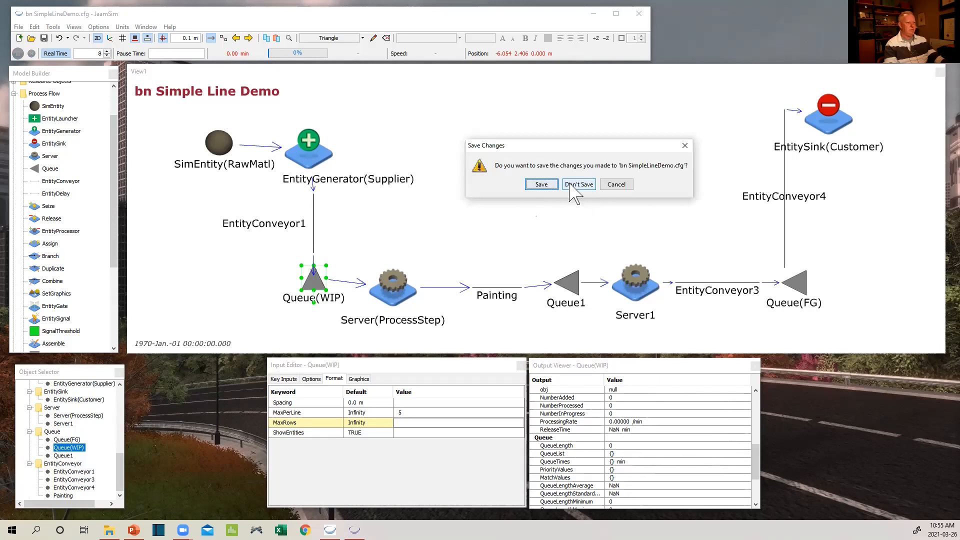
click(577, 184)
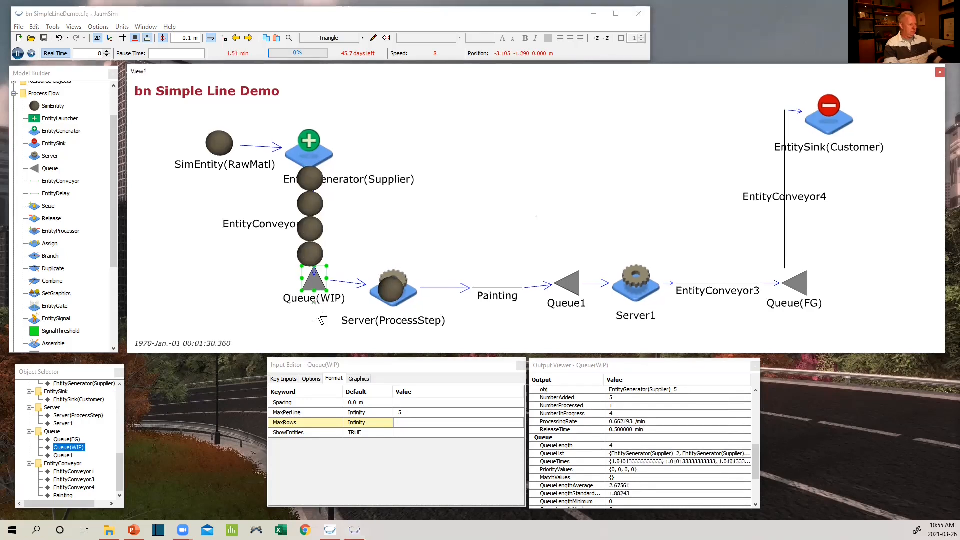
Rotate Queue(WIP) to point left so its entities line up horizontally, and shrink the SimEntity(RawMatl) sphere.
drag(334, 289, 338, 279)
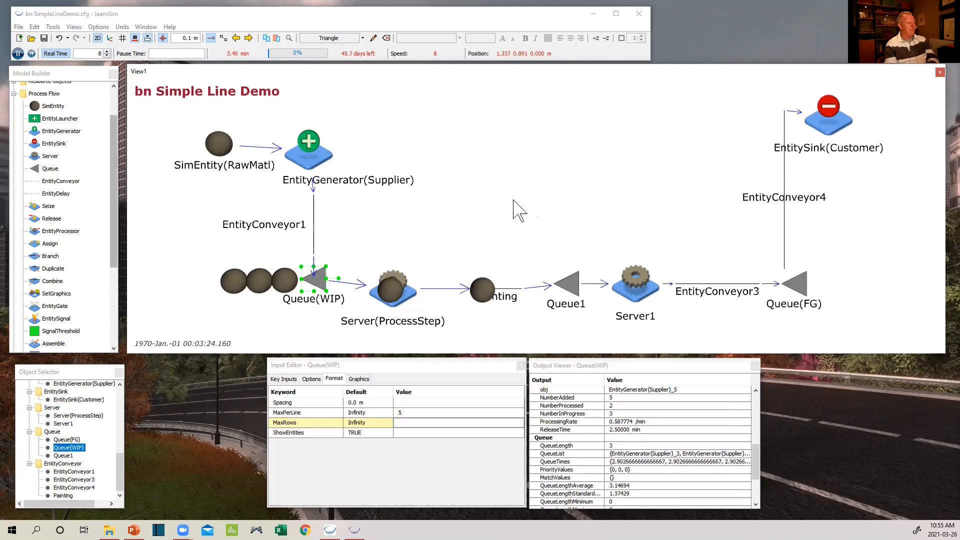
click(226, 151)
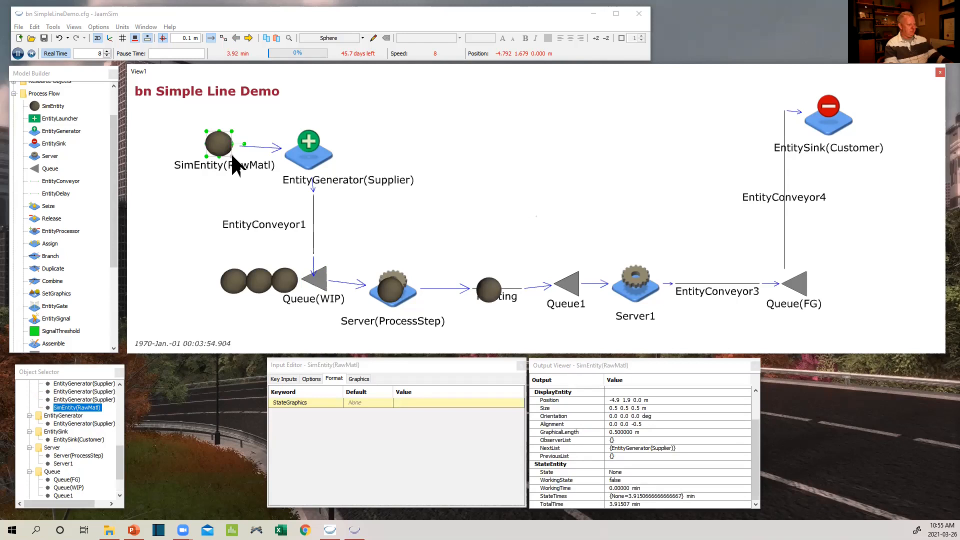
drag(207, 131, 232, 151)
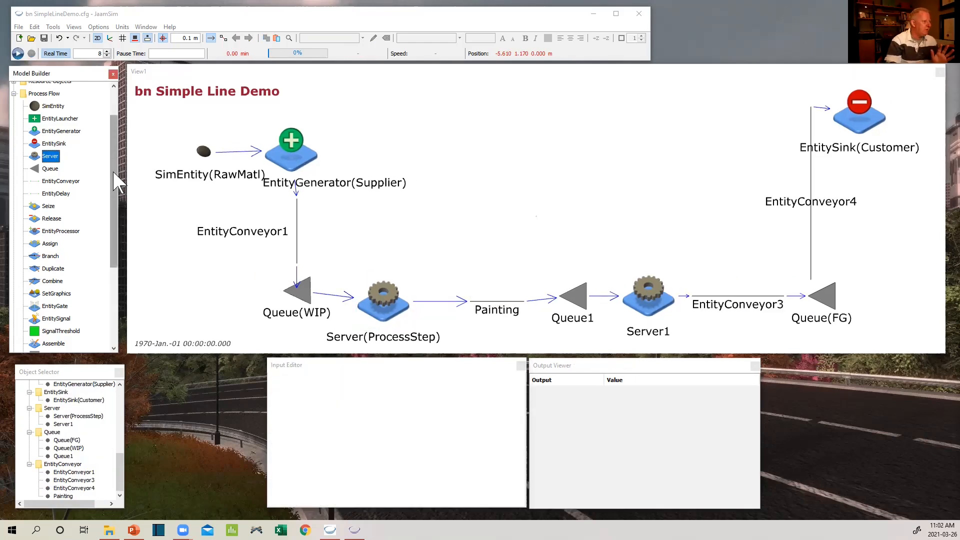
drag(113, 211, 110, 242)
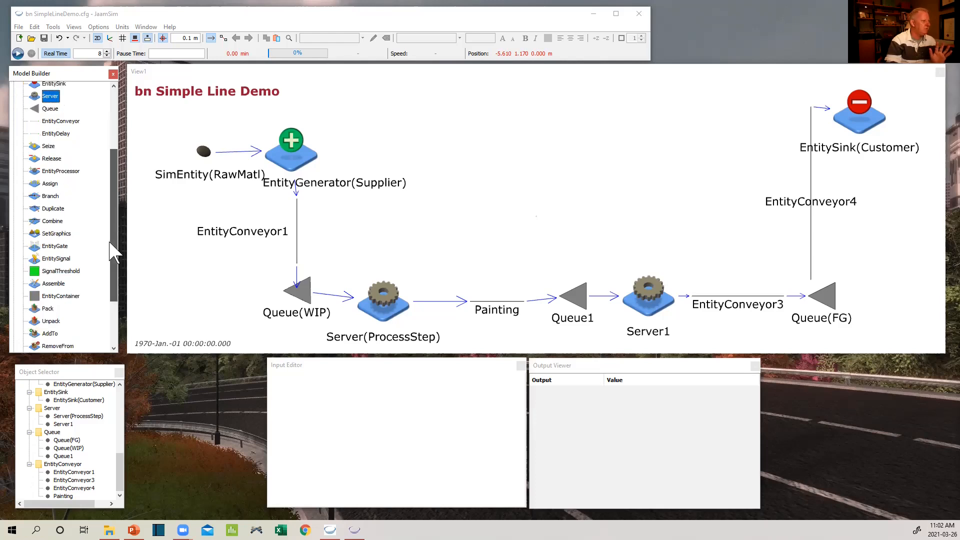
Place an Assemble object in the open space above the line, and move Queue1 directly above Server1.
scroll(62, 224, down, 2)
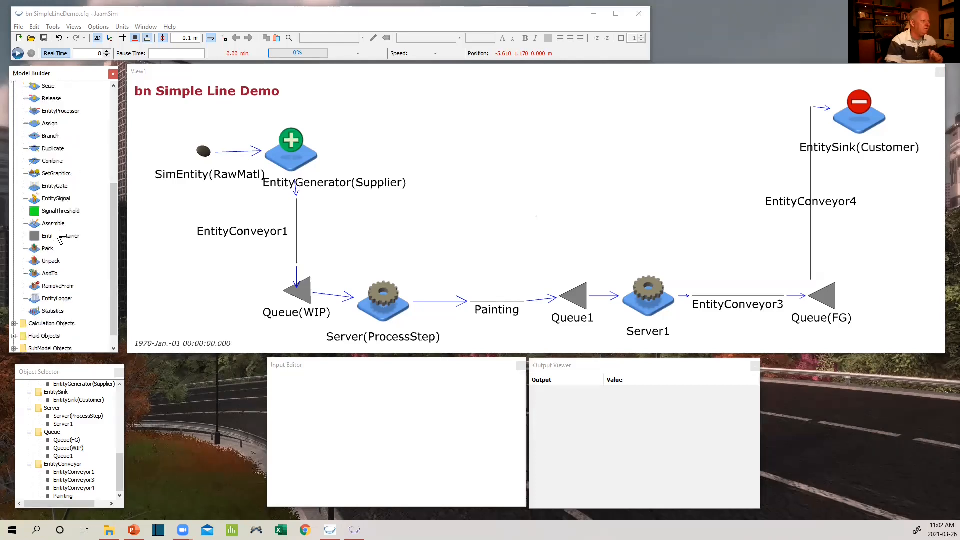
click(54, 224)
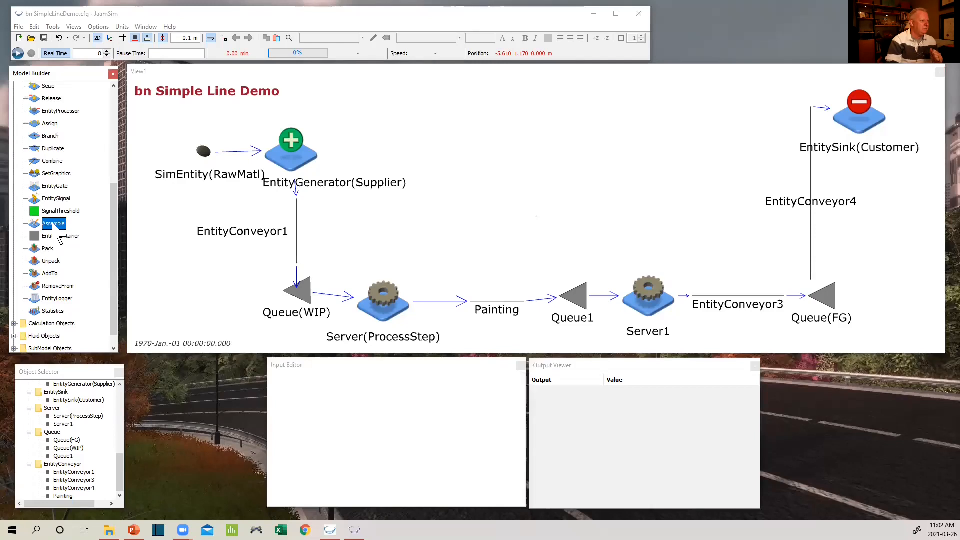
drag(53, 224, 648, 193)
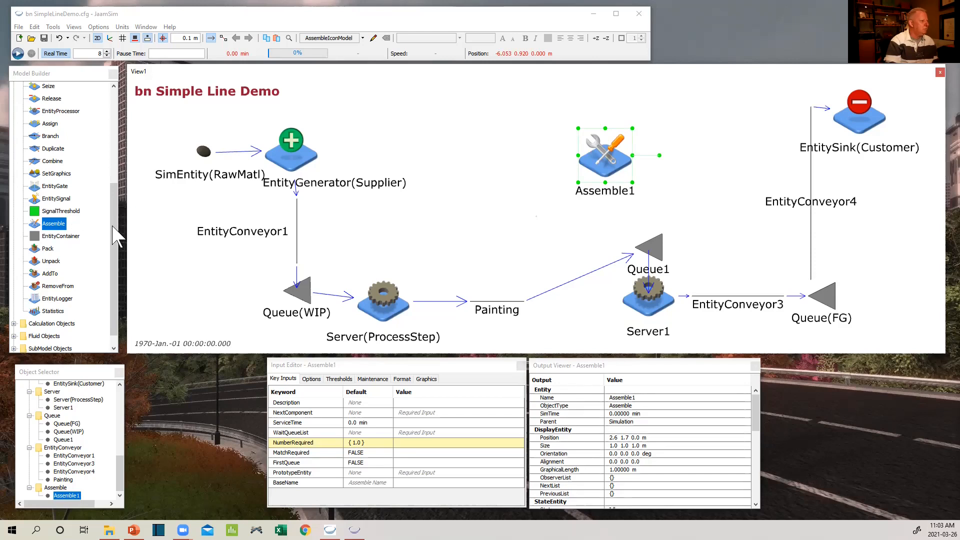
Add two Queue objects stacked one above the other just before Assemble1.
drag(113, 222, 113, 227)
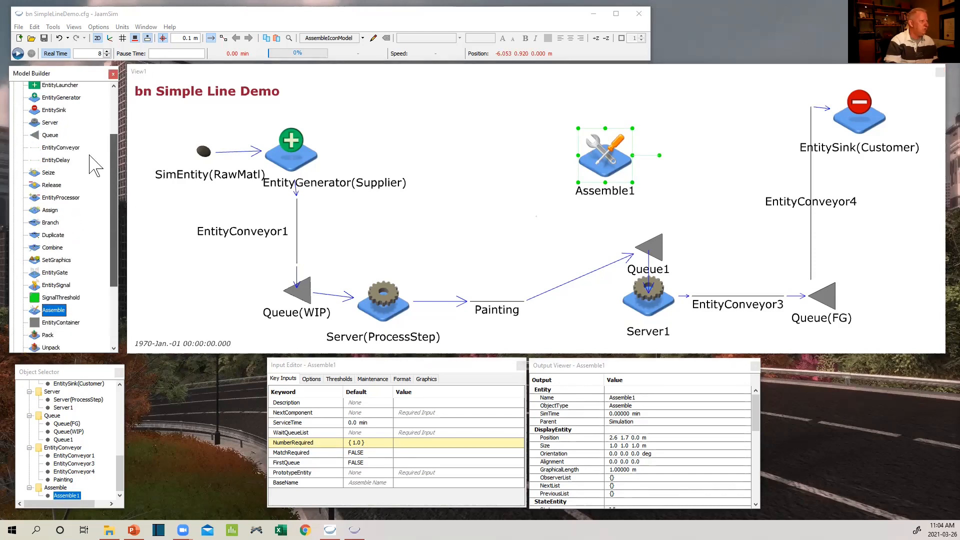
scroll(50, 169, up, 4)
click(50, 170)
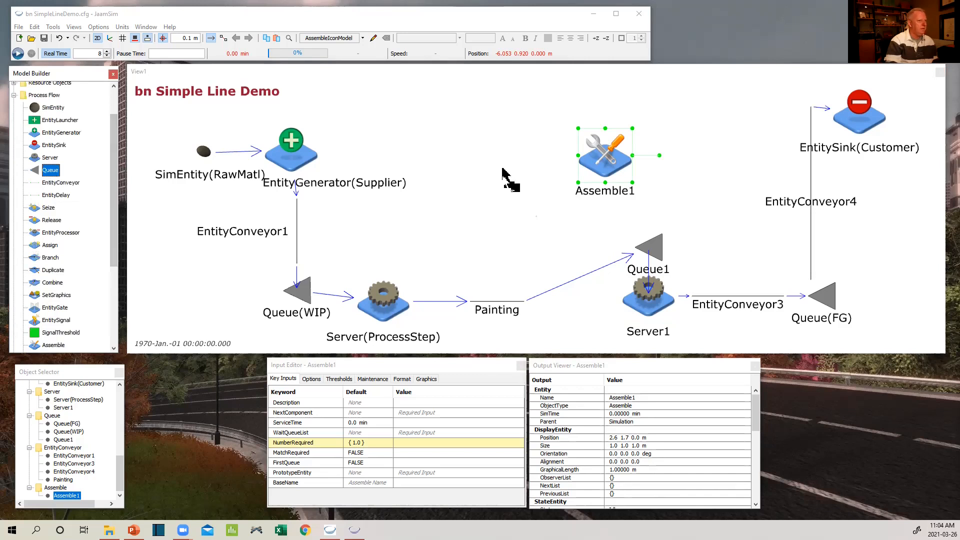
drag(50, 171, 536, 190)
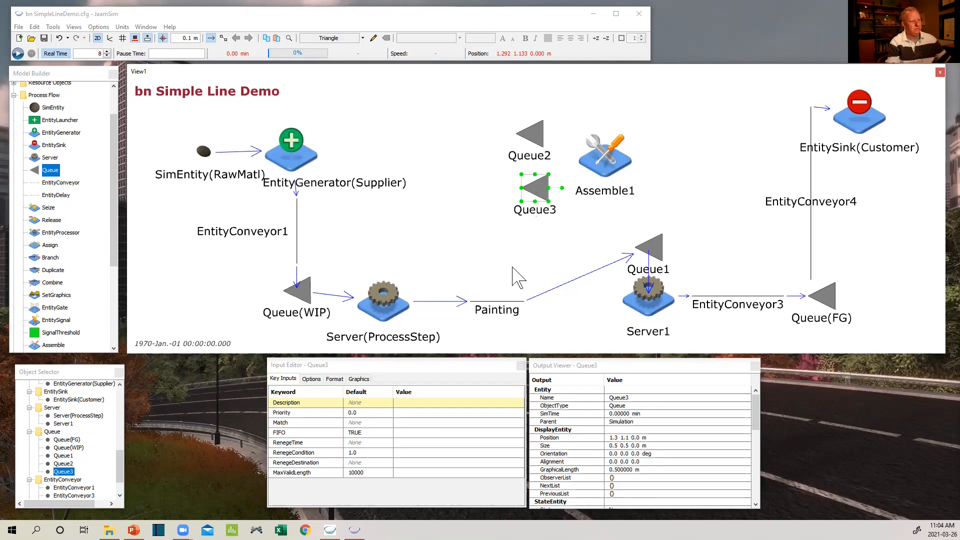
Set the NextComponent of the Painting conveyor to Queue3.
click(502, 312)
click(422, 413)
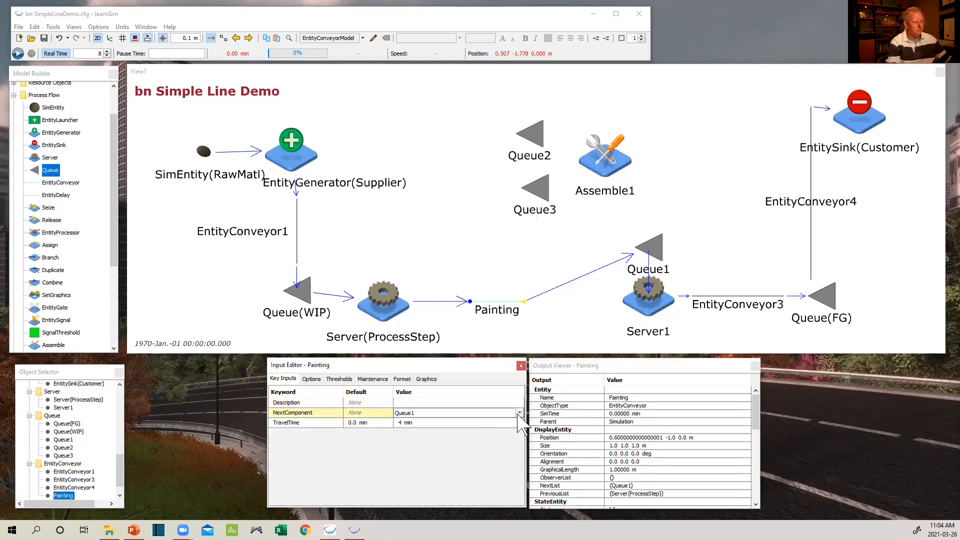
click(520, 414)
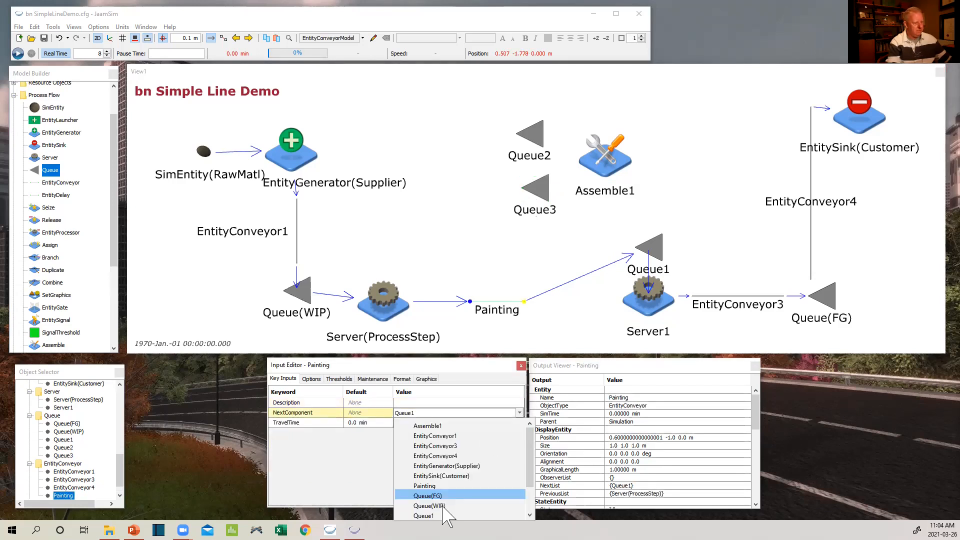
scroll(447, 515, down, 1)
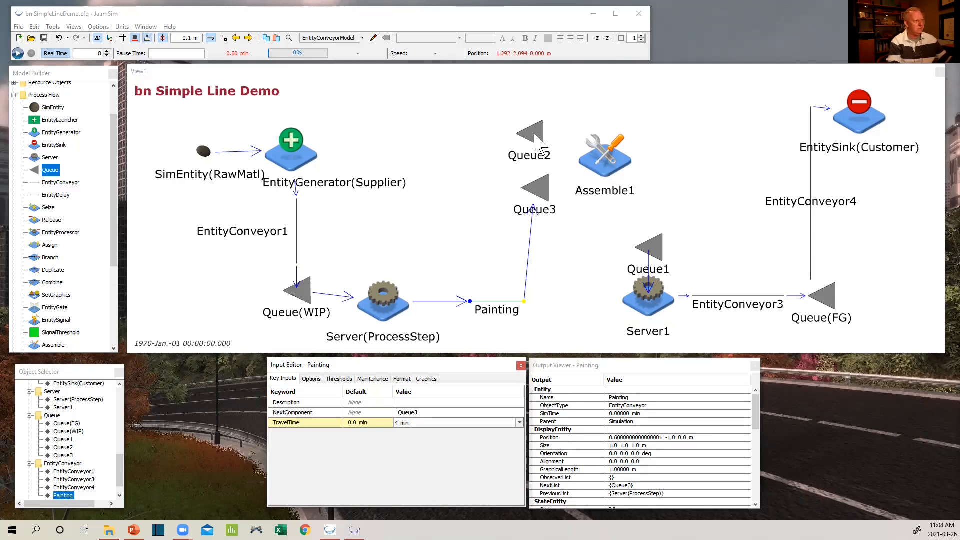
Add a second EntityGenerator ahead of Queue2 and a new SimEntity beside it to feed the assembly.
click(46, 134)
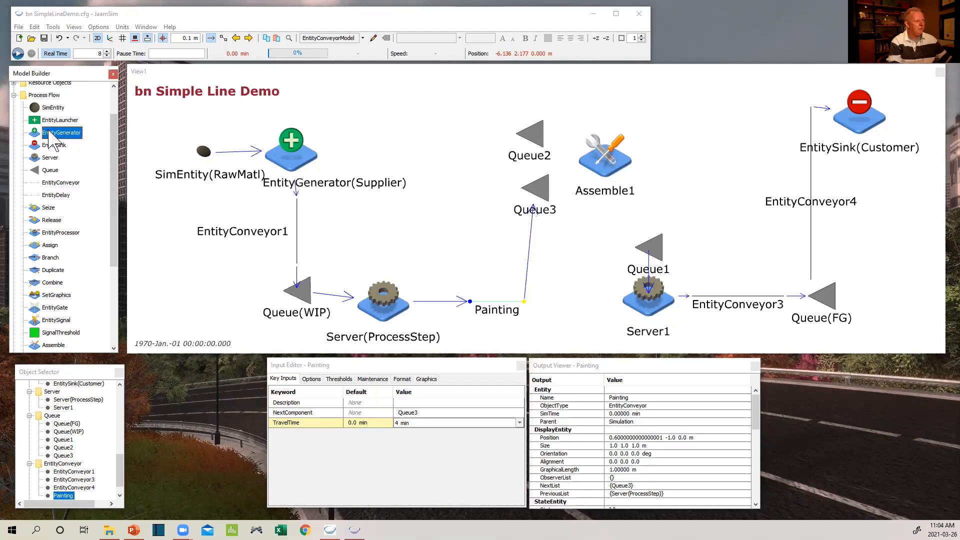
drag(49, 132, 461, 104)
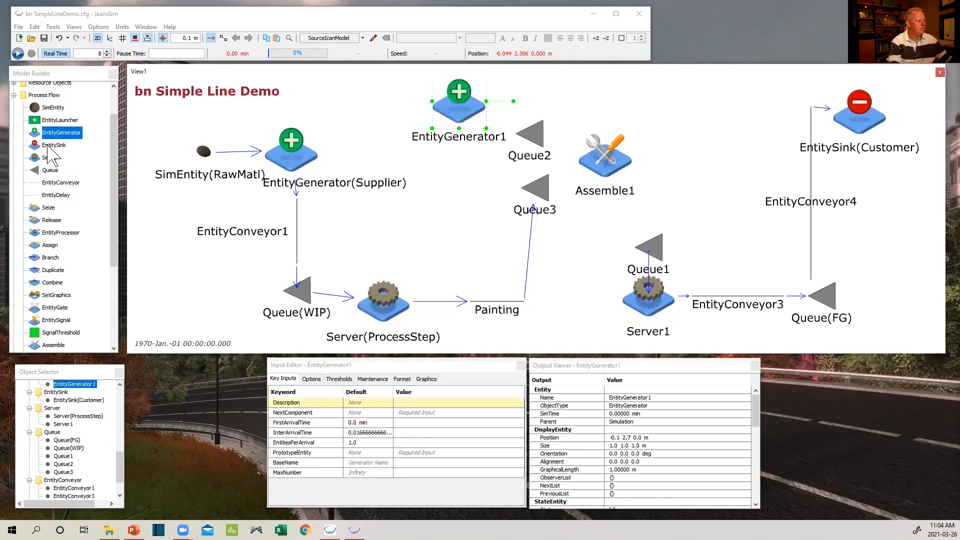
drag(55, 108, 395, 105)
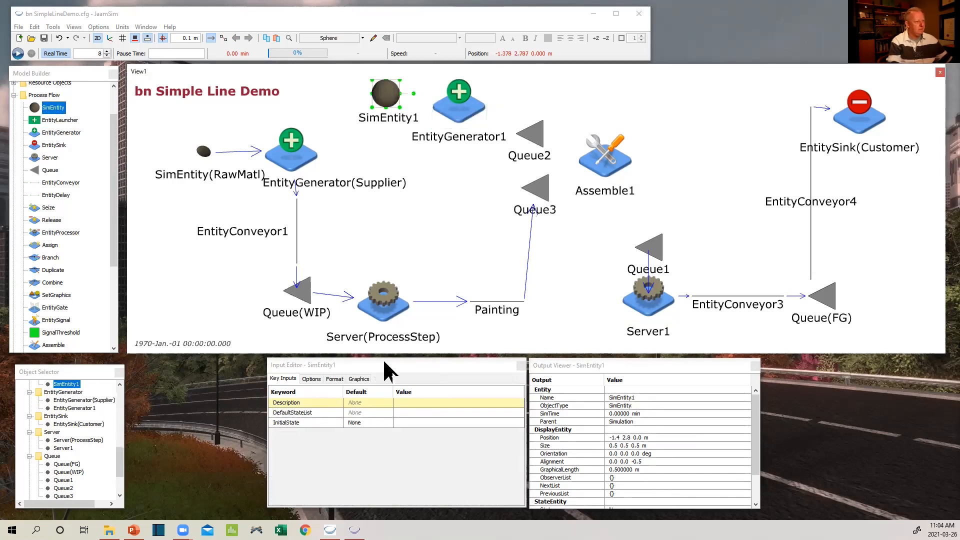
Change the DisplayModel of SimEntity1 to Hexagon.
click(359, 379)
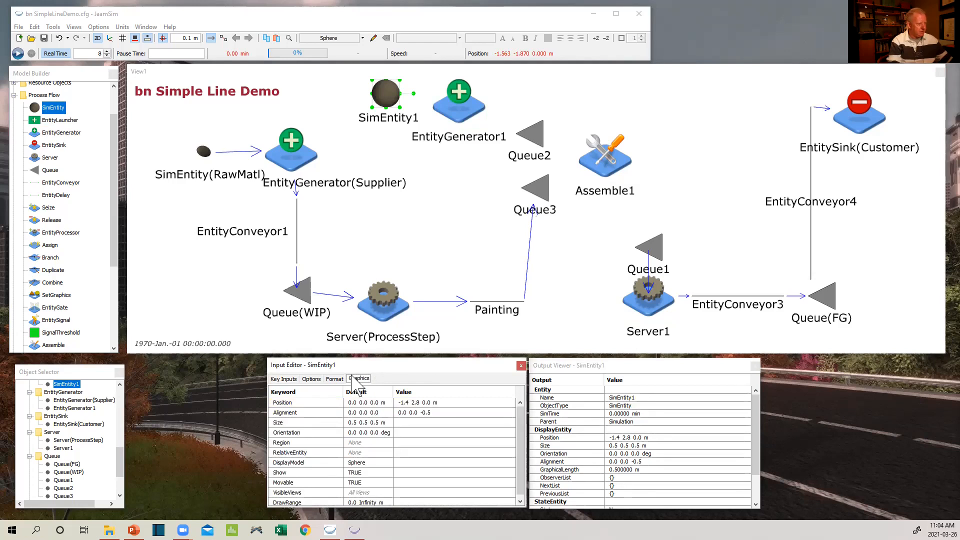
click(398, 463)
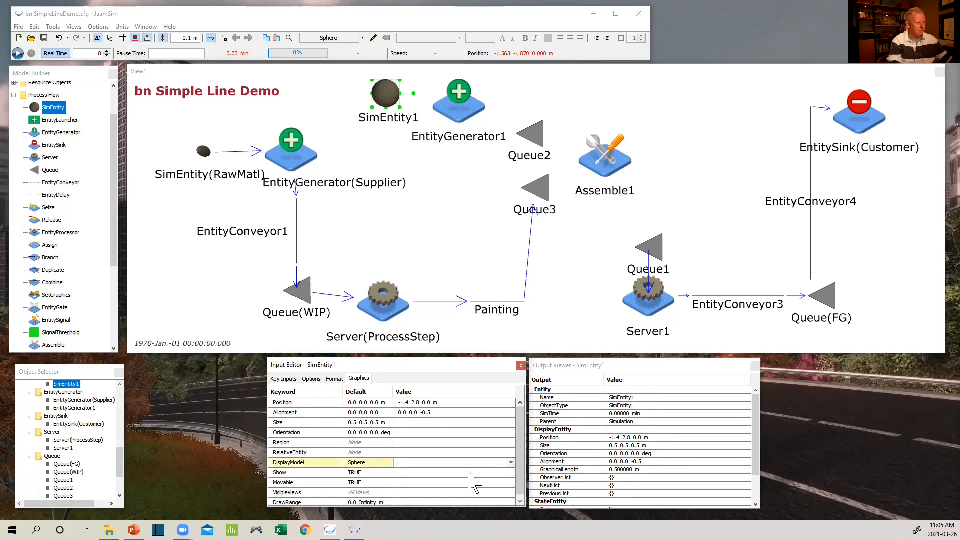
click(512, 463)
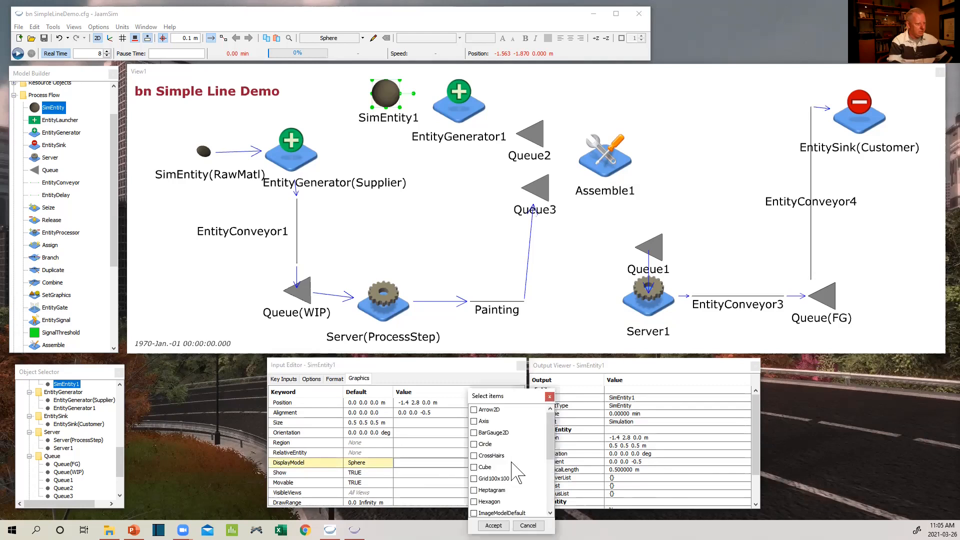
click(474, 502)
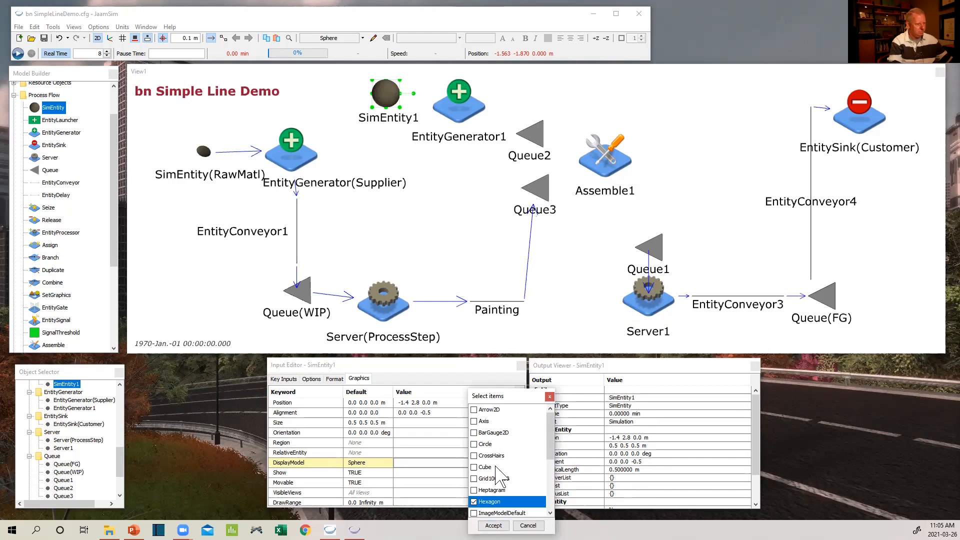
click(494, 525)
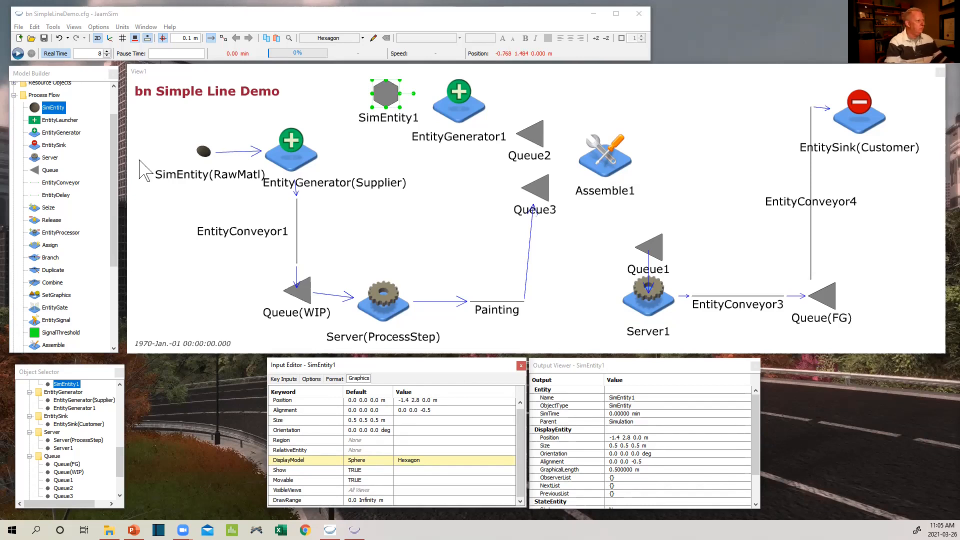
Add an EntityConveyor between EntityGenerator1 and Queue2, and a vertical one about 1.1 m long between Assemble1 and Queue1.
drag(49, 183, 501, 103)
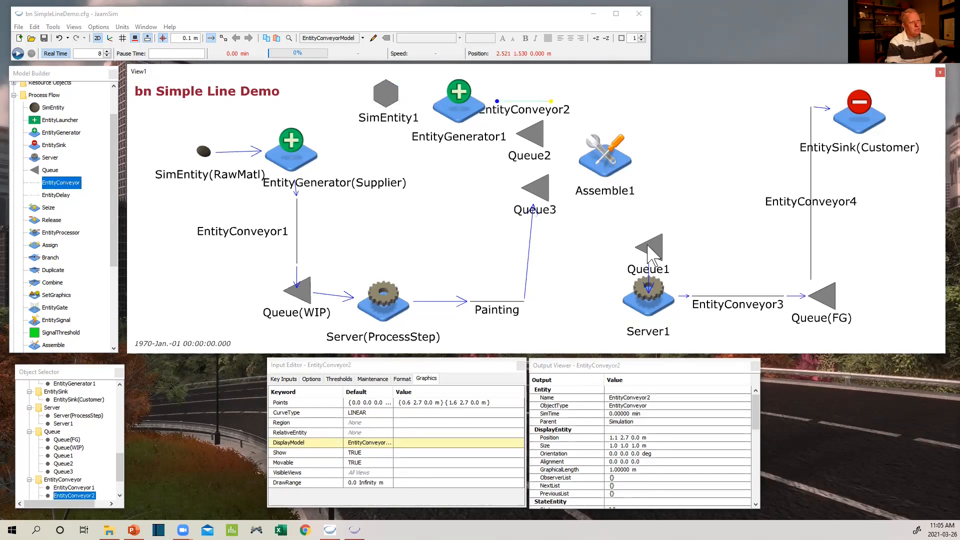
drag(55, 181, 665, 159)
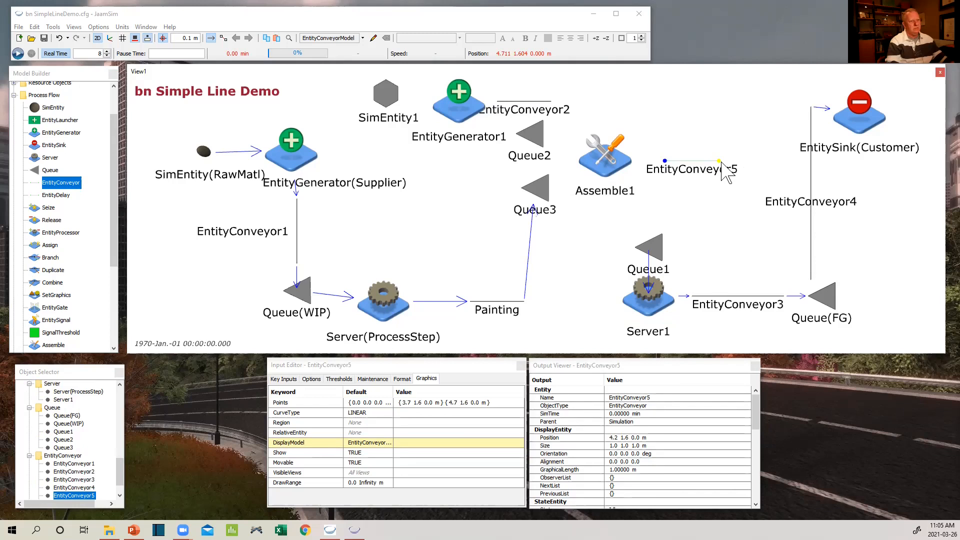
drag(671, 215, 671, 215)
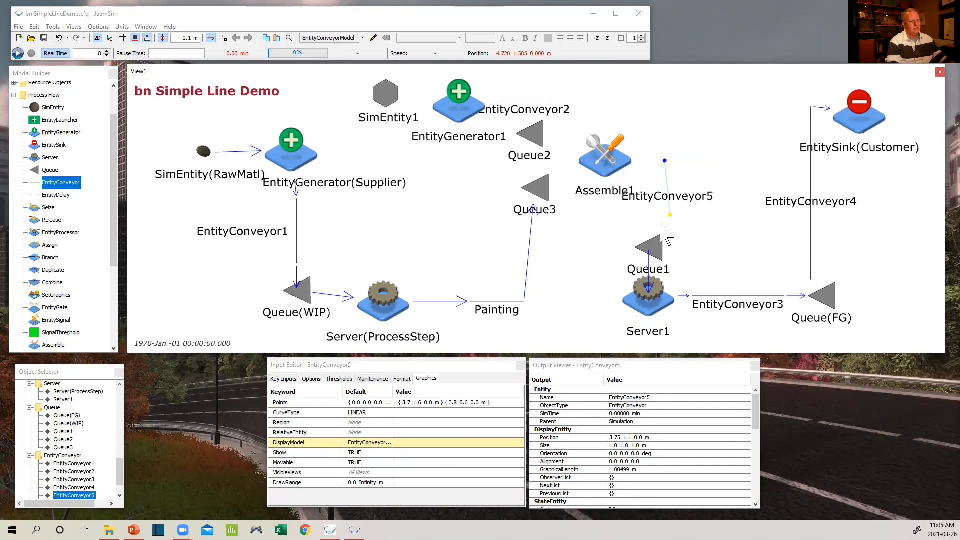
Move Assemble1 to about 2.9, 1.8 m and Queue2 to 1.9, 2.1 m, and bring Queue3 into line below Queue2.
click(606, 176)
mouse_move(616, 165)
mouse_down()
mouse_move(631, 165)
mouse_move(612, 165)
mouse_up()
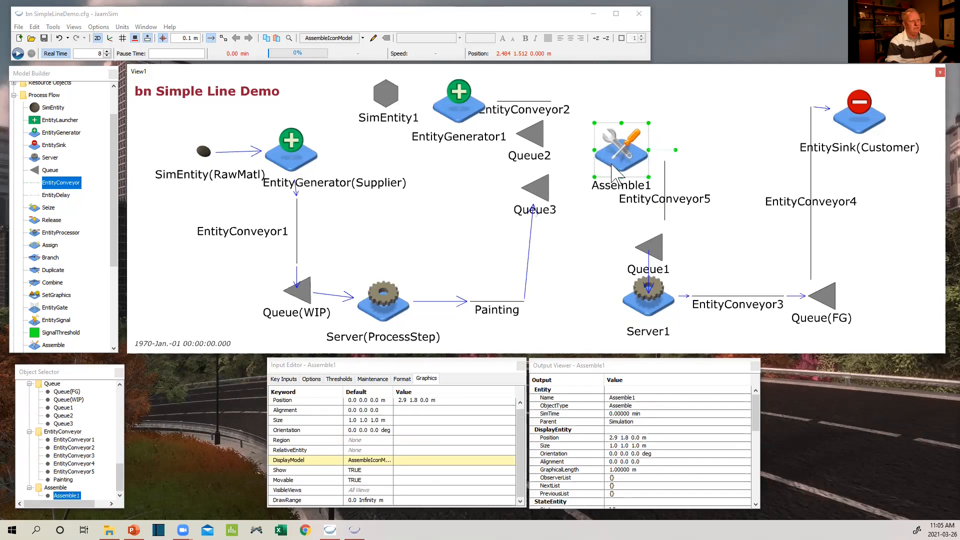
click(537, 136)
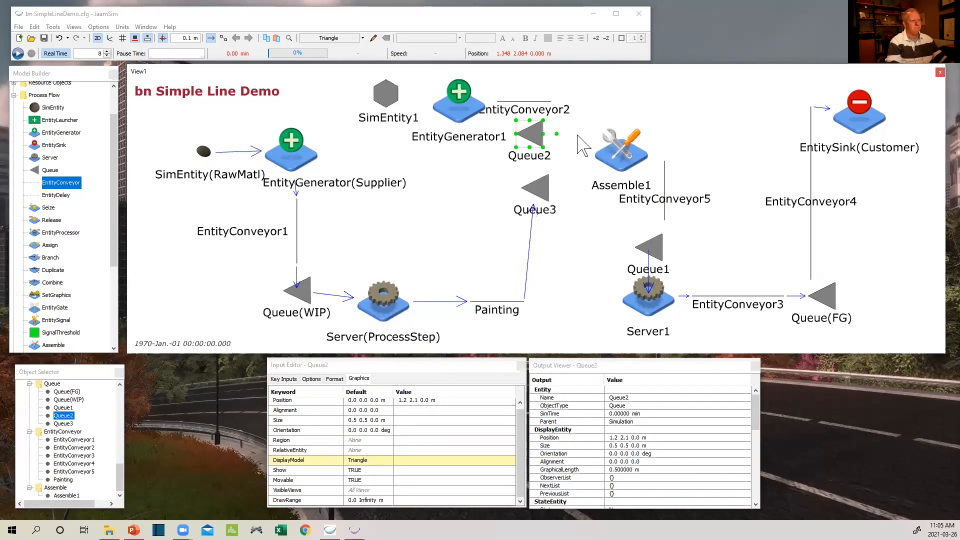
key(Right)
key(Right)
key(Right)
key(Right)
key(Right)
key(Right)
key(Right)
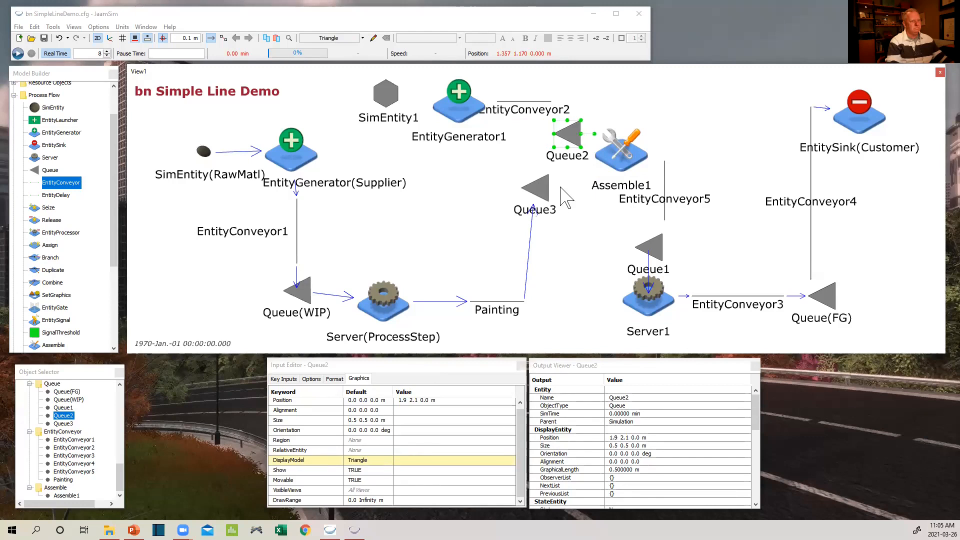
drag(536, 189, 568, 189)
Move EntityGenerator1 to about -0.5, 2.7 m and SimEntity1 to about -1.6, 2.7 m to make room for EntityConveyor2.
drag(463, 115, 442, 115)
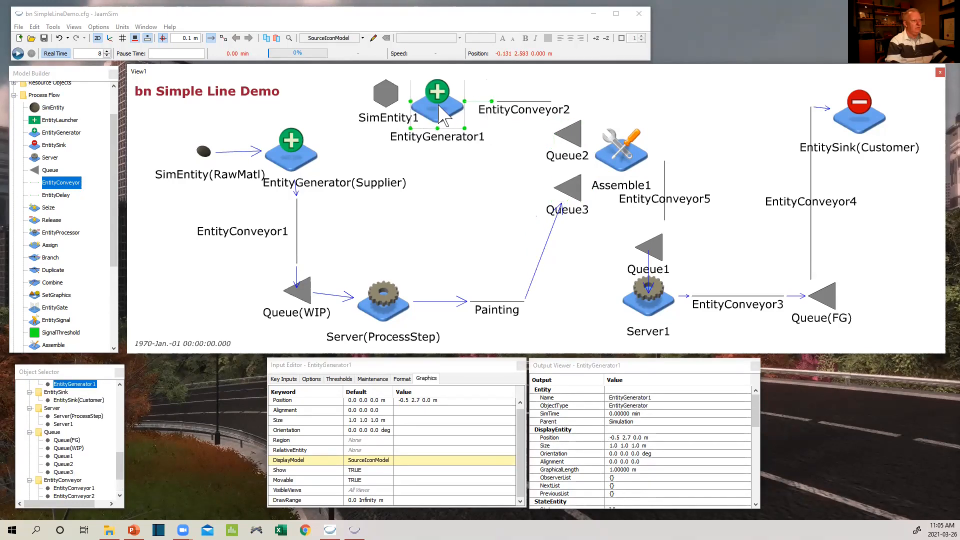
click(388, 97)
drag(383, 91, 378, 88)
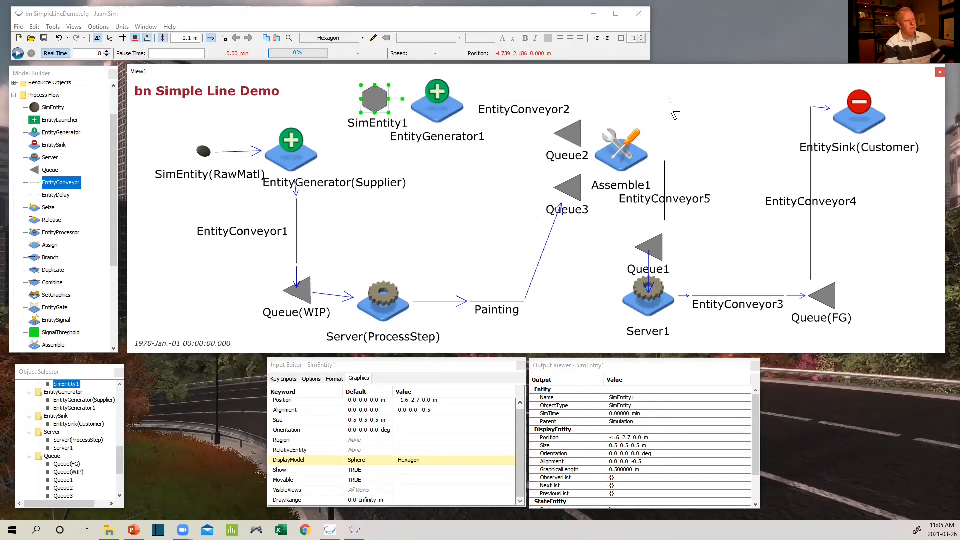
click(710, 103)
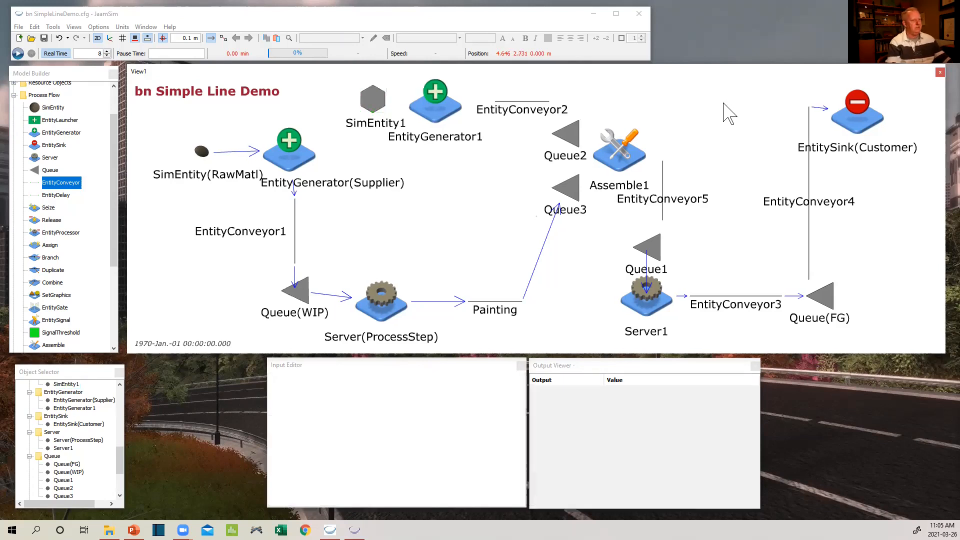
drag(718, 106, 724, 107)
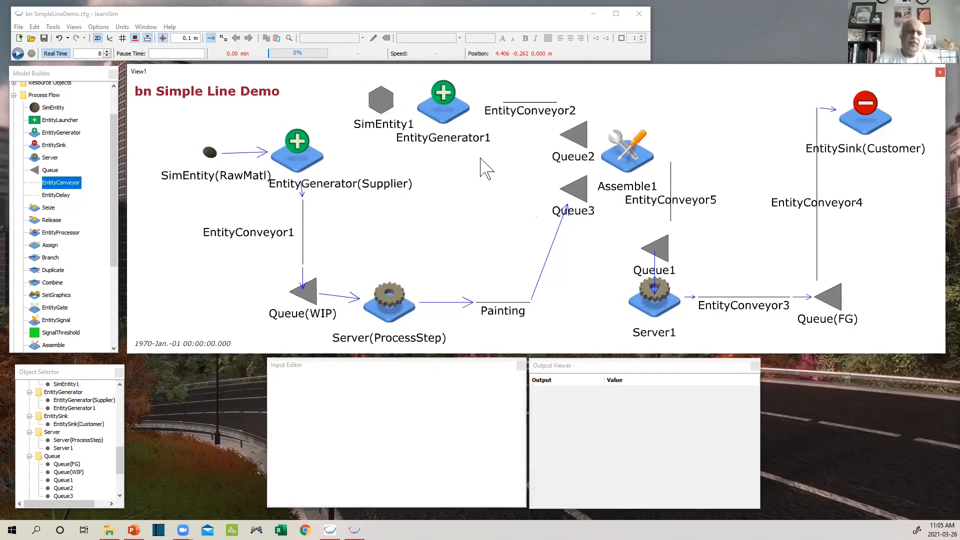
Create entity links in sequence from SimEntity1 through EntityGenerator1, EntityConveyor2, Queue2, Assemble1 and EntityConveyor5 to Queue1.
click(224, 40)
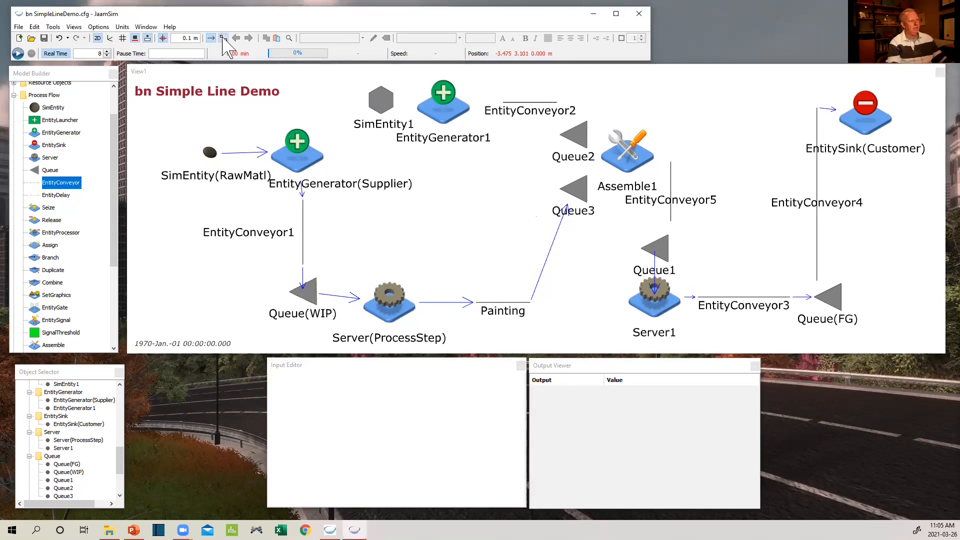
click(224, 40)
click(385, 103)
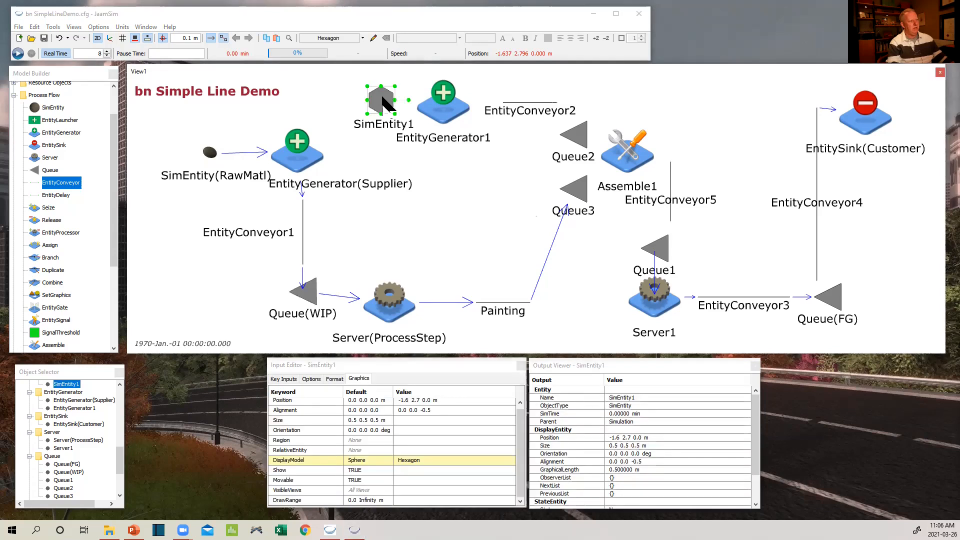
click(443, 116)
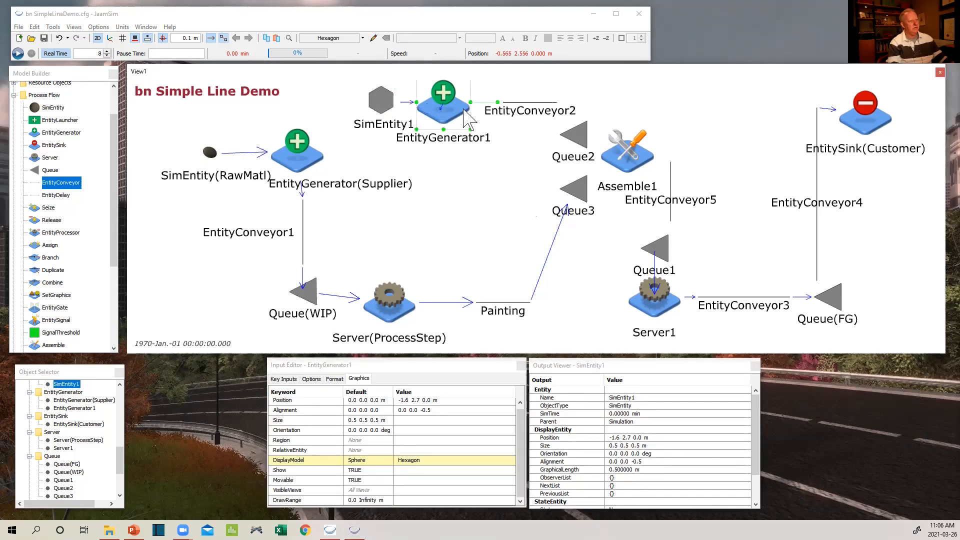
click(581, 139)
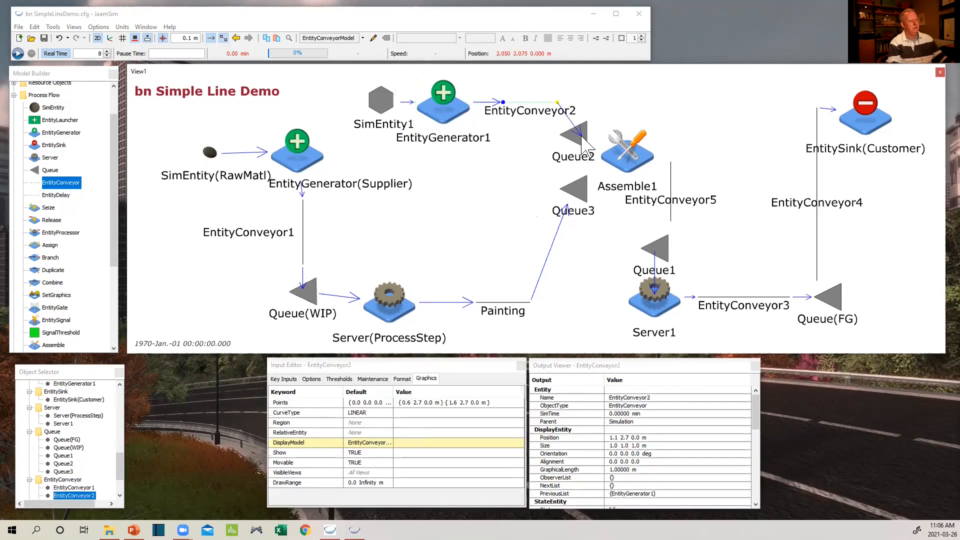
click(625, 165)
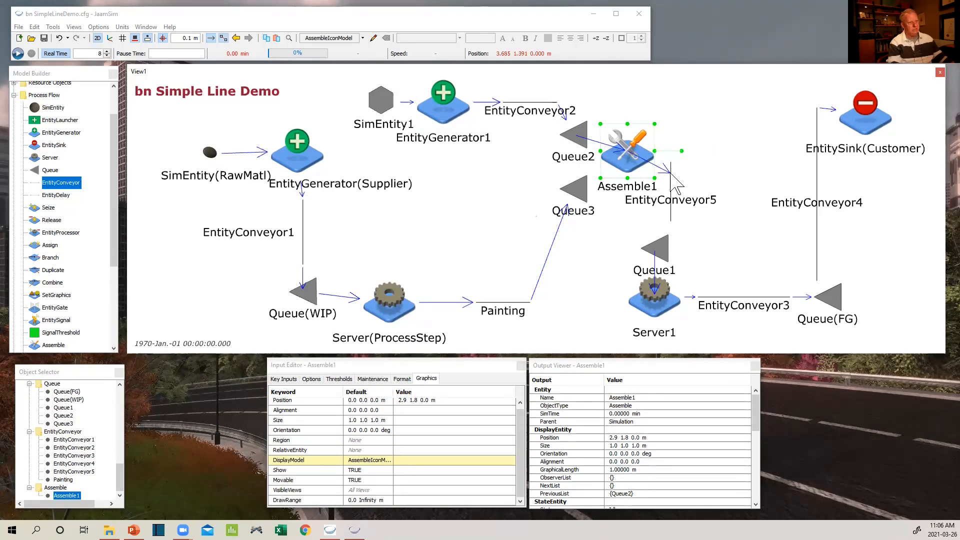
click(671, 173)
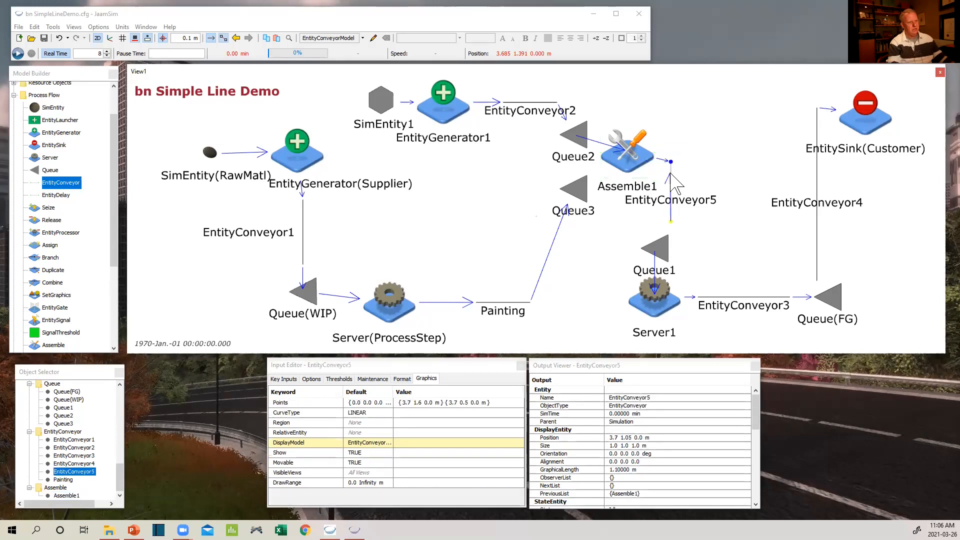
click(661, 248)
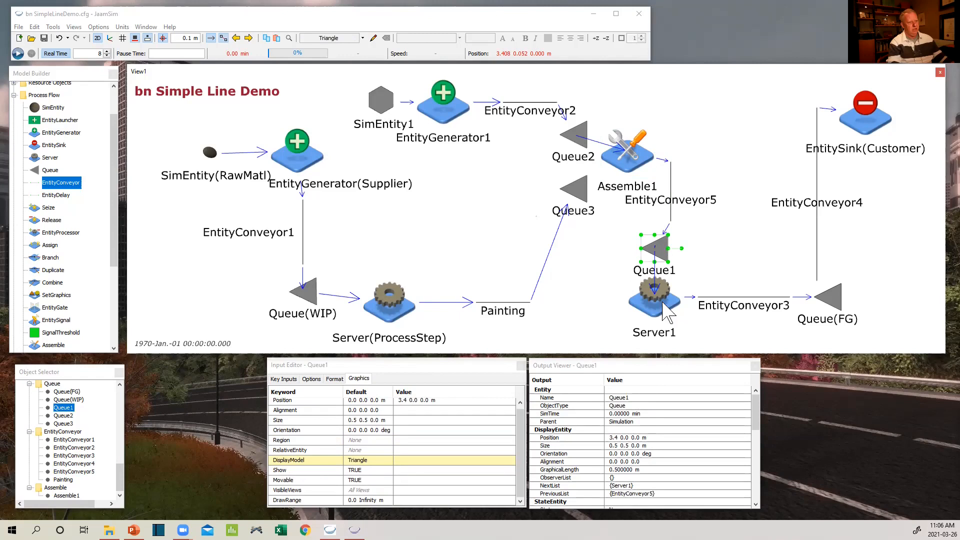
click(225, 38)
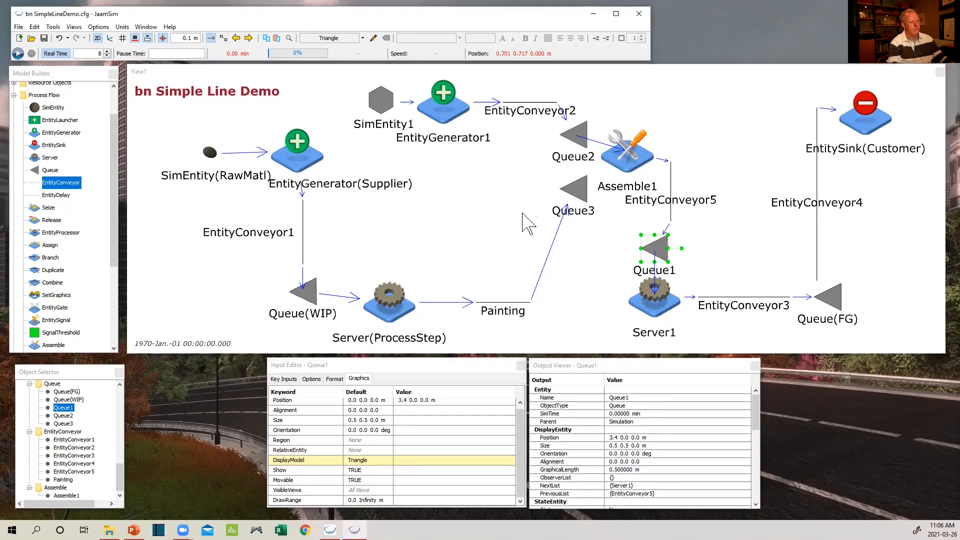
Add Queue3 alongside Queue2 in the WaitQueueList of Assemble1.
click(582, 192)
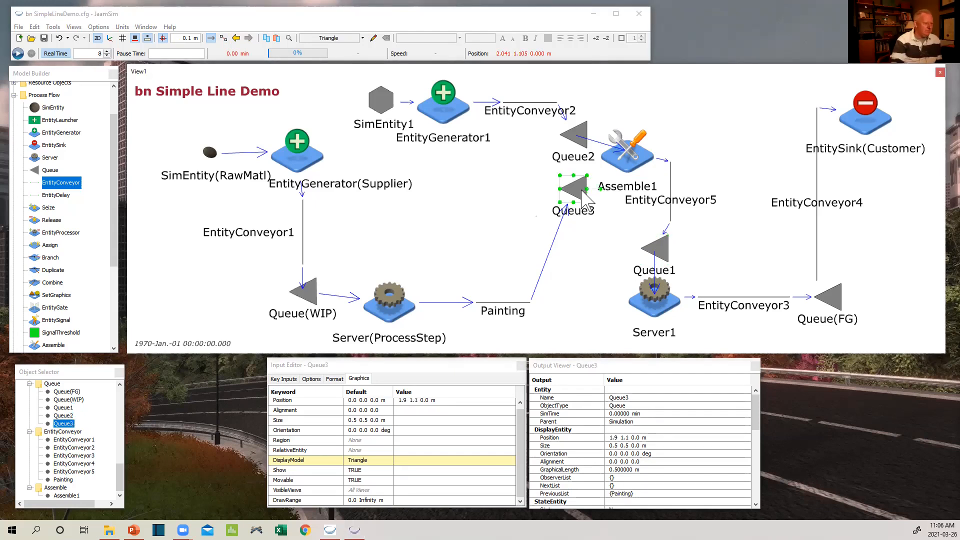
click(285, 378)
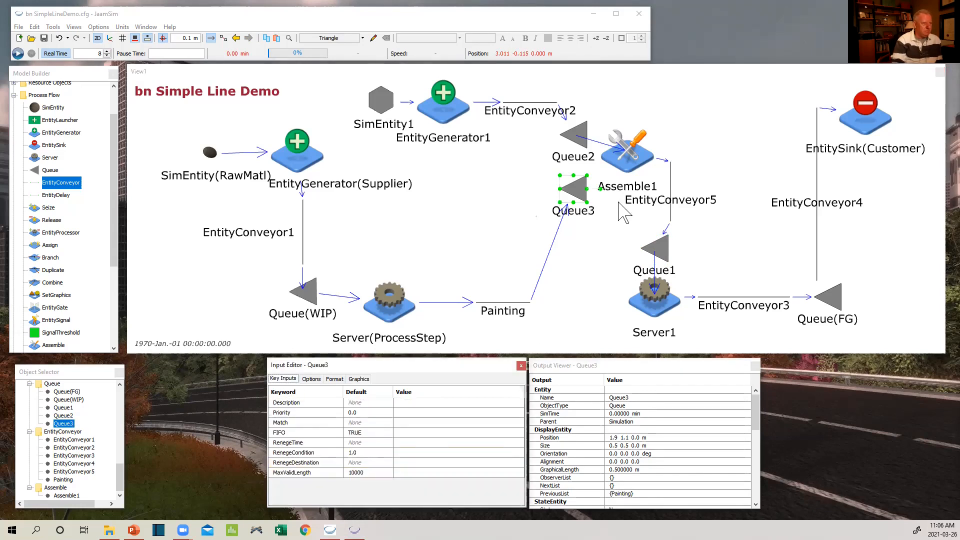
click(631, 169)
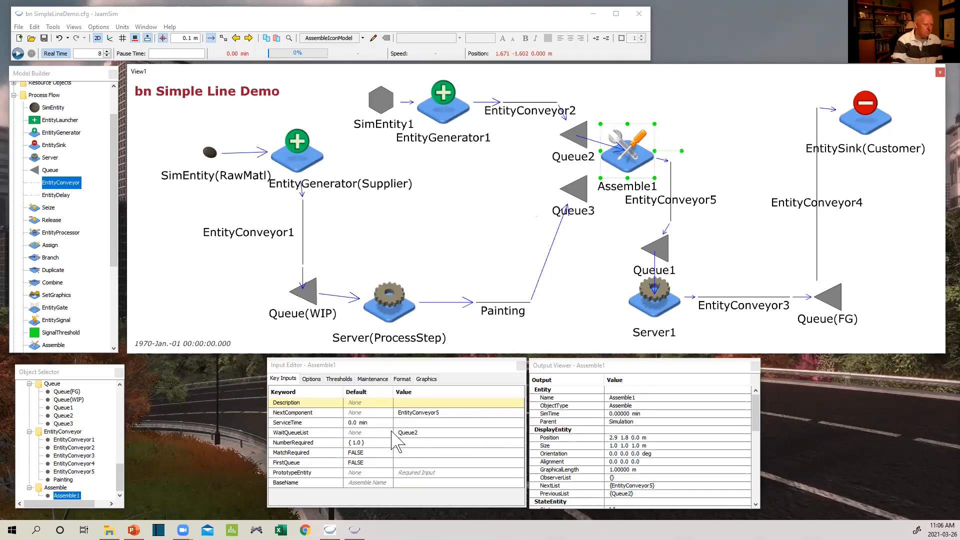
click(426, 433)
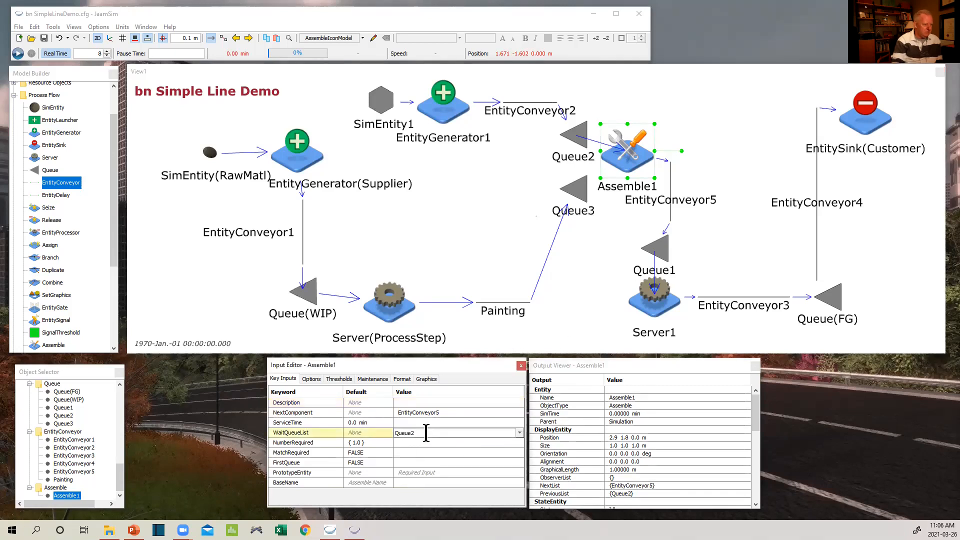
click(520, 433)
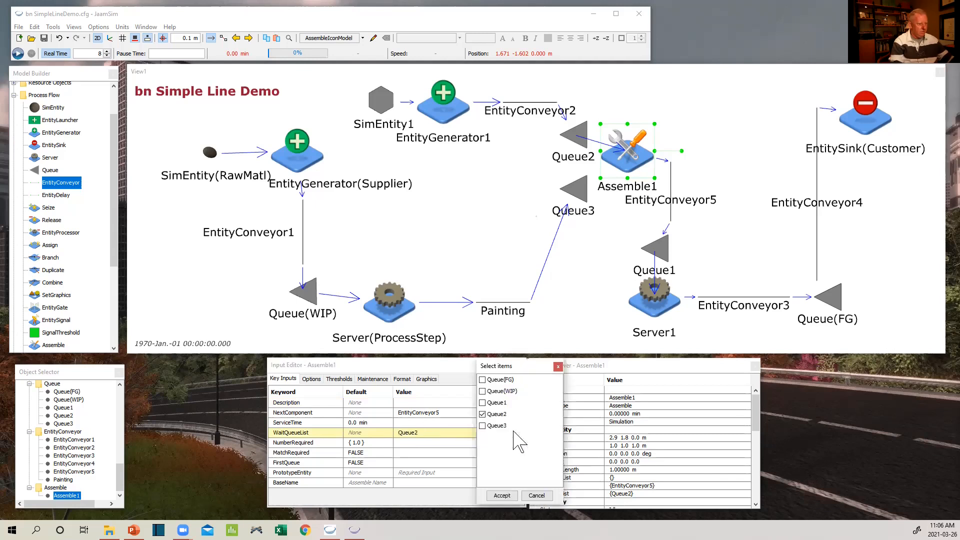
click(483, 426)
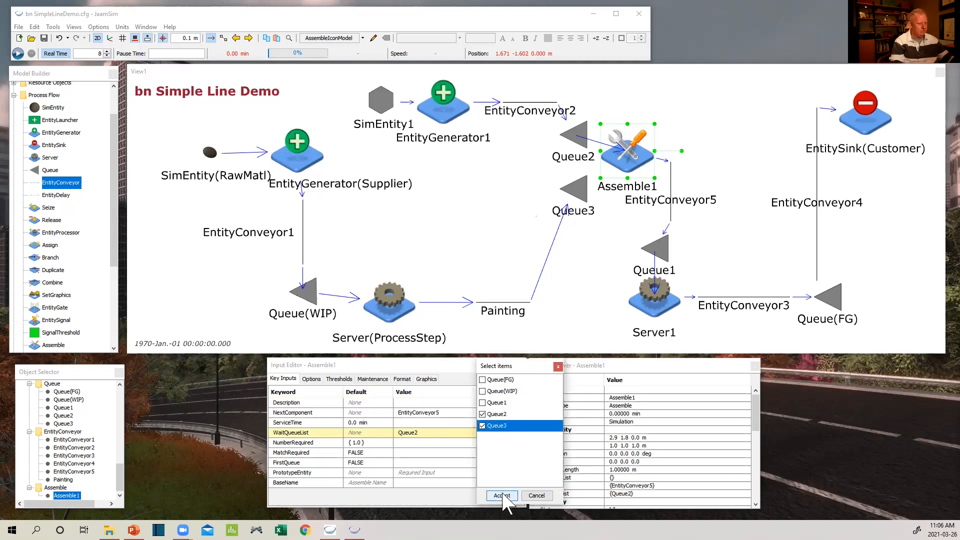
click(502, 495)
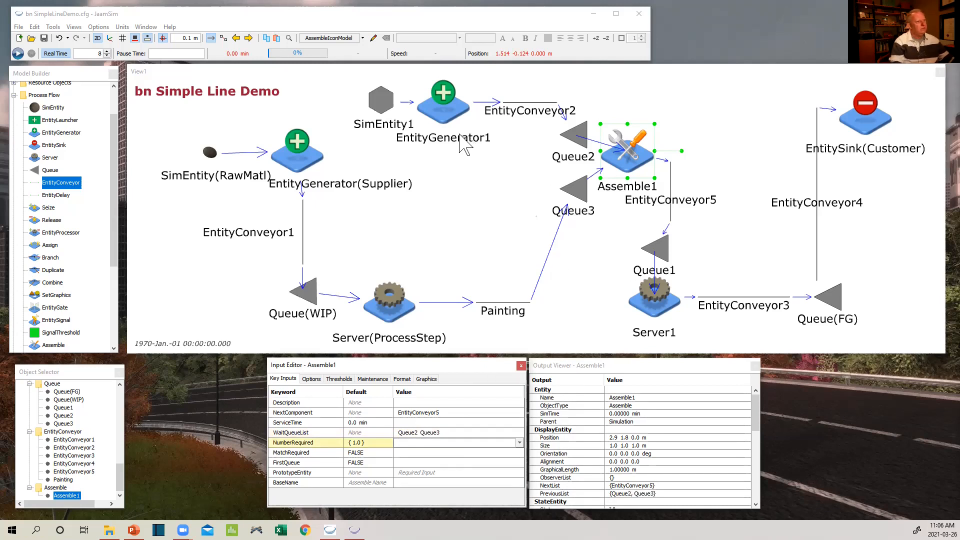
Enter a TravelTime for EntityConveyor2 and an InterArrivalTime of 1 min for EntityGenerator1, and save the model.
click(521, 106)
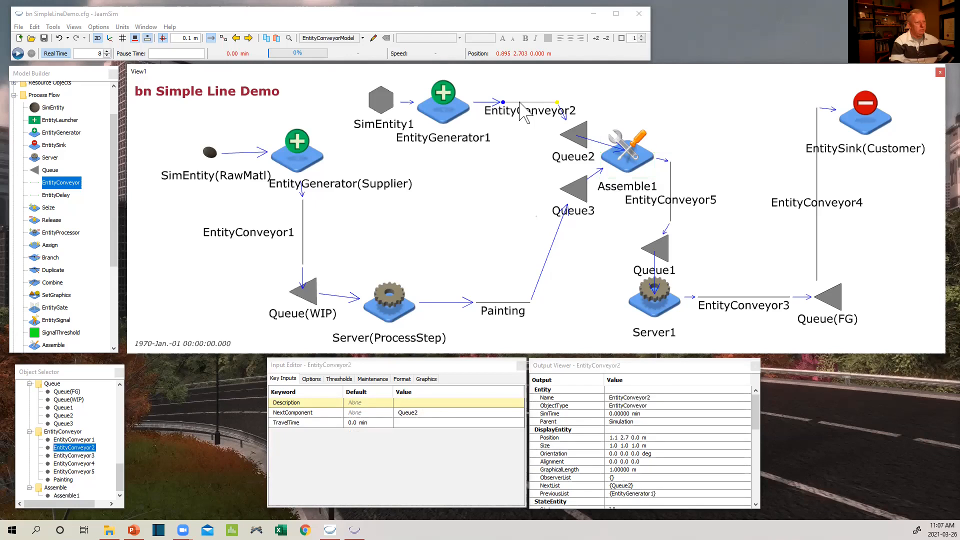
click(408, 422)
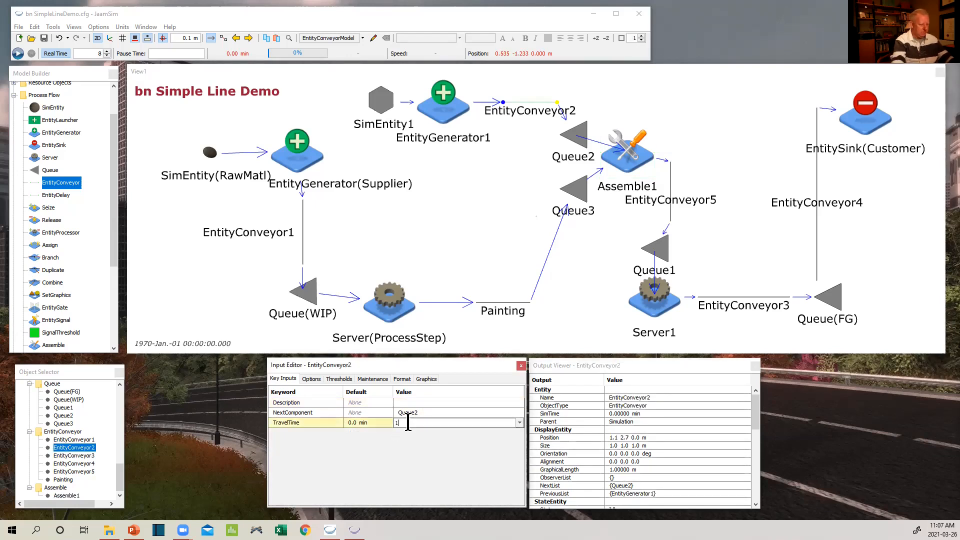
click(443, 120)
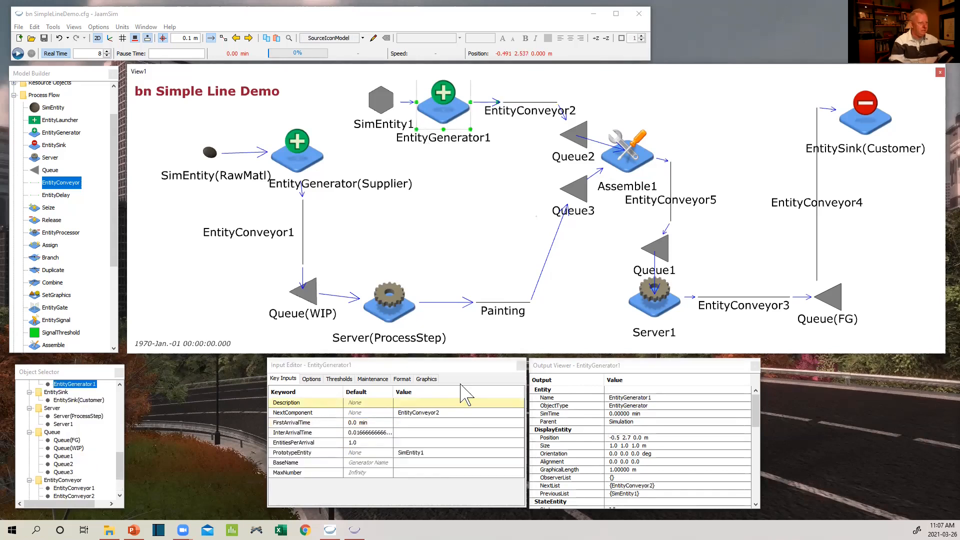
click(412, 432)
text(1 min)
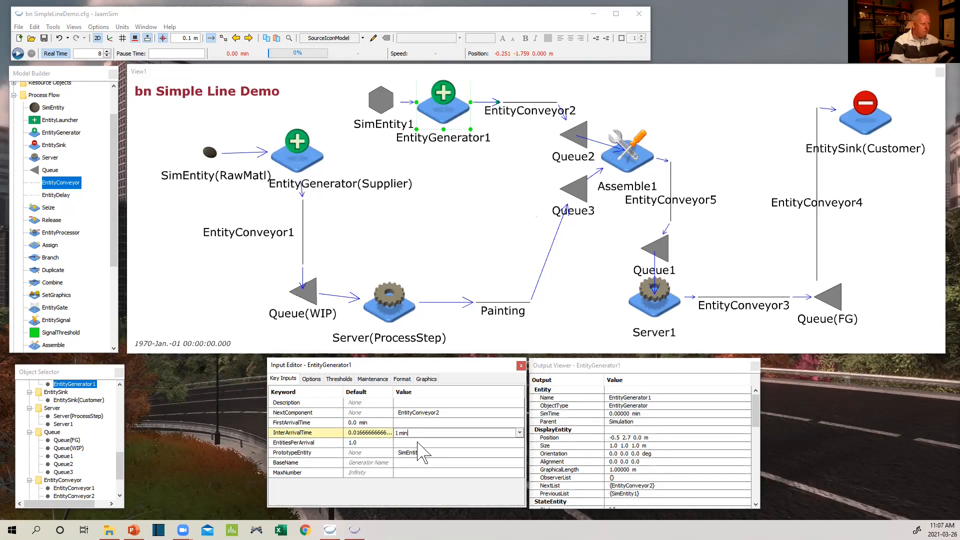
click(476, 208)
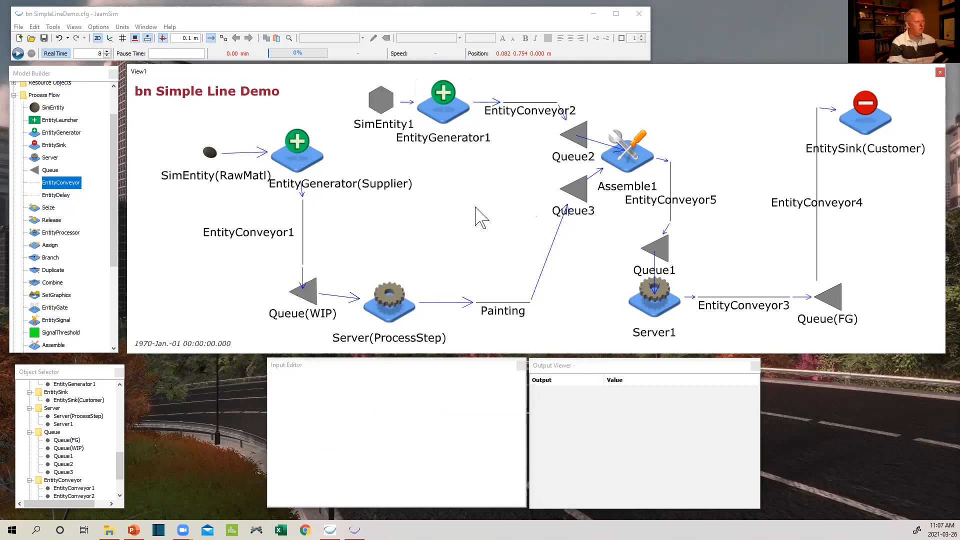
click(44, 38)
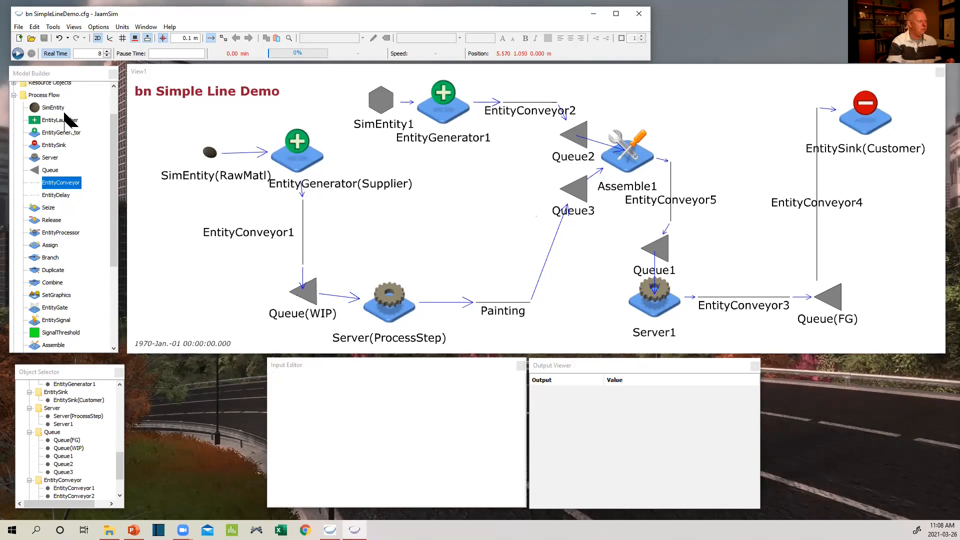
Add a SimEntity above Assemble1 at about 3.6, 2.8 m and set its DisplayModel to Rectangle.
drag(54, 108, 664, 100)
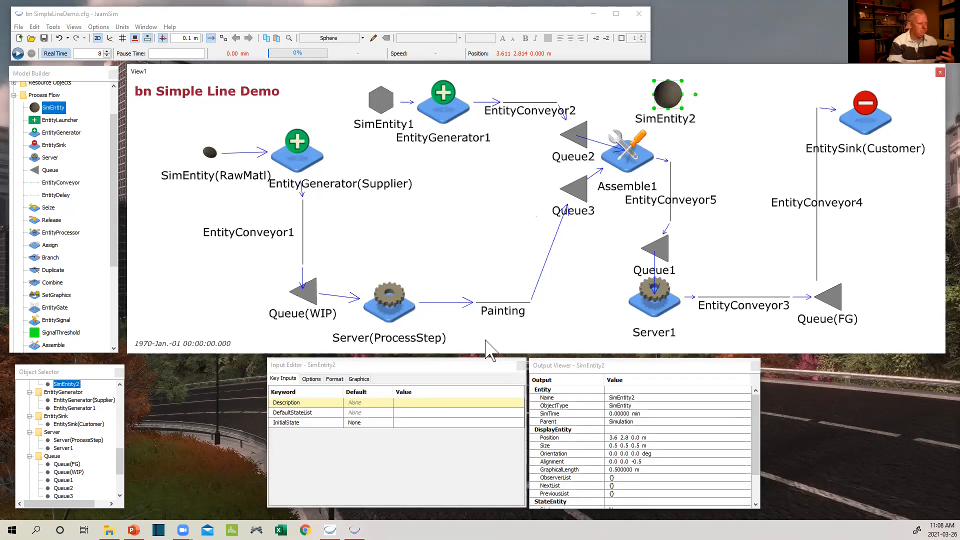
click(359, 379)
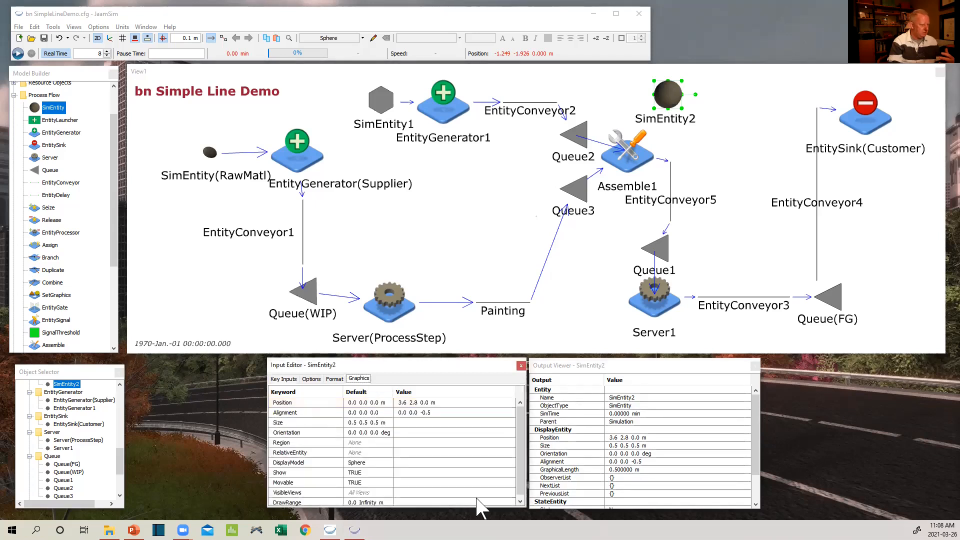
click(512, 463)
click(512, 464)
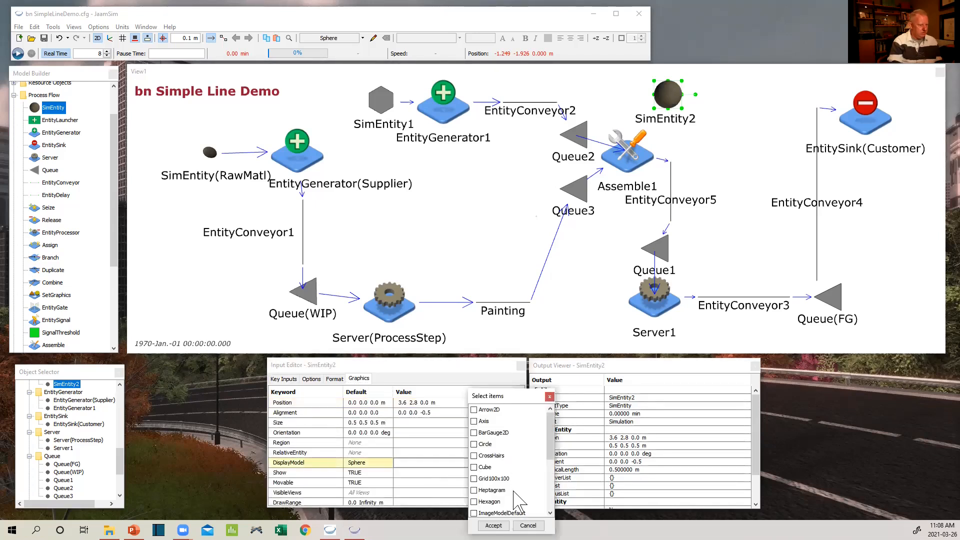
scroll(518, 500, down, 1)
scroll(519, 500, down, 2)
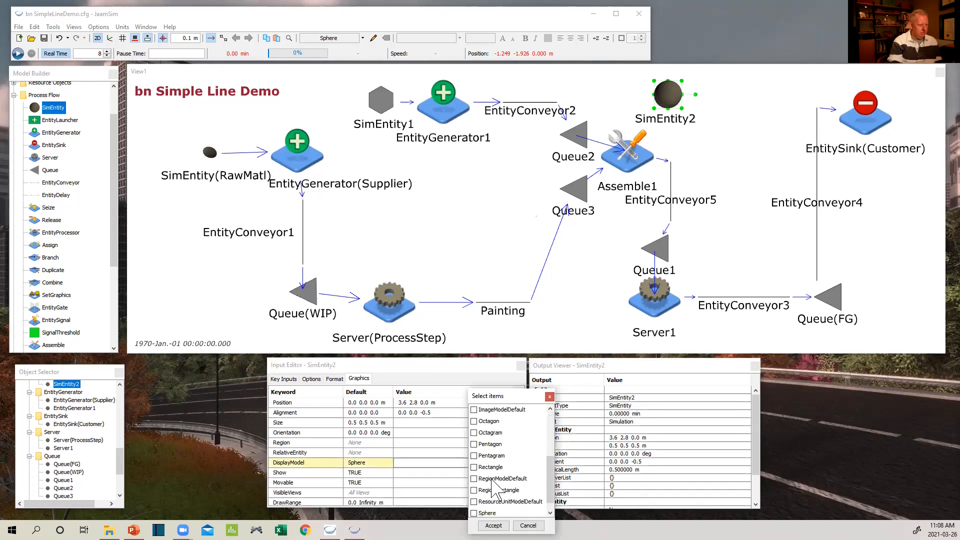
click(474, 468)
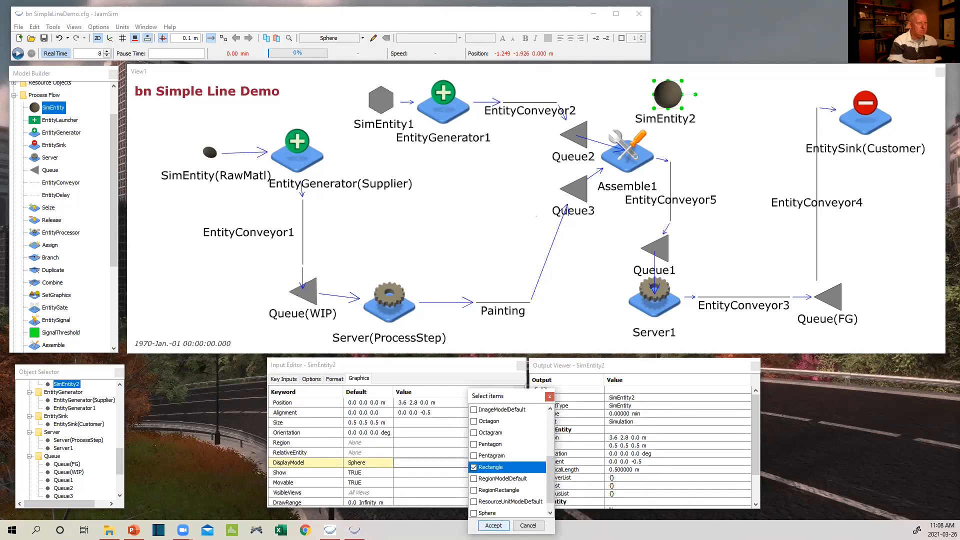
key(Return)
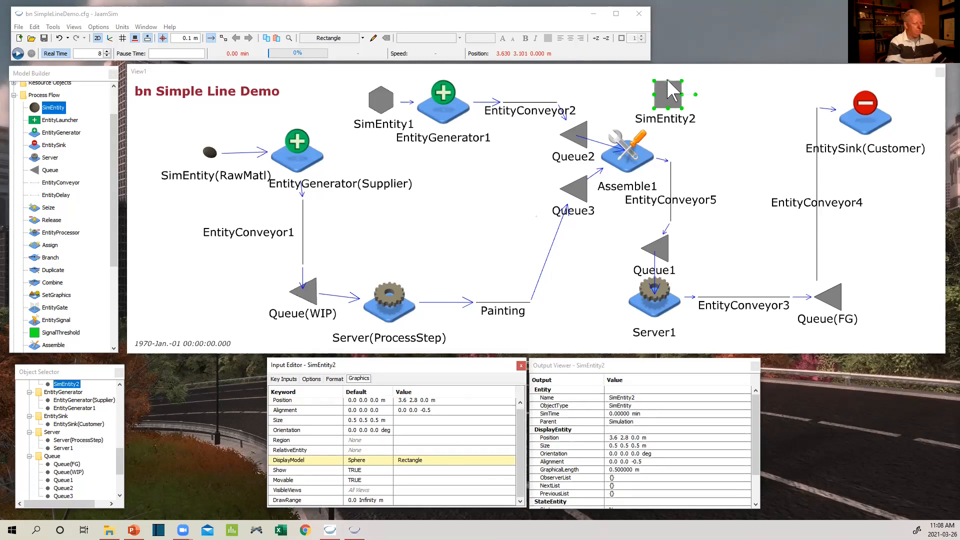
Resize SimEntity2 to about 0.6 by 0.2 m and shift its label to an offset of 0.1, -0.2 m.
drag(669, 81, 701, 102)
key(ctrl+z)
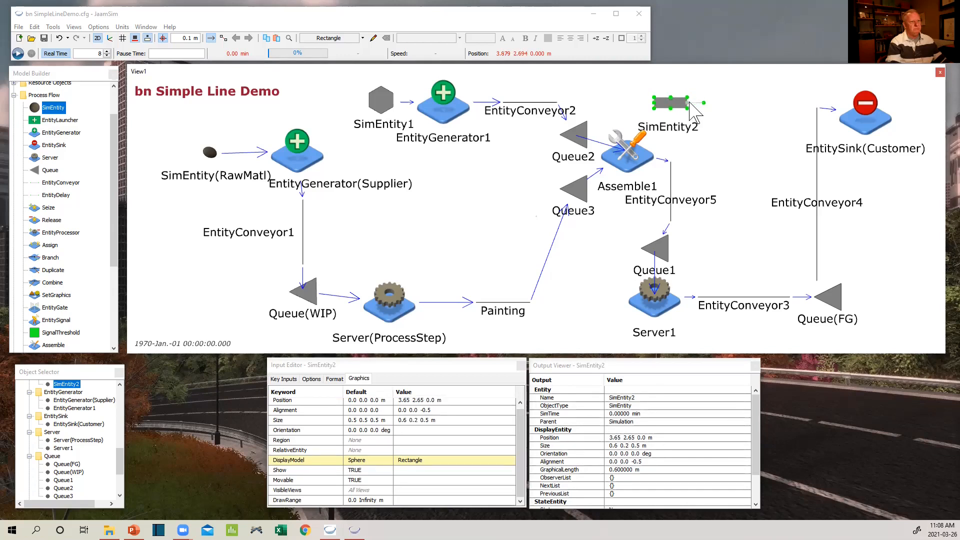
click(676, 126)
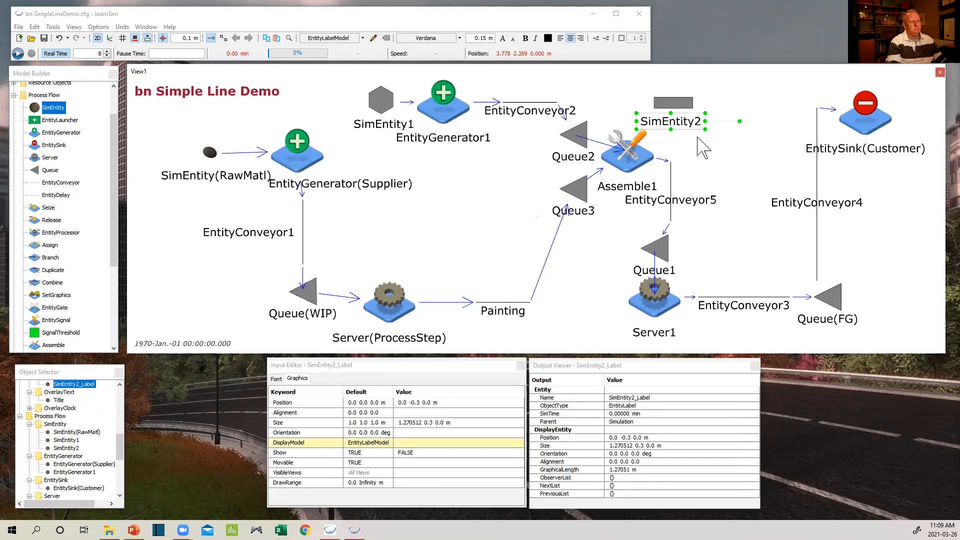
key(Up)
key(Up)
key(Right)
click(726, 168)
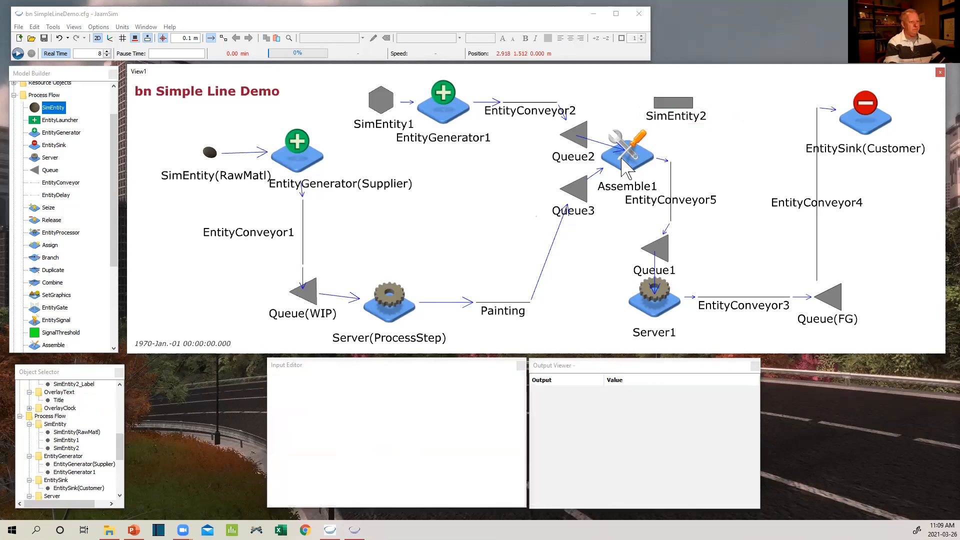
Set the PrototypeEntity of Assemble1 to SimEntity2.
click(623, 159)
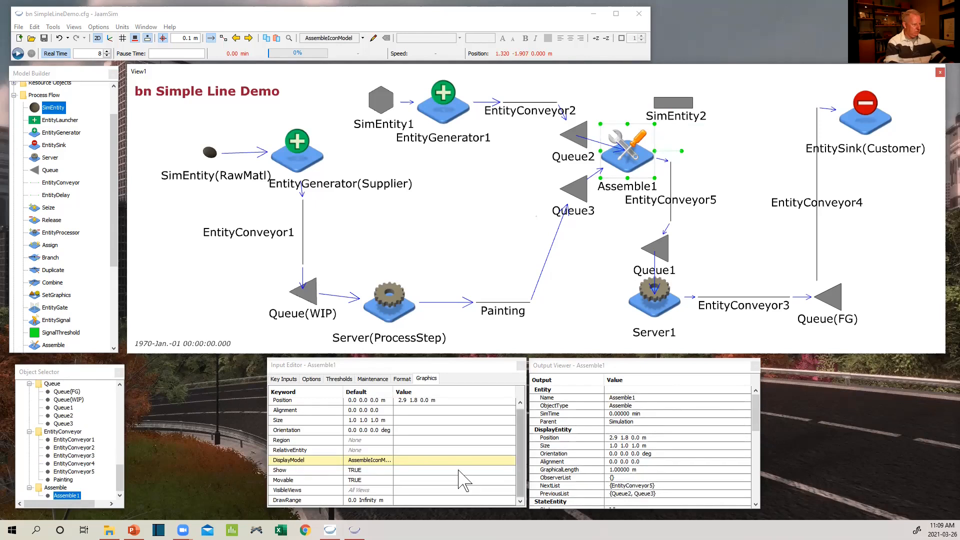
click(280, 379)
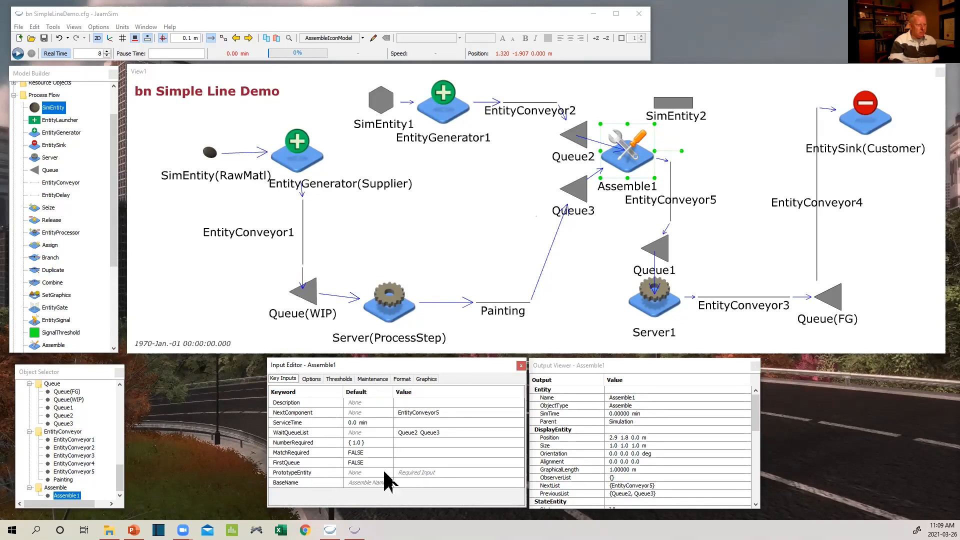
click(518, 473)
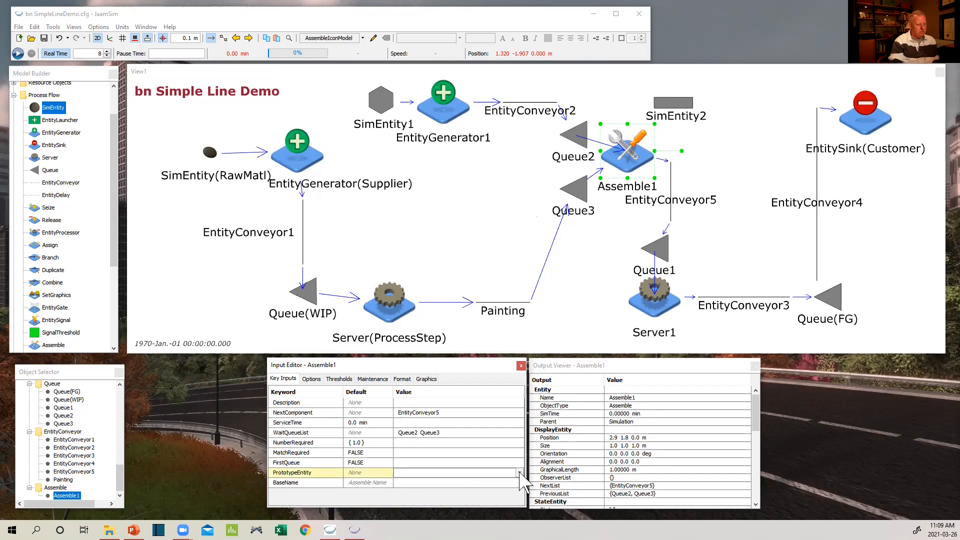
click(520, 473)
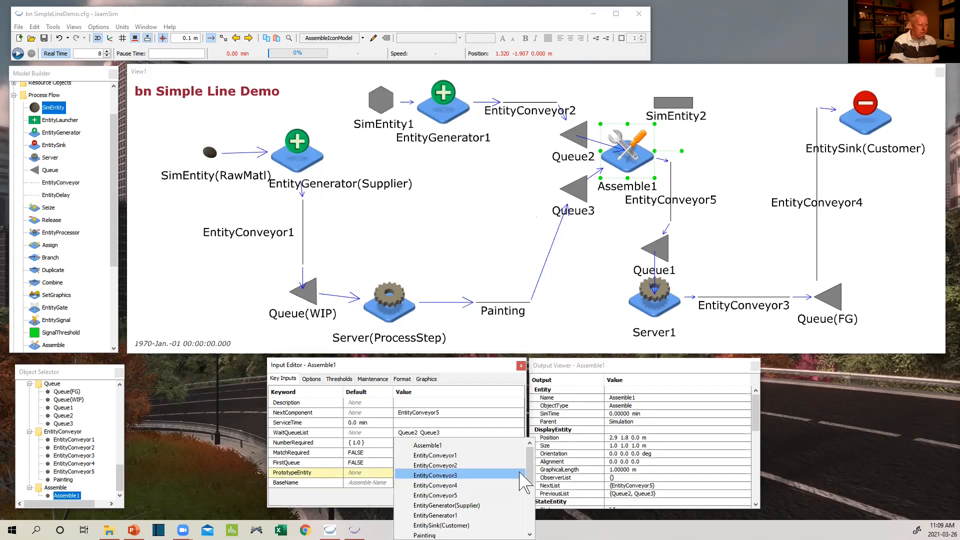
scroll(525, 483, down, 1)
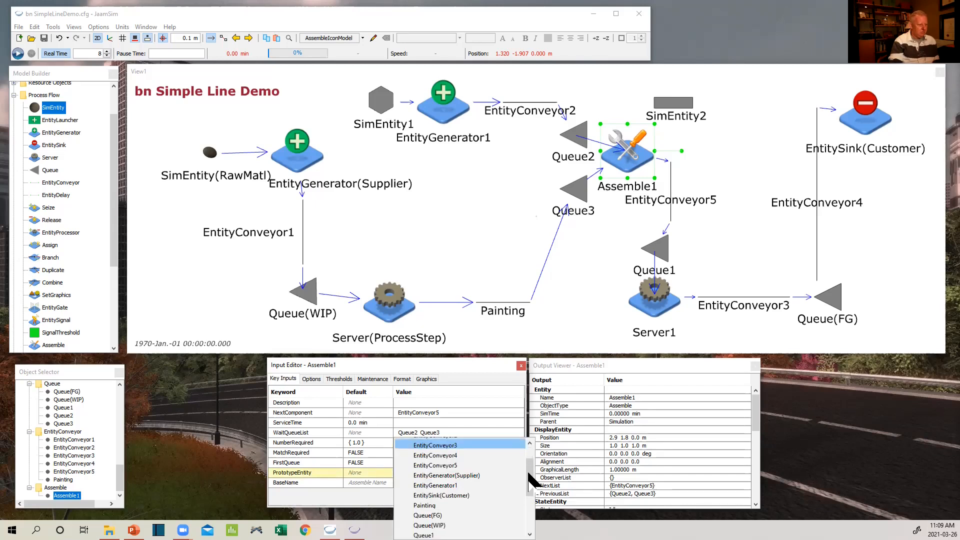
scroll(530, 500, down, 1)
scroll(528, 503, down, 3)
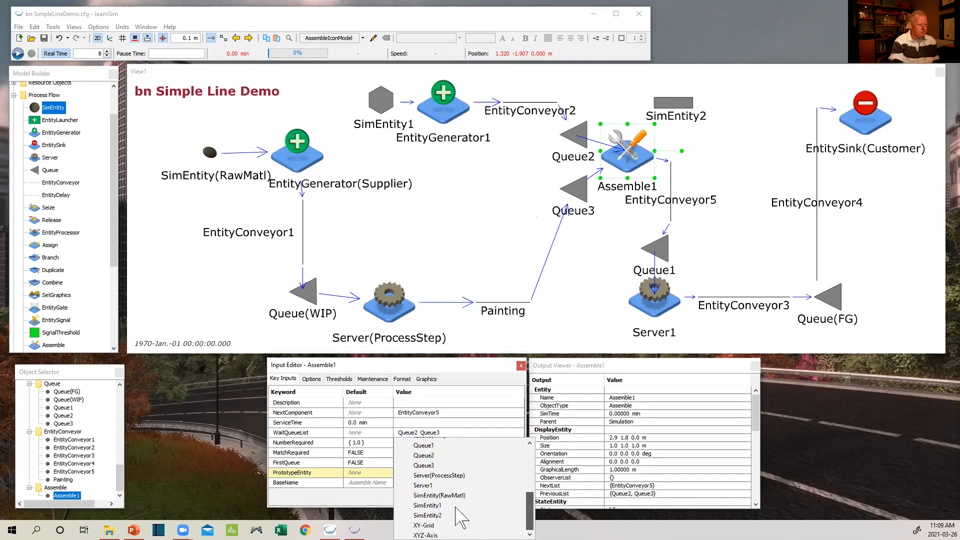
key(Return)
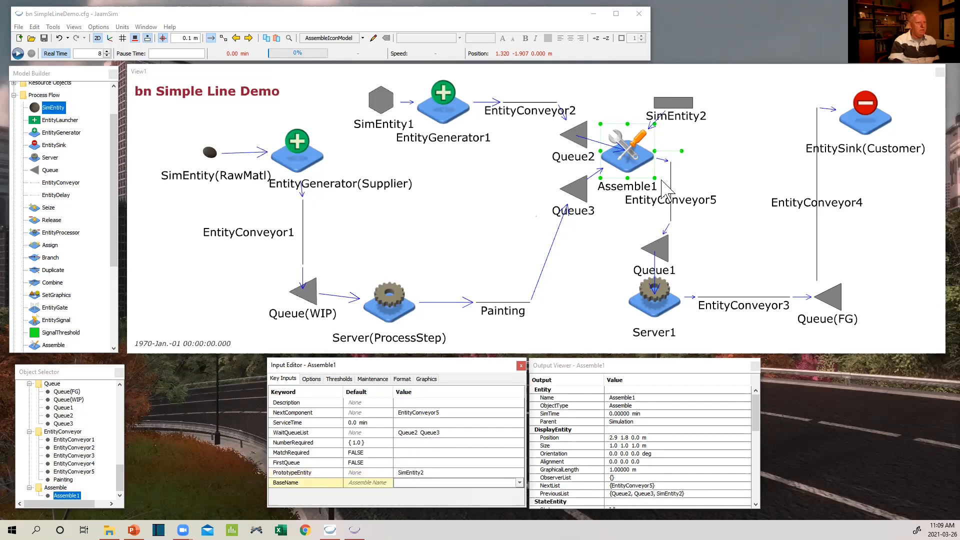
Open the label text of SimEntity2 for editing.
click(684, 120)
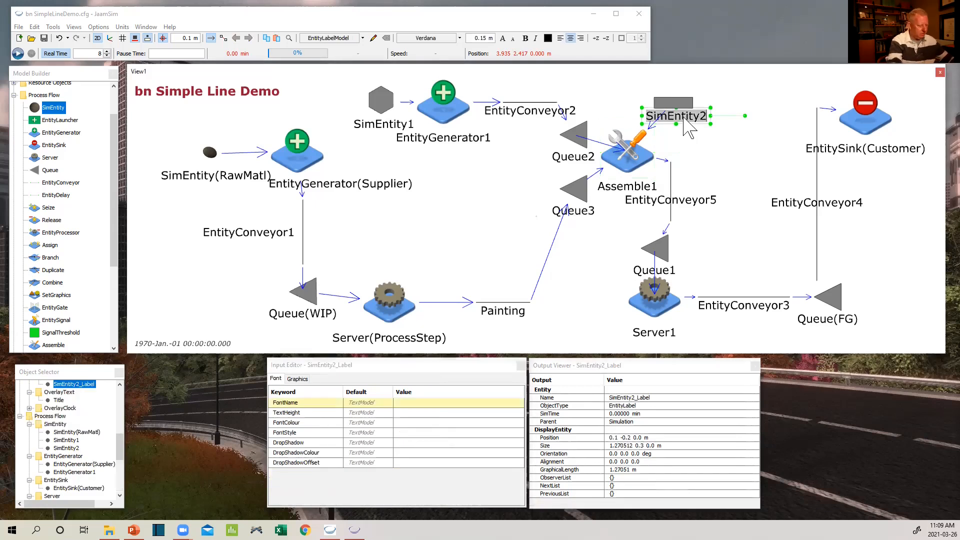
Rename the SimEntity2 object feeding Assemble1 as AssembledThing.
text(Assembled)
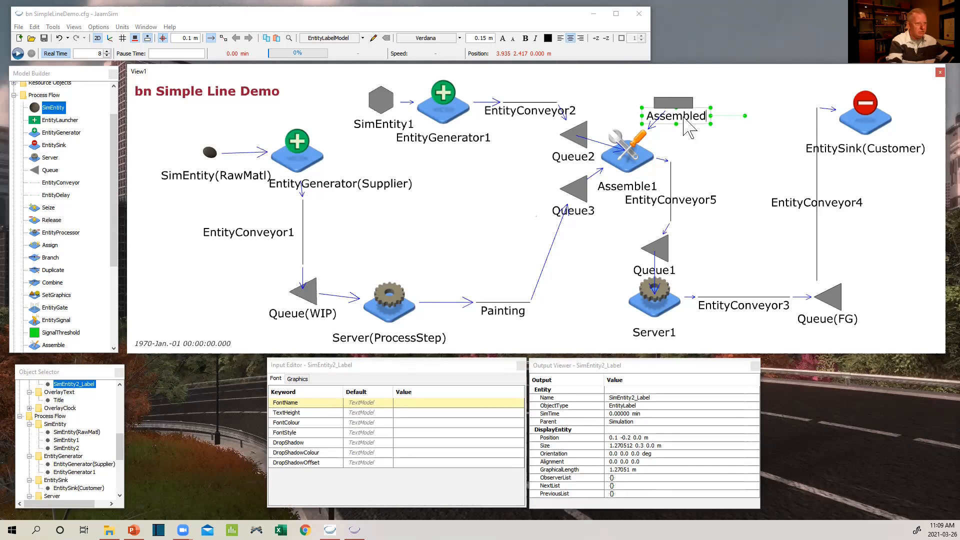
text( T)
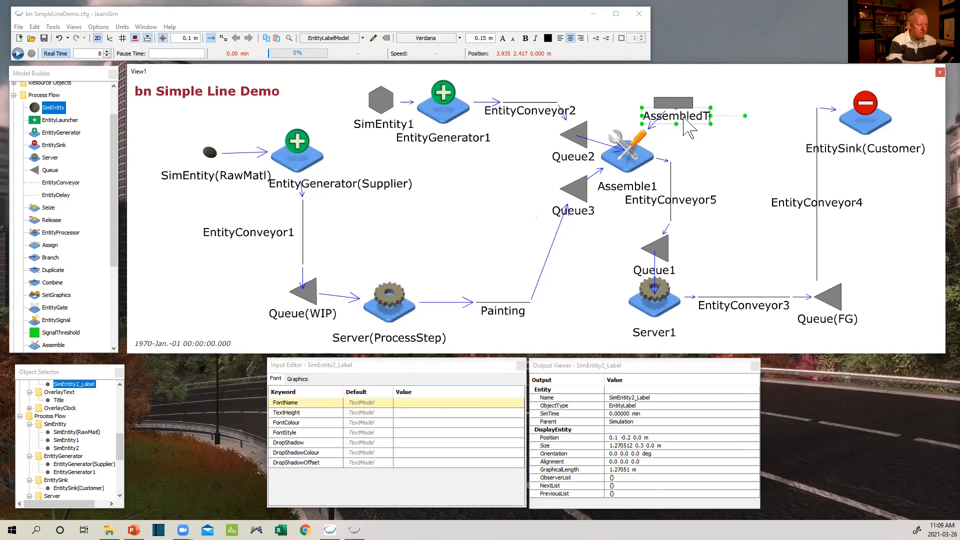
text(hing)
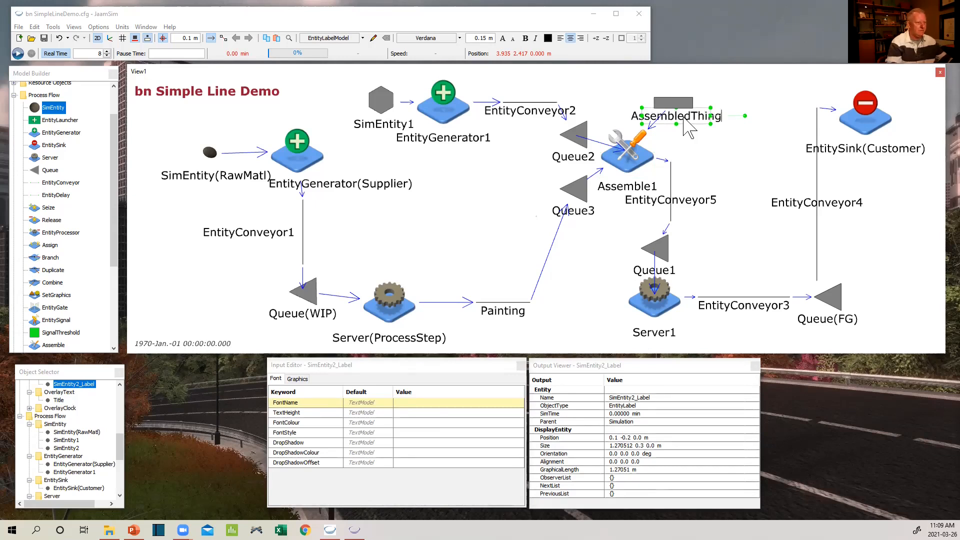
key(Return)
Check the prototype entity assigned to Assemble1, and hide the entity flow arrows in the model view.
click(623, 170)
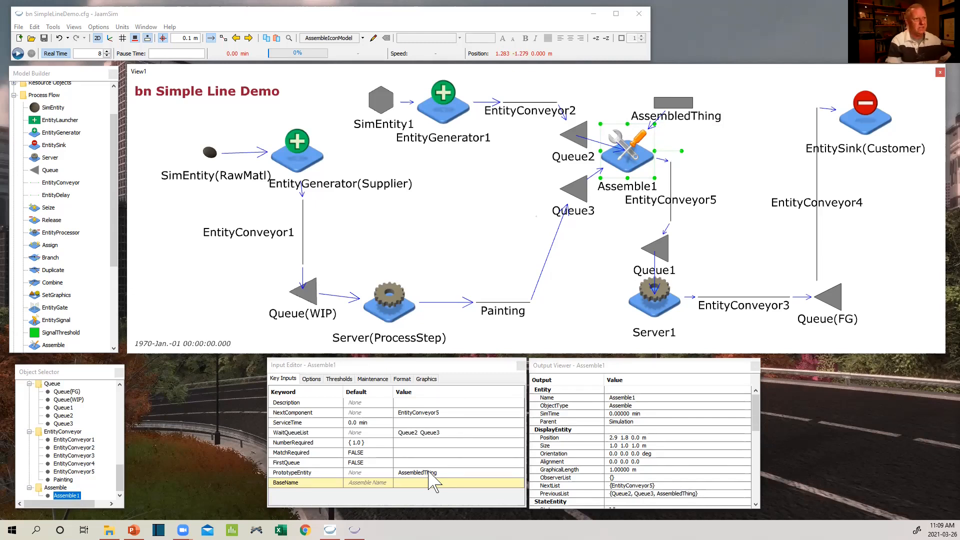
click(757, 93)
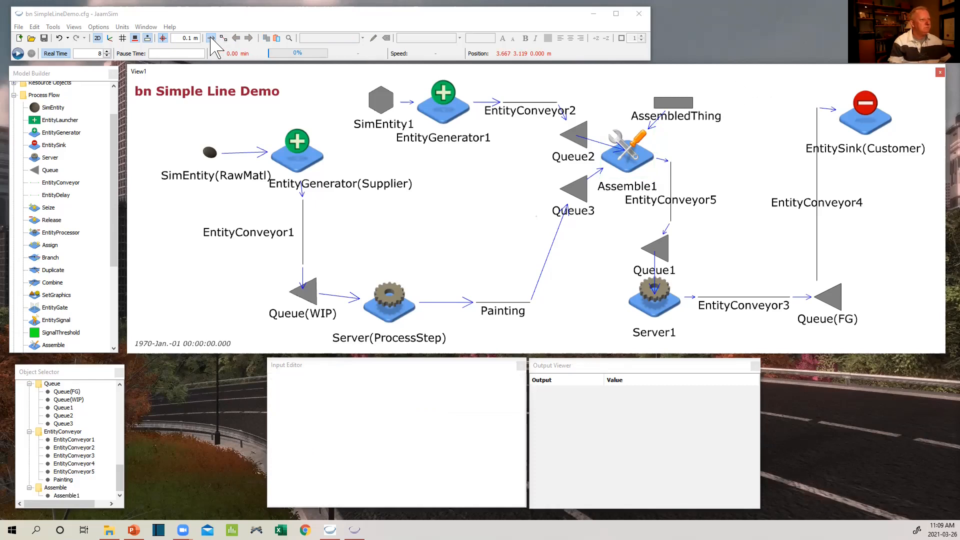
click(210, 39)
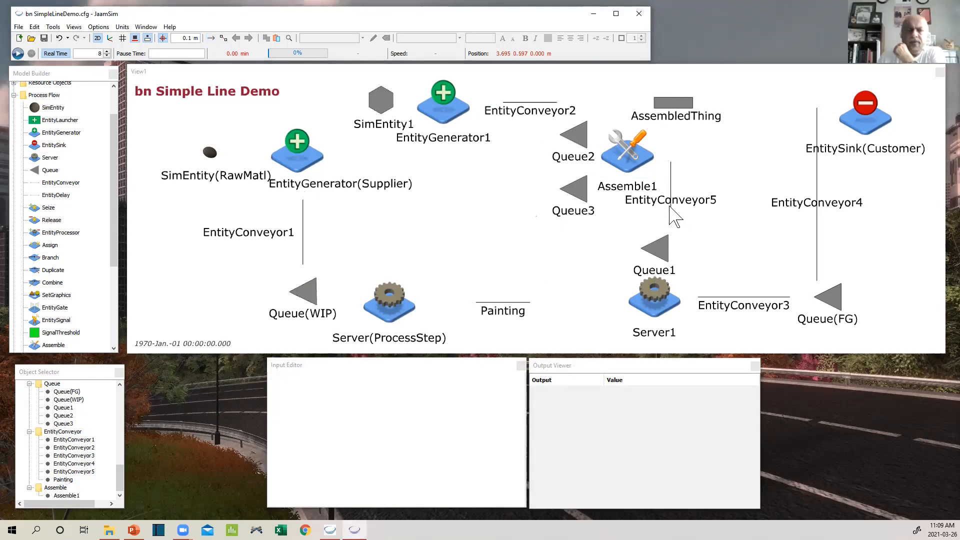
Rotate the EntityConveyor5 label to about -91 degrees so it reads vertically.
click(671, 207)
click(645, 204)
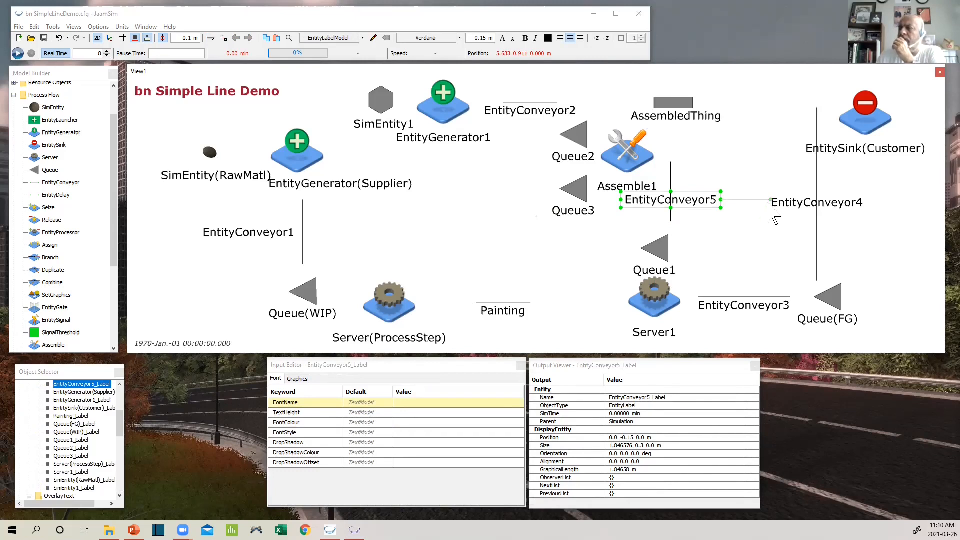
drag(772, 200, 671, 249)
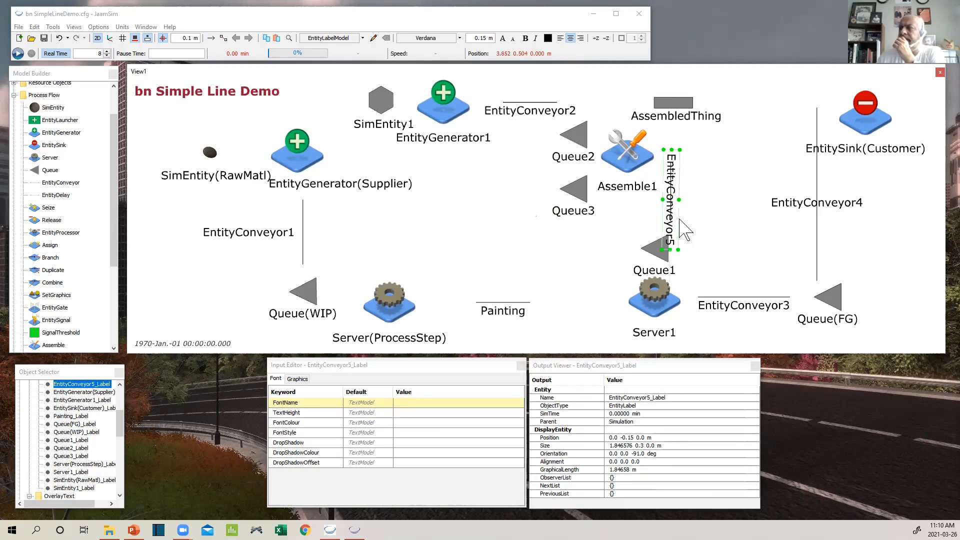
click(703, 229)
Move the vertical EntityConveyor5 label clear of its conveyor line, just to the line's right.
click(670, 217)
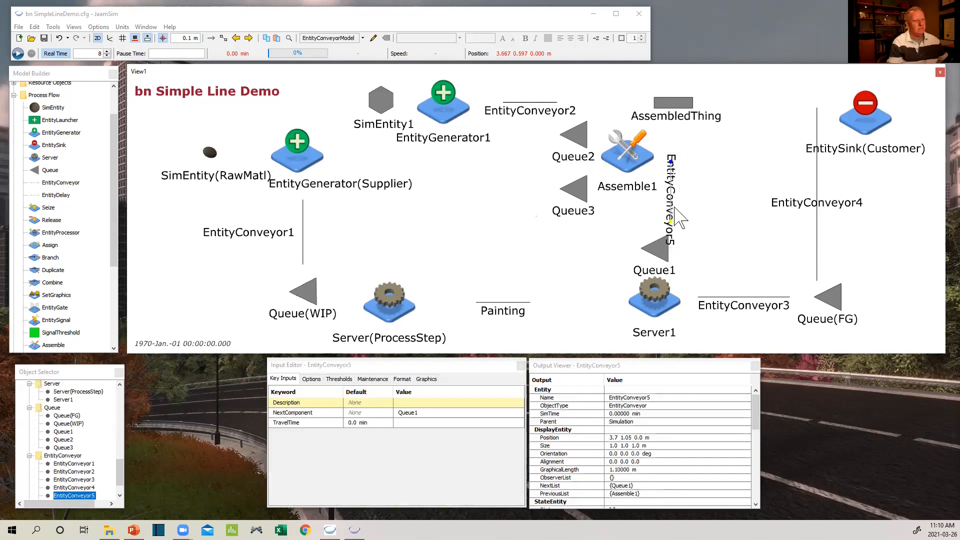
click(669, 226)
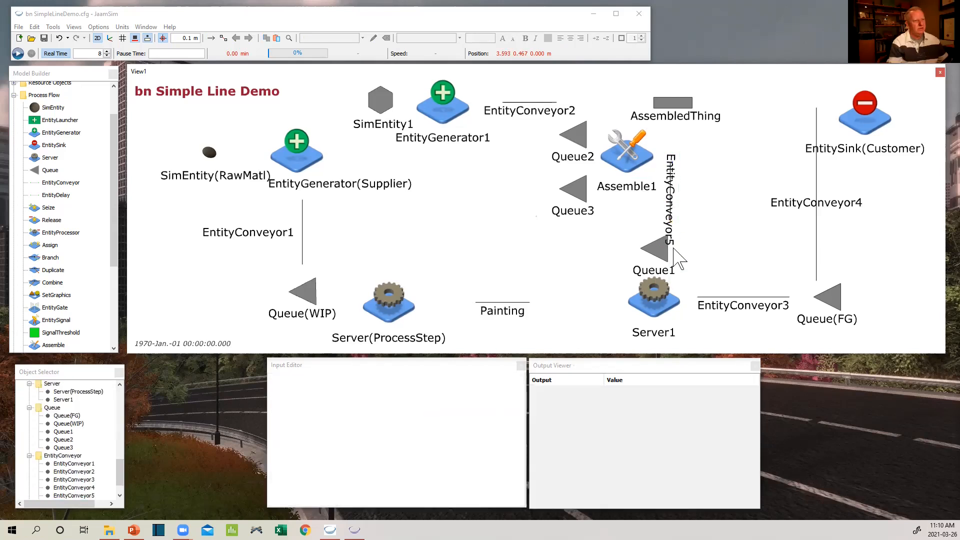
click(676, 243)
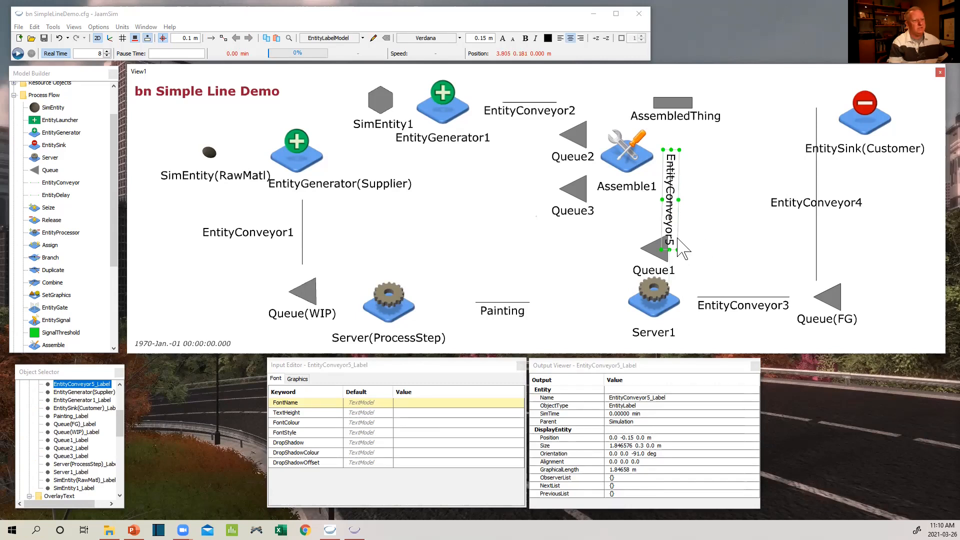
drag(693, 236, 719, 251)
click(779, 251)
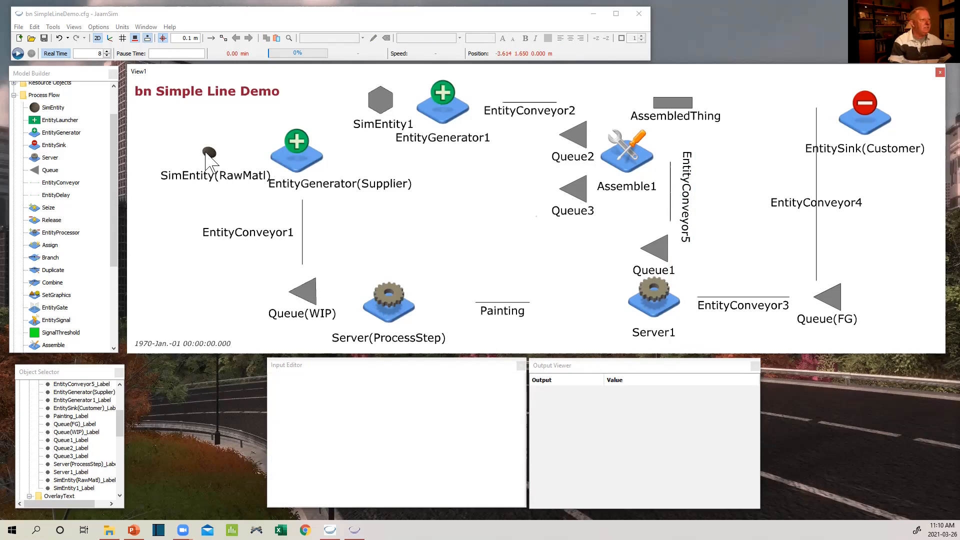
click(207, 153)
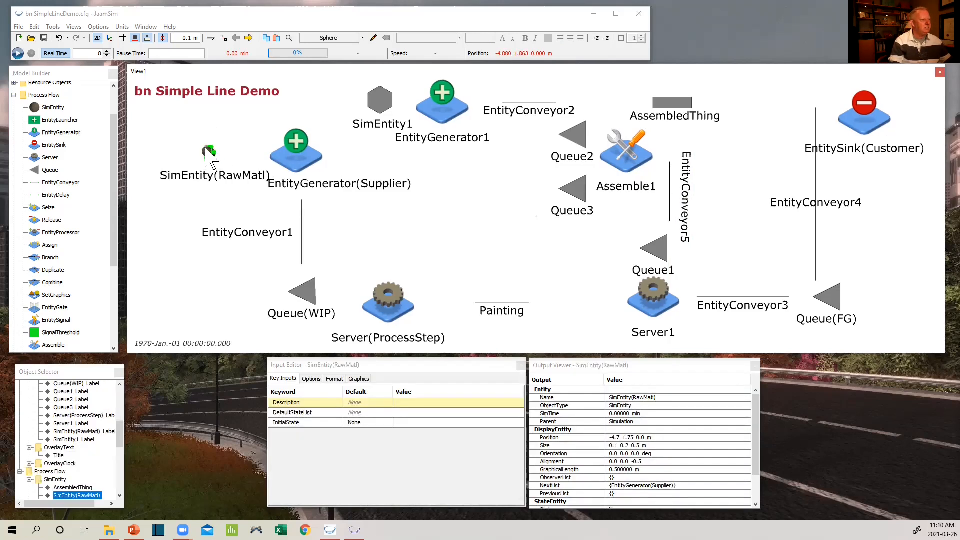
drag(210, 146, 211, 142)
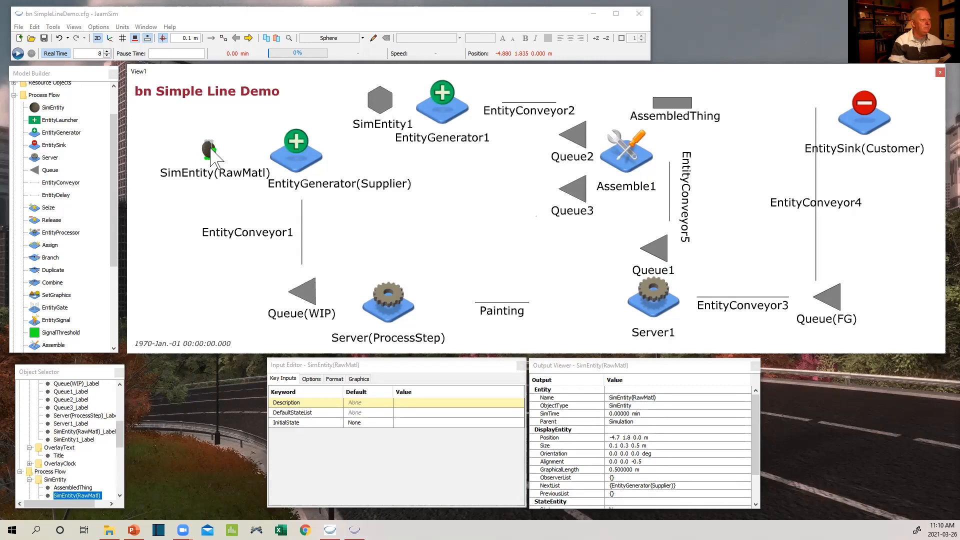
key(ctrl+z)
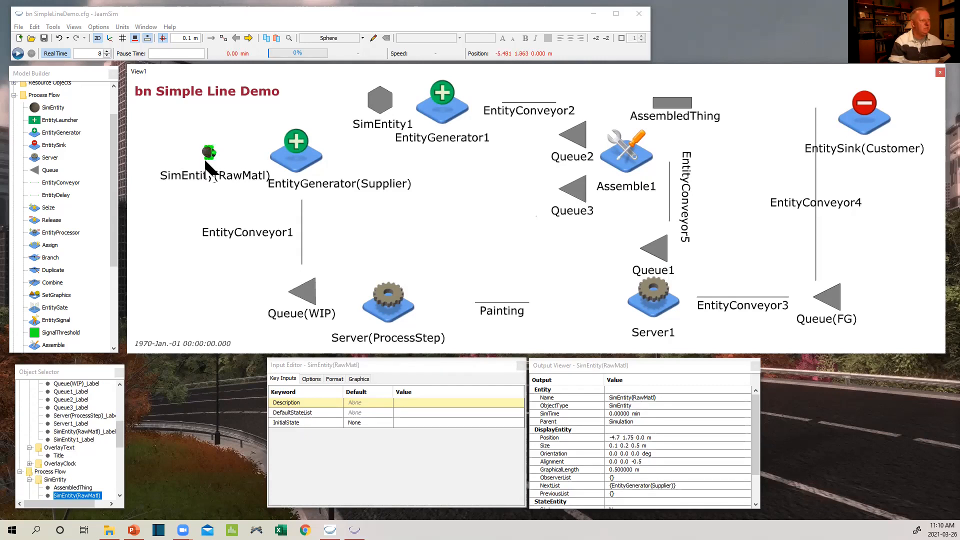
click(206, 162)
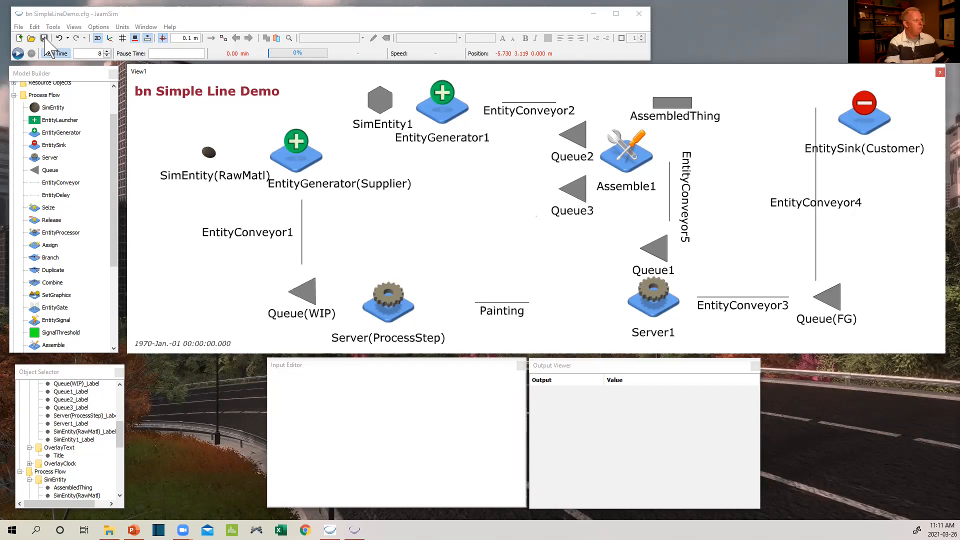
Save the model configuration and start the simulation run.
click(45, 39)
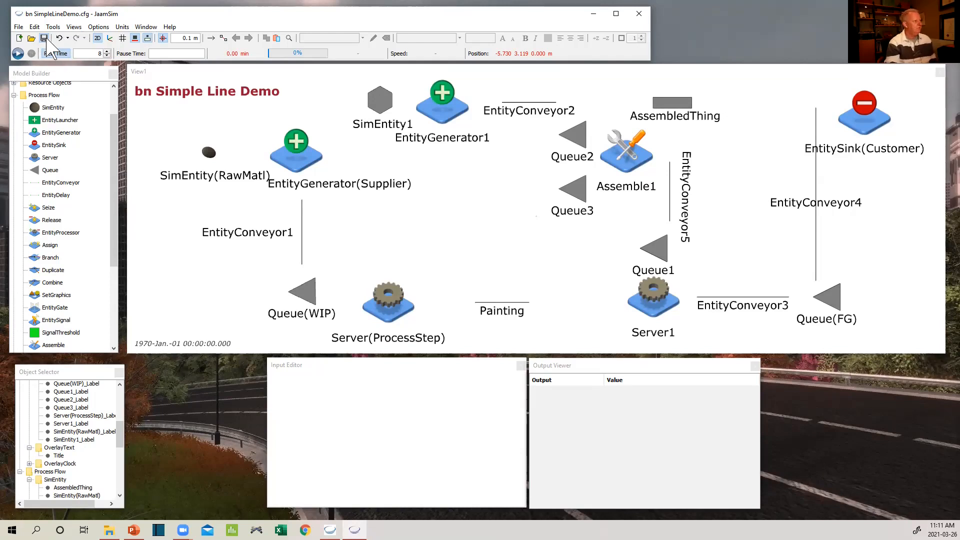
click(18, 54)
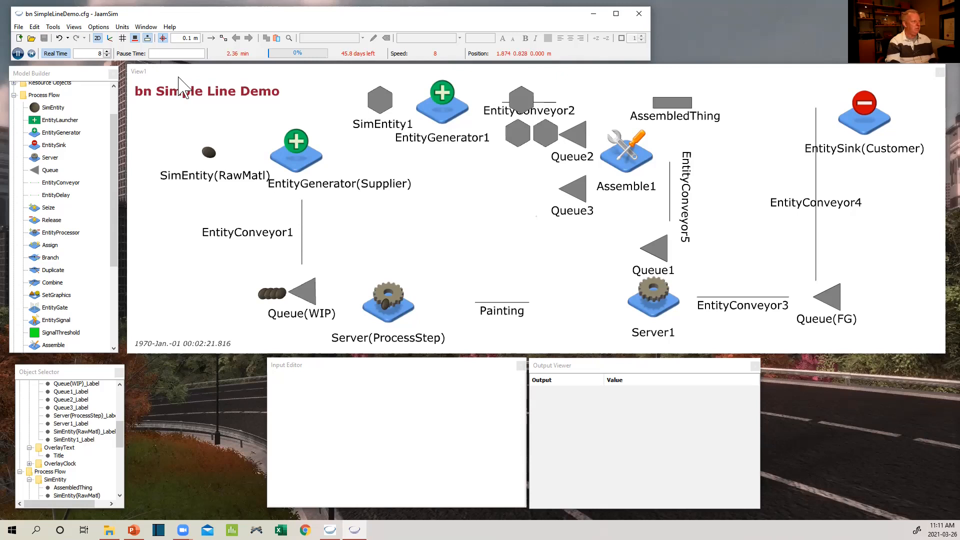
Set the simulation's real-time speed factor to 16.
double_click(108, 51)
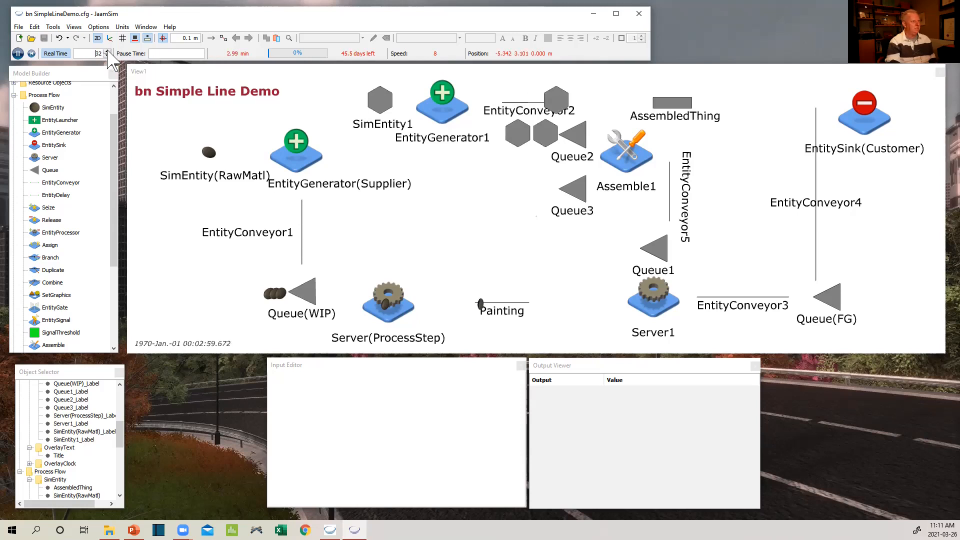
click(107, 51)
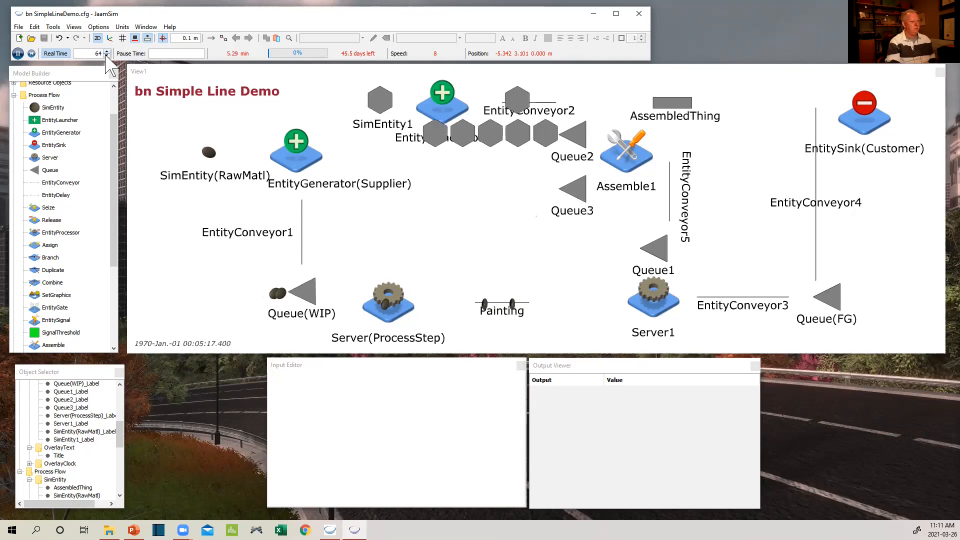
click(106, 55)
click(107, 56)
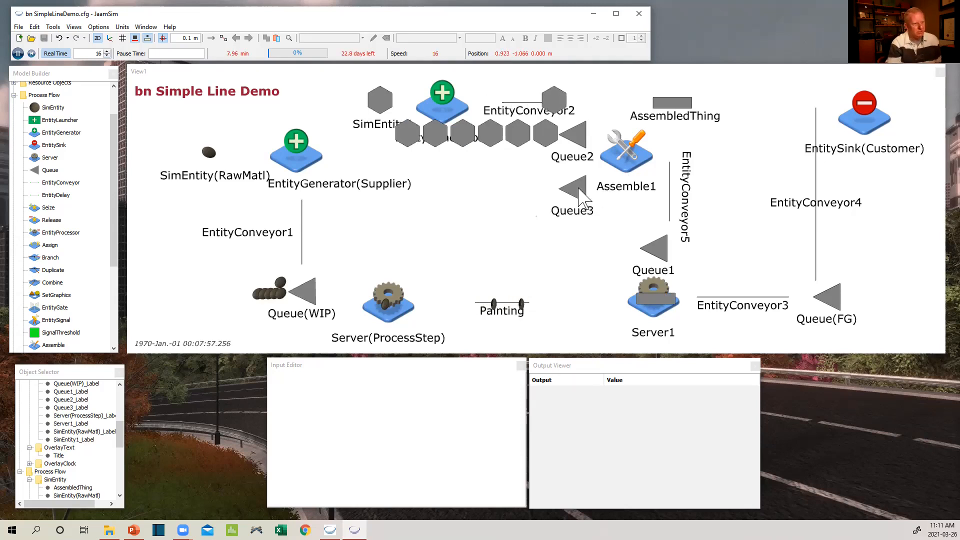
Set the ServiceTime of Assemble1 to 1 min.
click(629, 165)
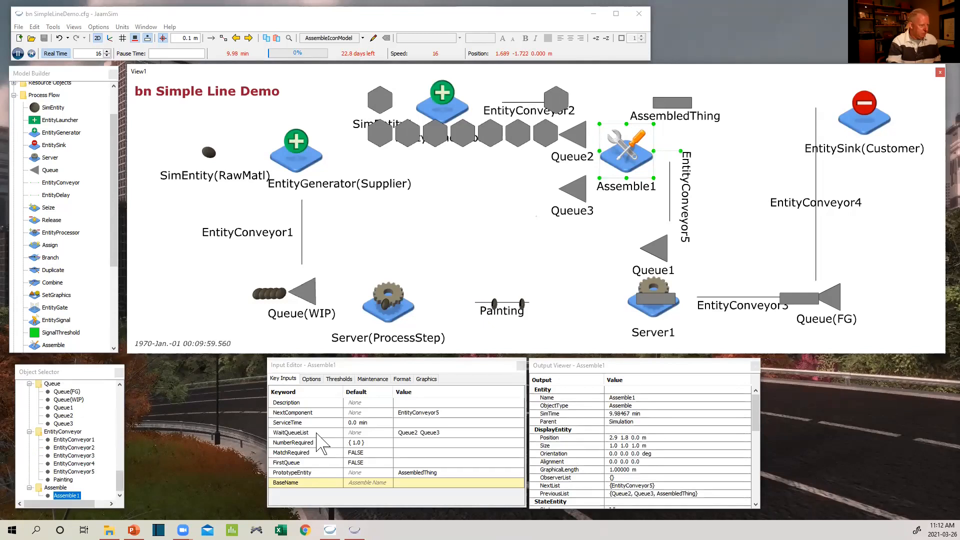
click(407, 423)
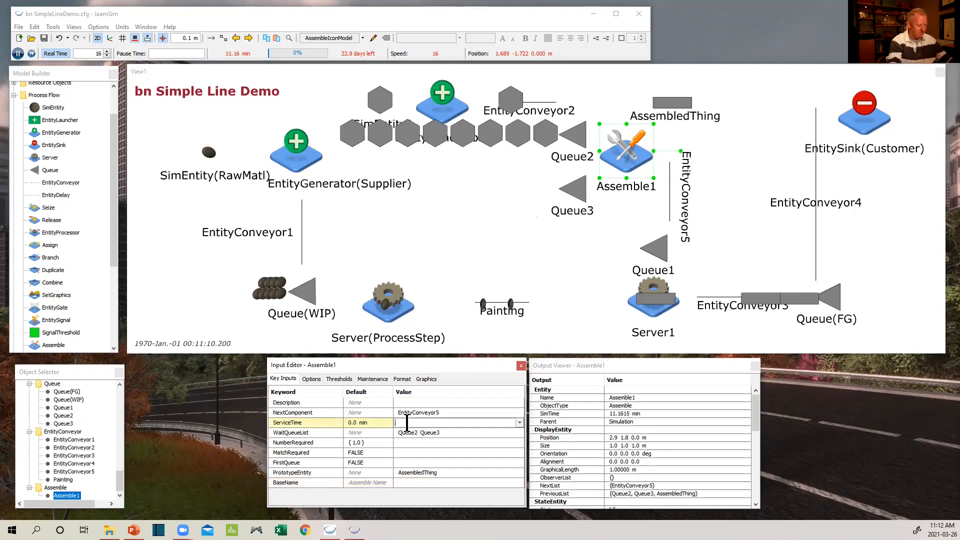
text(1 min)
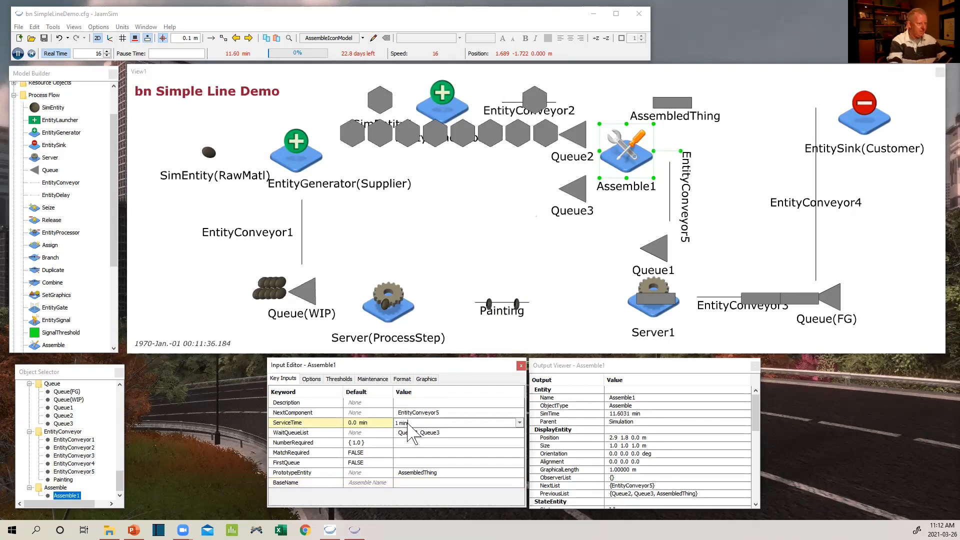
key(Return)
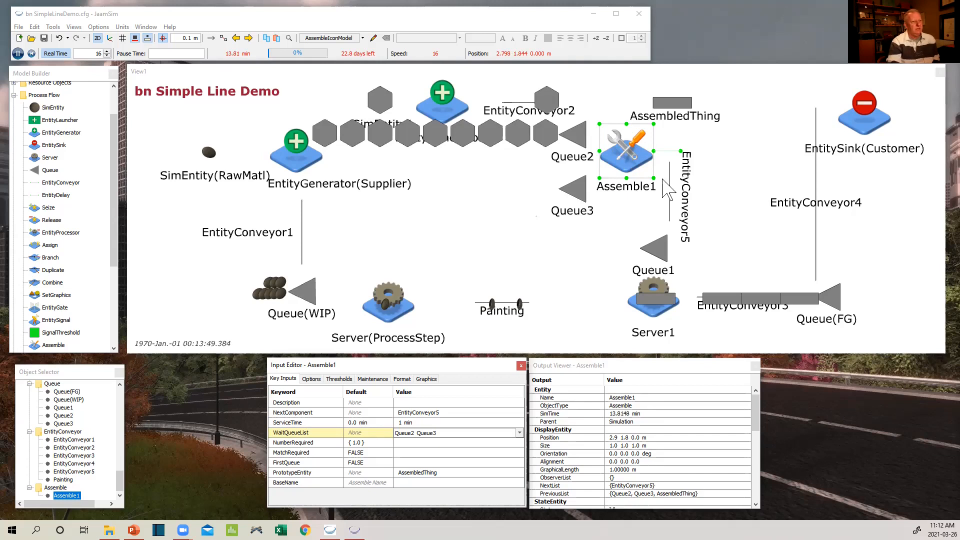
Set the TravelTime of EntityConveyor5, between Assemble1 and Queue1, to 1 min.
click(670, 199)
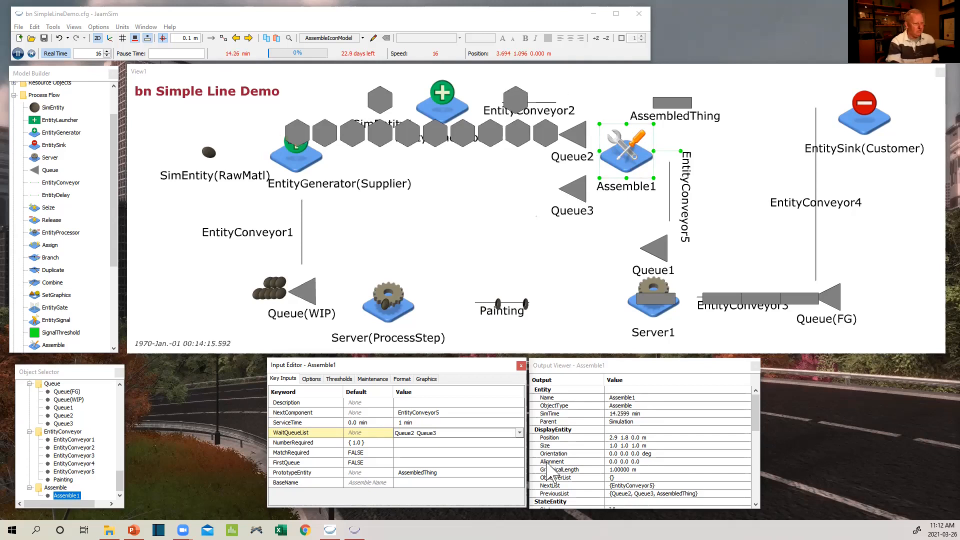
click(412, 422)
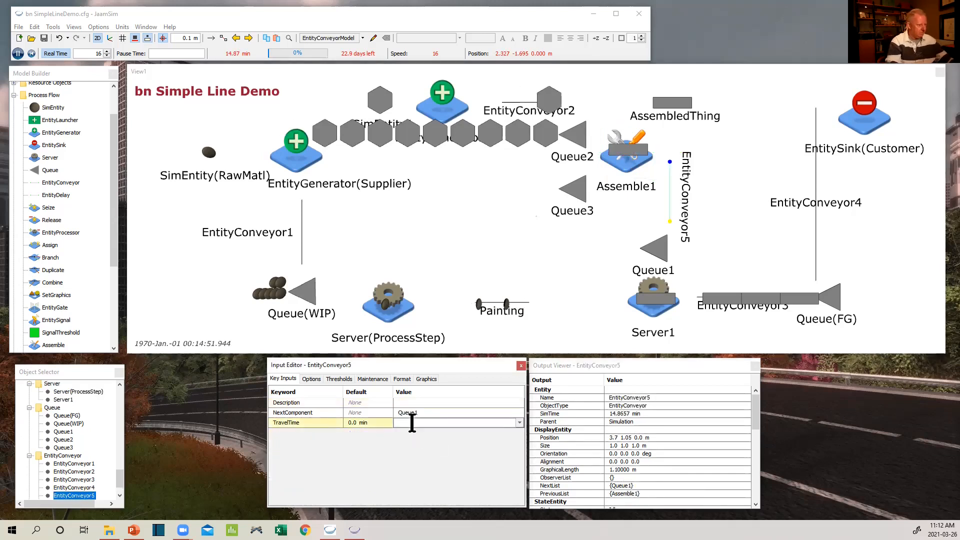
text(1)
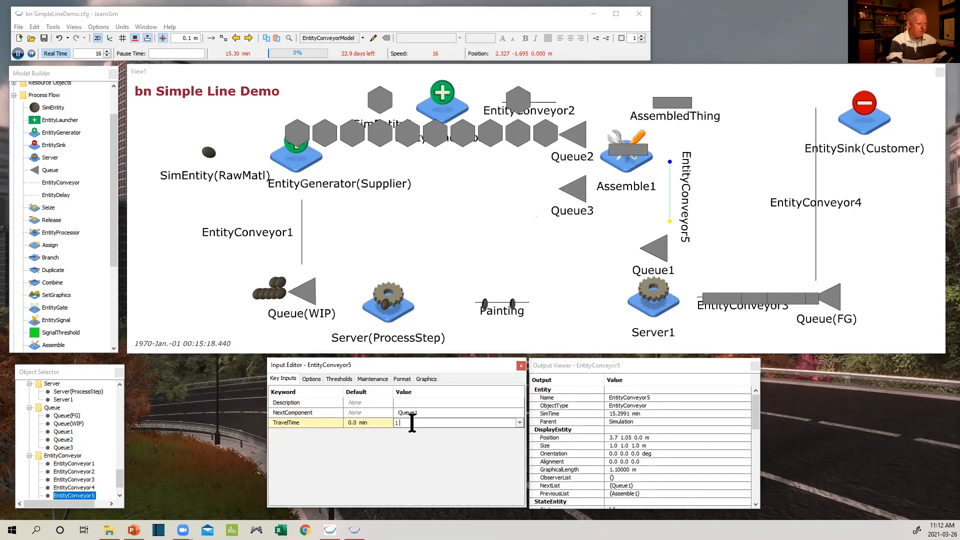
text( min)
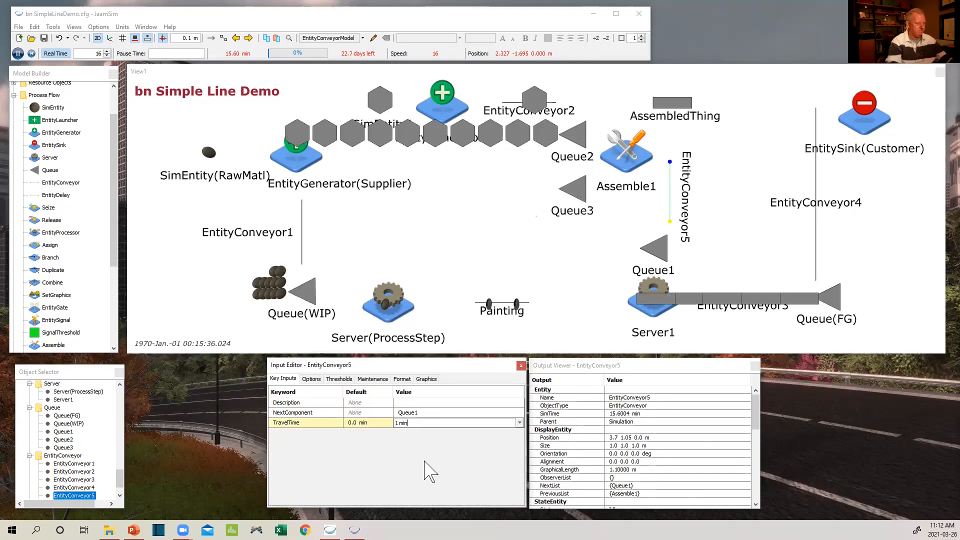
click(446, 413)
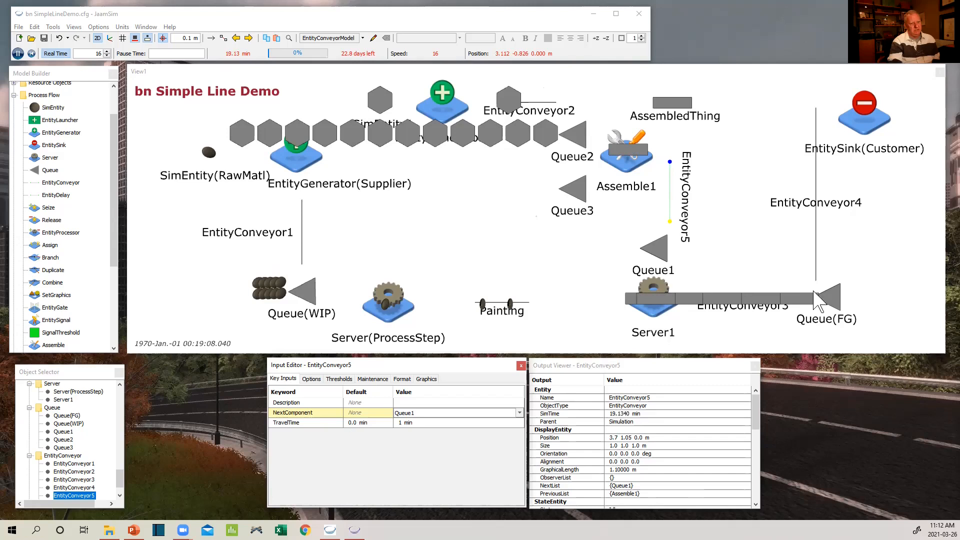
Set the TravelTime of EntityConveyor4, leading to the customer sink, to 3 min.
click(817, 247)
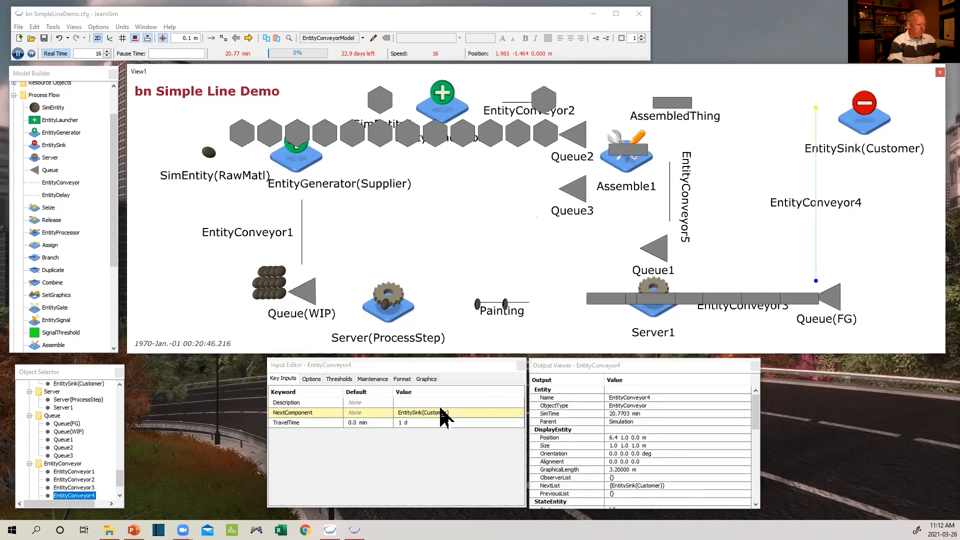
click(416, 423)
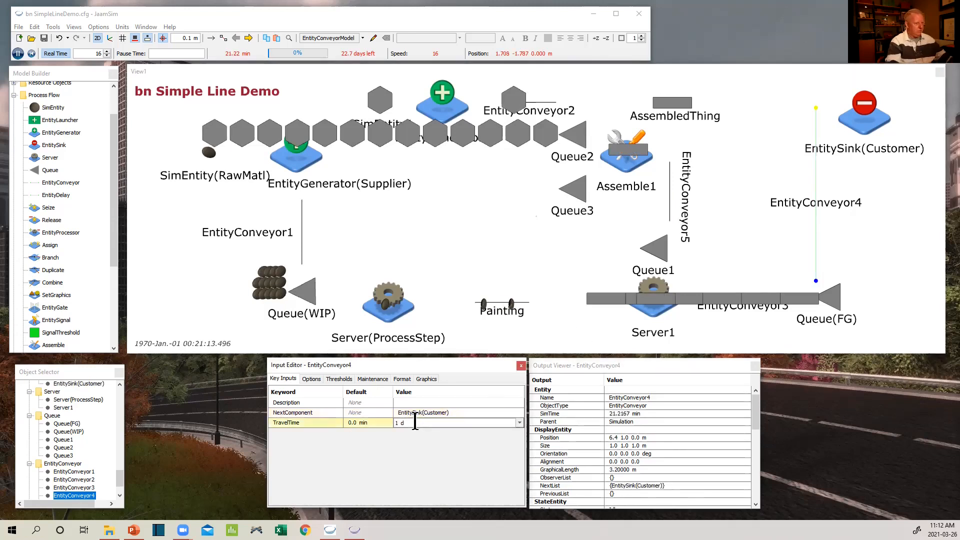
key(BackSpace)
key(BackSpace)
key(BackSpace)
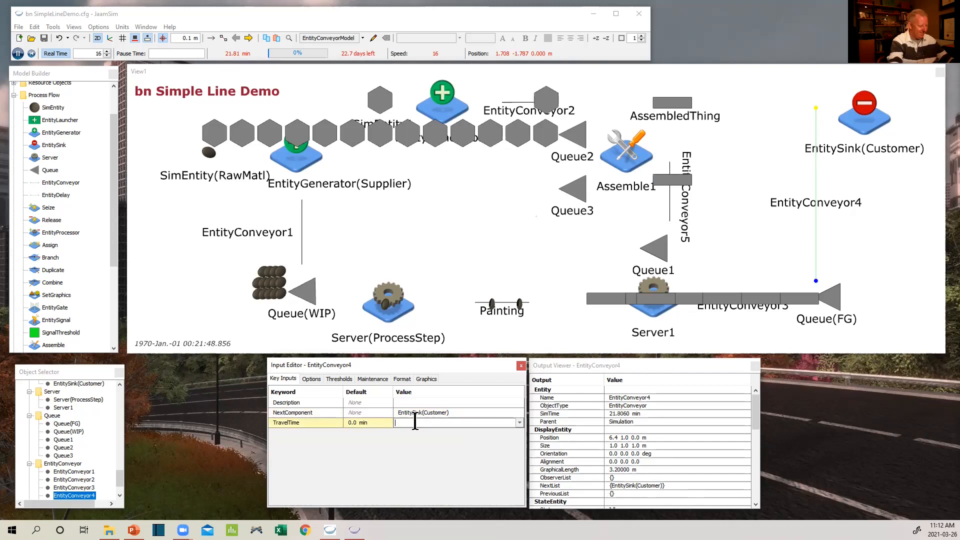
text(3)
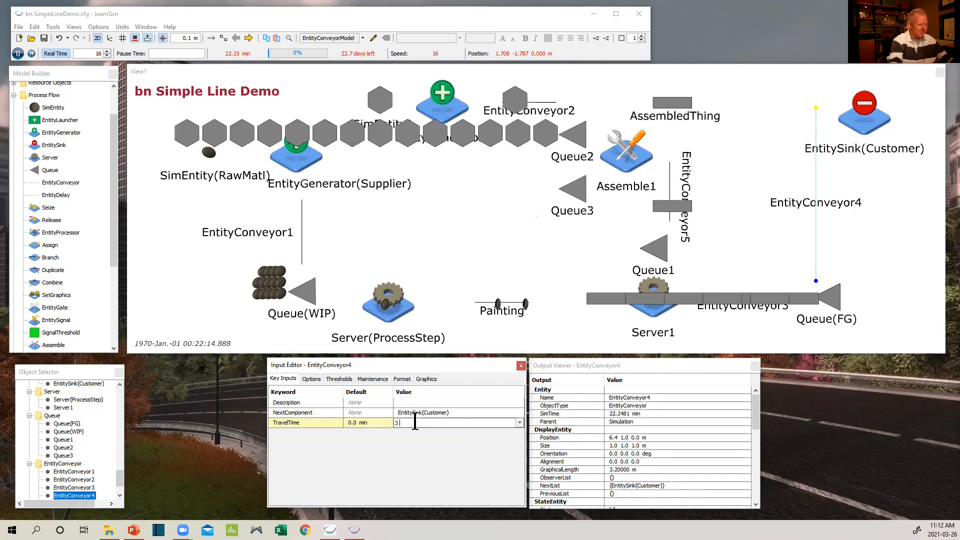
key(Return)
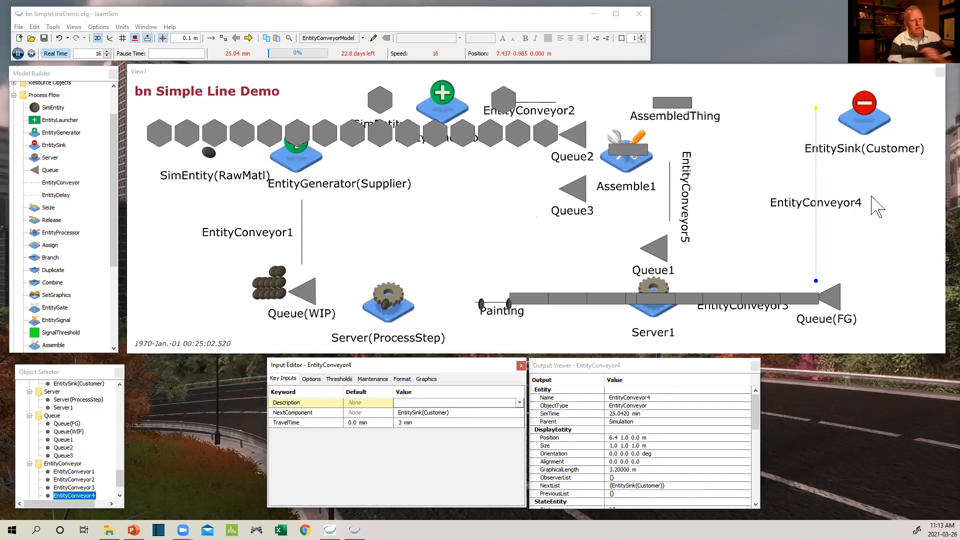
Set the MaxPerLine of Queue(FG) to 5 so its waiting entities stack in several rows.
click(832, 310)
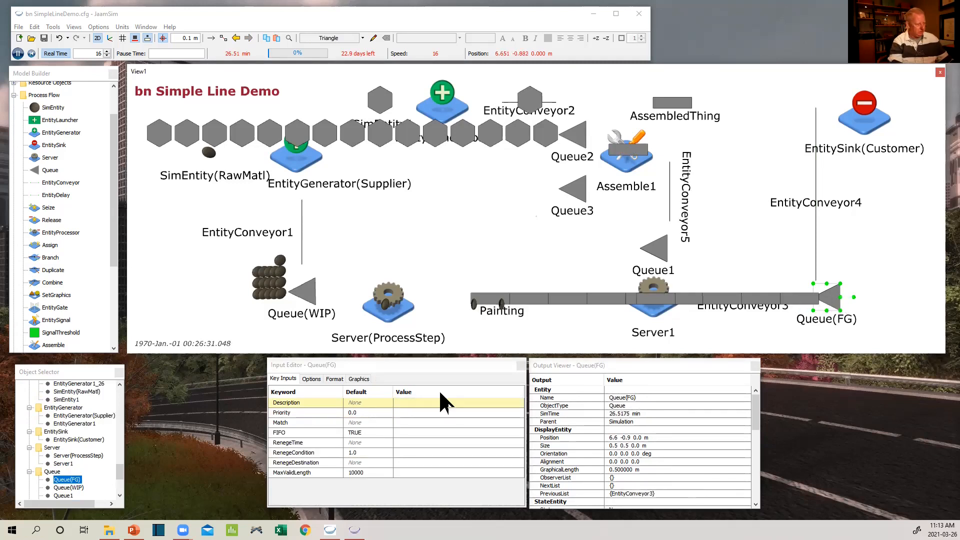
click(336, 380)
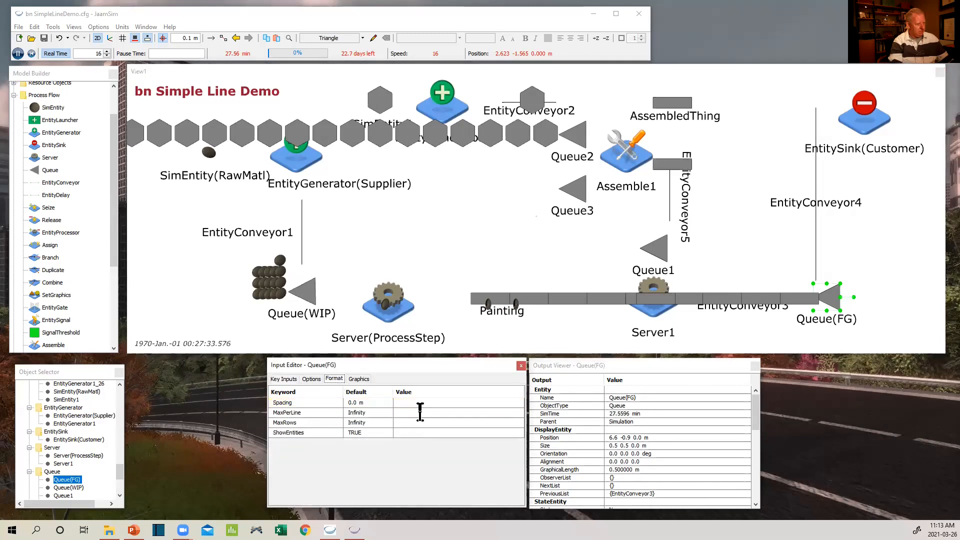
click(421, 413)
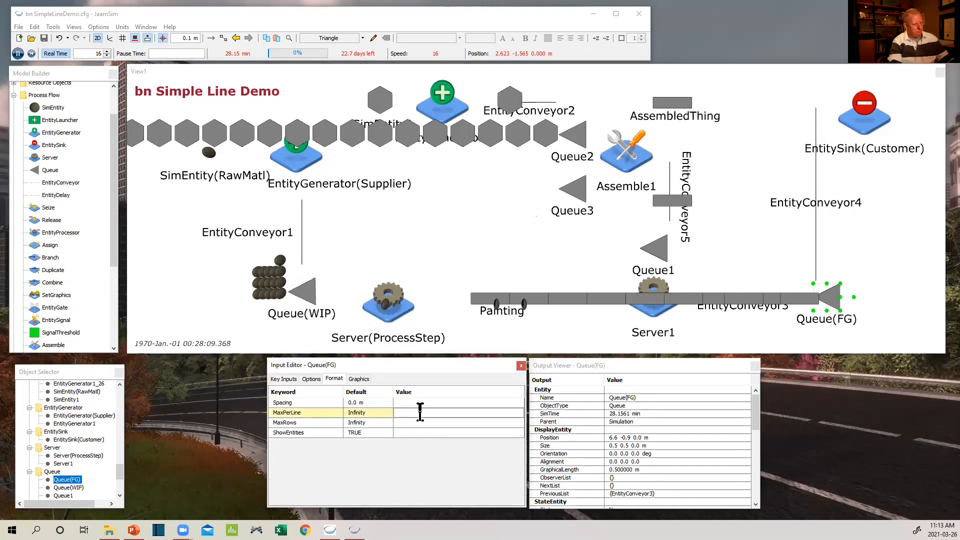
text(5)
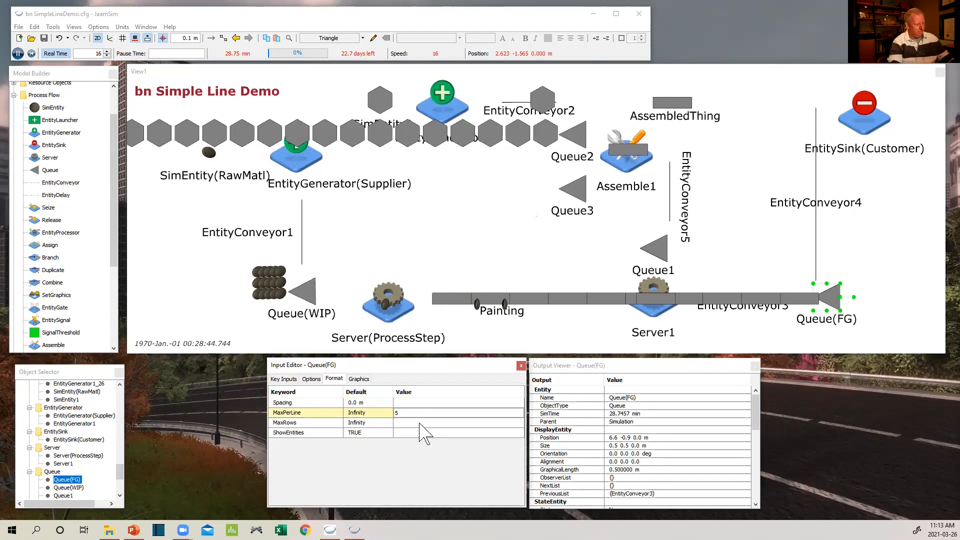
key(Return)
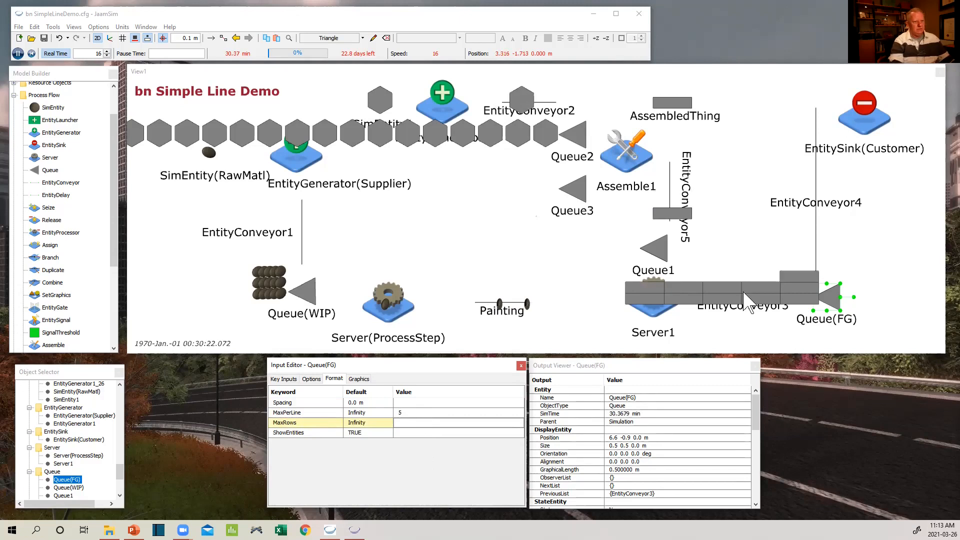
Shorten the AssembledThing entity's rectangle to about 0.5 m wide.
click(826, 296)
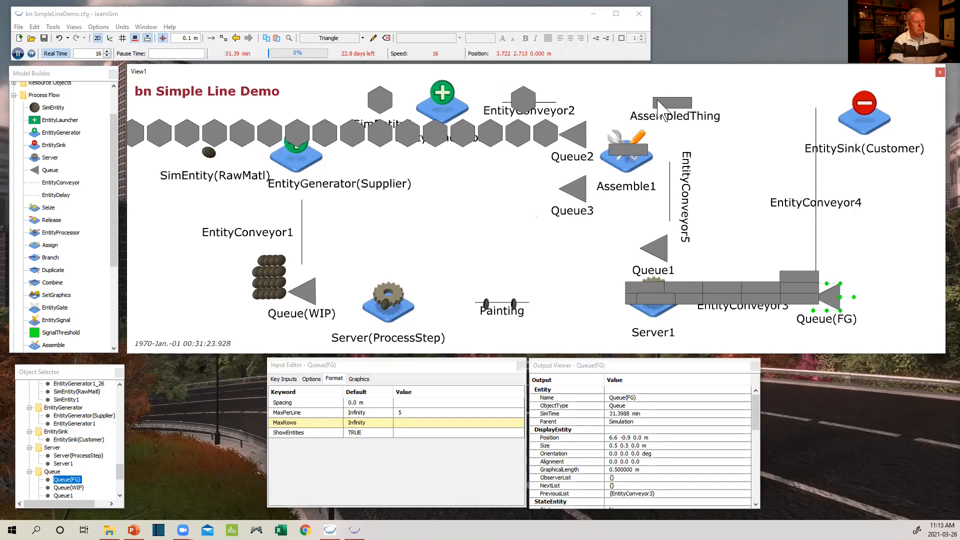
click(655, 100)
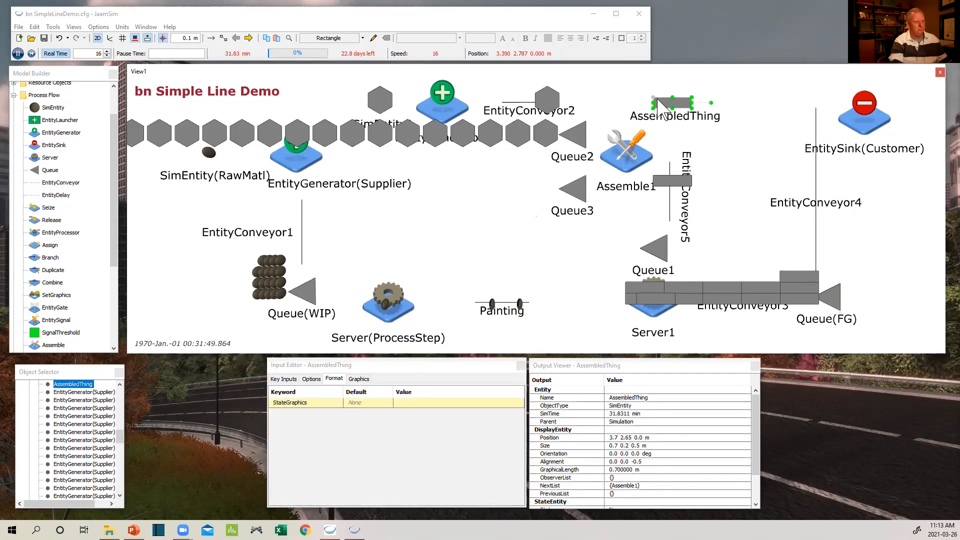
drag(662, 99, 665, 99)
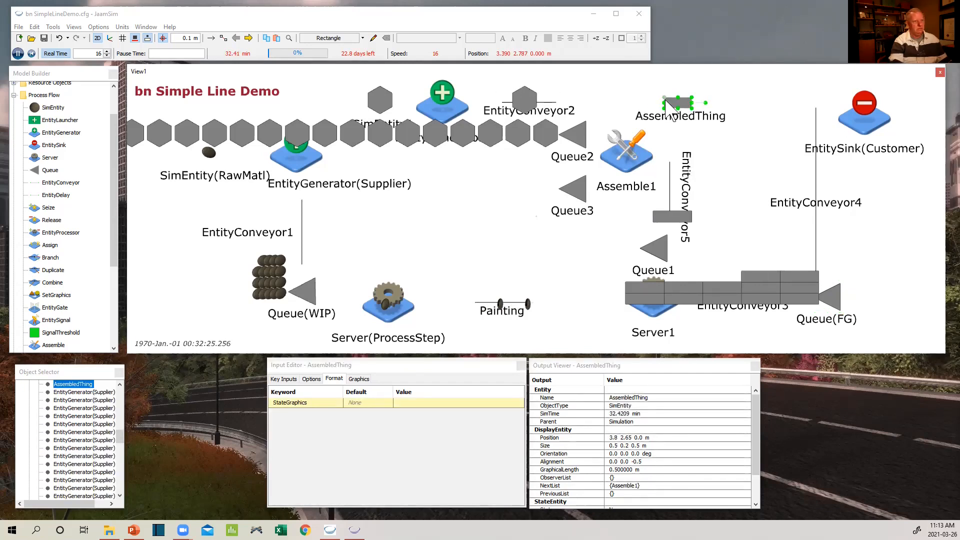
Move Queue(FG) to about 7.9, -0.7 m and shift EntityConveyor3 down to about 5.15, -1.1 m.
click(835, 299)
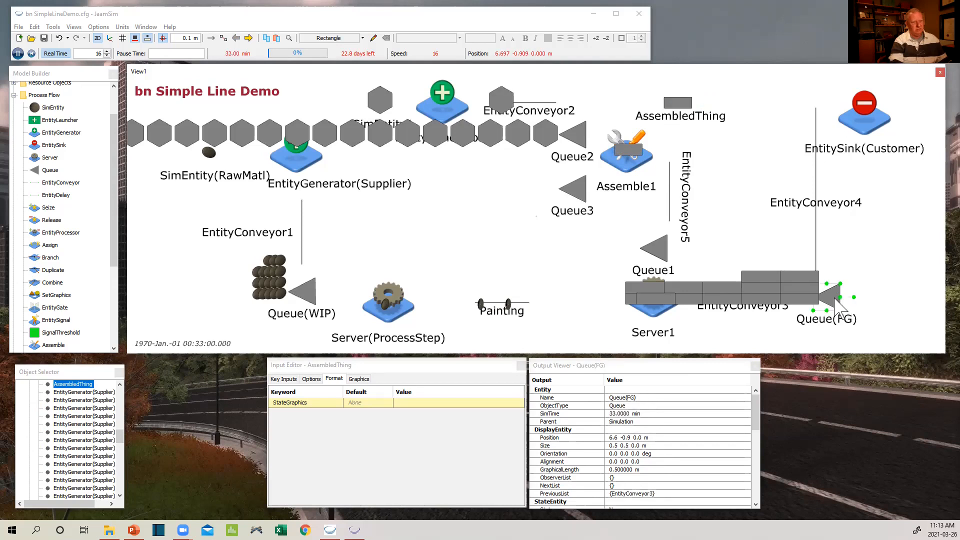
drag(900, 286, 899, 288)
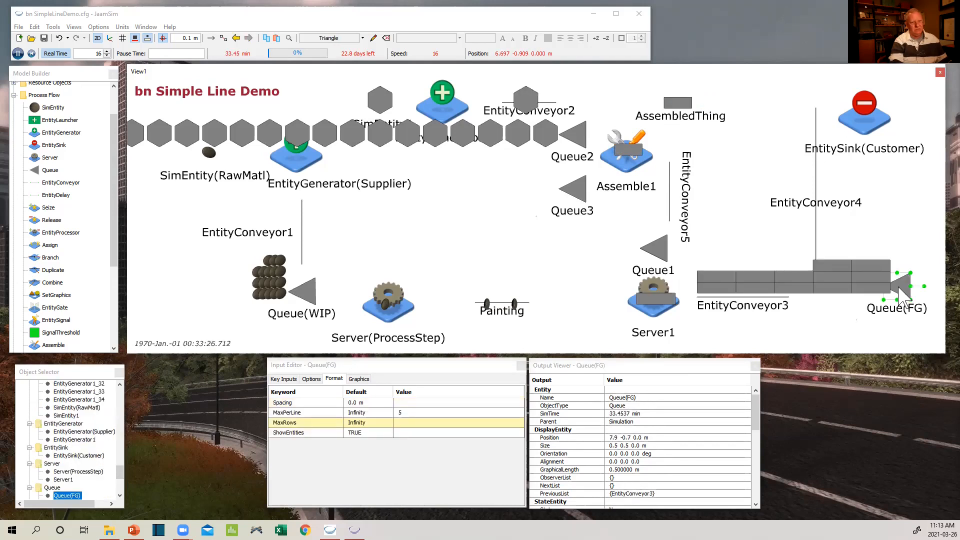
click(727, 306)
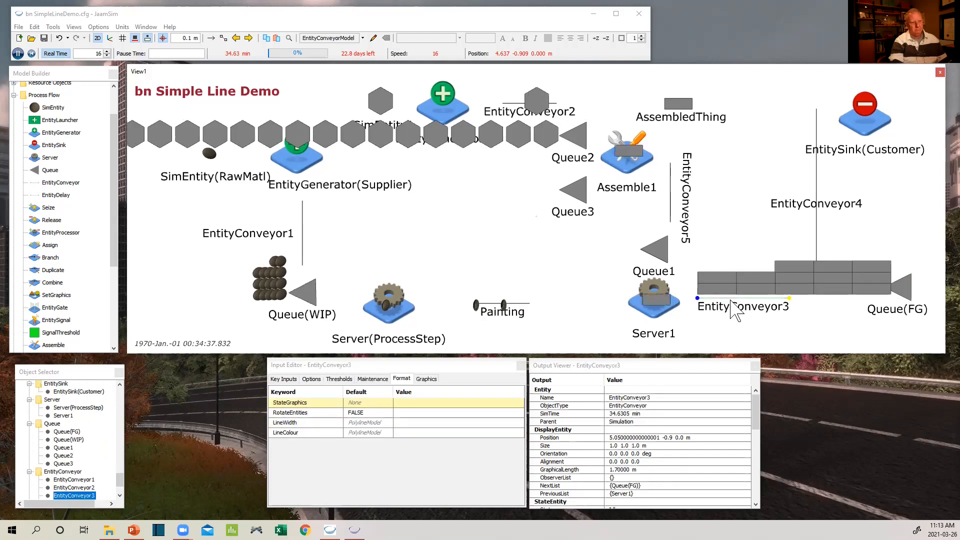
mouse_move(741, 310)
mouse_down()
mouse_move(752, 325)
mouse_move(739, 312)
mouse_up()
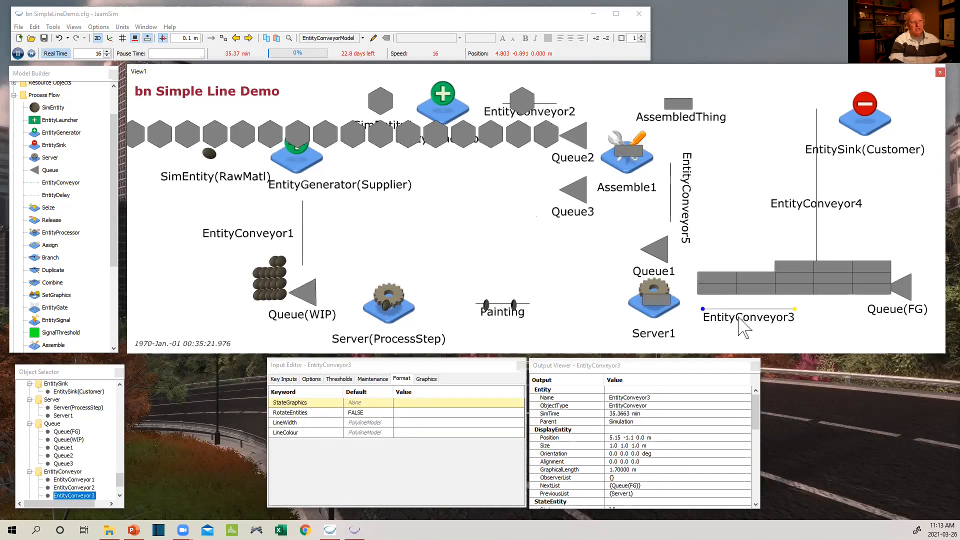
Reposition EntityConveyor4 clear of the finished-goods stack, shorten it to about 2.7 m, and shift EntitySink(Customer) toward its upper end.
click(817, 245)
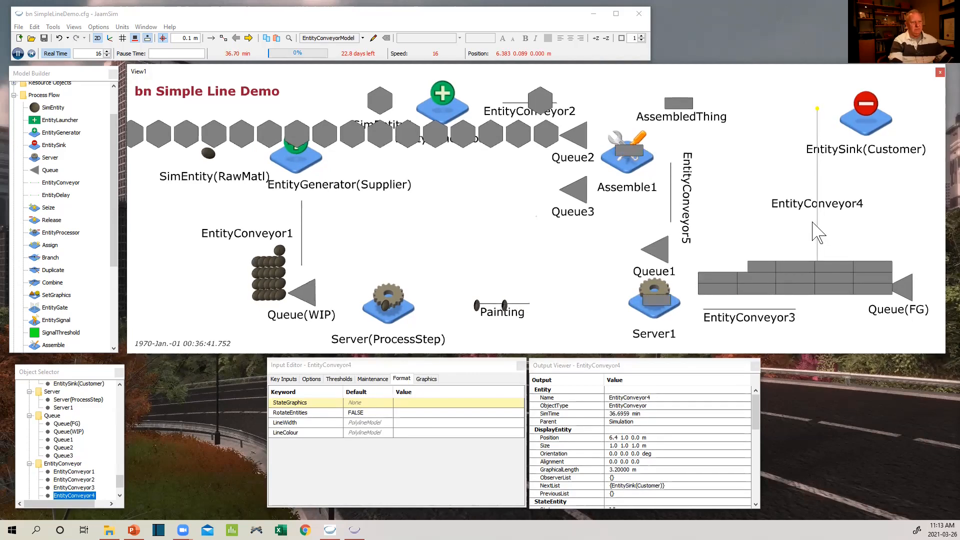
scroll(819, 233, down, 2)
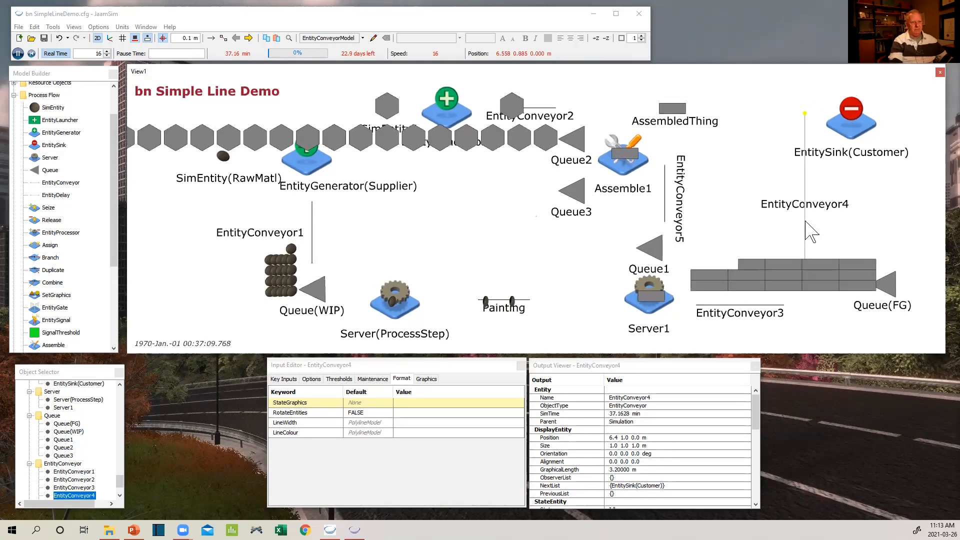
scroll(800, 232, down, 1)
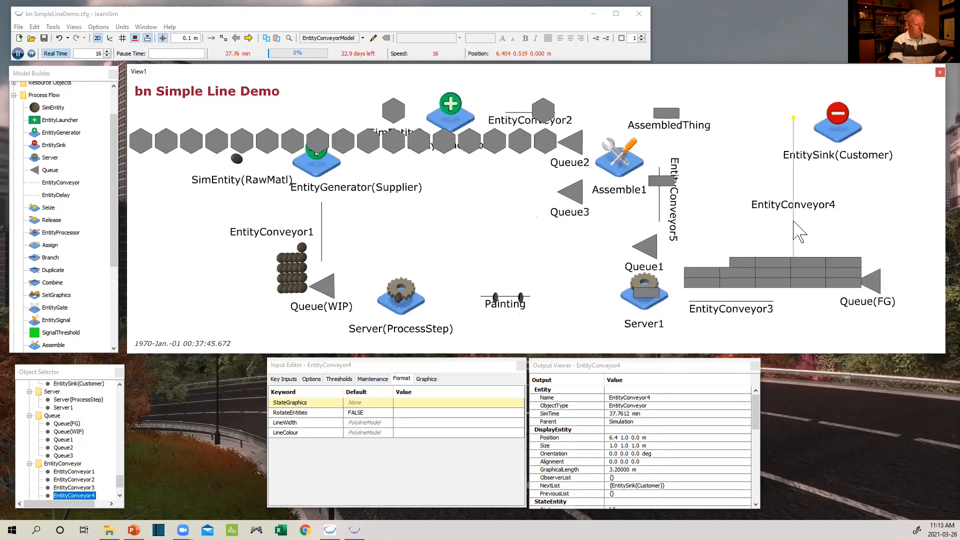
drag(789, 200, 789, 193)
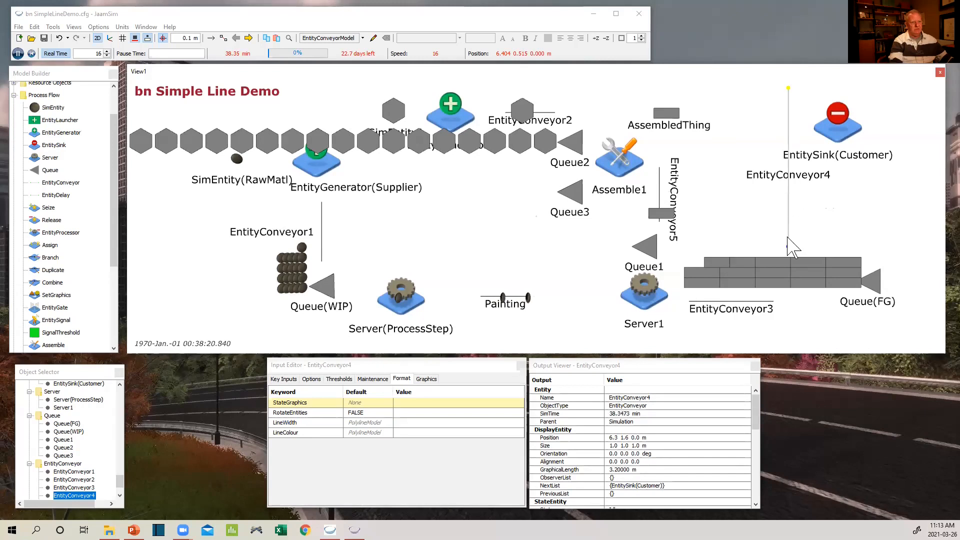
mouse_move(789, 244)
mouse_down()
mouse_move(789, 203)
mouse_move(789, 249)
mouse_up()
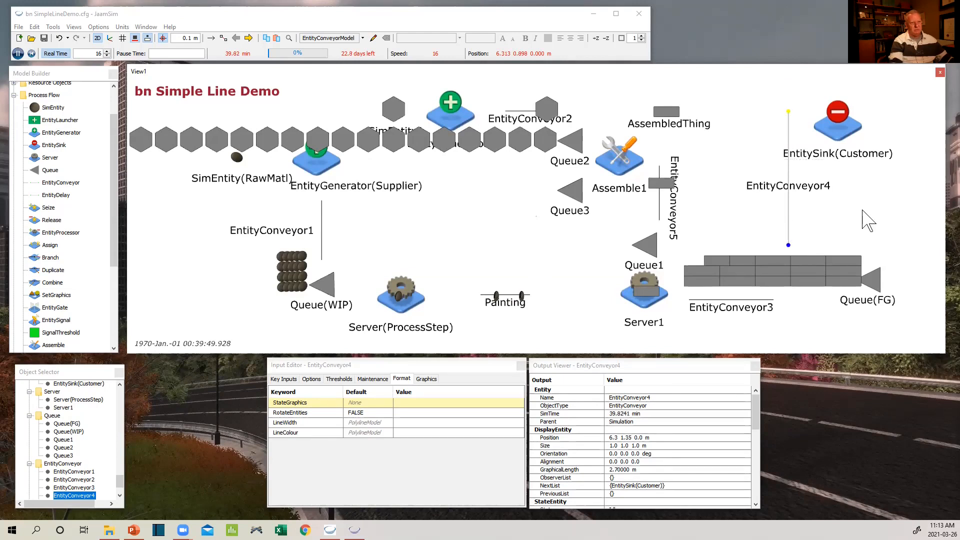
drag(846, 138, 835, 123)
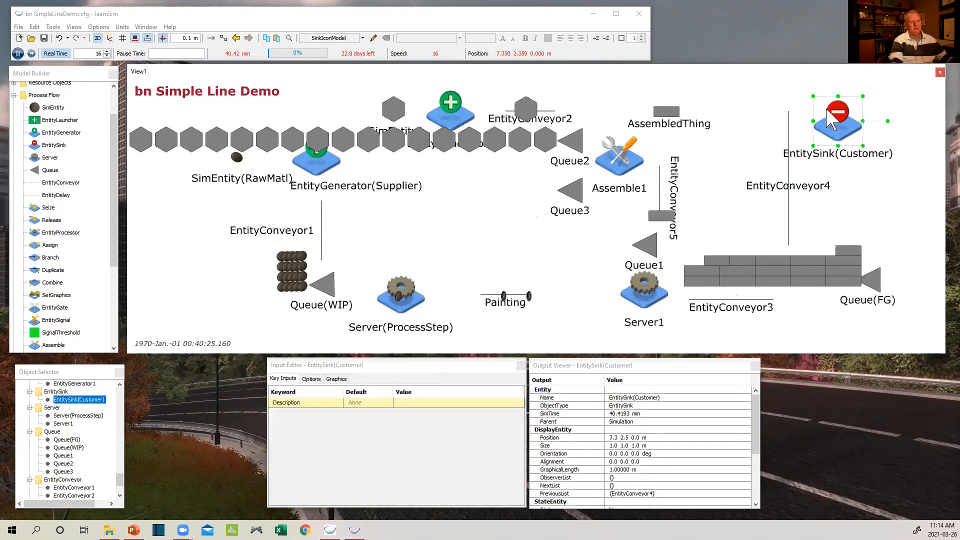
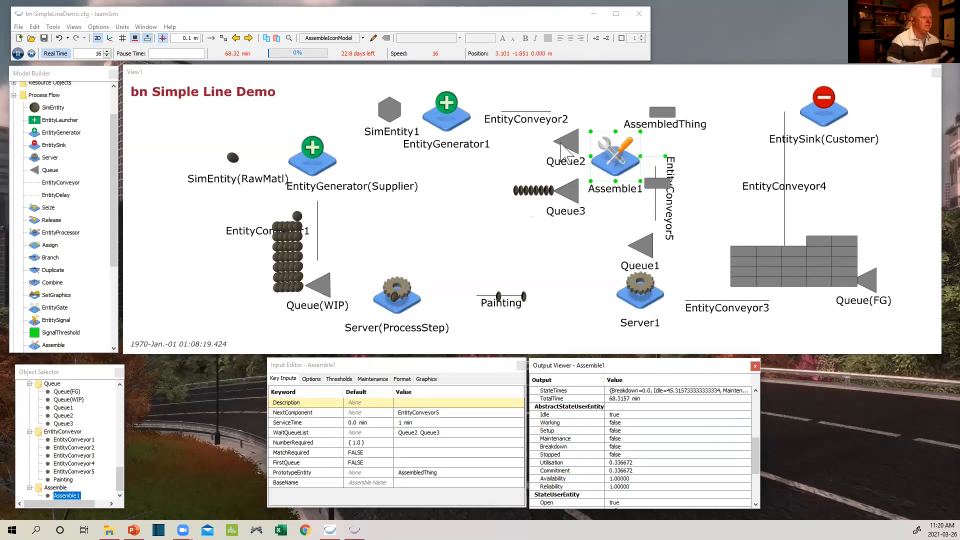
Set the NumberRequired of Assemble1 to 1 entity from Queue2 and 2 from Queue3.
click(532, 112)
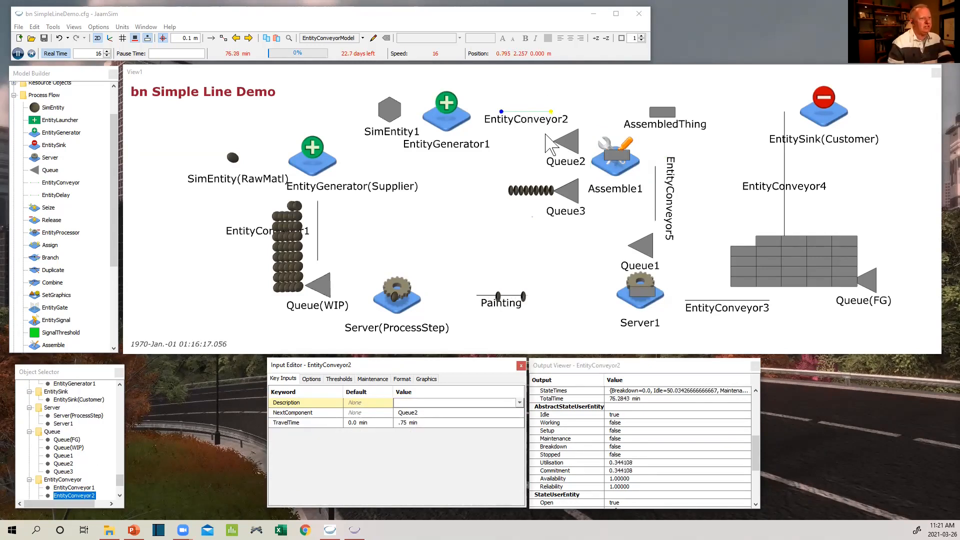
click(613, 167)
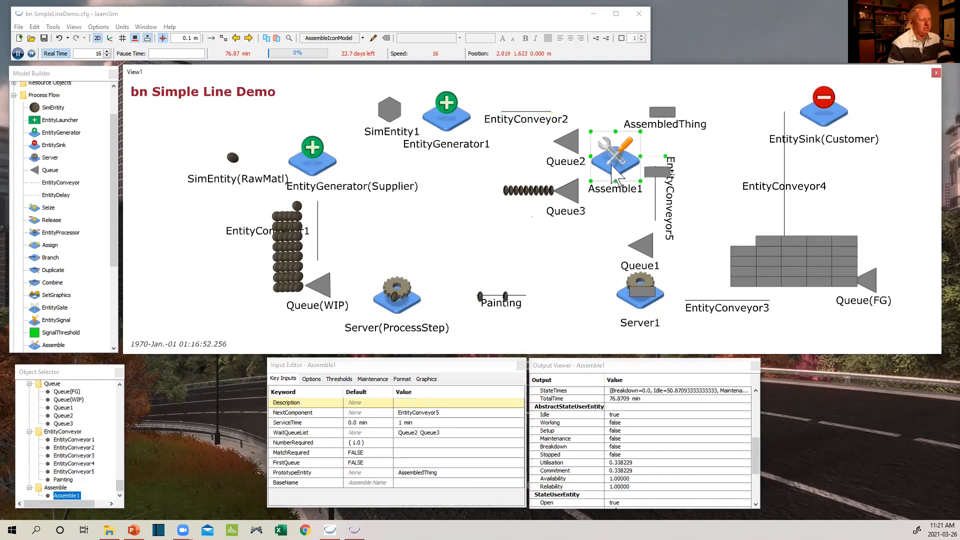
click(311, 443)
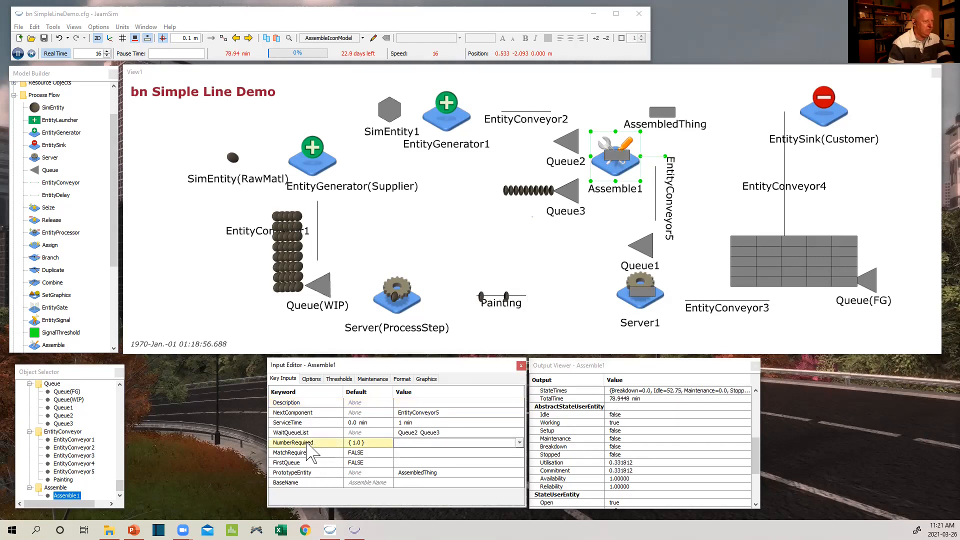
mouse_move(307, 444)
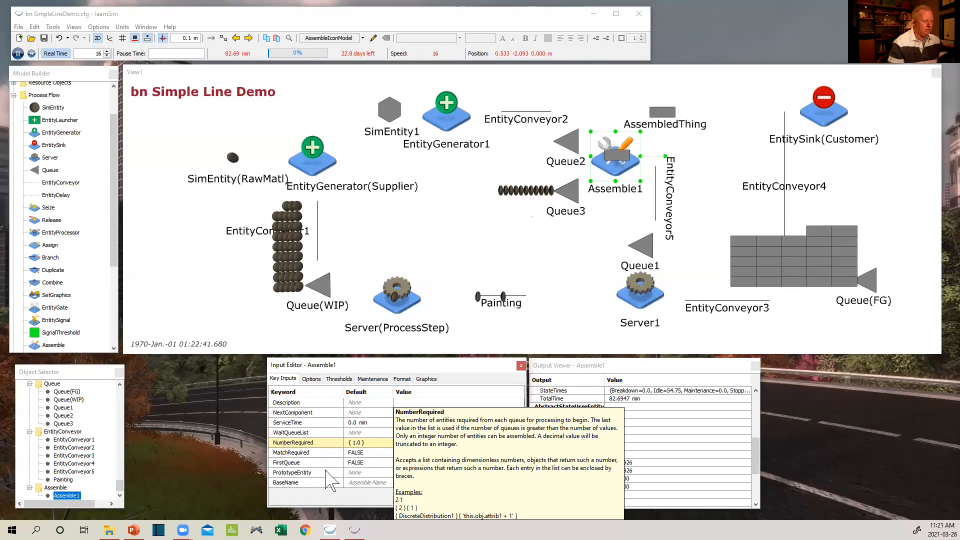
click(412, 444)
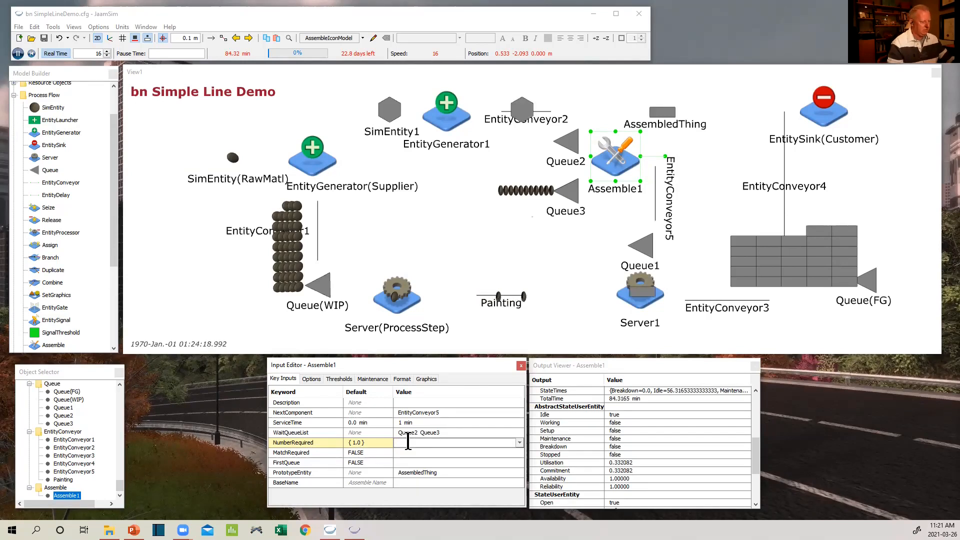
text(1)
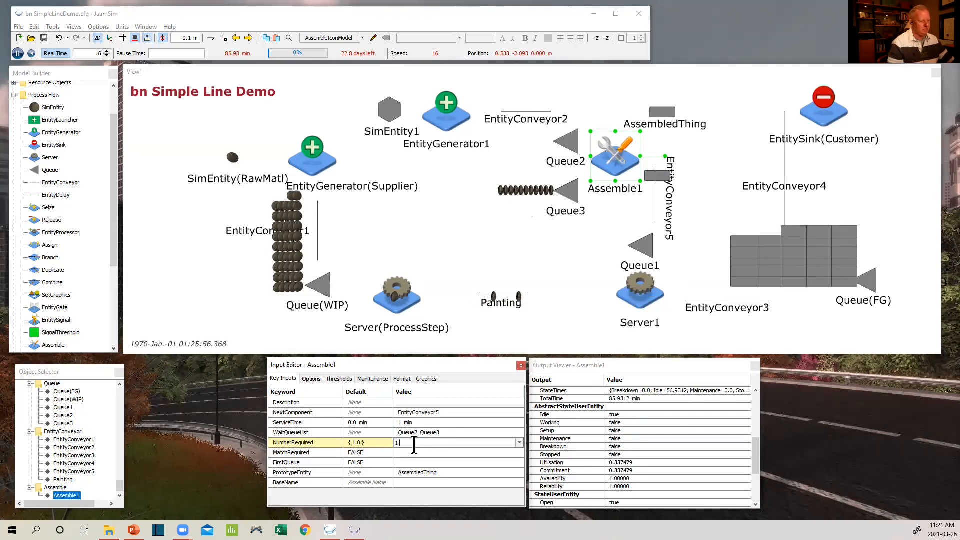
text(2)
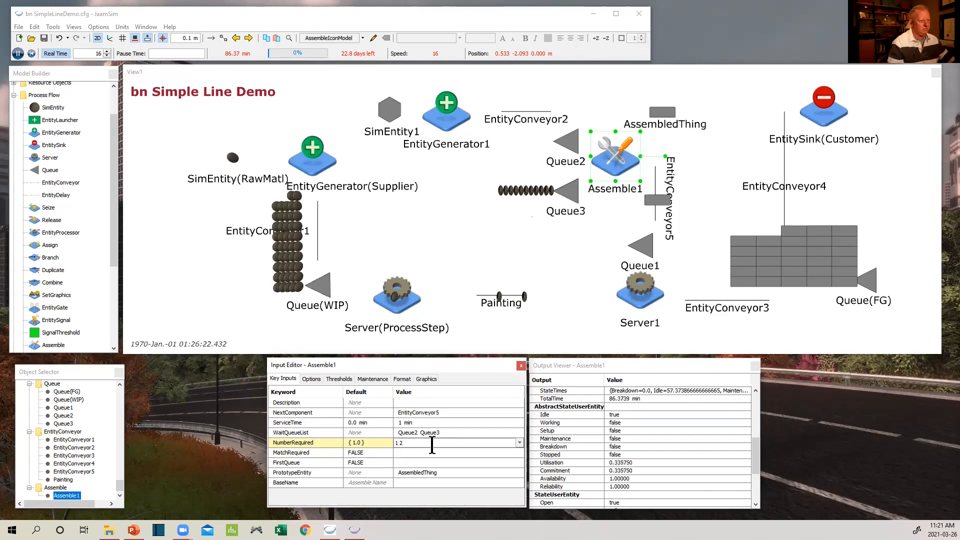
click(429, 454)
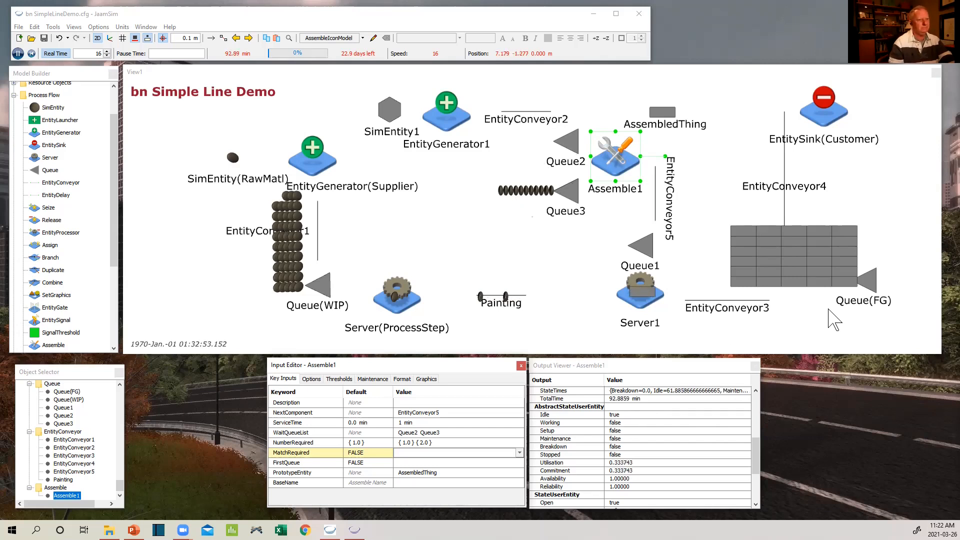
Check the inputs and outputs of Queue(FG) and EntityConveyor4, and pause and reset the simulation to time zero.
click(872, 282)
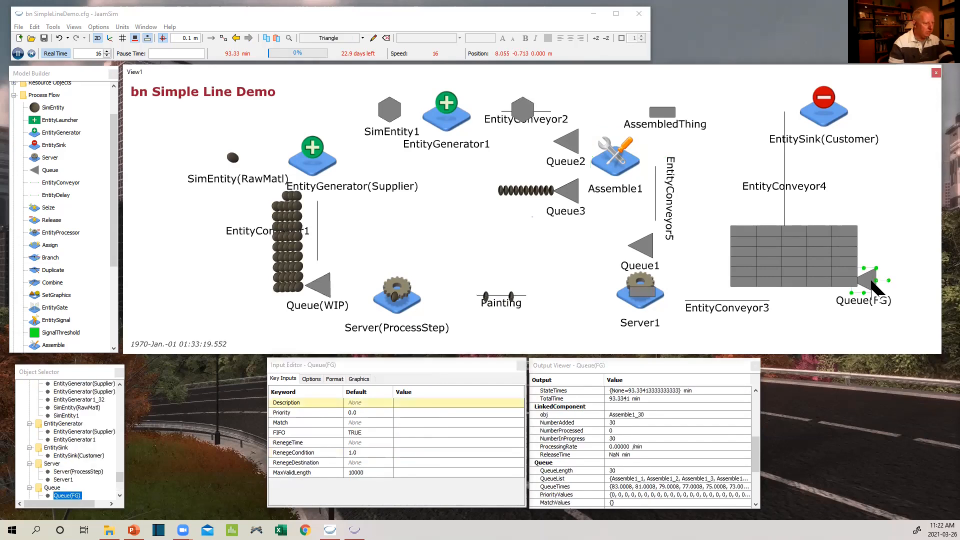
click(785, 174)
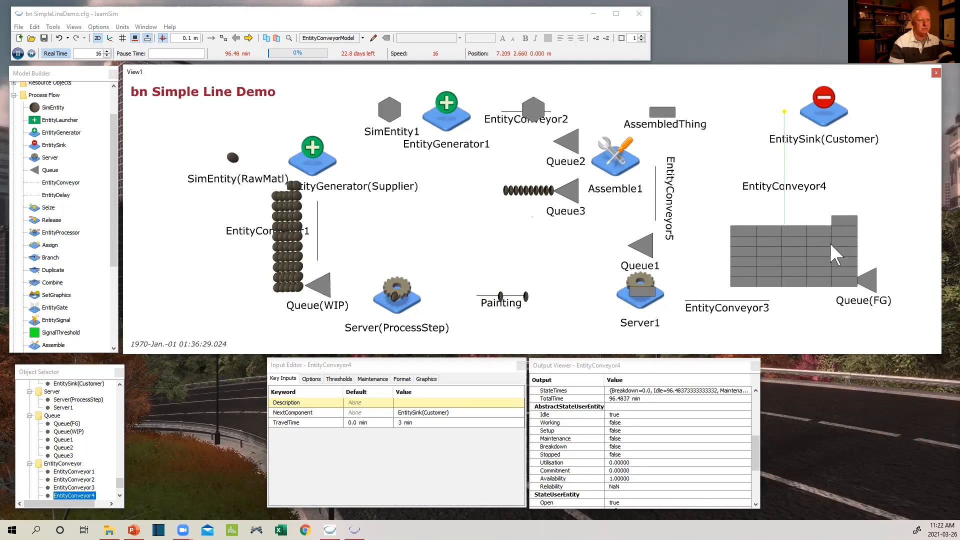
click(866, 280)
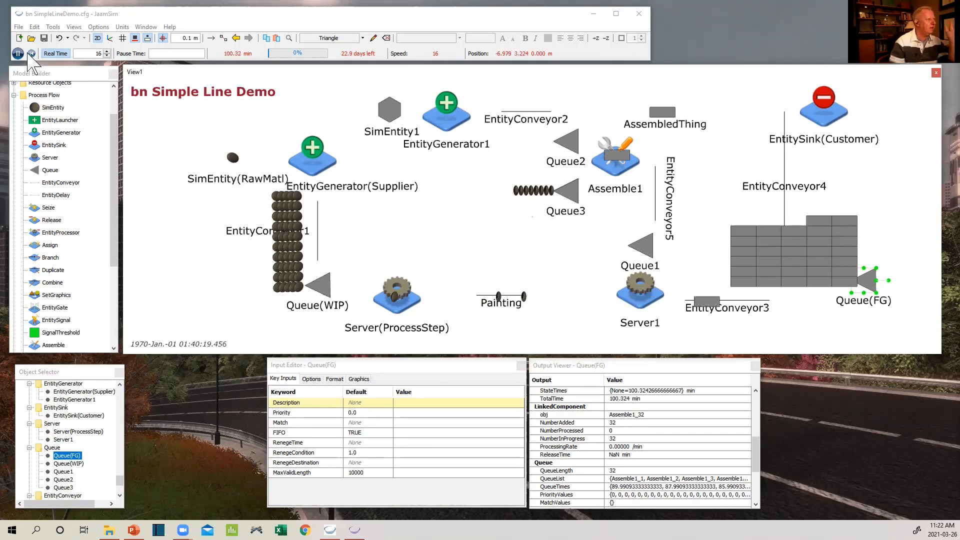
click(18, 54)
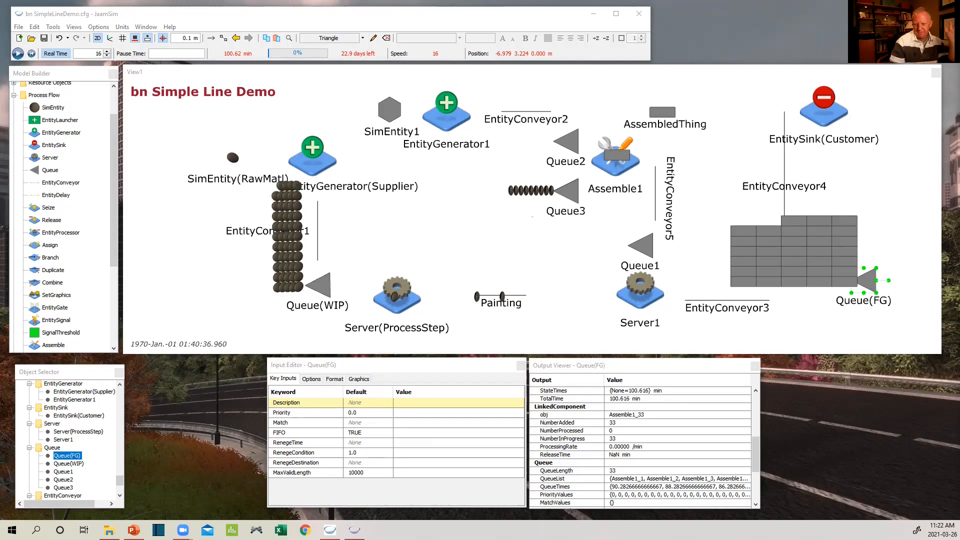
key(Return)
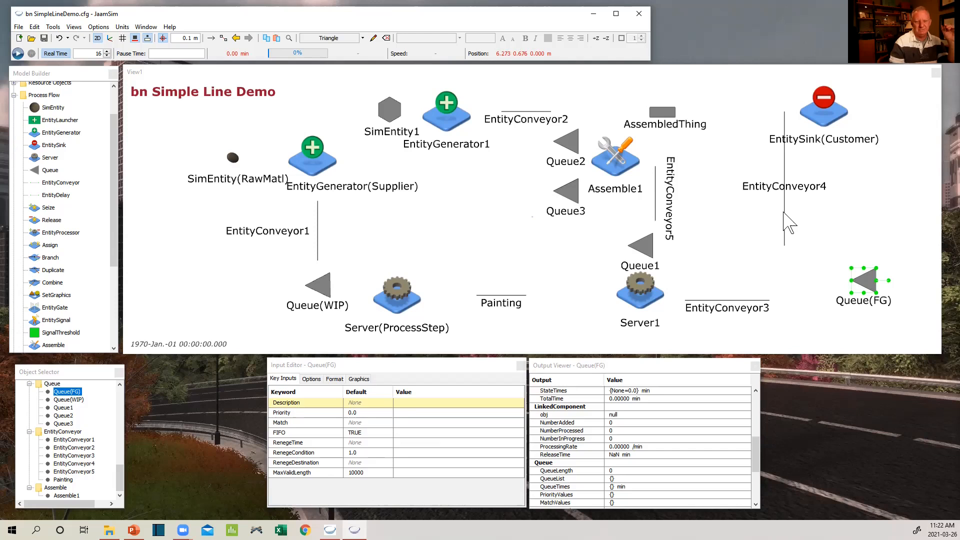
Add a Server between Queue(FG) and the lower end of EntityConveyor4.
drag(62, 156, 799, 247)
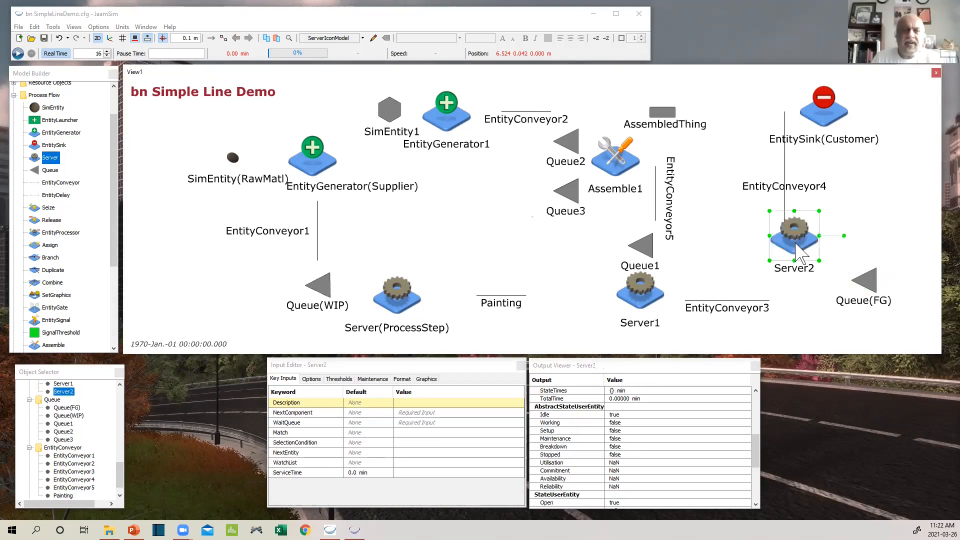
drag(801, 244, 830, 248)
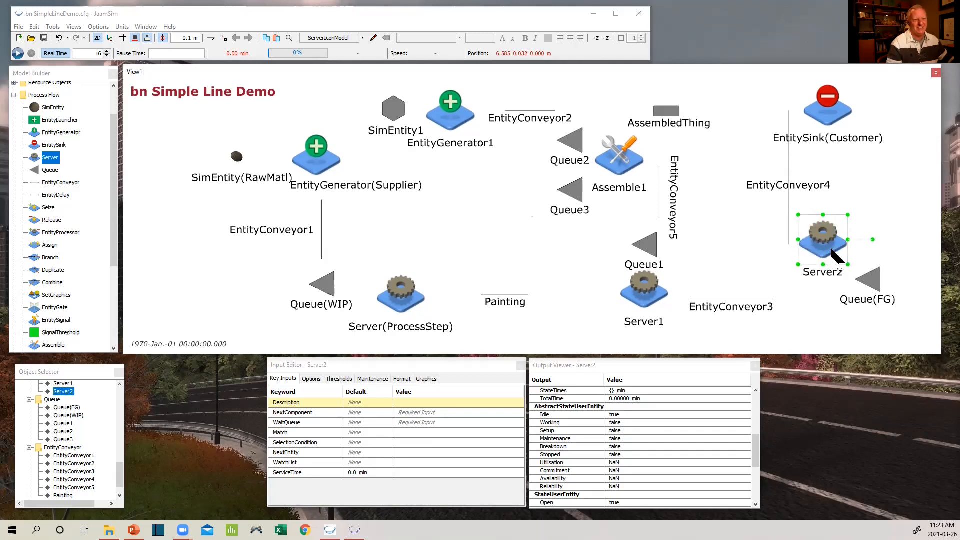
Rename Server2 as Shipper and show the entity flow arrows in the model view.
double_click(818, 272)
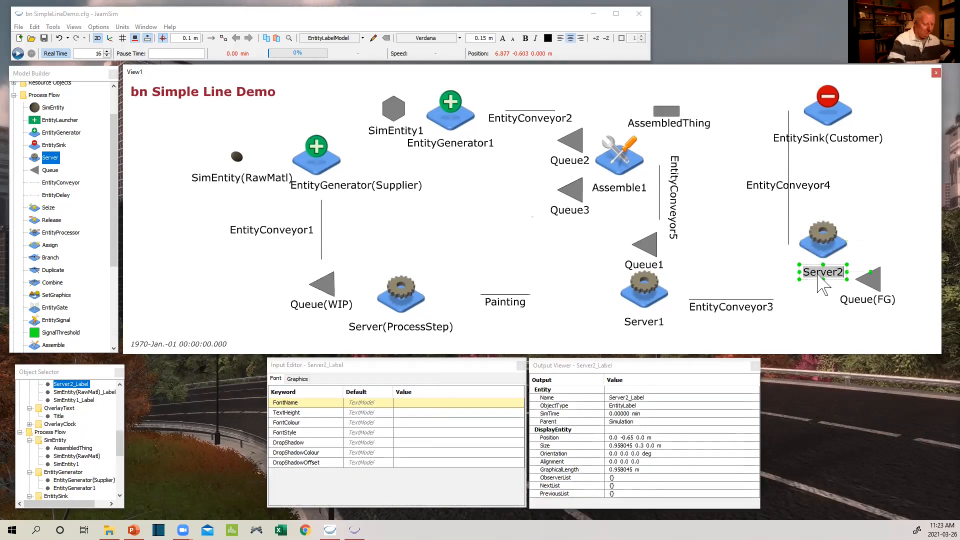
text(Shipper)
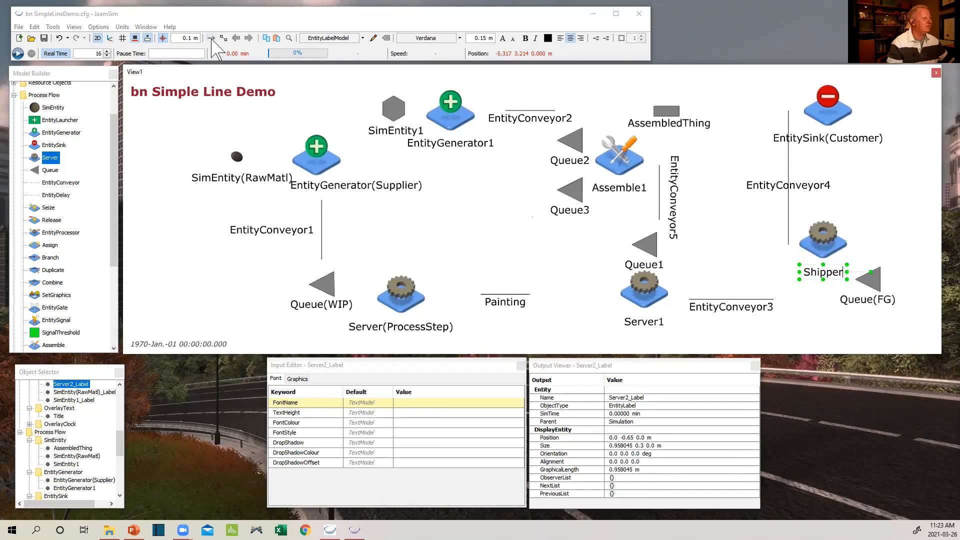
click(211, 38)
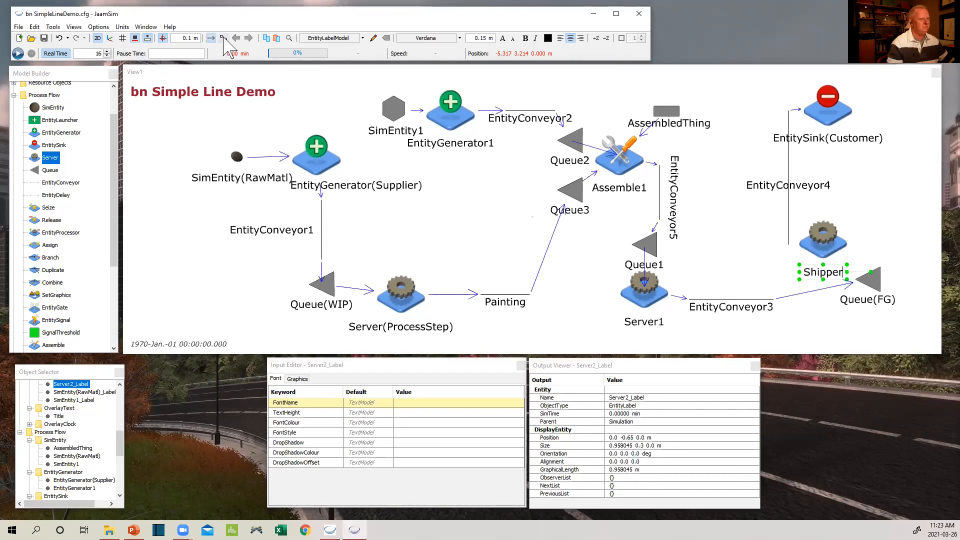
Link Queue(FG) to Shipper and Shipper to EntityConveyor4 with the link-creation mode, and check Shipper's key inputs.
click(223, 39)
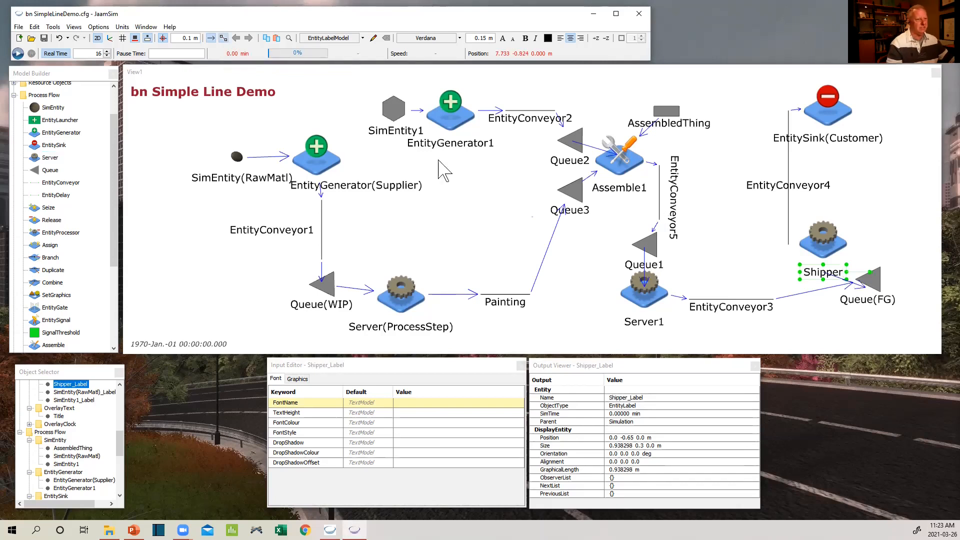
click(223, 39)
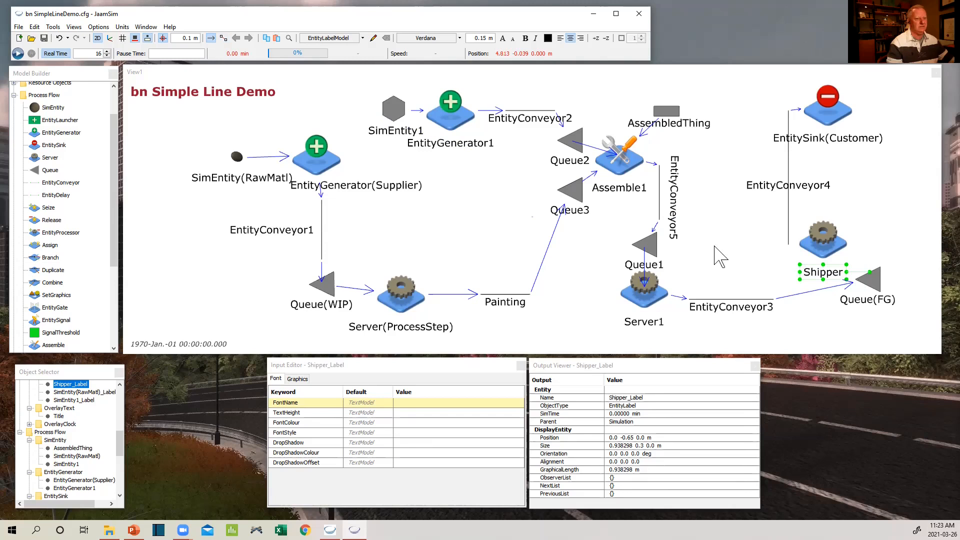
click(223, 39)
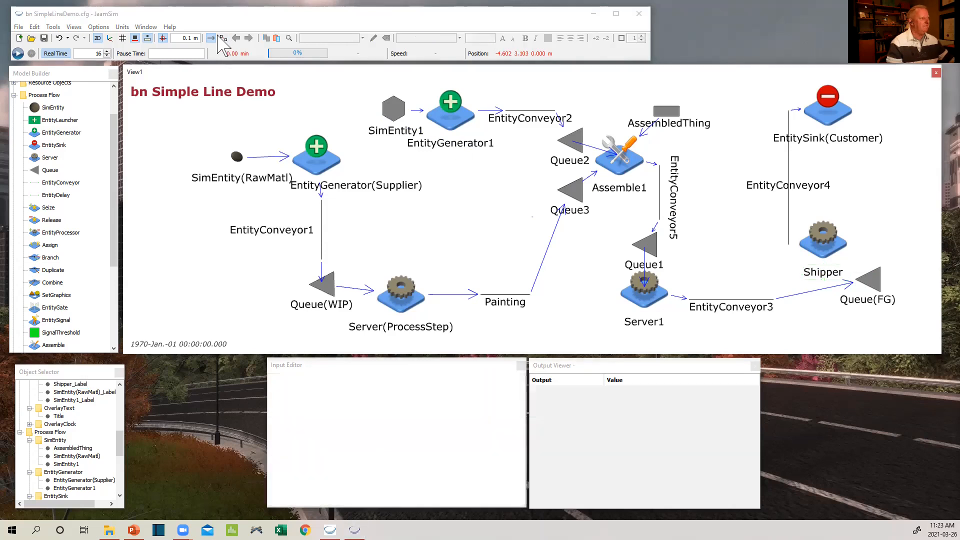
click(871, 282)
click(821, 251)
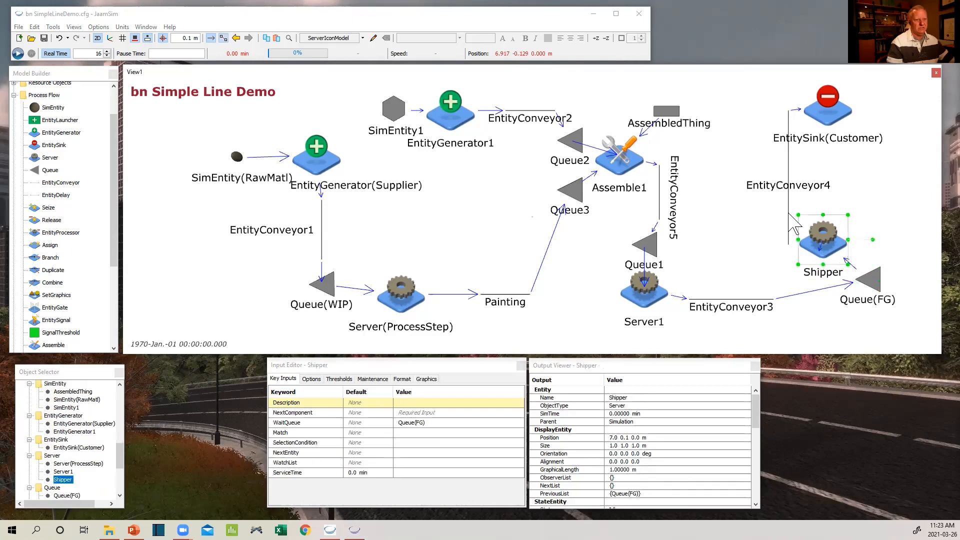
click(789, 212)
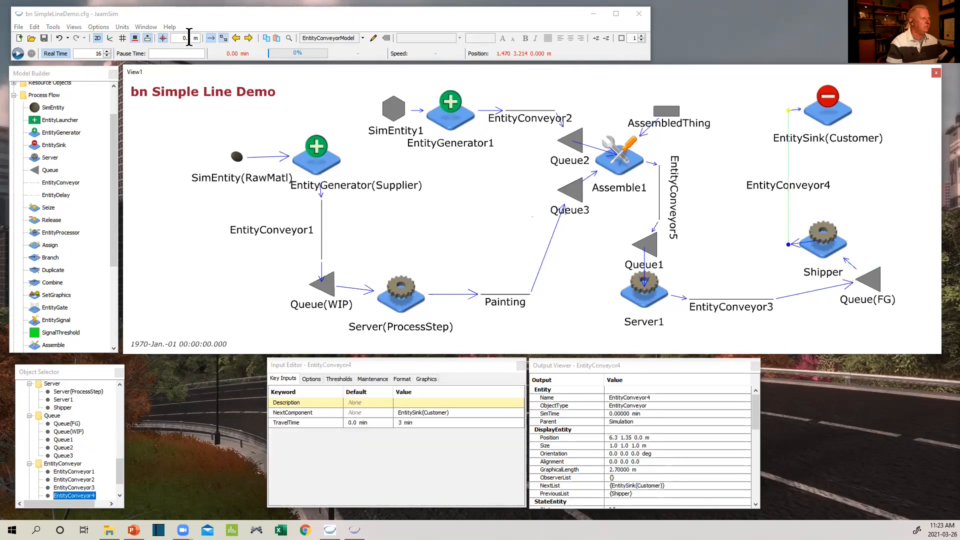
click(224, 39)
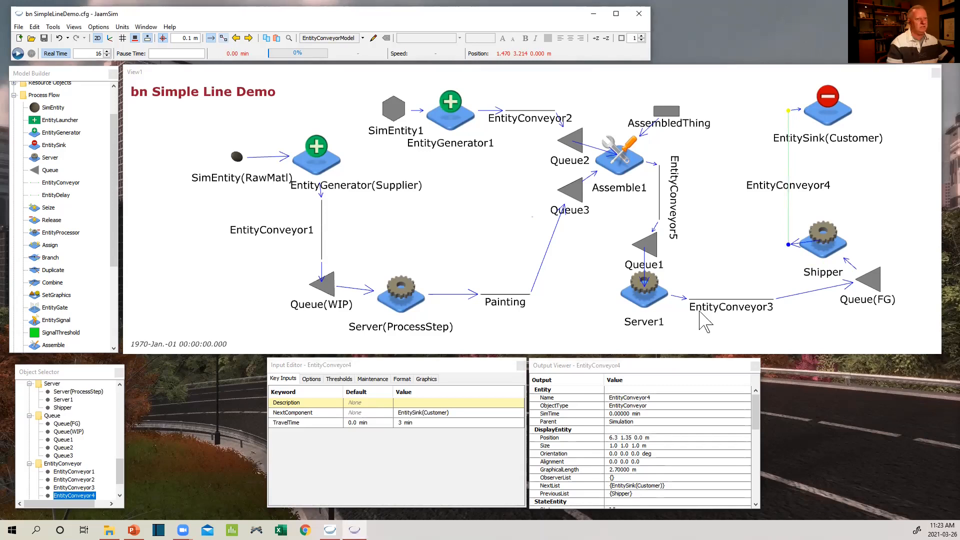
click(826, 259)
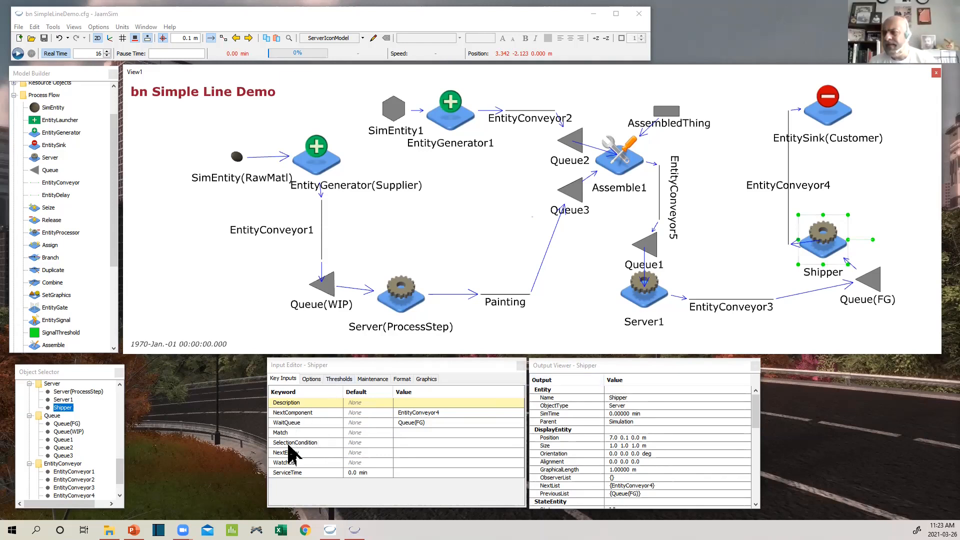
mouse_move(285, 444)
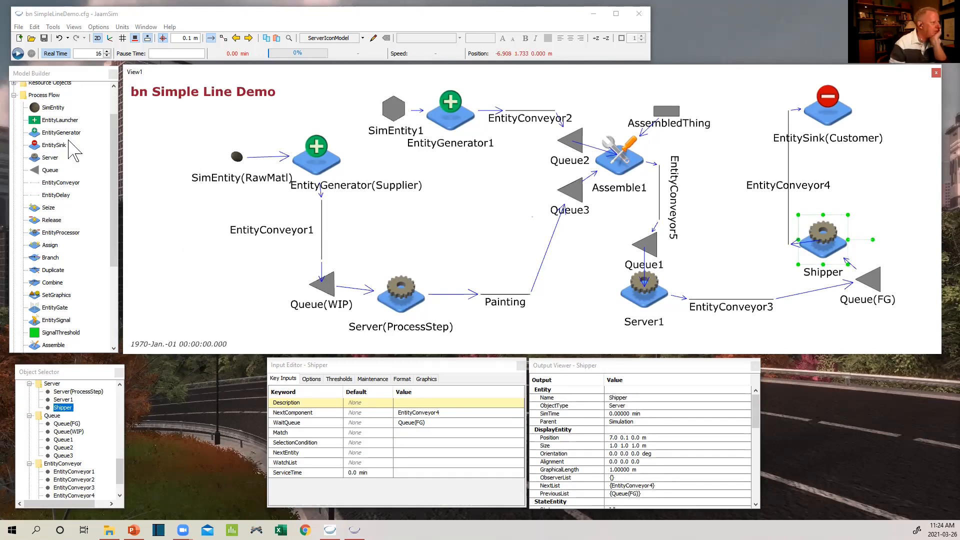
Add a Pack object beside the lower end of EntityConveyor4, on the side opposite Shipper and level with it.
drag(118, 160, 106, 210)
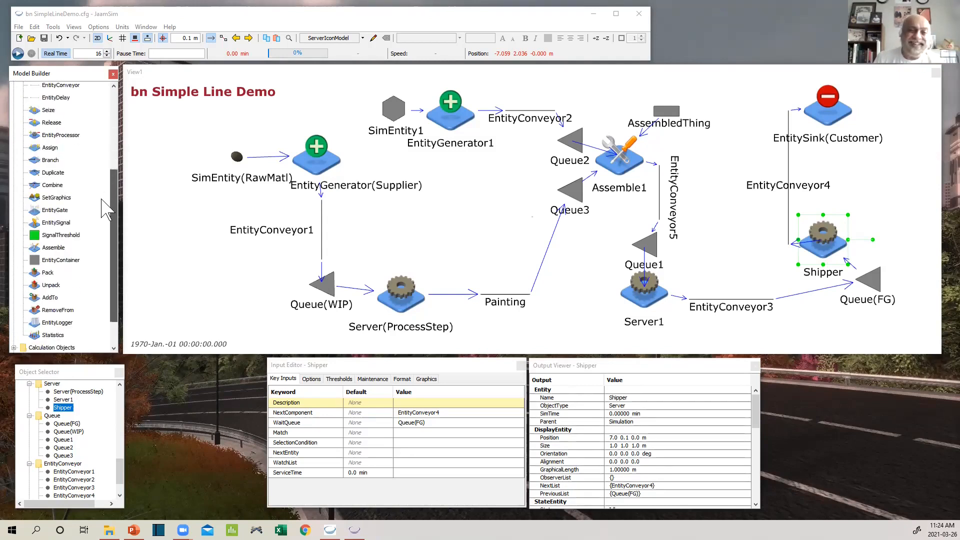
scroll(47, 263, down, 2)
drag(46, 259, 758, 225)
drag(761, 233, 756, 231)
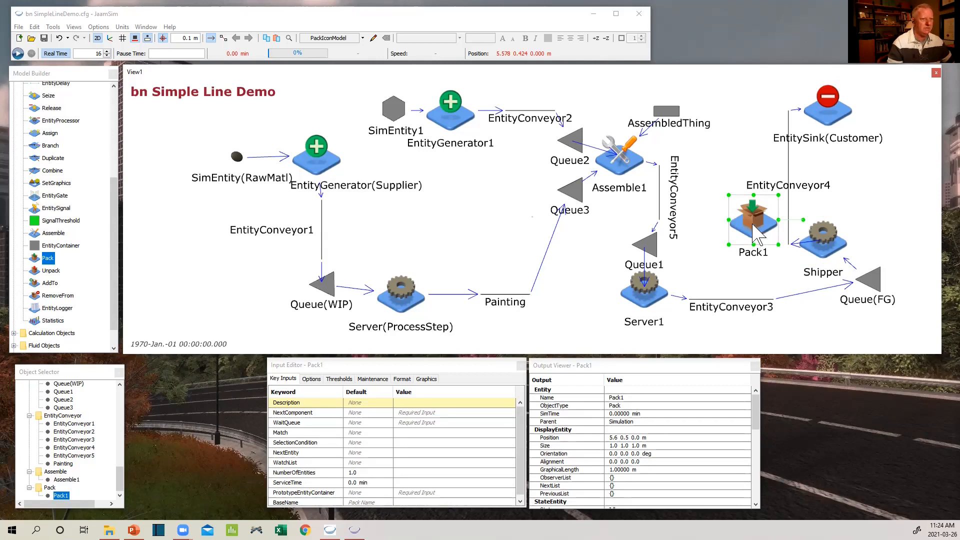
drag(755, 236, 748, 245)
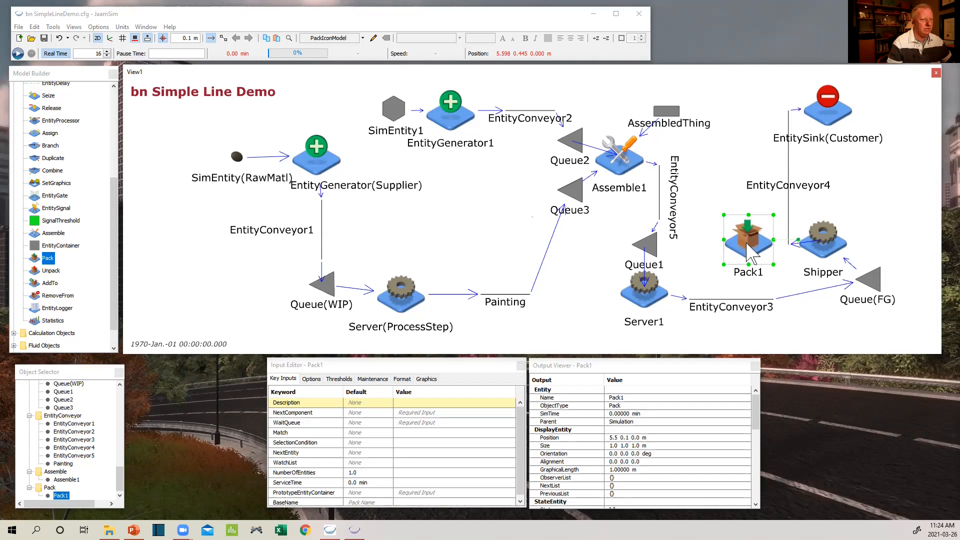
Delete the Shipper server and move Pack1 into its place between EntityConveyor4 and Queue(FG).
key(ctrl)
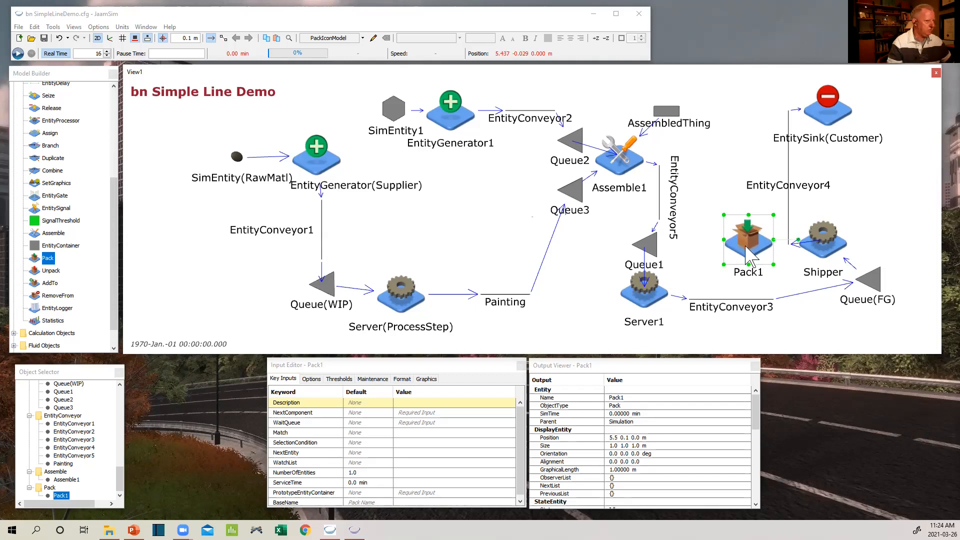
click(820, 247)
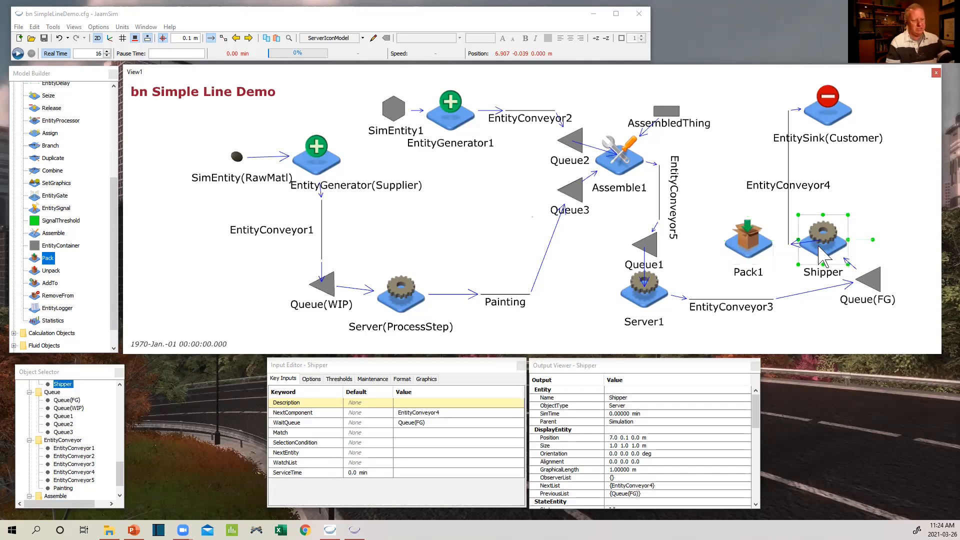
key(Delete)
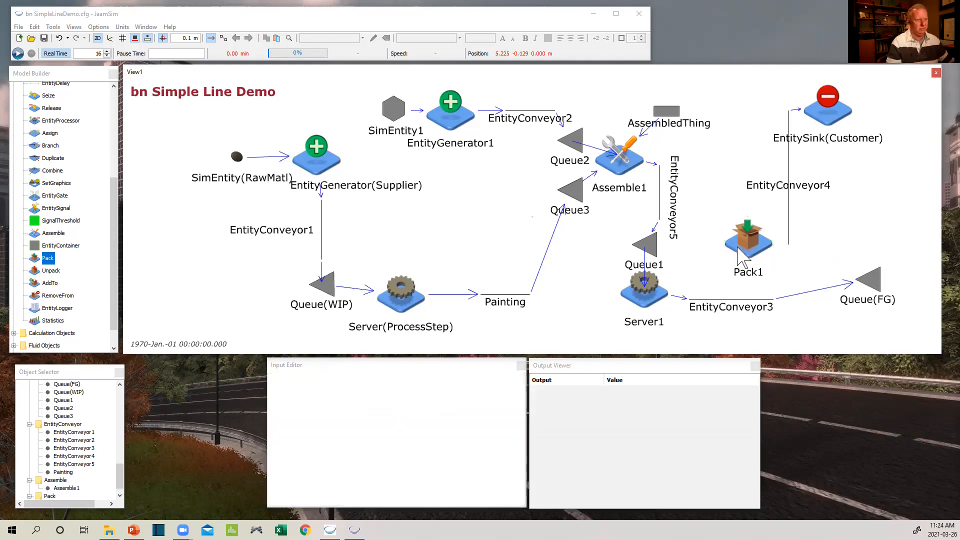
drag(737, 247, 818, 246)
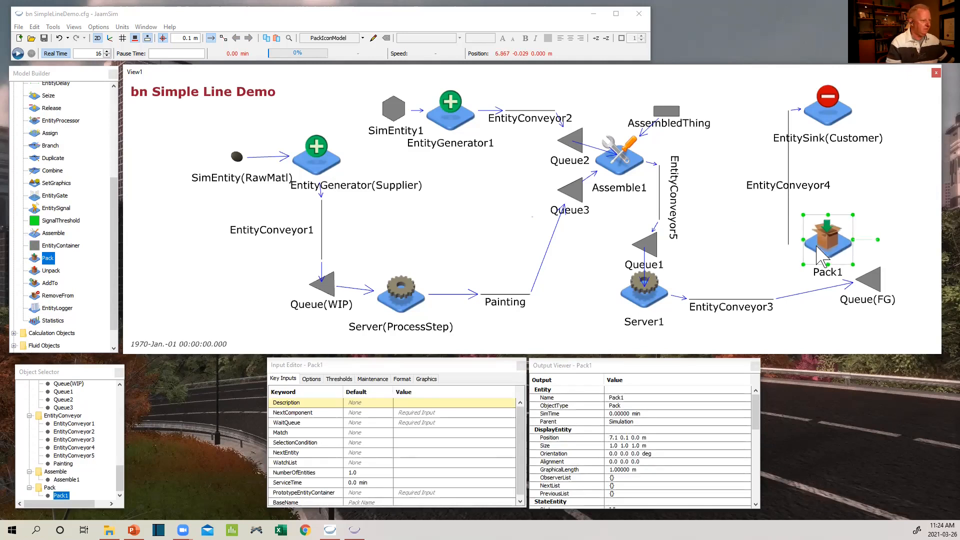
Set Pack1's NextComponent to EntityConveyor4 and its WaitQueue to Queue(FG).
click(500, 413)
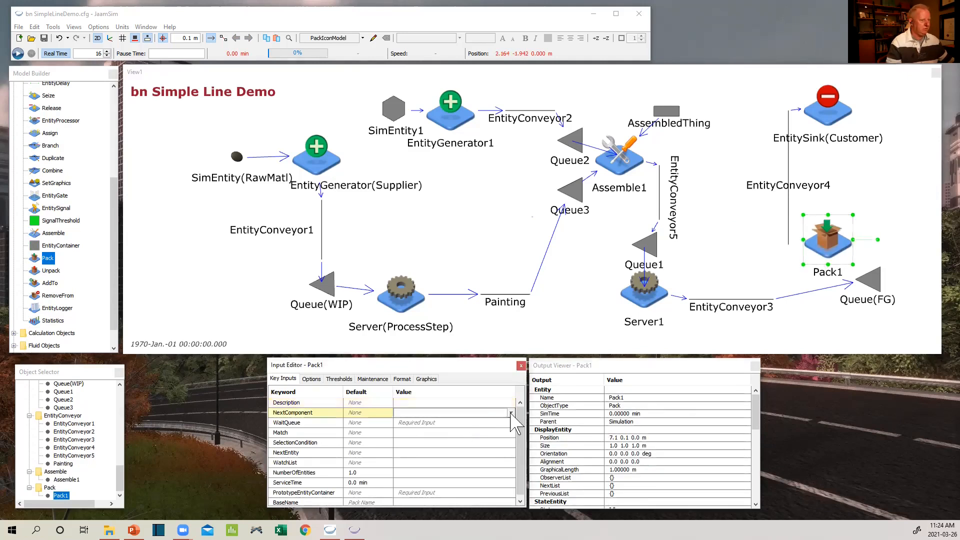
click(511, 413)
click(455, 466)
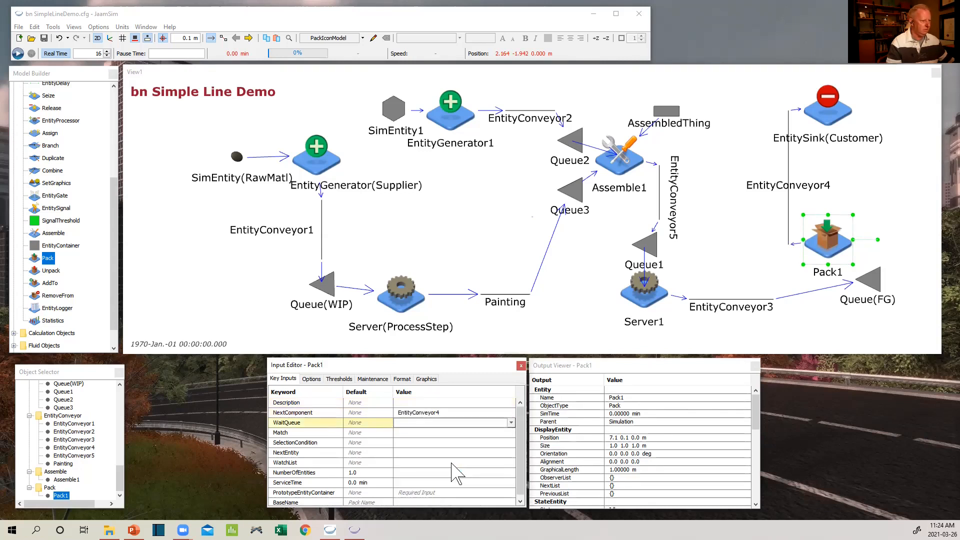
click(511, 423)
click(438, 446)
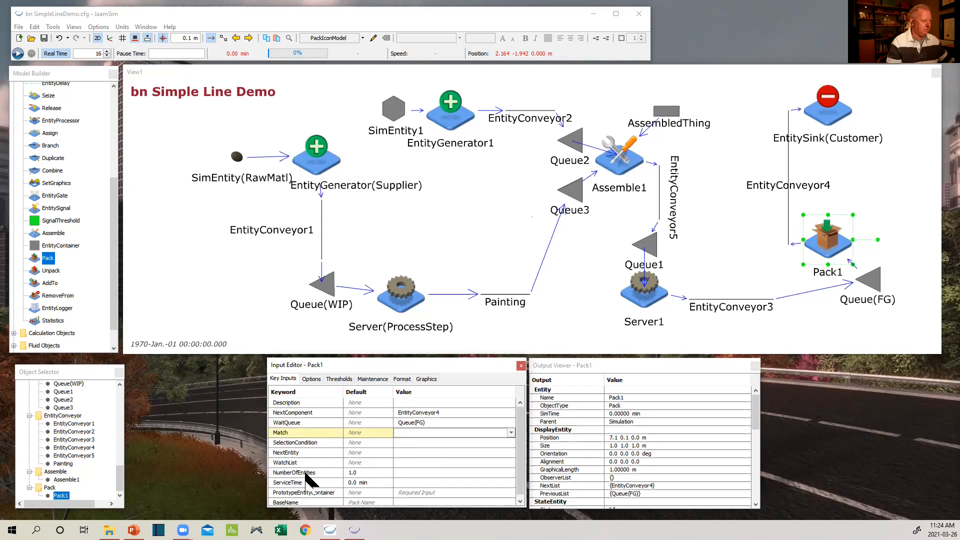
Set Pack1's NumberOfEntities to 6 and its ServiceTime to 30 s.
mouse_move(306, 472)
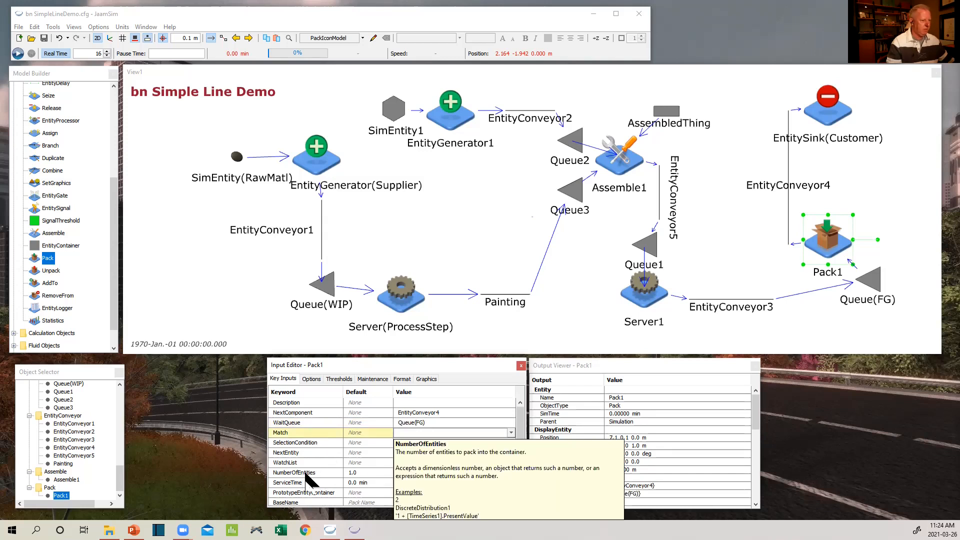
click(408, 472)
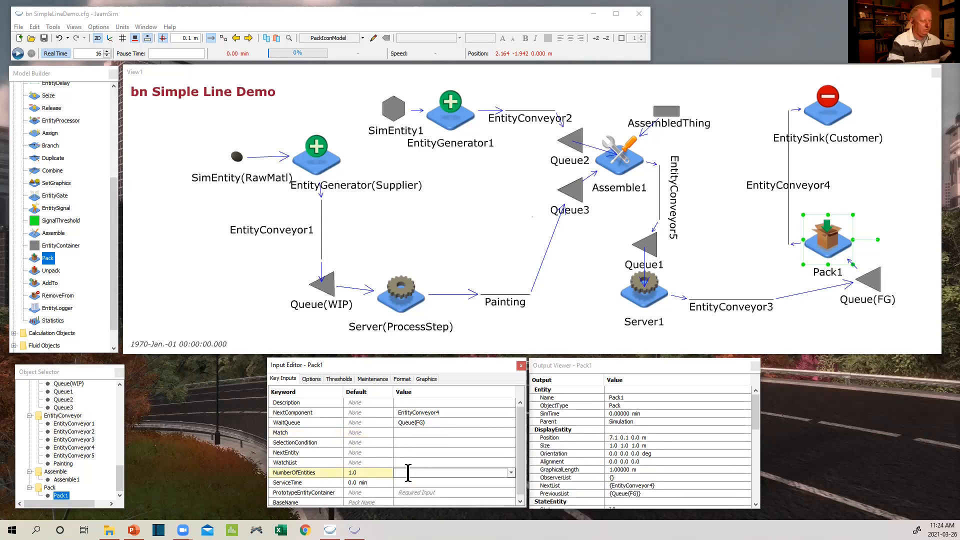
text(6)
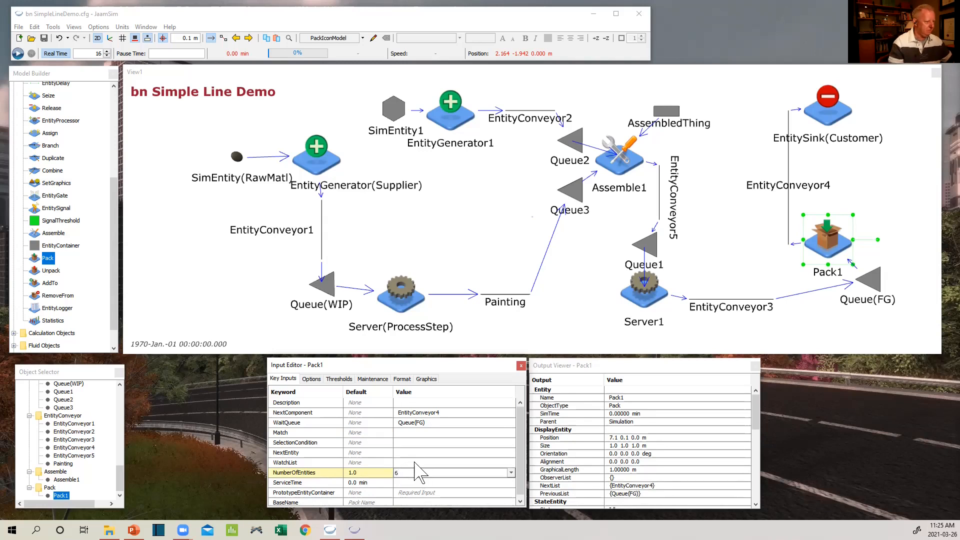
click(417, 483)
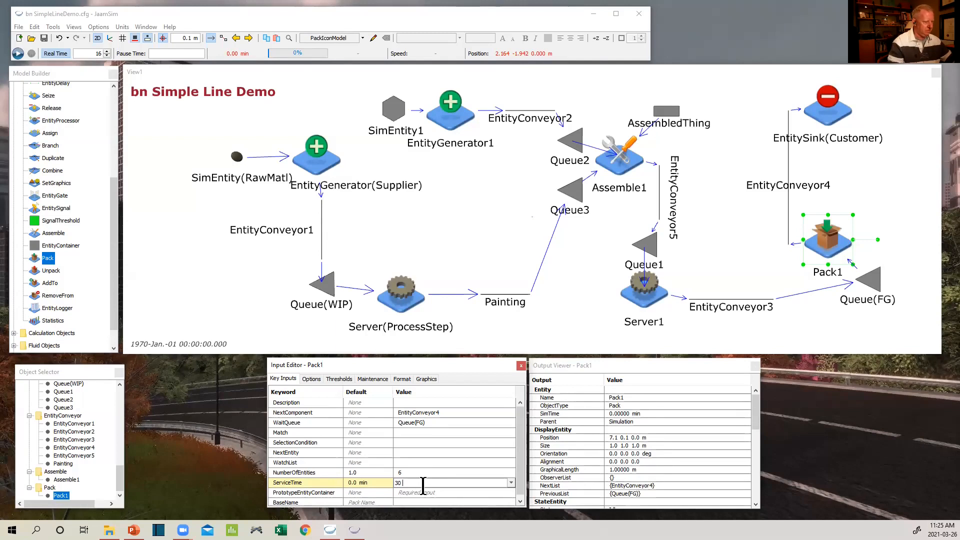
click(424, 455)
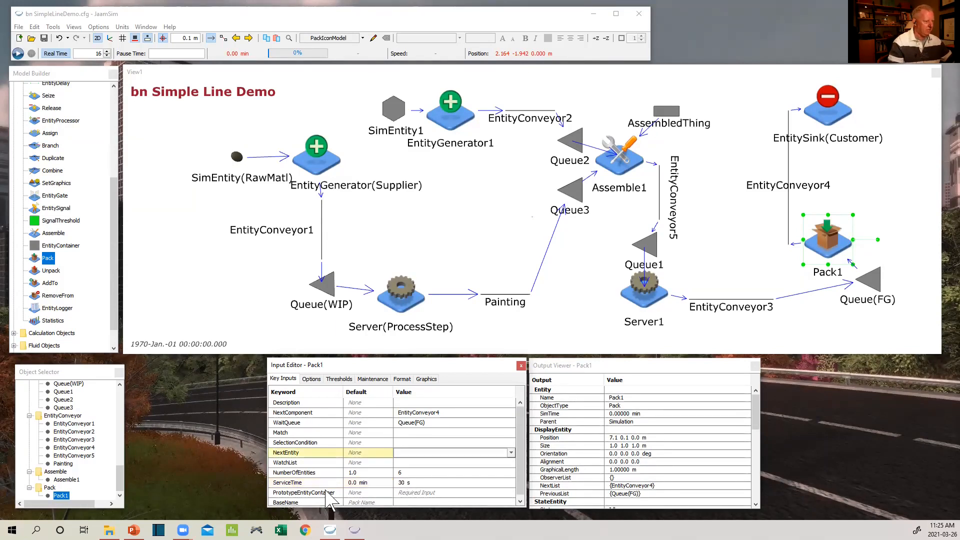
Add a SimEntity above Queue(FG), beside Pack1, at about 8.3, 0.7 m.
click(410, 493)
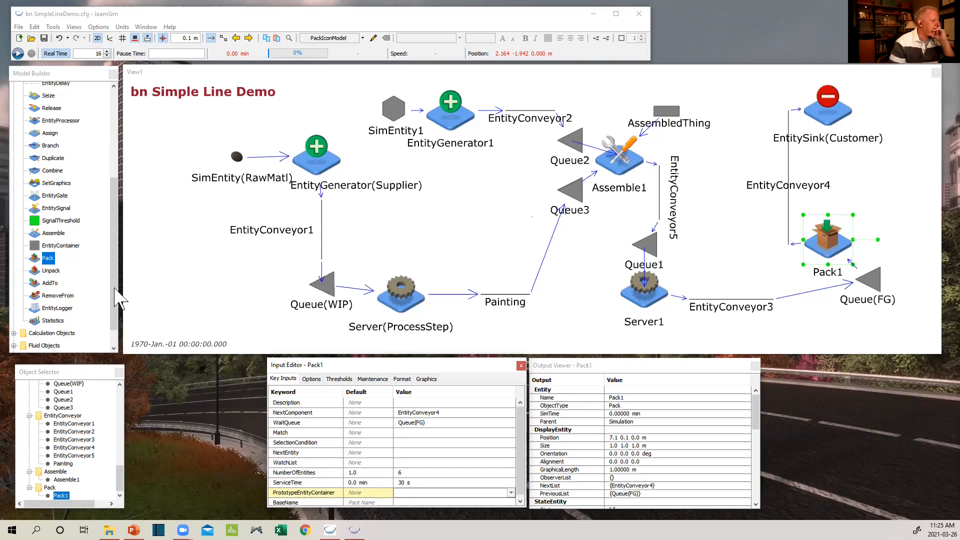
drag(115, 297, 51, 293)
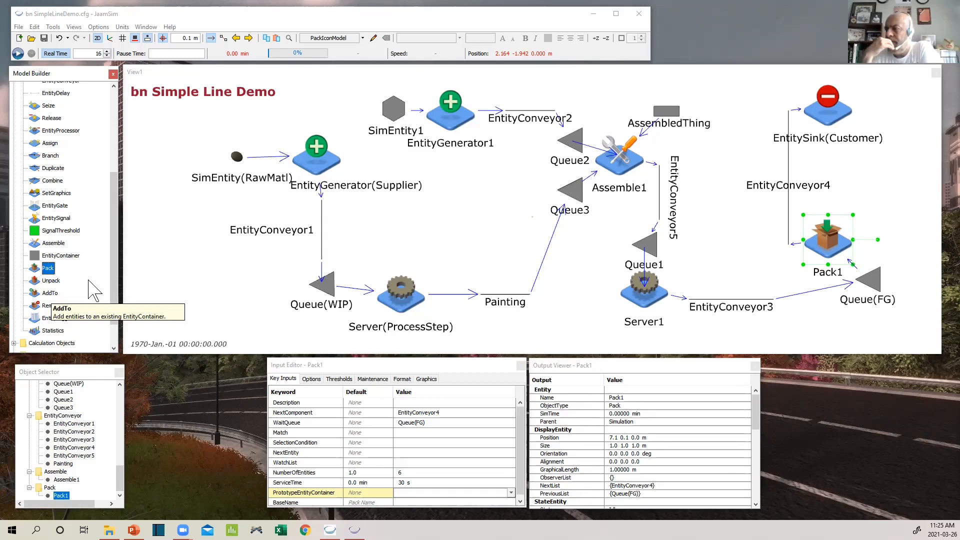
scroll(114, 171, up, 2)
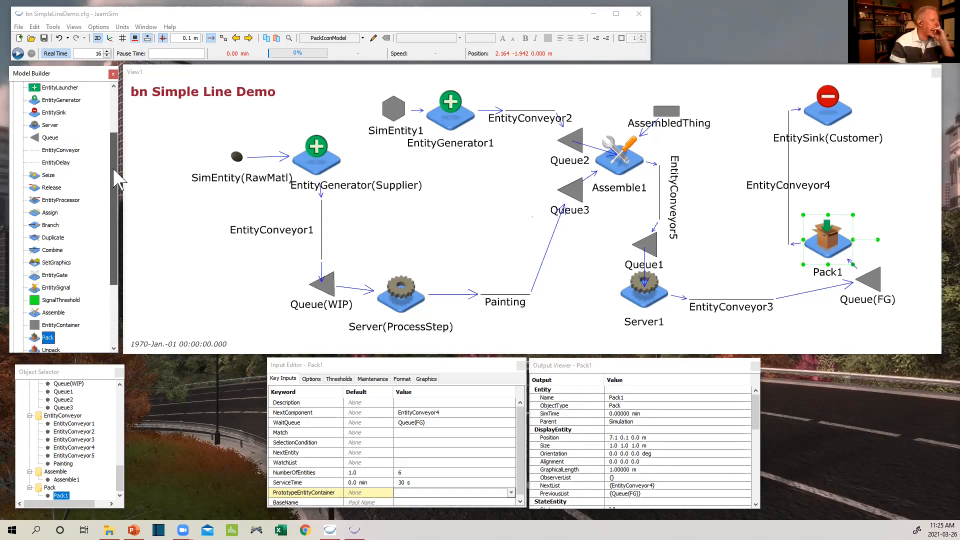
scroll(114, 164, up, 2)
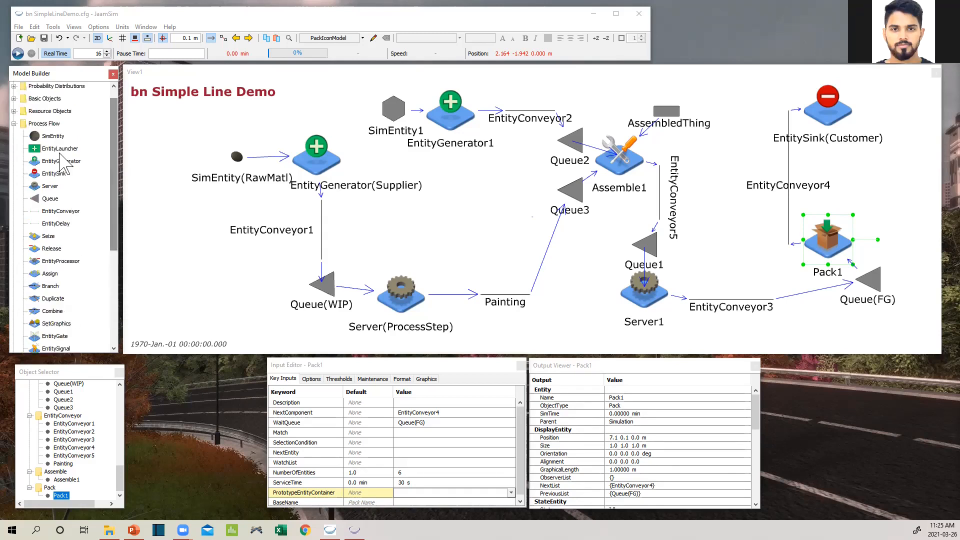
drag(53, 136, 888, 210)
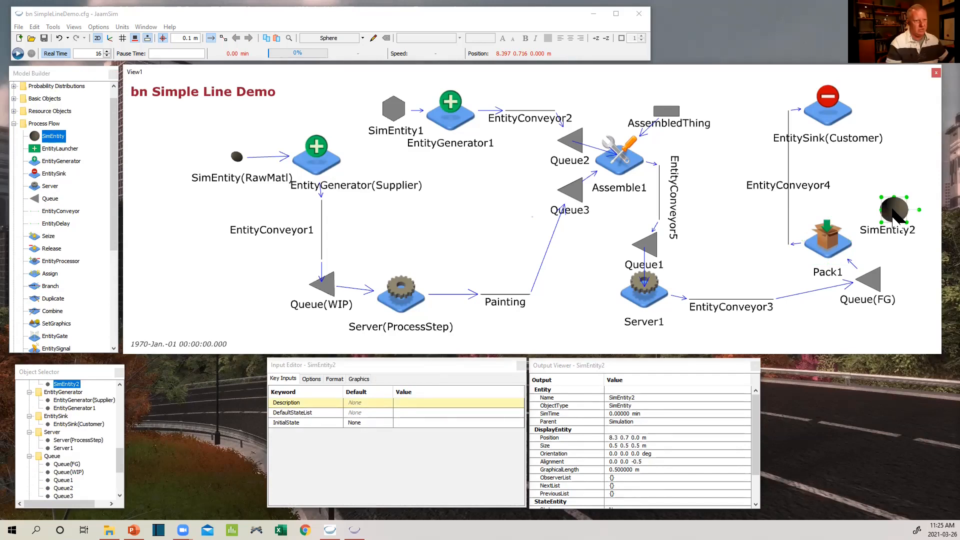
right_click(895, 214)
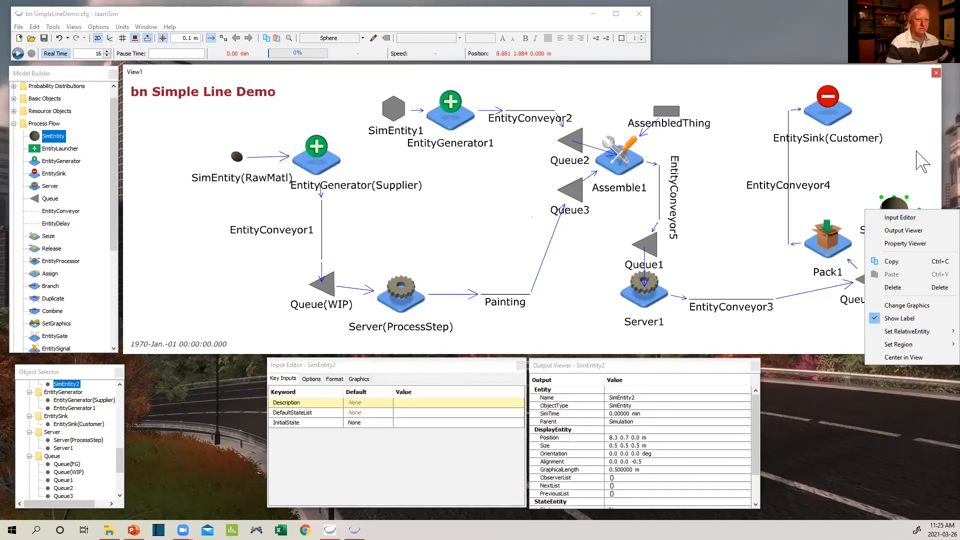
click(896, 217)
click(895, 217)
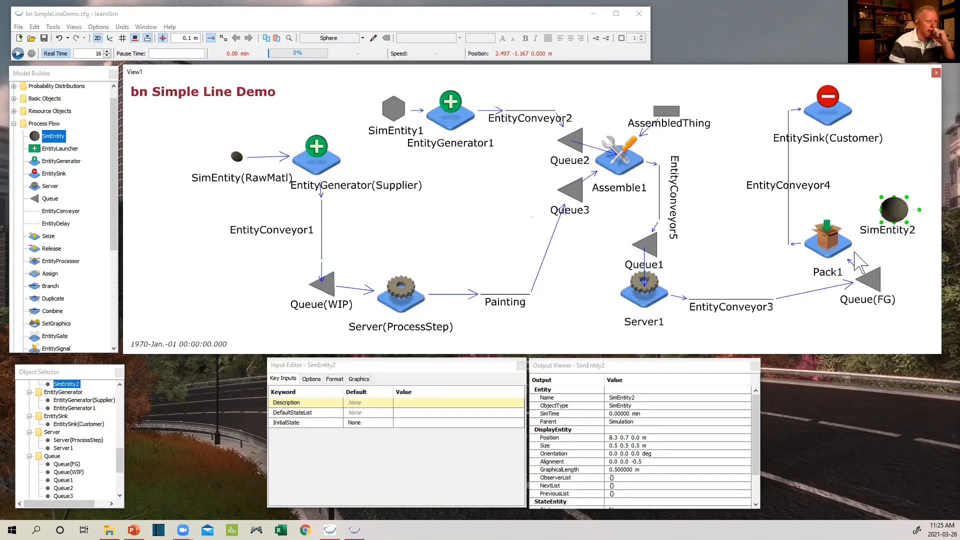
Replace SimEntity2 beside Pack1 with an EntityContainer at about 8.3, 1.0 m.
click(826, 252)
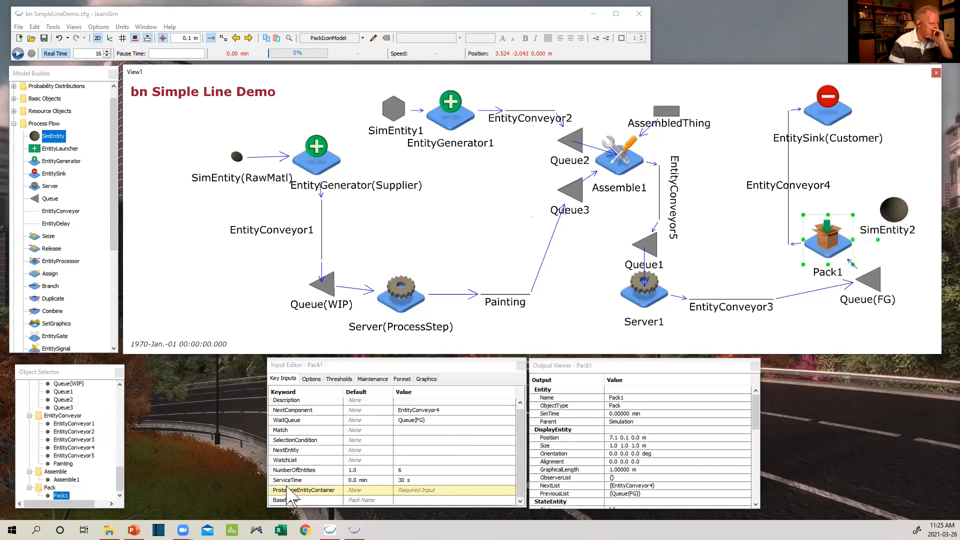
click(508, 490)
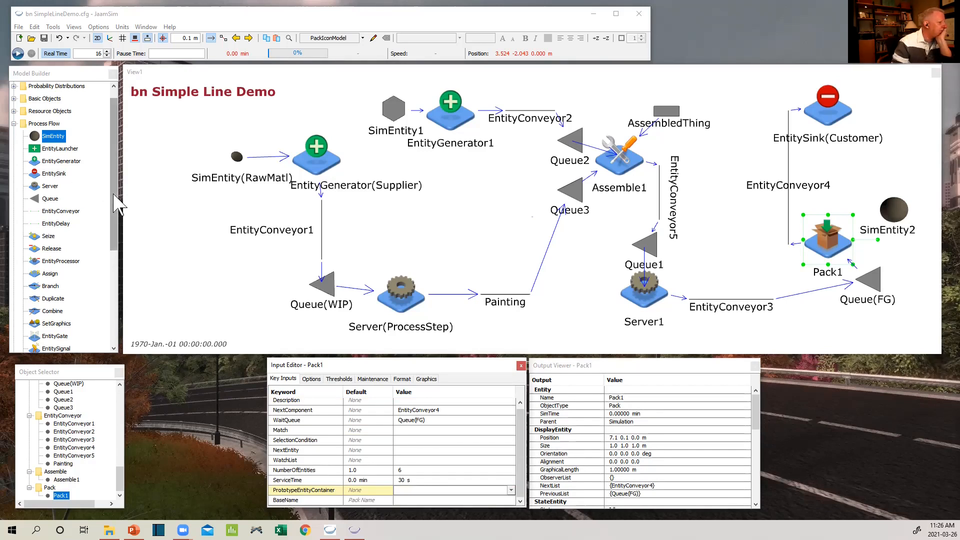
scroll(116, 210, down, 2)
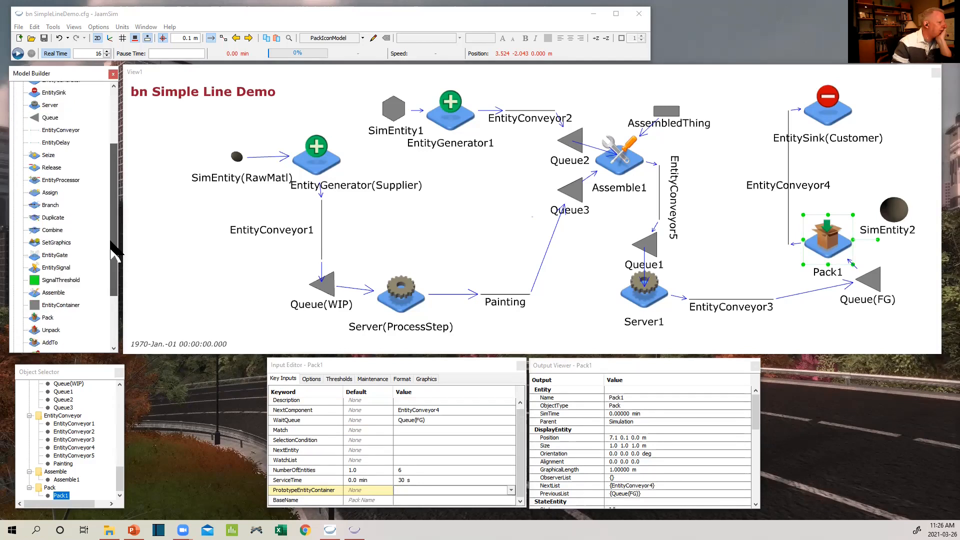
click(900, 206)
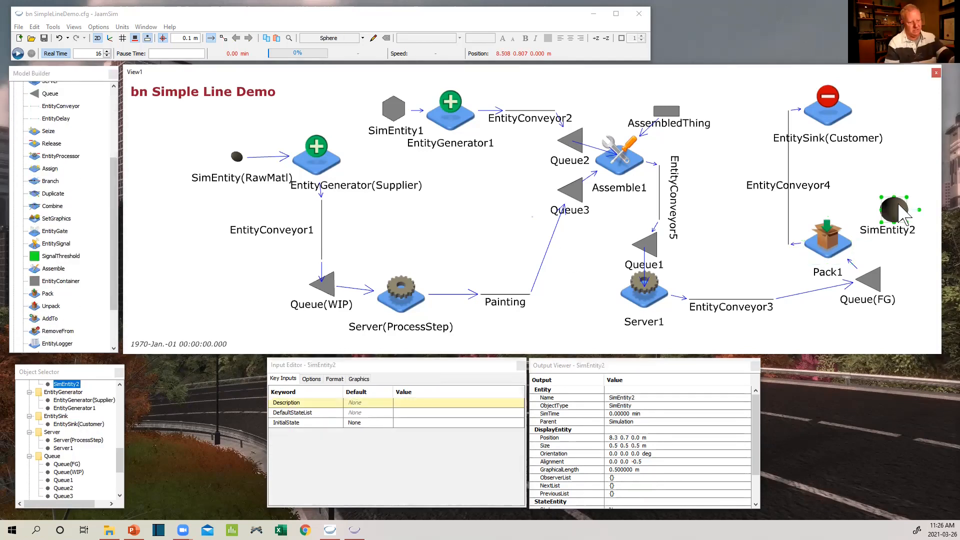
key(Delete)
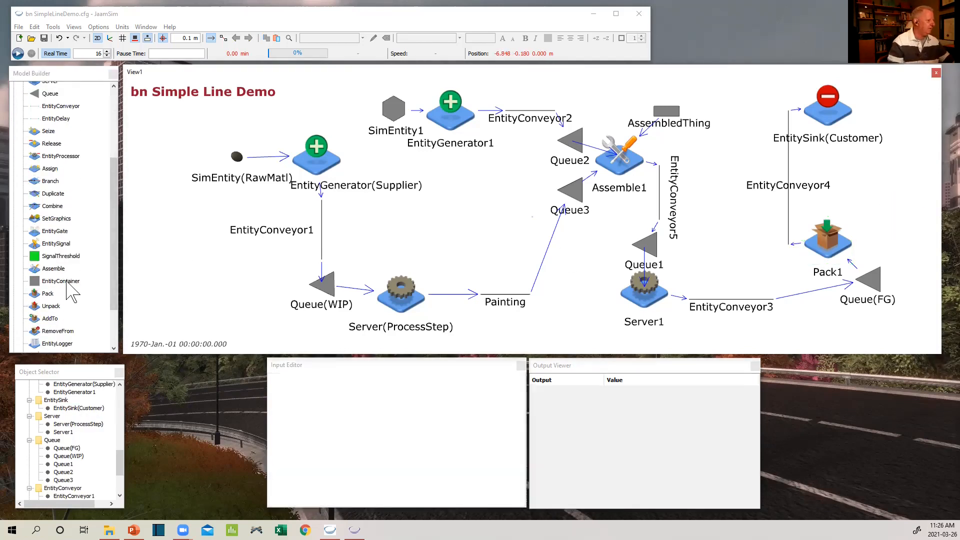
drag(63, 283, 895, 202)
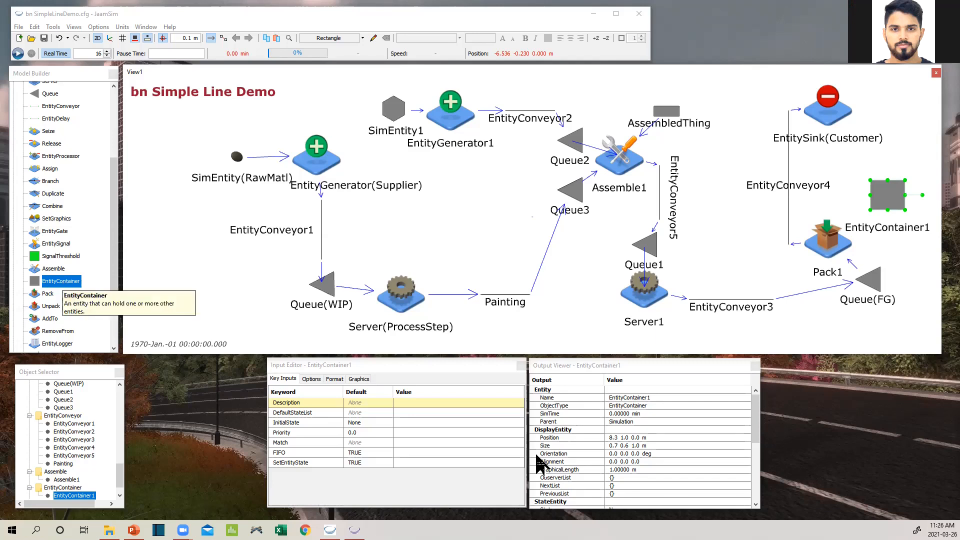
Set Pack1's PrototypeEntityContainer to EntityContainer1.
click(835, 255)
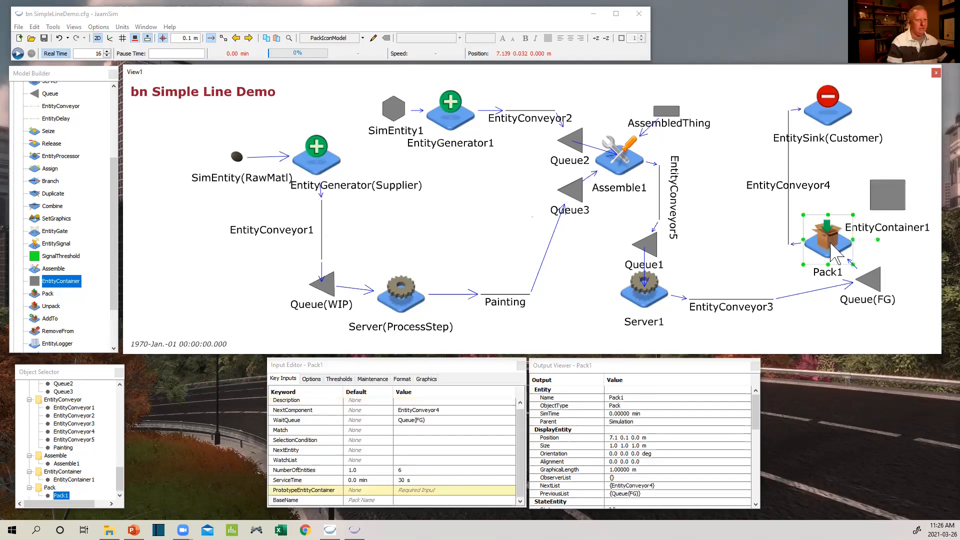
click(464, 490)
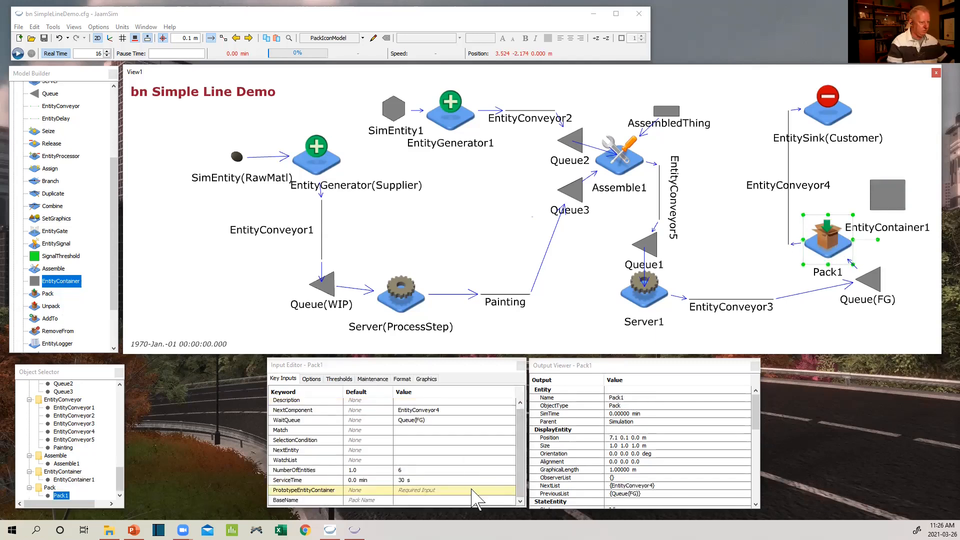
click(513, 491)
click(511, 491)
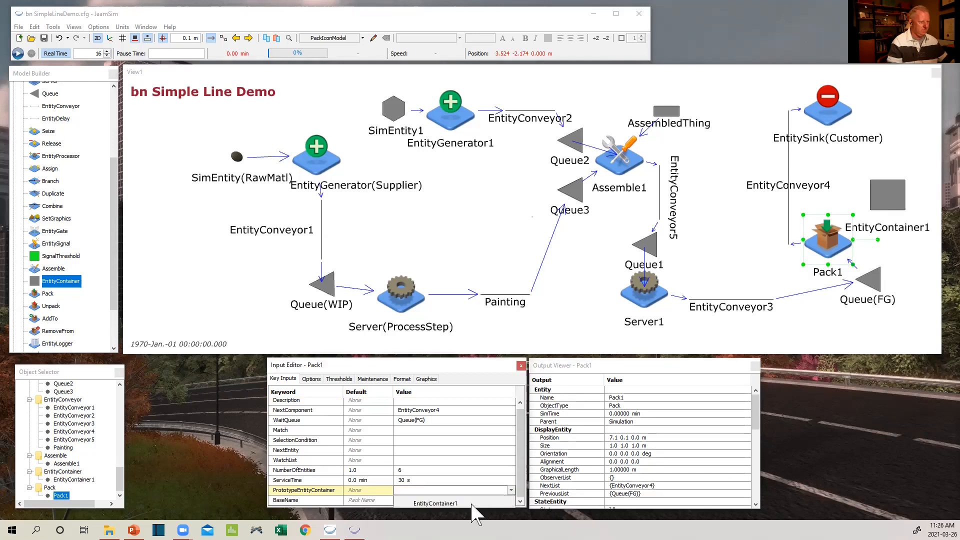
click(455, 504)
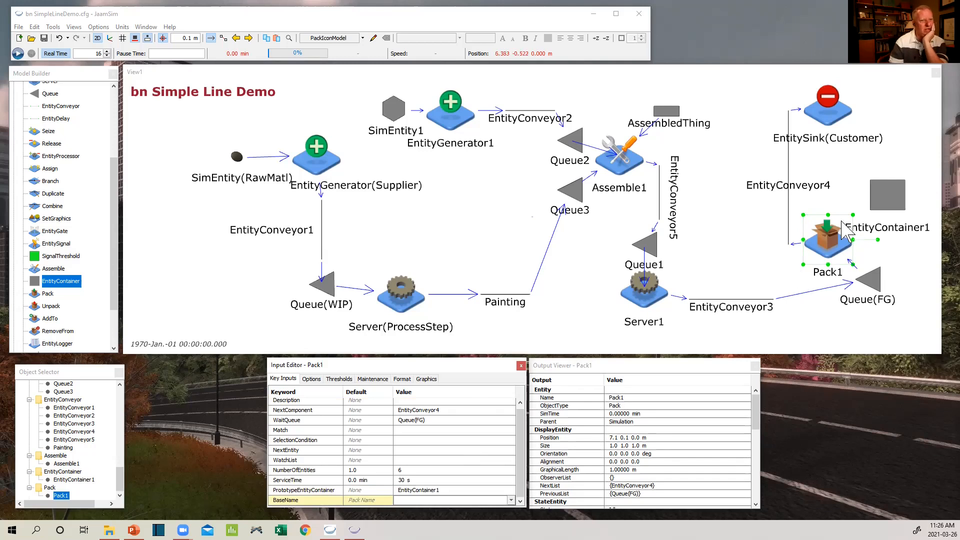
Run the simulation and raise its real-time speed factor to 64.
click(892, 197)
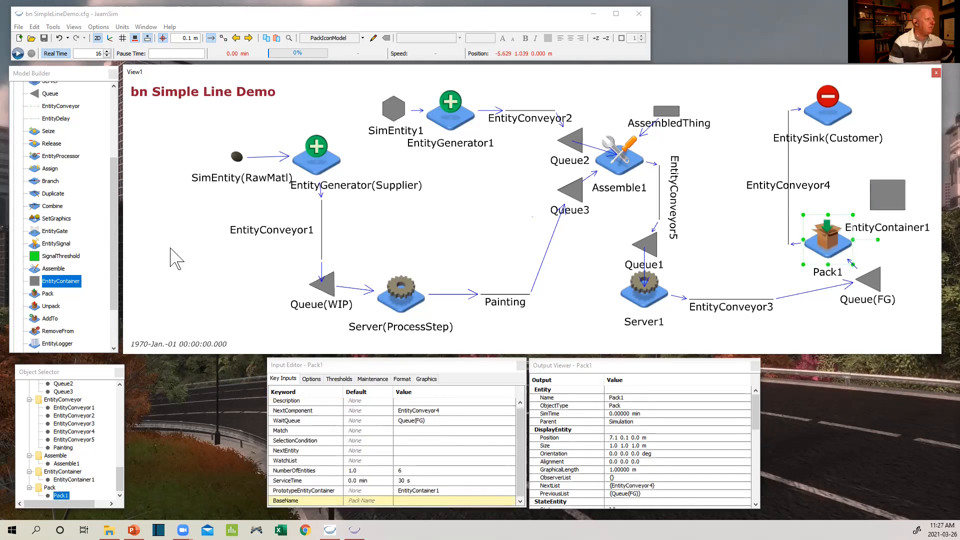
click(185, 265)
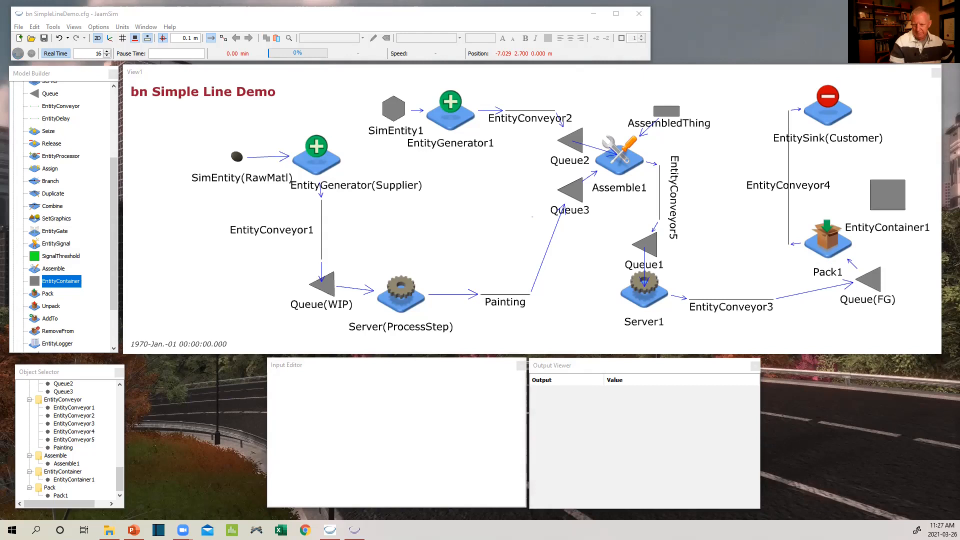
key(space)
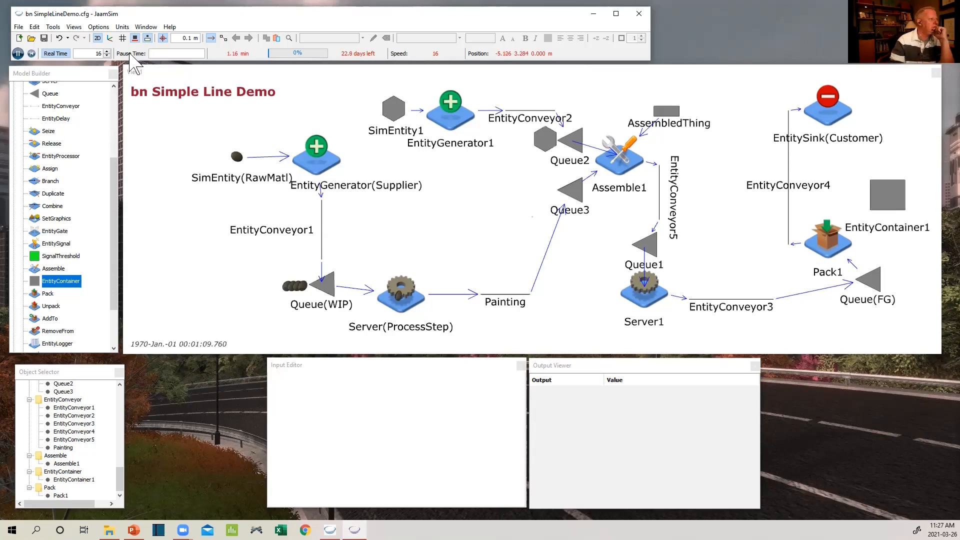
click(107, 51)
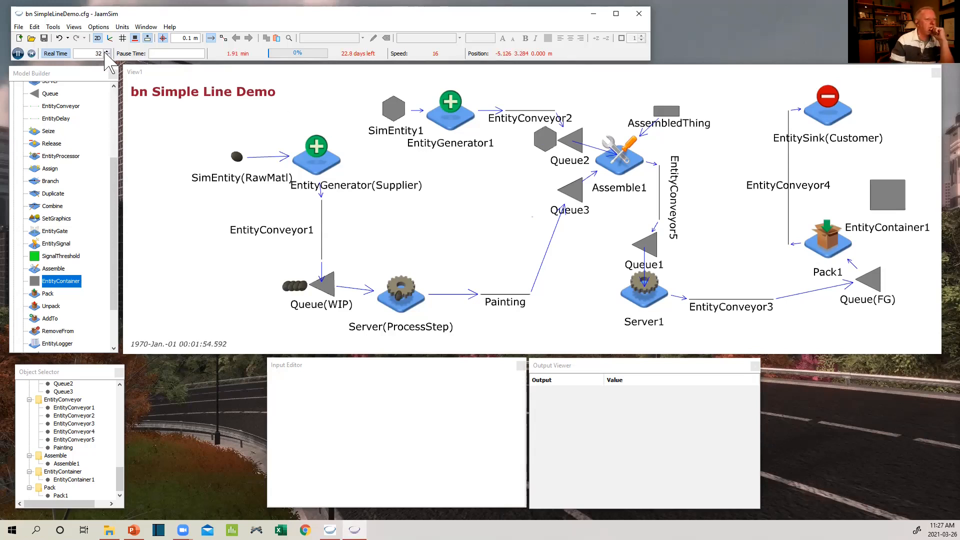
click(106, 51)
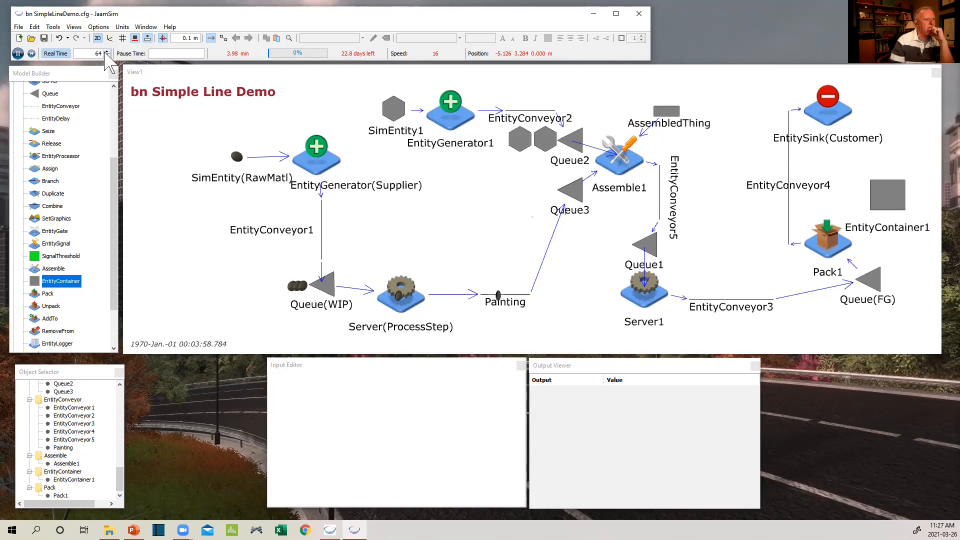
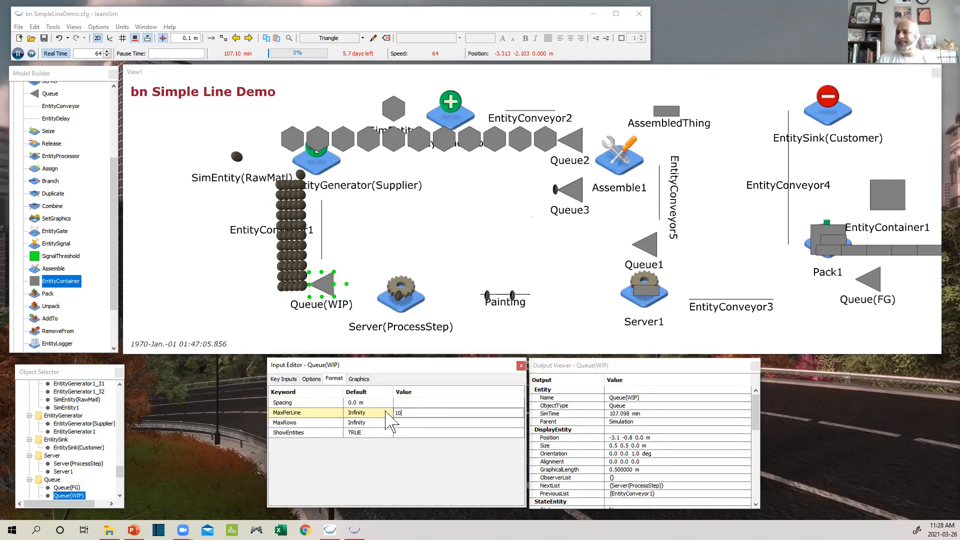
Set the MaxPerLine of Queue(WIP) to 10.
text(0)
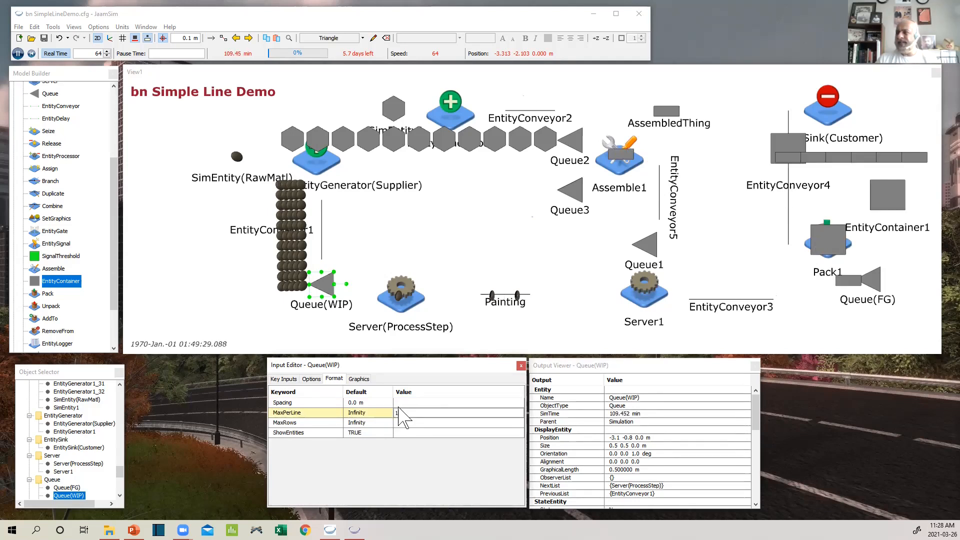
key(Return)
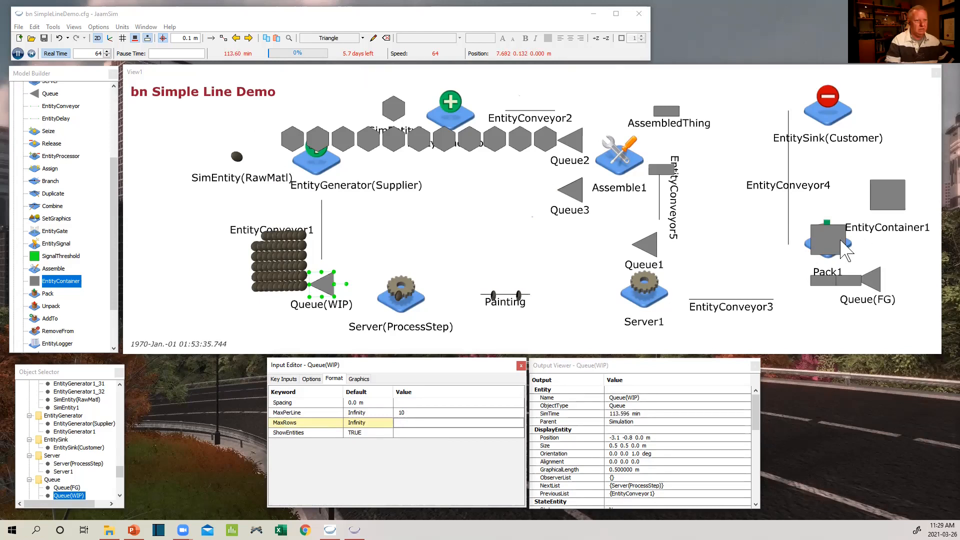
click(850, 240)
click(830, 242)
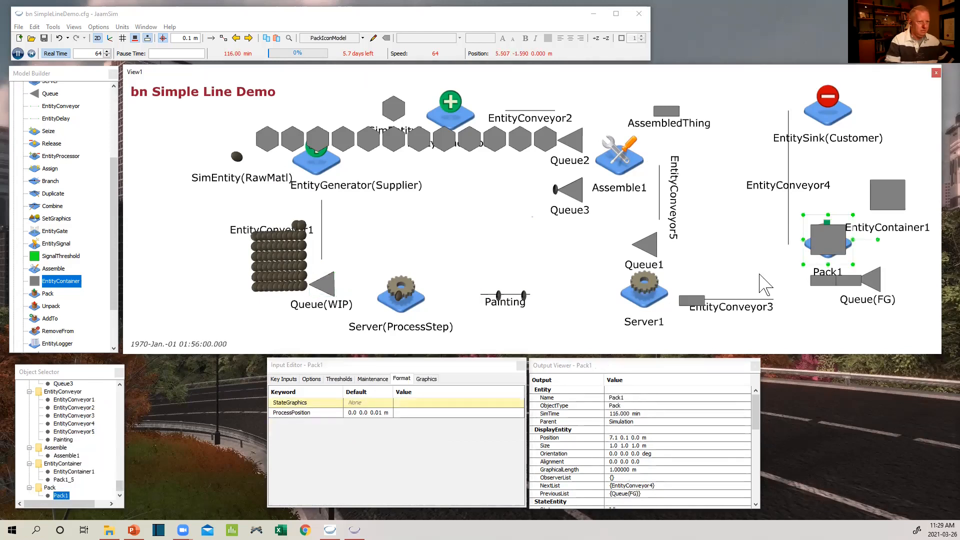
click(426, 380)
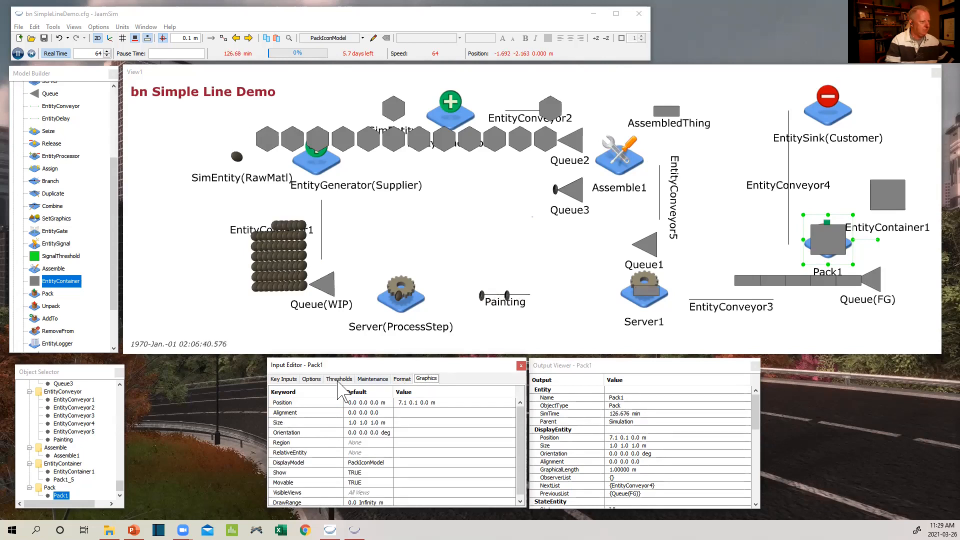
click(402, 379)
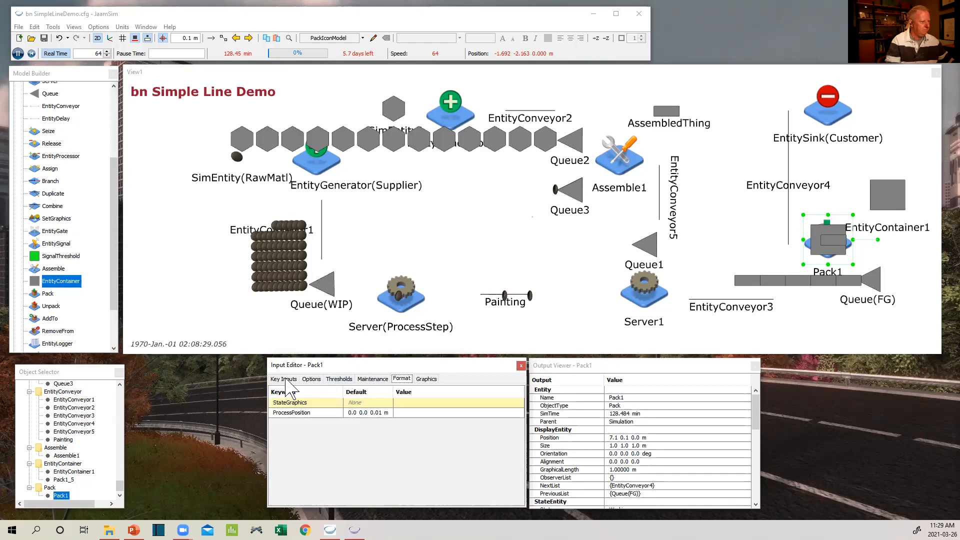
click(286, 379)
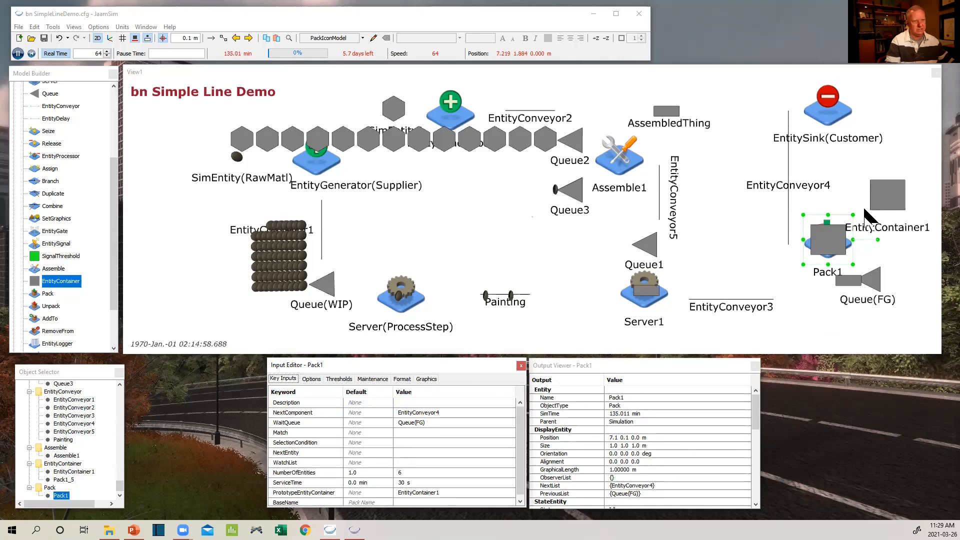
Set the MaxPerLine of Queue(FG) to 2 so finished goods stack in rows of two.
click(873, 287)
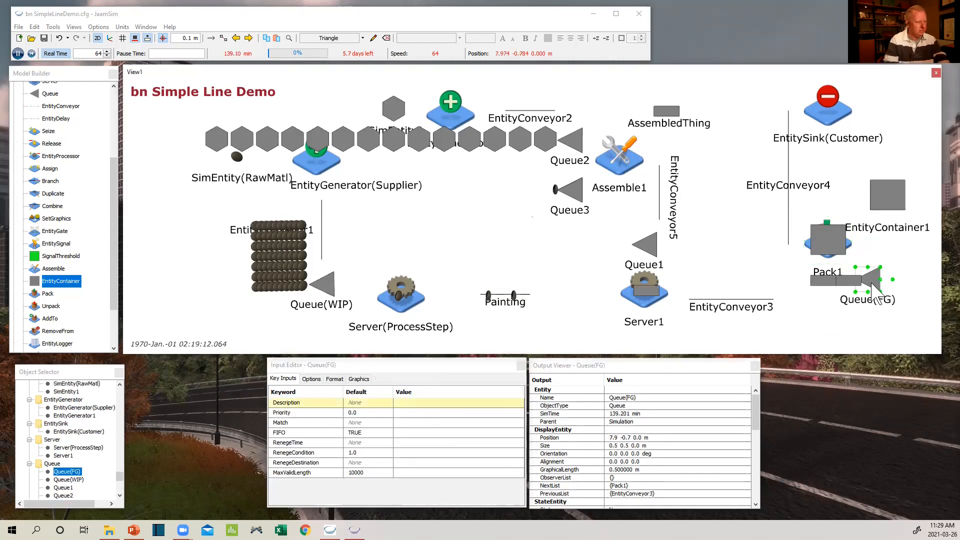
click(358, 379)
click(335, 379)
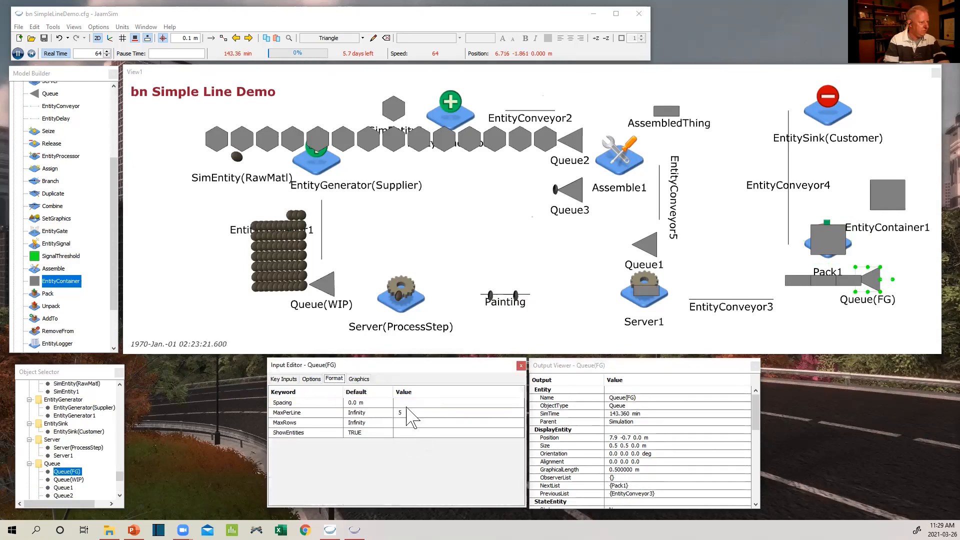
click(407, 405)
click(396, 413)
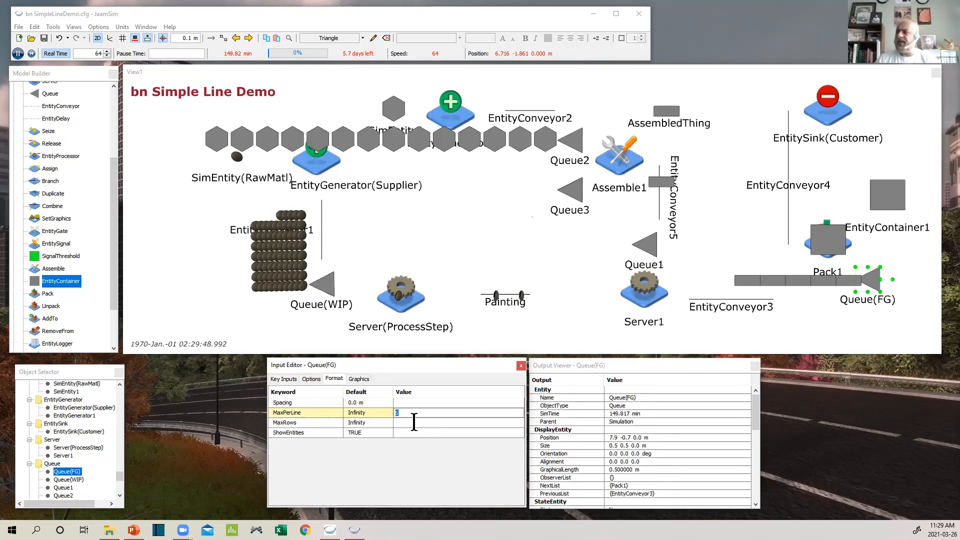
text(2)
key(Return)
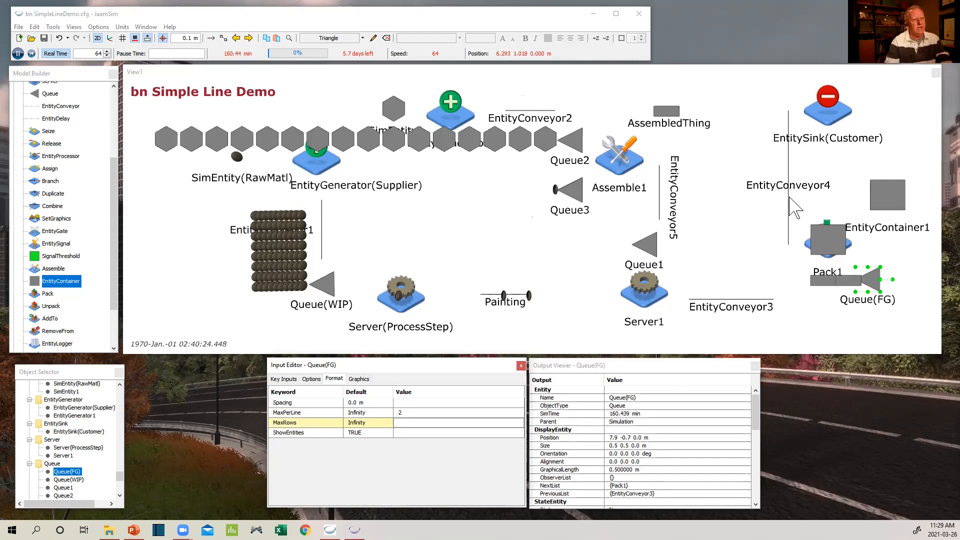
click(789, 198)
click(789, 198)
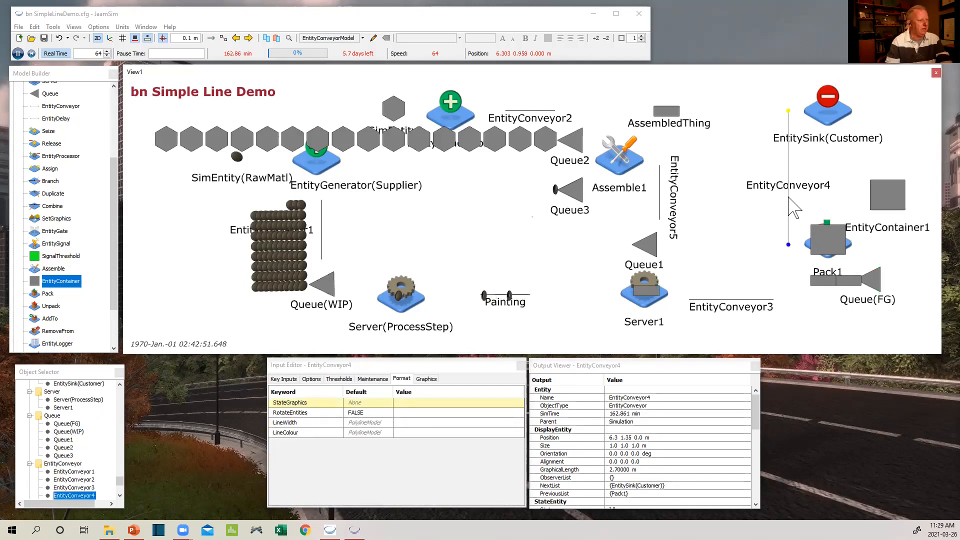
click(427, 380)
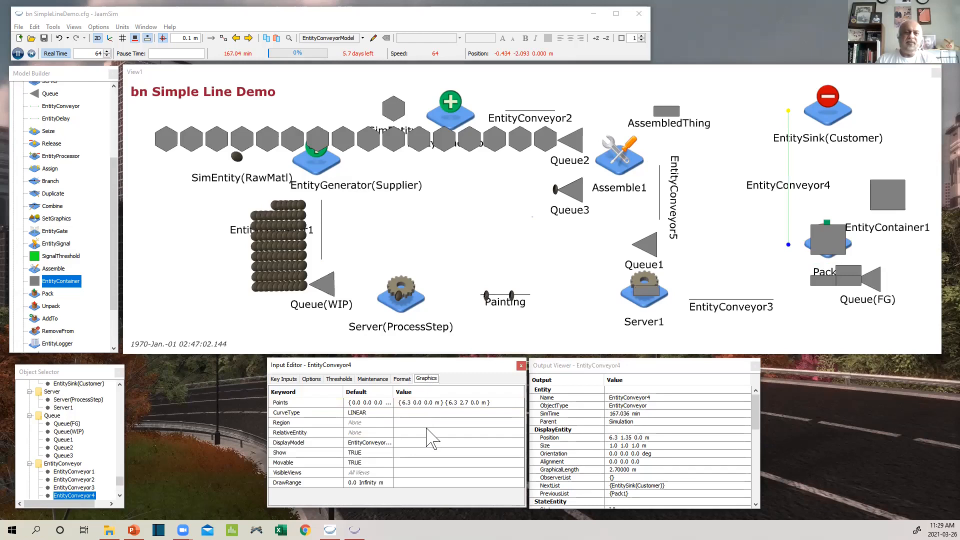
click(519, 447)
click(519, 443)
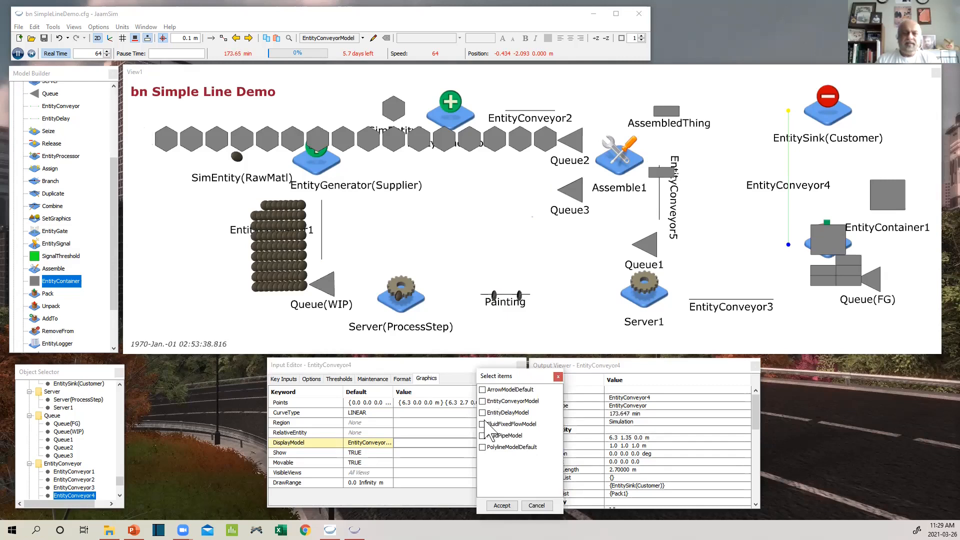
click(537, 506)
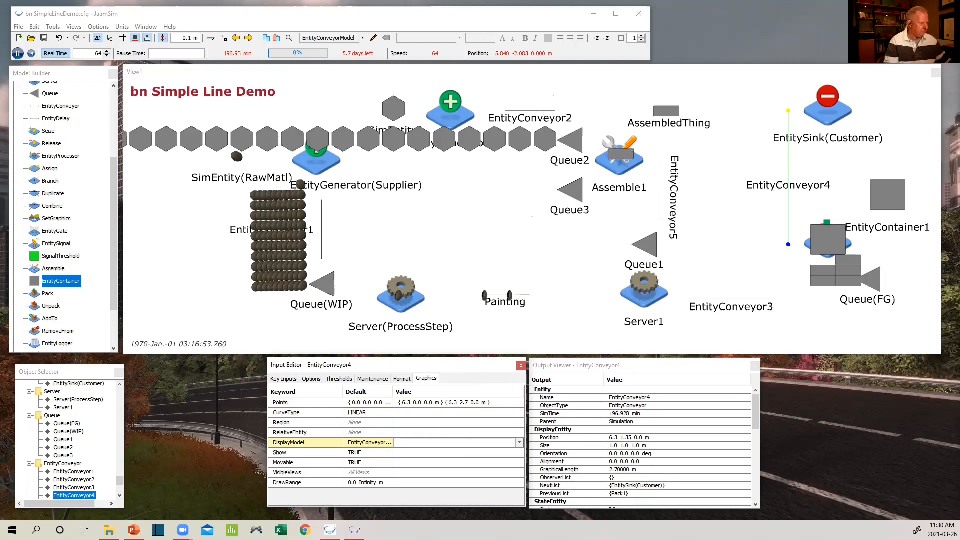
Switch to the PowerPoint presentation and add a new slide after slide 17, "Project Submission – Part B".
mouse_move(183, 530)
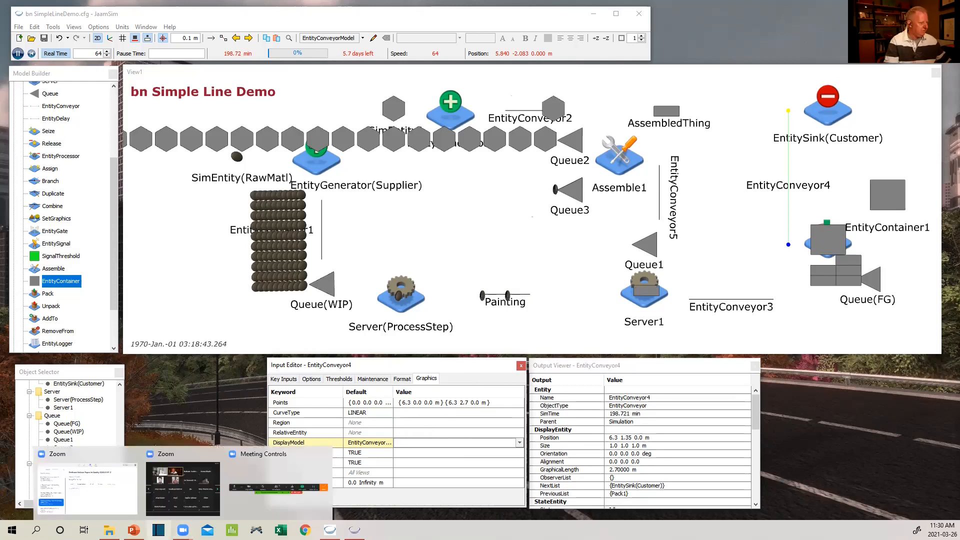
click(134, 531)
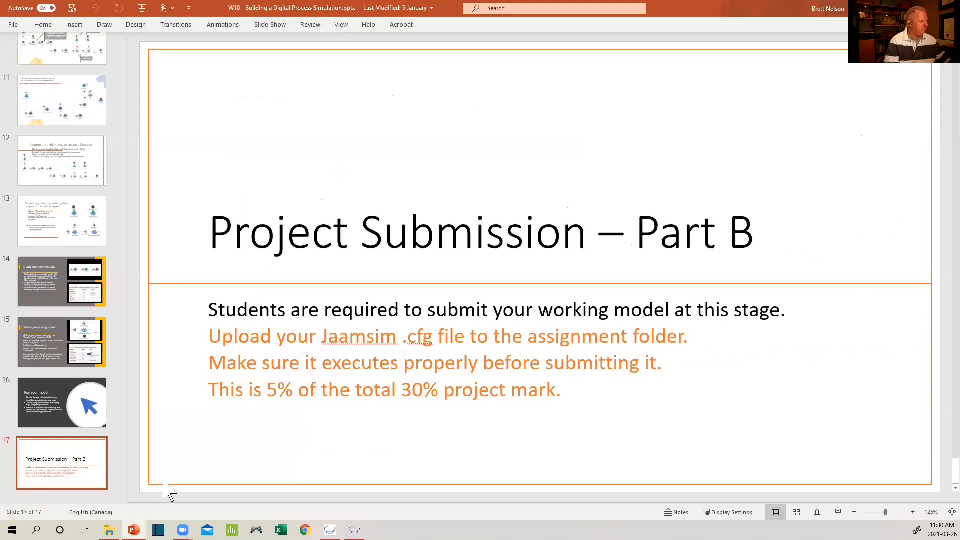
click(85, 498)
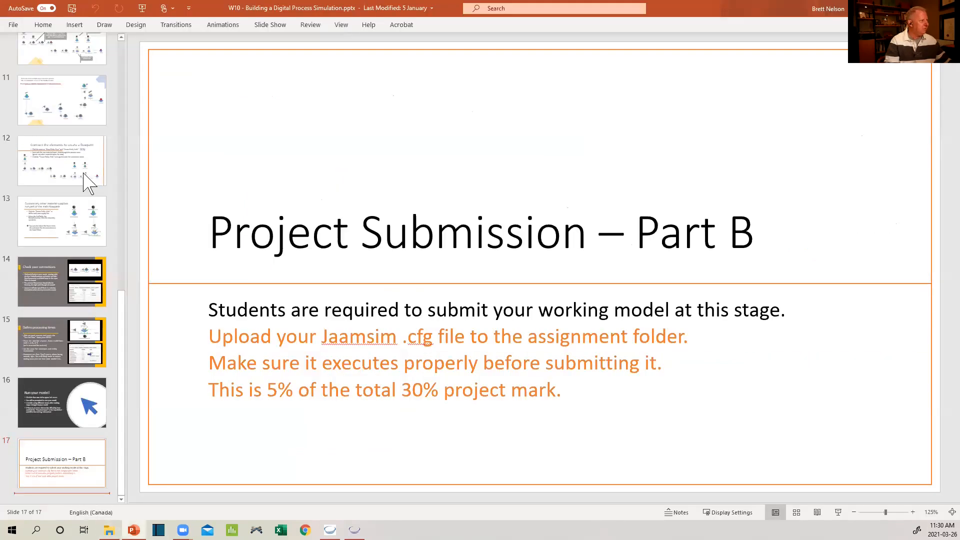
click(74, 24)
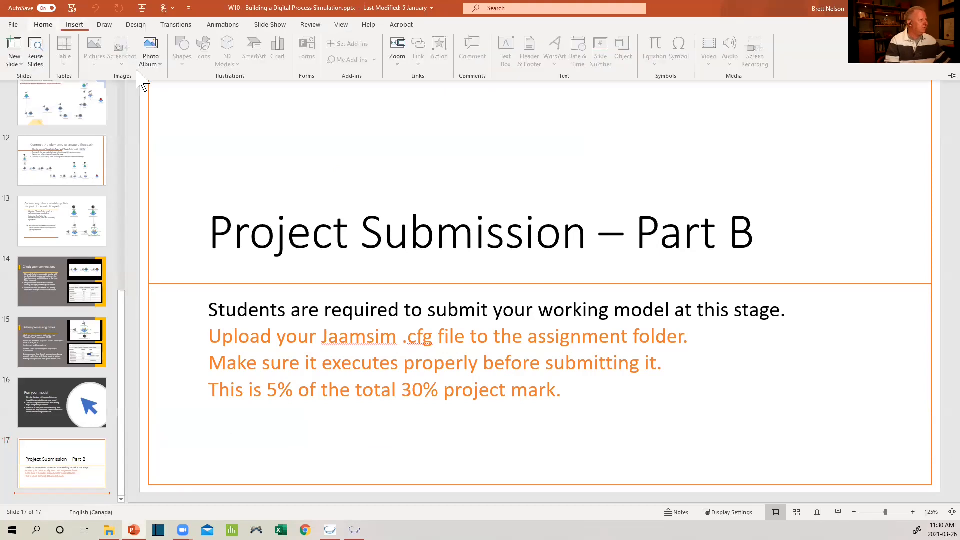
click(15, 50)
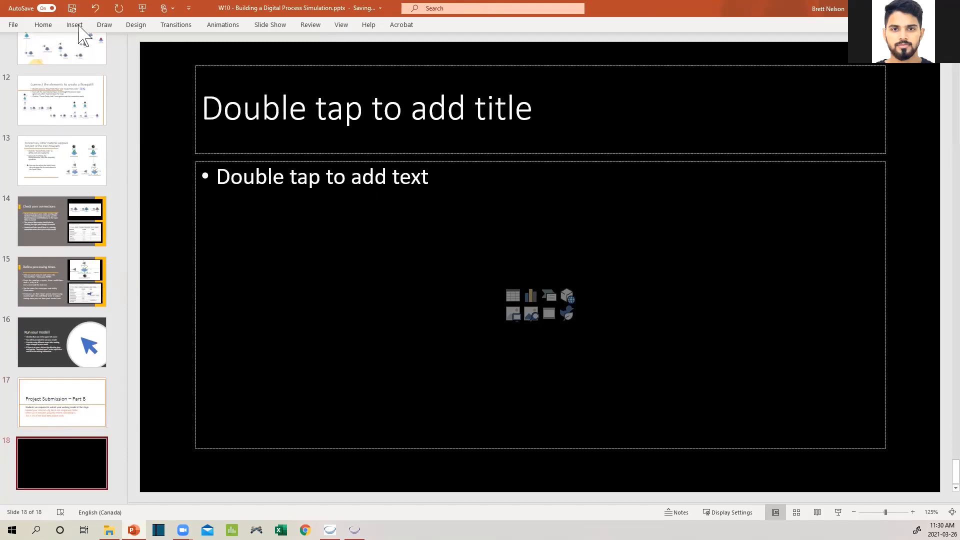
Switch back to JaamSim and lower the running simulation's real-time speed factor to 8.
click(79, 26)
key(Escape)
click(903, 8)
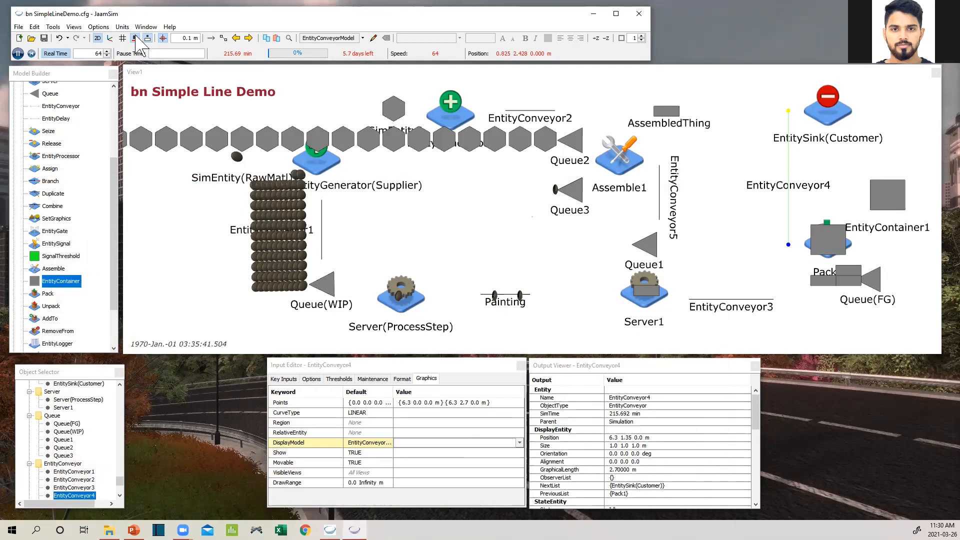
click(107, 55)
click(107, 55)
click(107, 55)
click(107, 55)
click(106, 55)
click(106, 55)
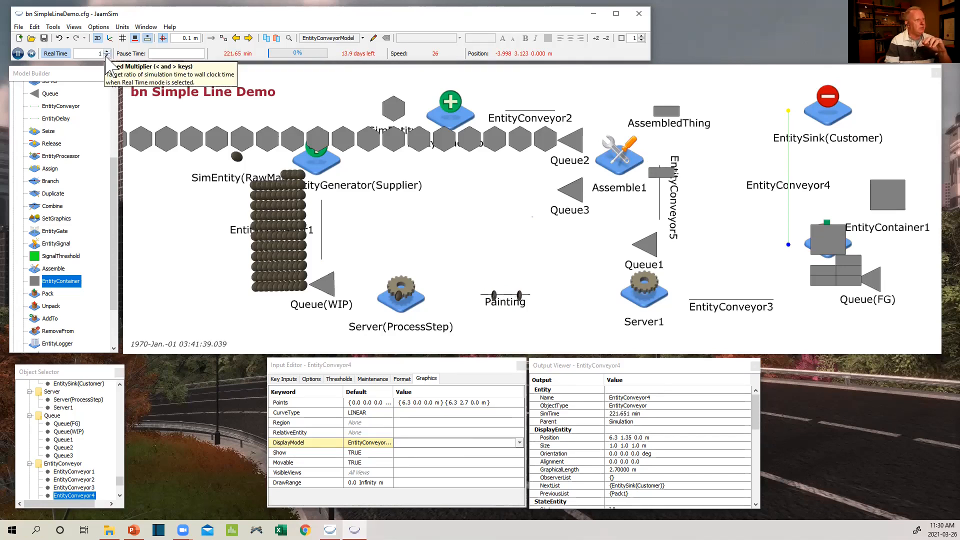
click(106, 51)
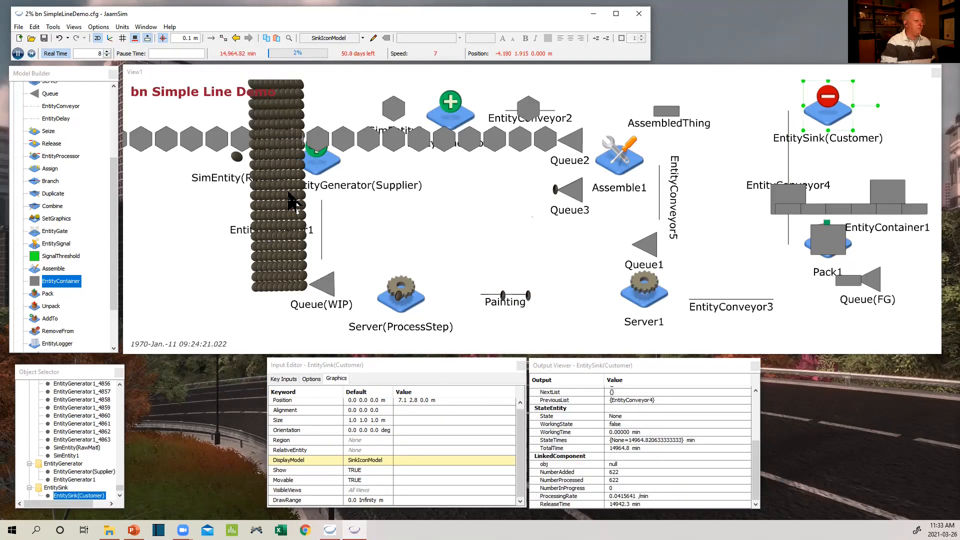
Pause and reset the simulation, and set the InterArrivalTime of EntityGenerator(Supplier) to 8 min.
click(18, 53)
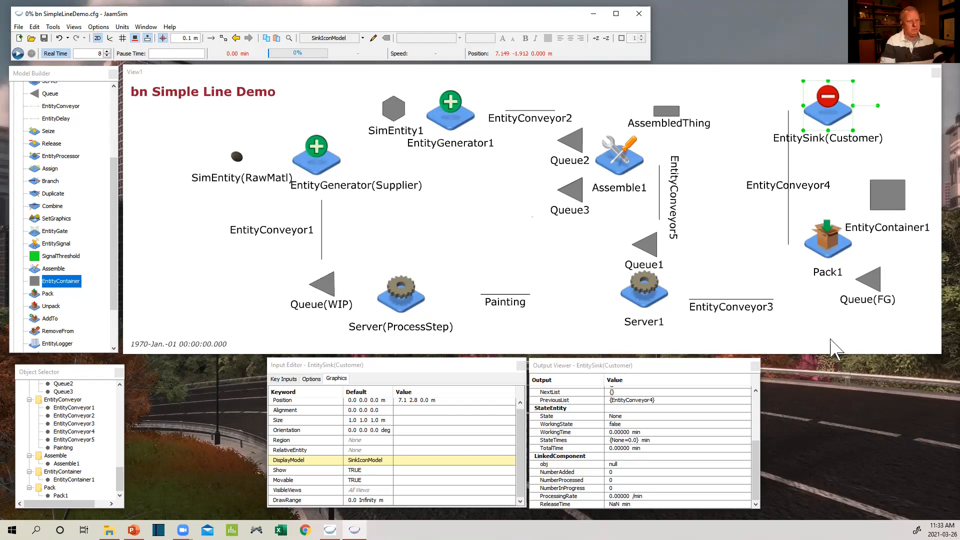
click(376, 280)
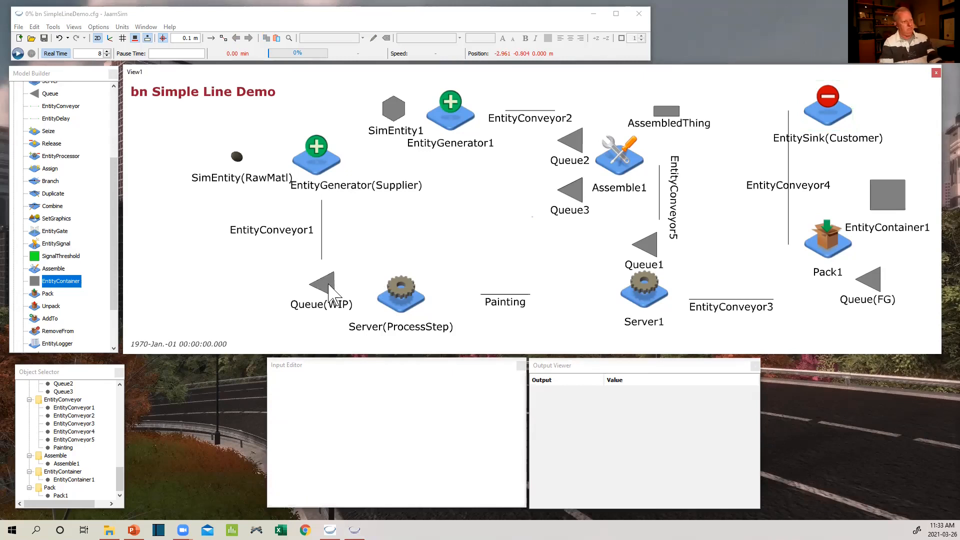
click(329, 286)
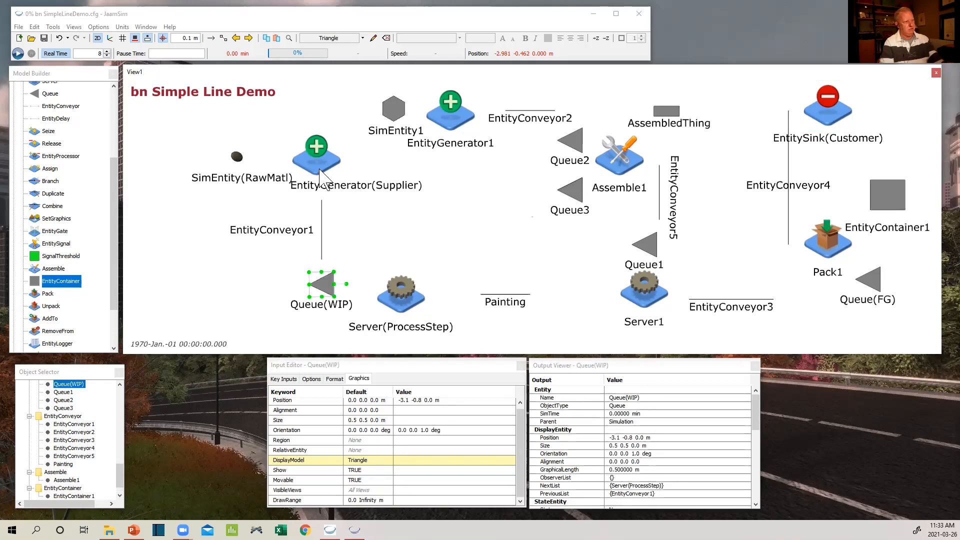
click(318, 166)
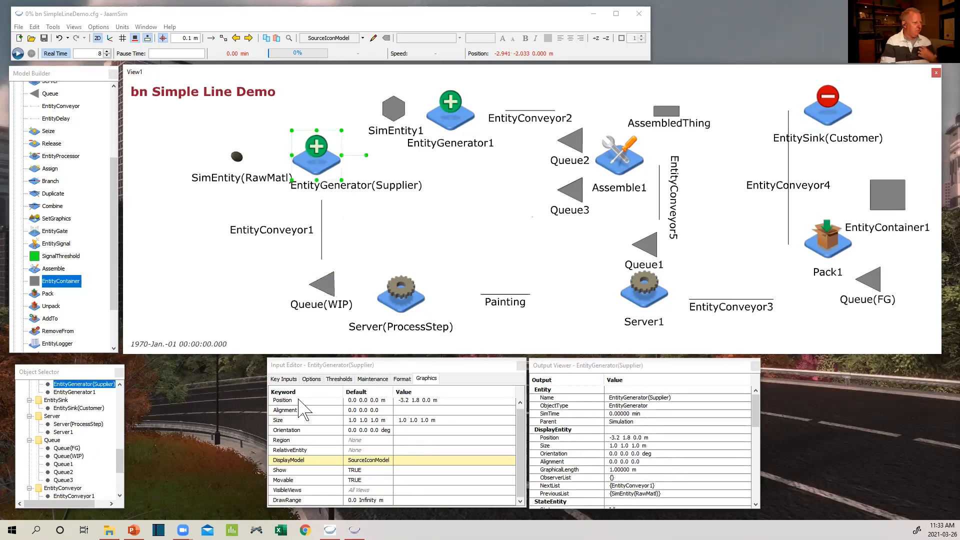
click(284, 379)
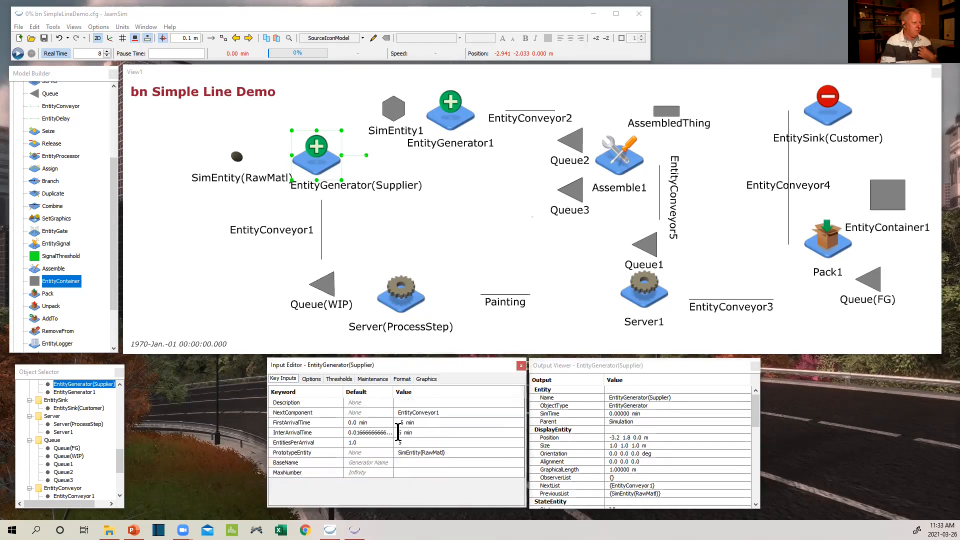
click(398, 433)
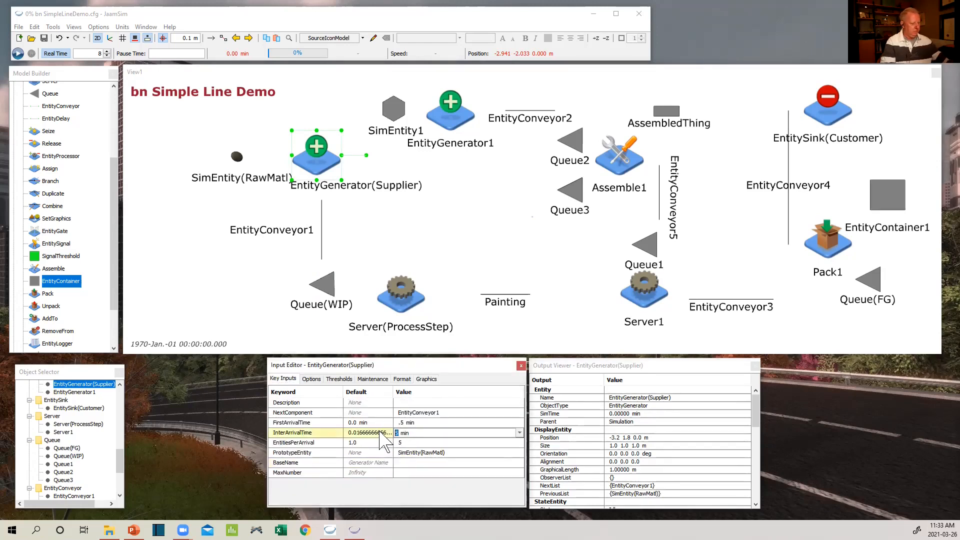
click(432, 463)
Set EntityGenerator(Supplier)'s InterArrivalTime to 2 h and EntitiesPerArrival to 100, and run the simulation.
click(17, 53)
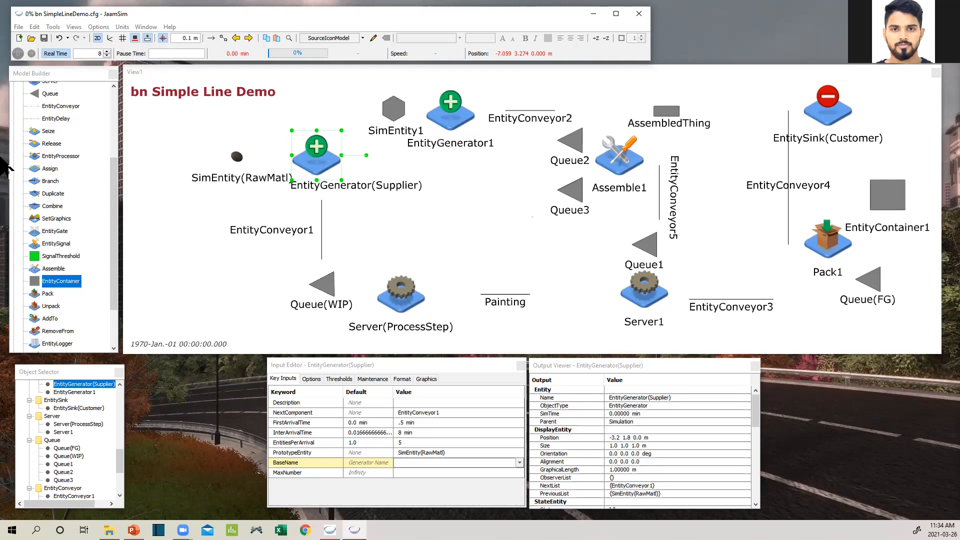
click(18, 53)
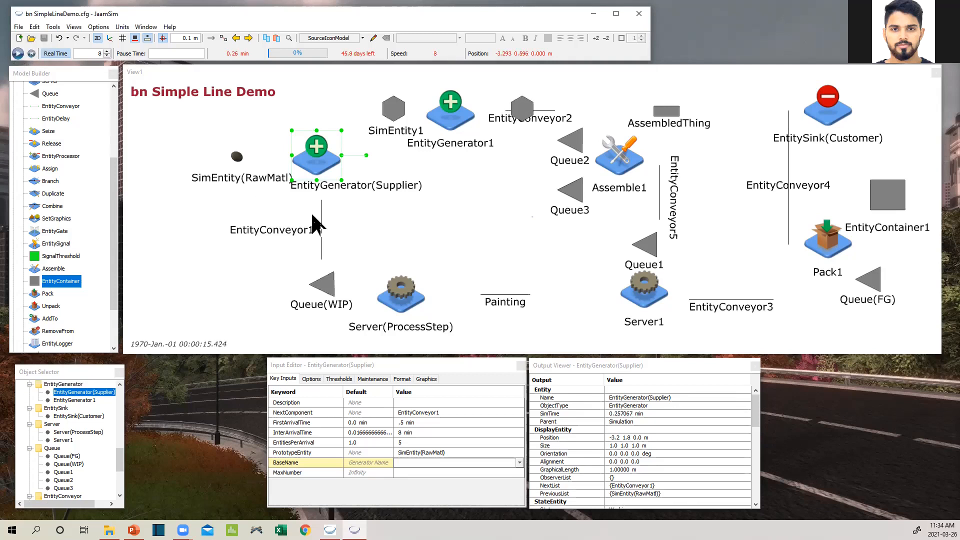
click(417, 432)
drag(417, 433, 380, 433)
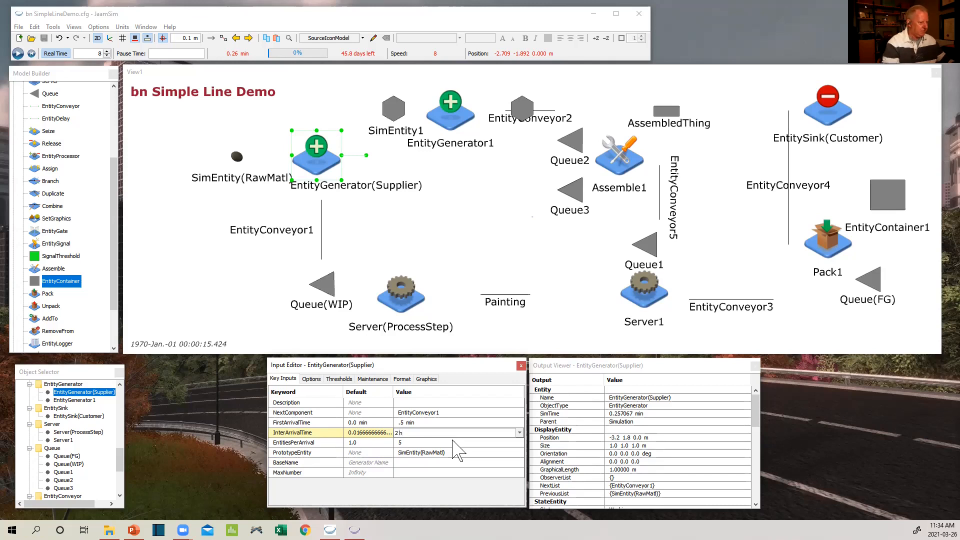
click(447, 443)
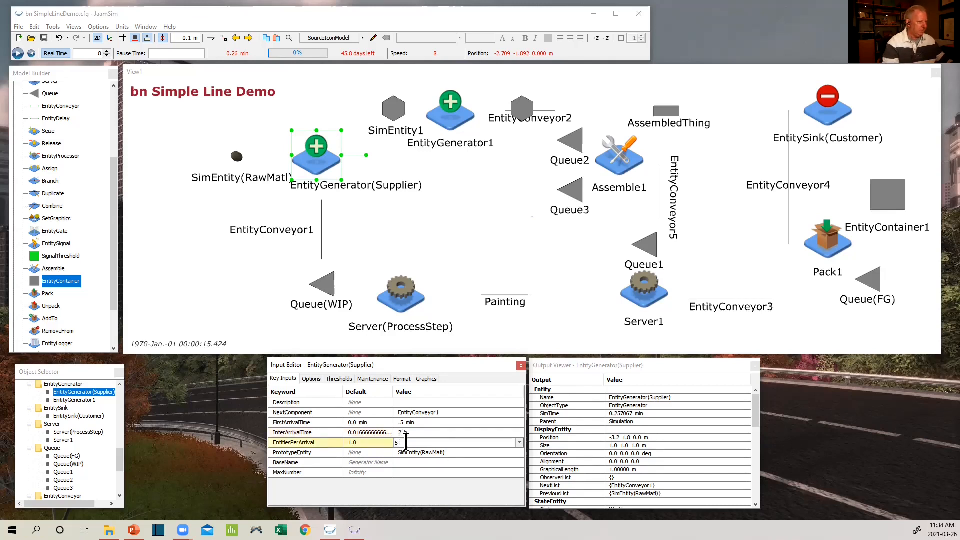
drag(406, 443, 359, 442)
text(100)
key(Return)
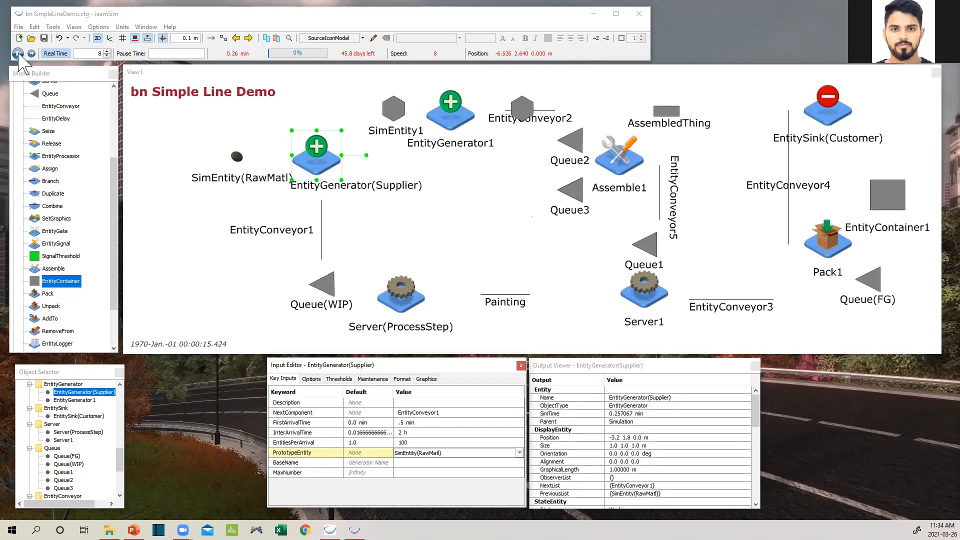
click(18, 55)
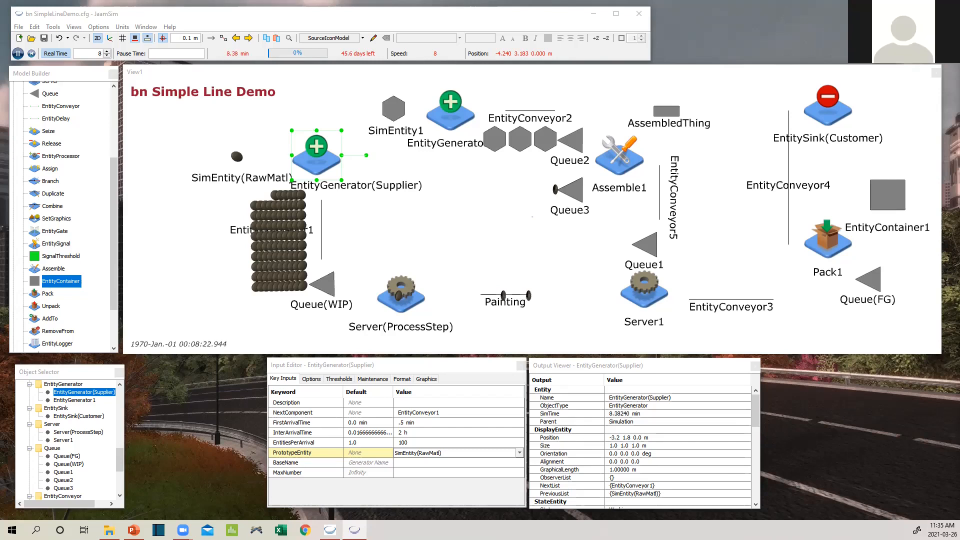
Move the Output Viewer and Input Editor windows farther from the Object Selector, keeping them side by side below the model view.
click(692, 365)
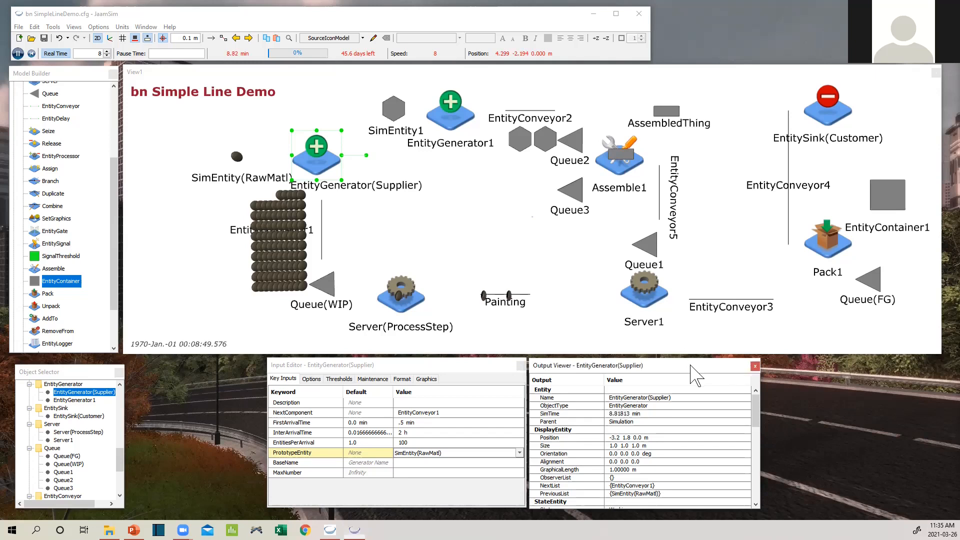
drag(690, 365, 869, 371)
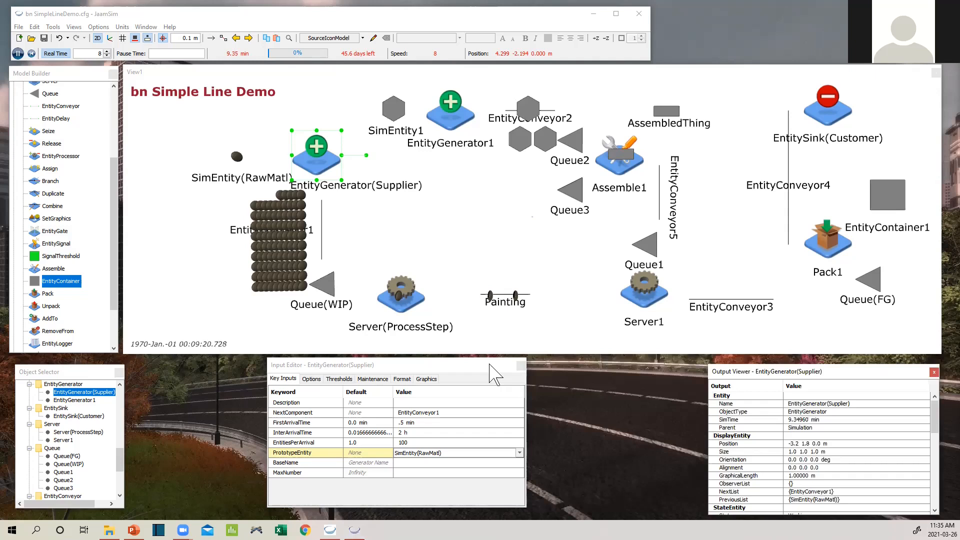
drag(490, 364, 663, 372)
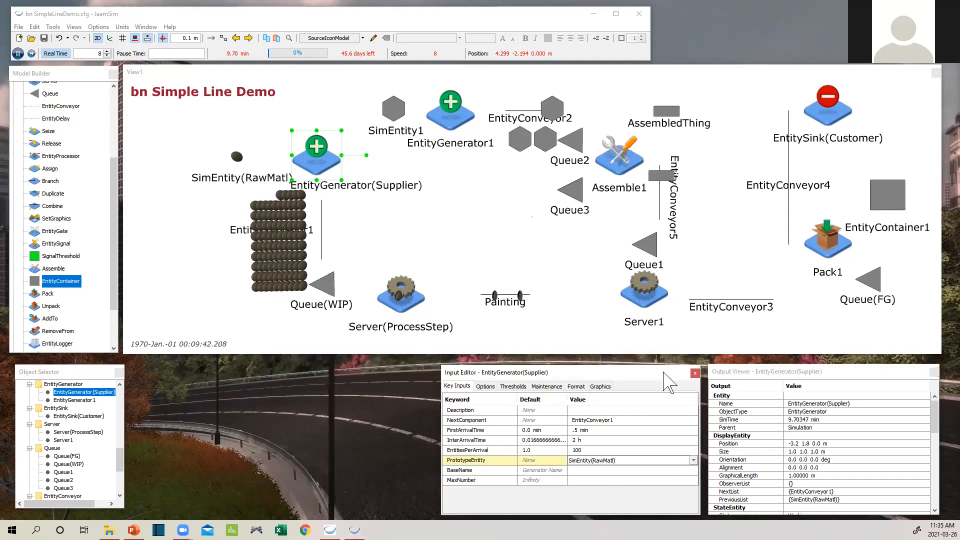
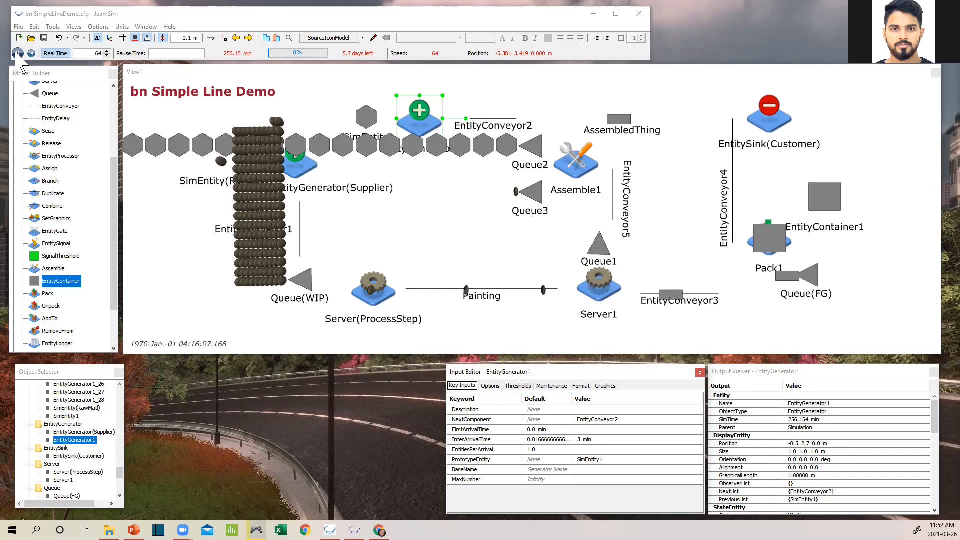
Switch to the FlexSim model and place a Hard Hat operator on the open floor near Mill1, at about X -2, Y -5.
key(space)
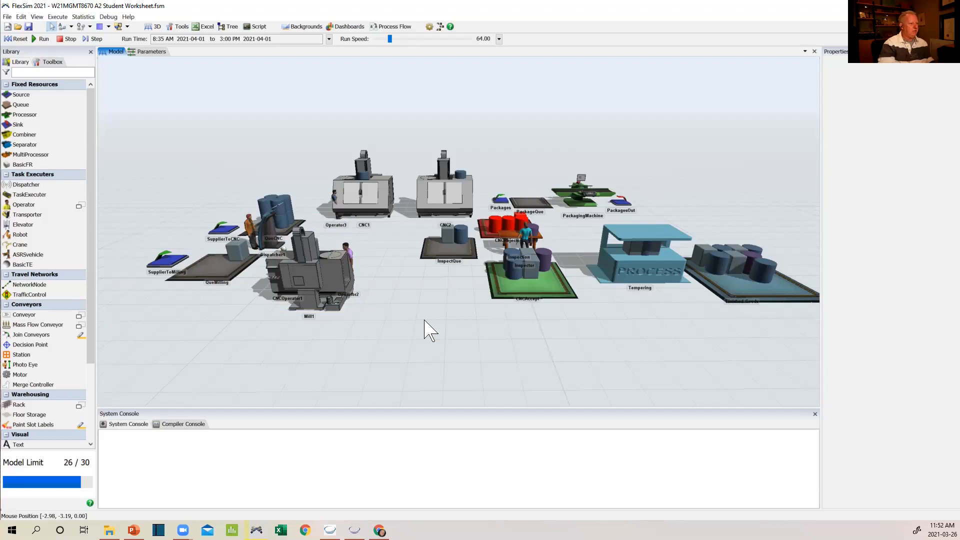
drag(424, 321, 406, 321)
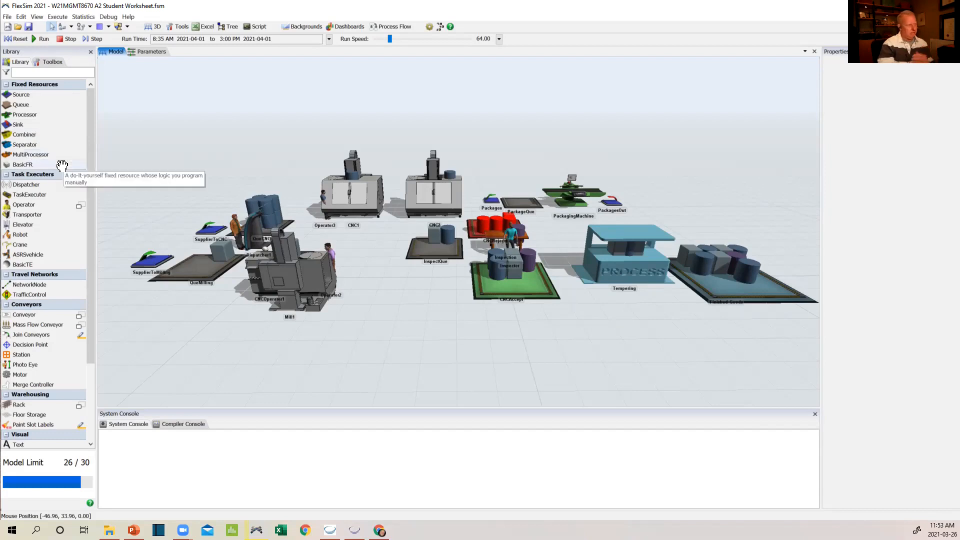
click(23, 206)
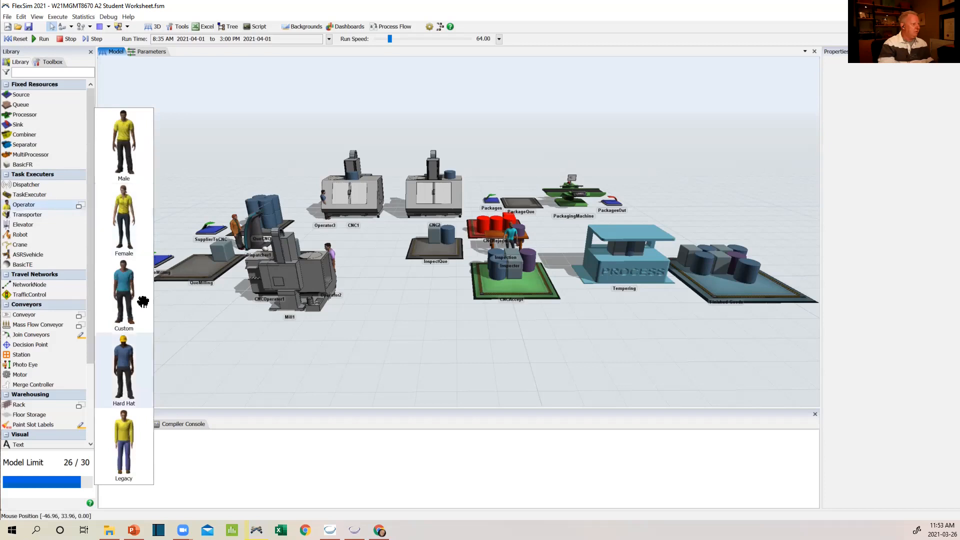
drag(123, 134, 459, 156)
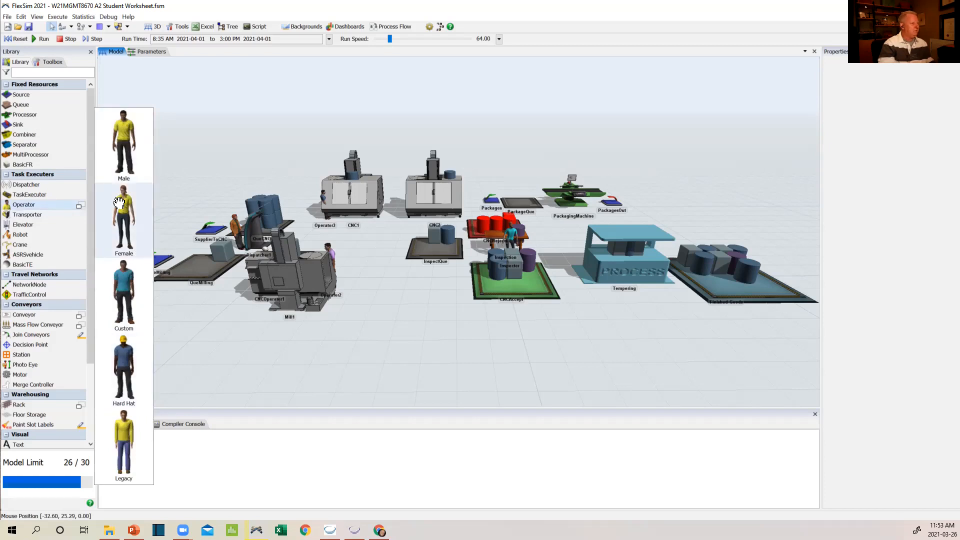
drag(116, 364, 721, 338)
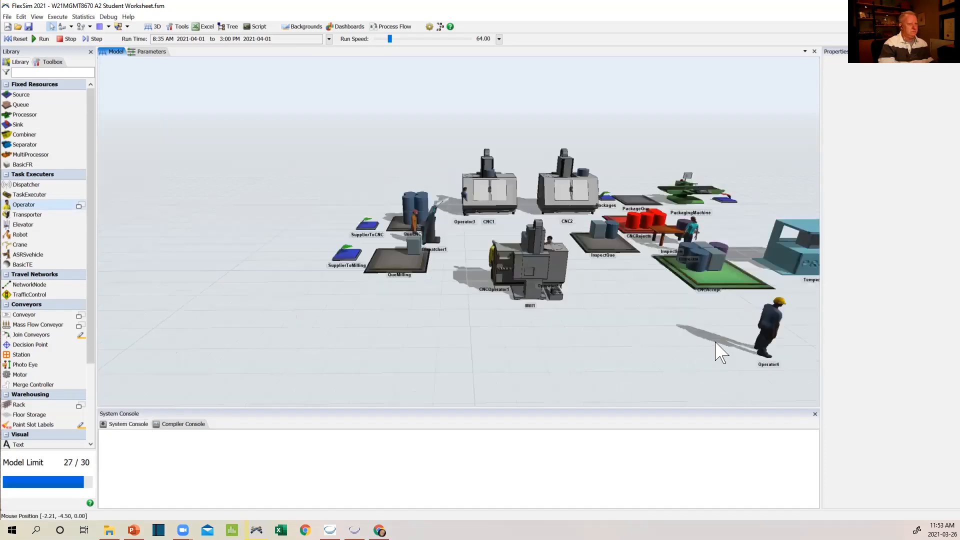
drag(629, 351, 685, 330)
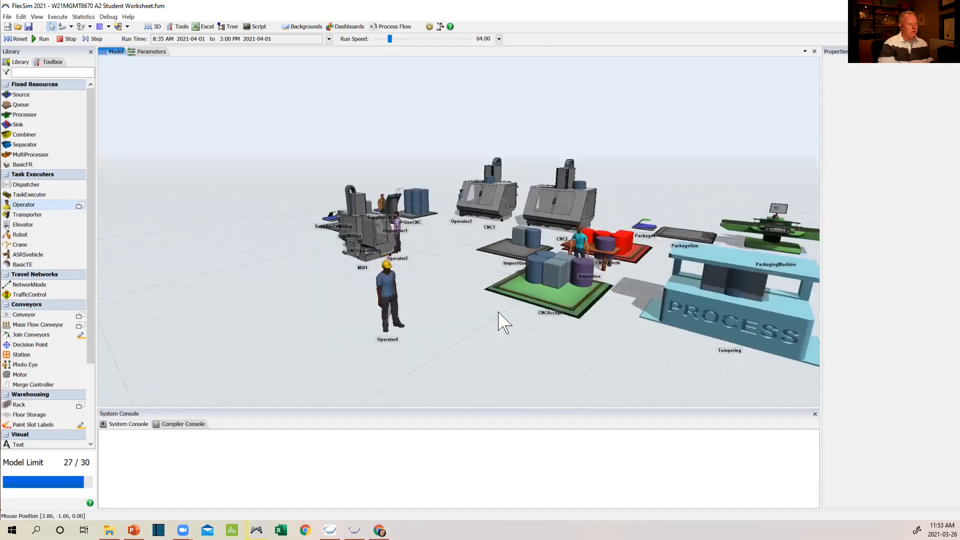
Open the Hard Hat operator's properties and examine its Visuals settings and the list of available 3D shapes.
click(388, 298)
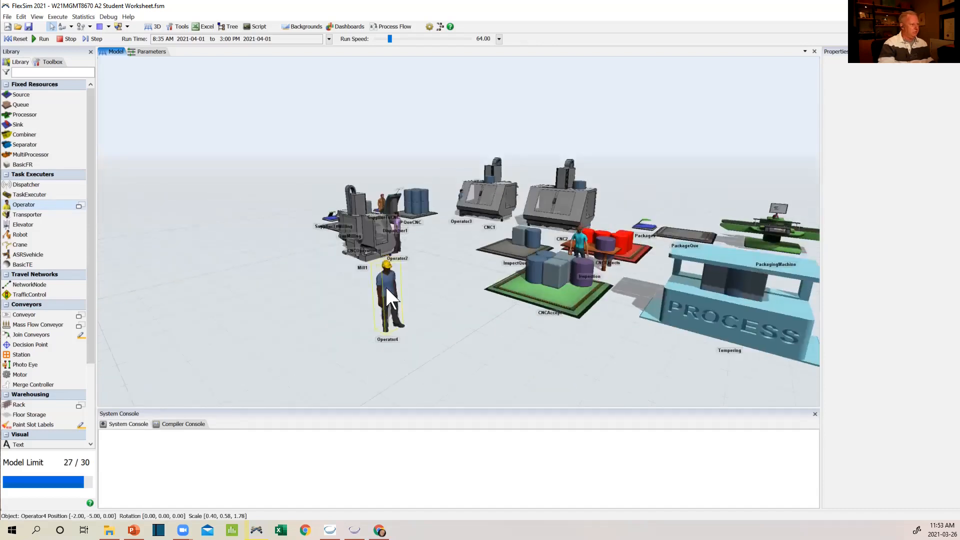
click(386, 287)
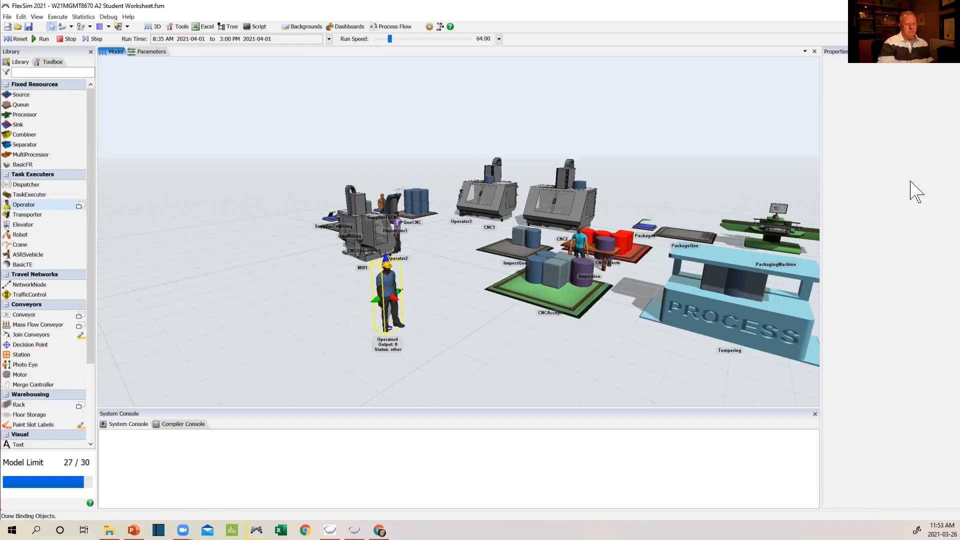
double_click(387, 287)
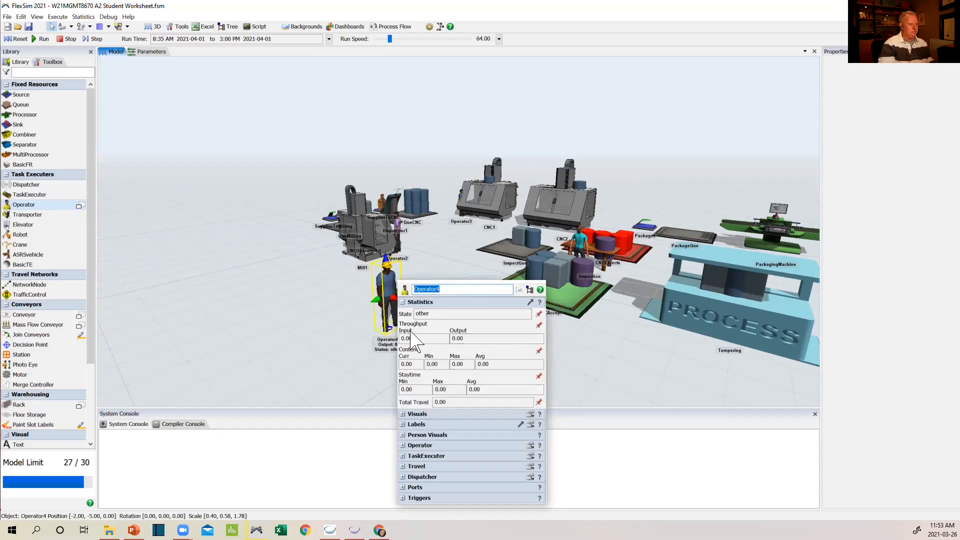
click(403, 414)
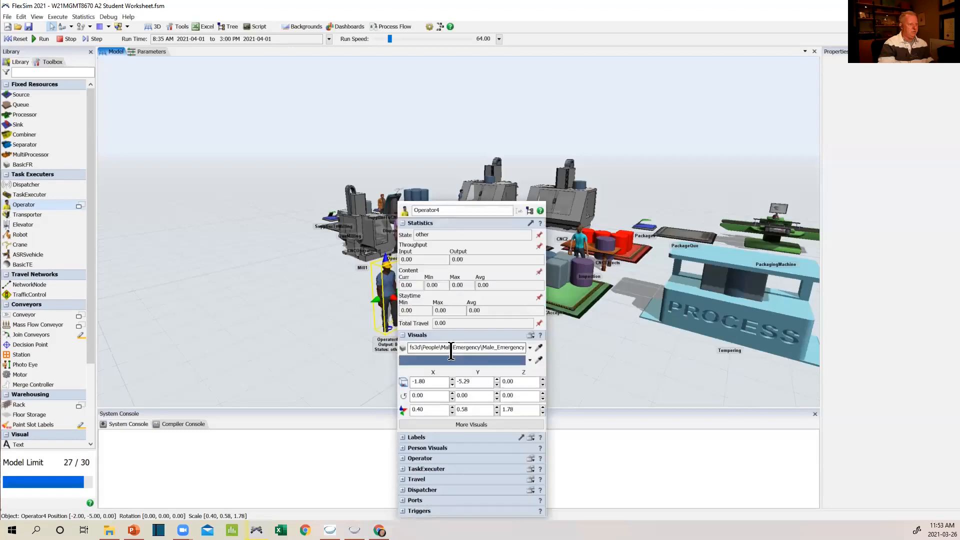
click(530, 347)
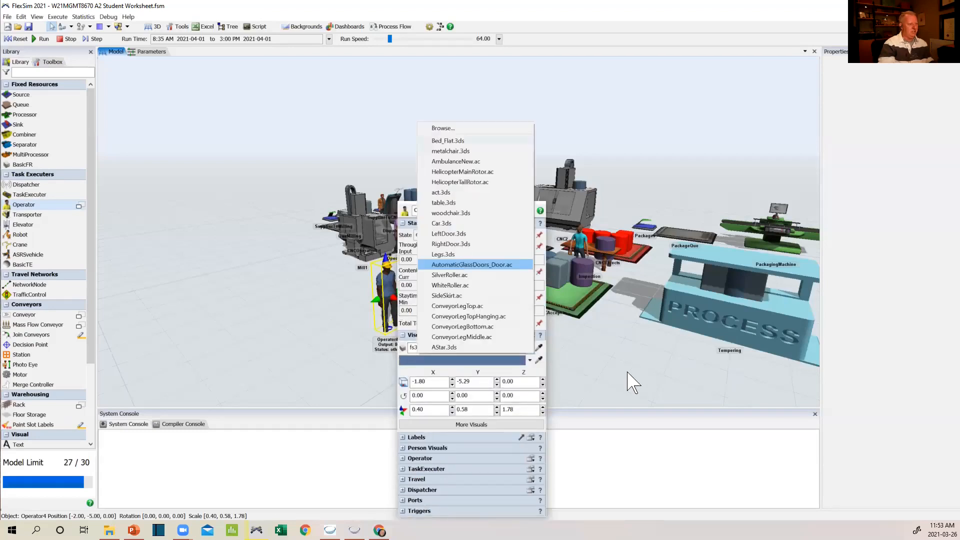
click(460, 371)
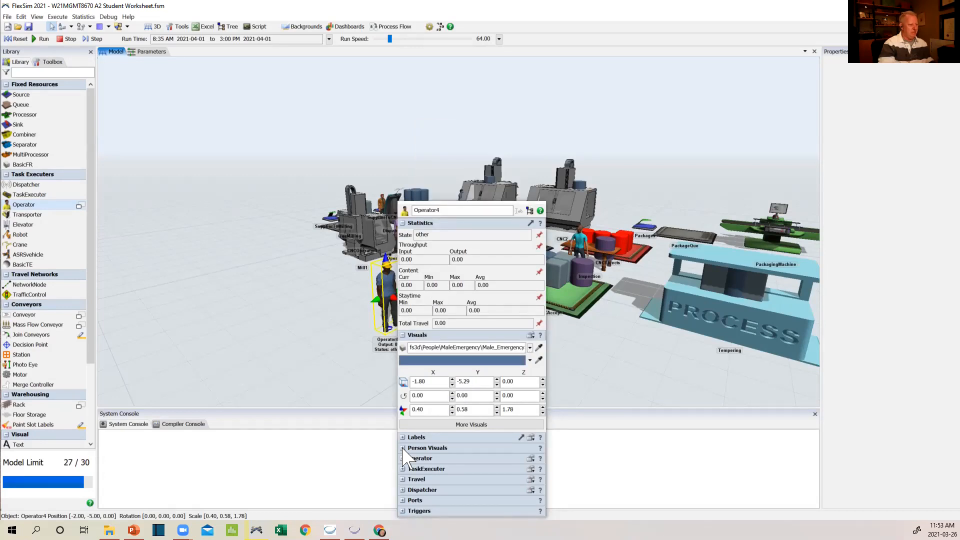
click(796, 371)
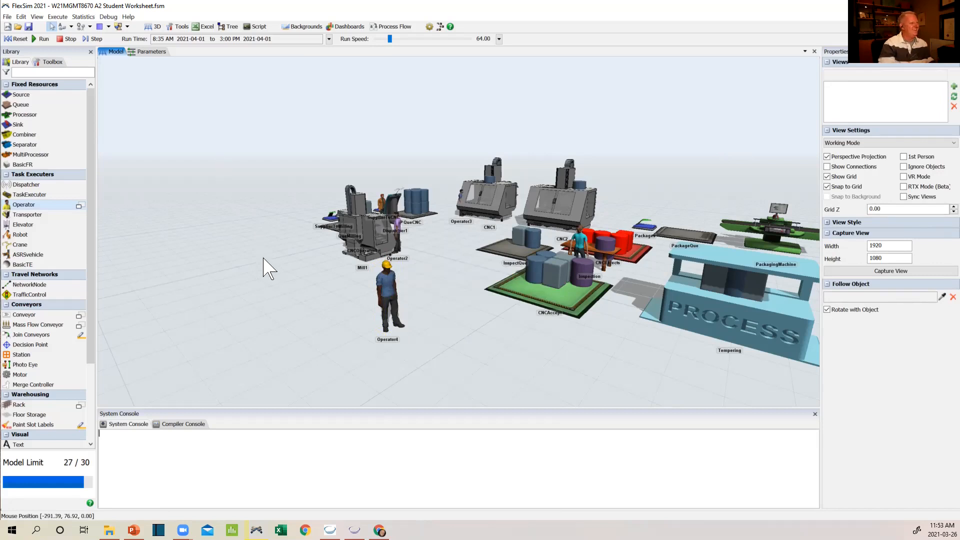
drag(440, 326, 356, 318)
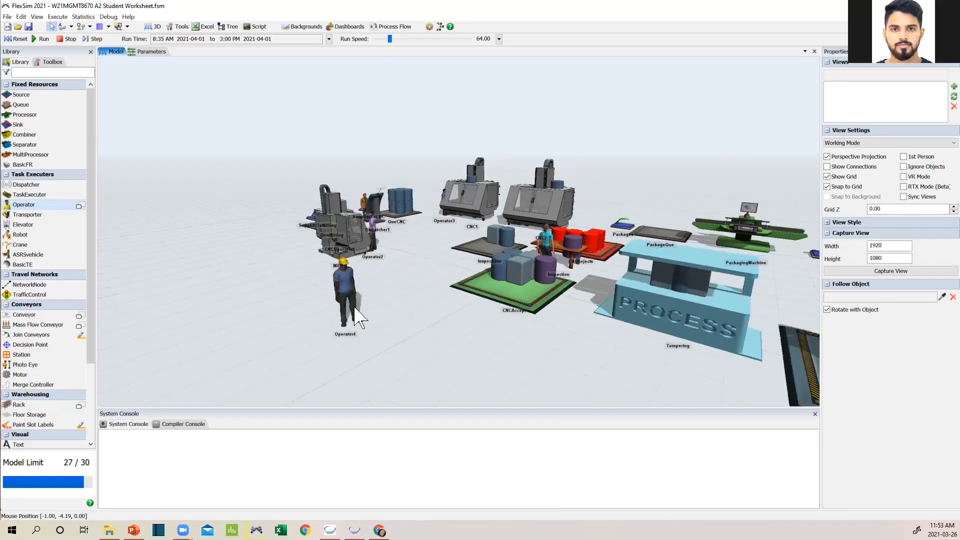
scroll(326, 308, down, 1)
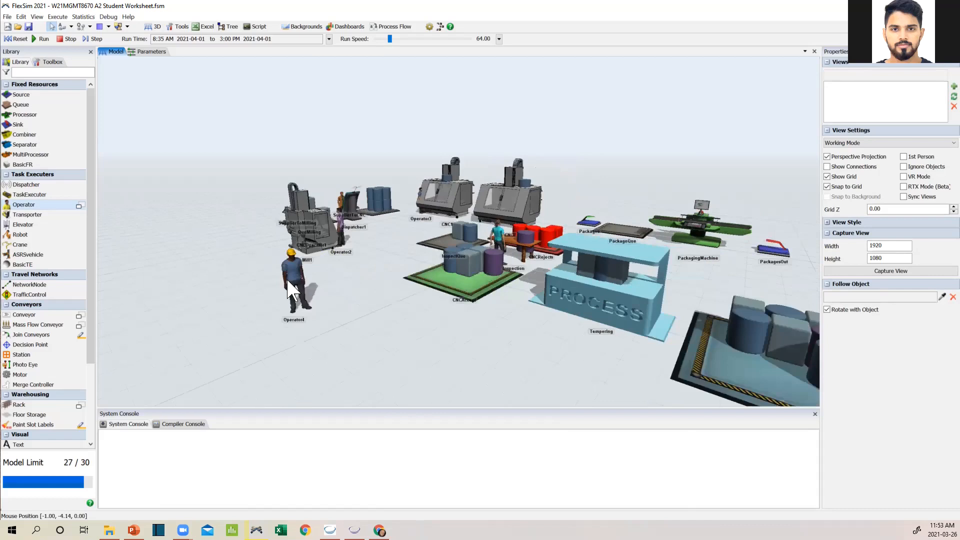
scroll(295, 286, down, 1)
scroll(308, 294, up, 1)
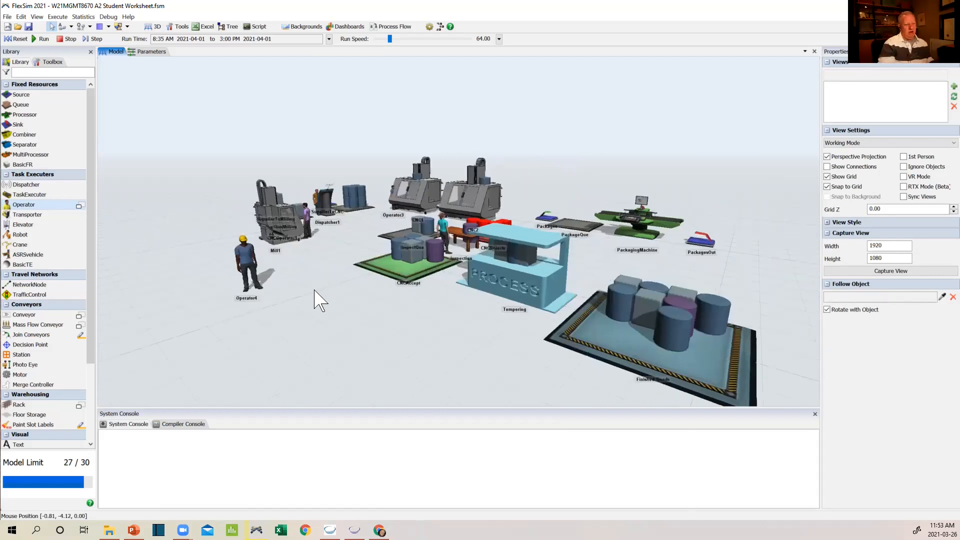
Delete the Hard Hat operator standing on the open floor near Mill1.
scroll(319, 298, up, 1)
scroll(320, 300, up, 1)
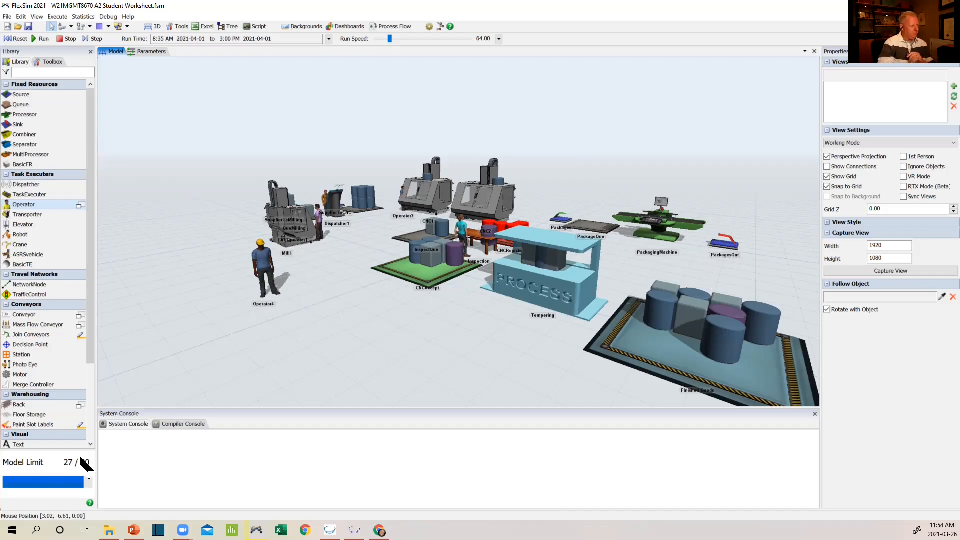
click(263, 265)
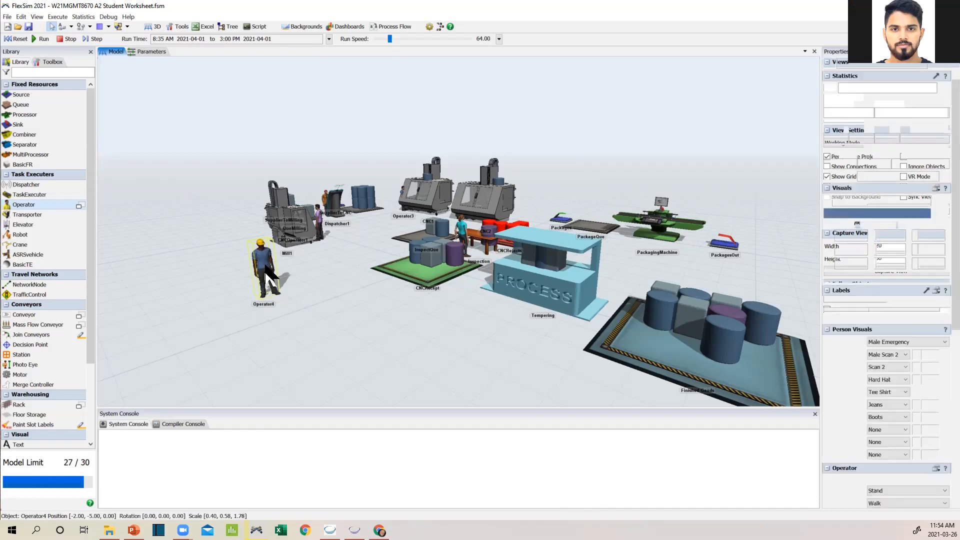
key(Delete)
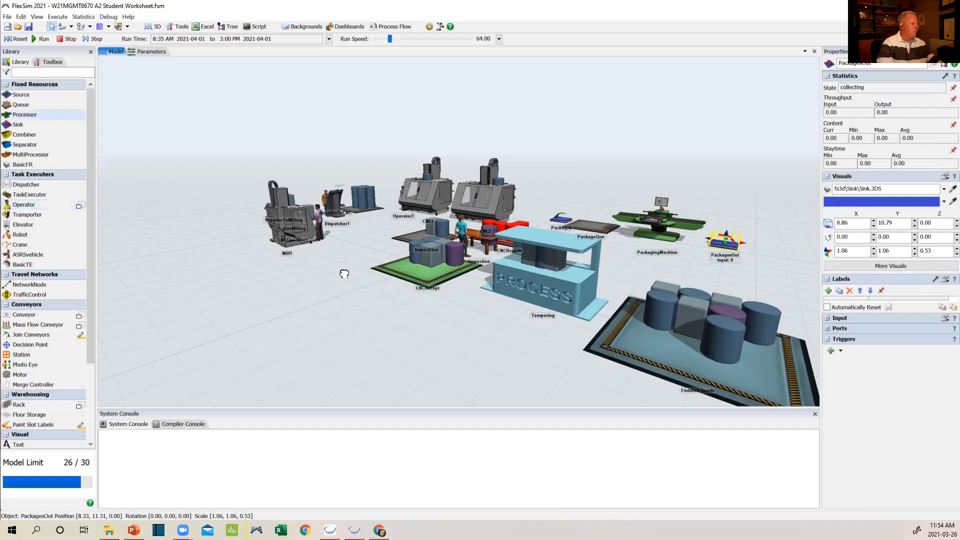
Place a Processor on the open floor in front of Mill1 and delete it again.
key(ctrl+v)
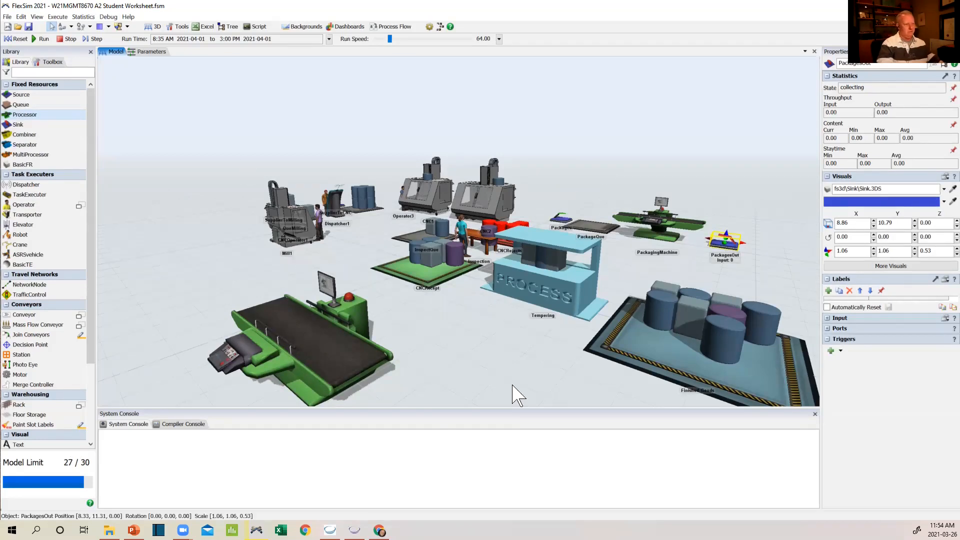
click(333, 357)
key(Delete)
click(507, 357)
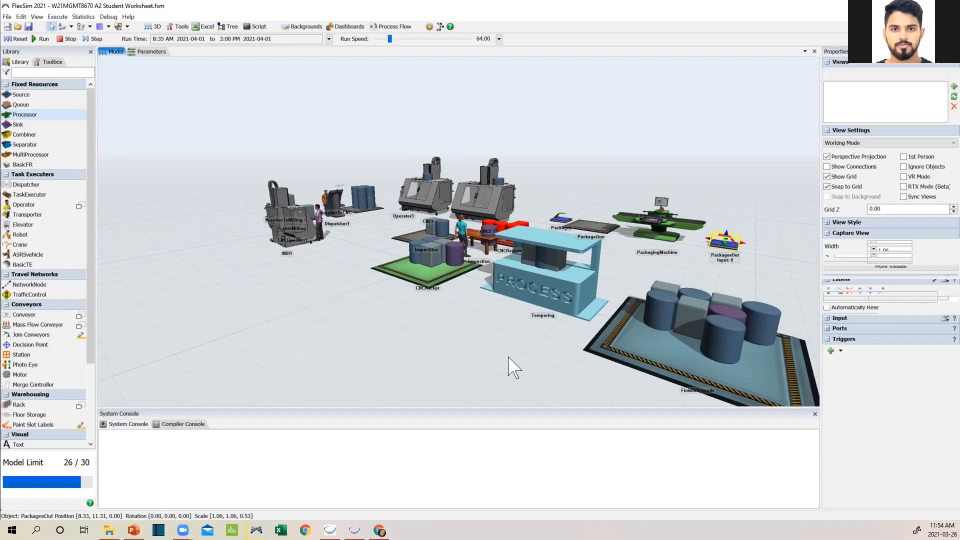
Examine the production line layout from several angles and distances, from the suppliers and Mill1 through to Tempering and Finished Goods.
drag(519, 360, 519, 364)
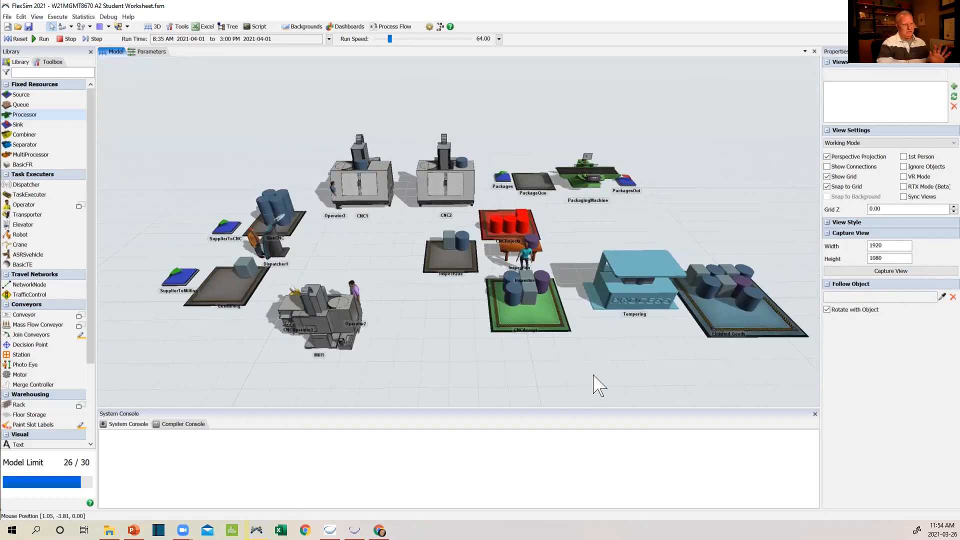
drag(557, 371, 558, 355)
scroll(557, 357, down, 2)
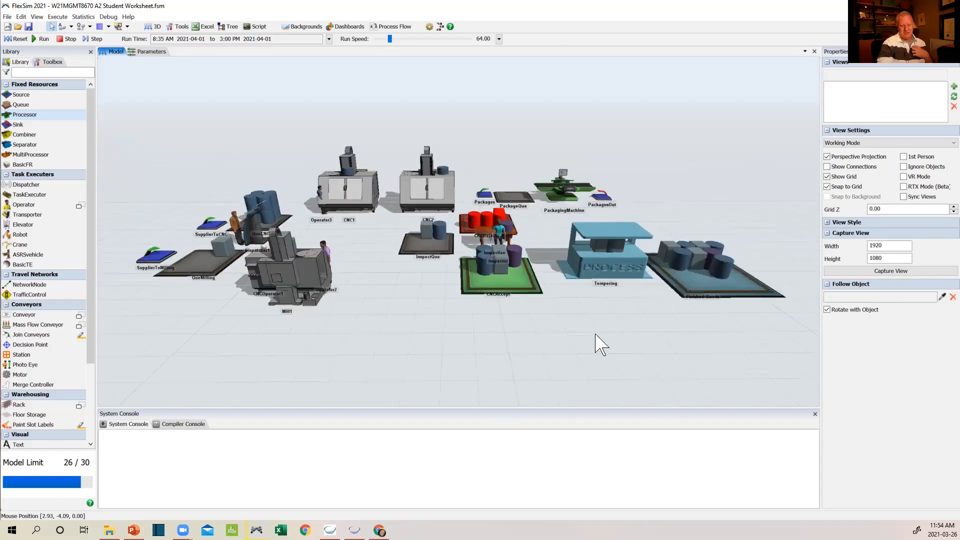
scroll(600, 344, up, 2)
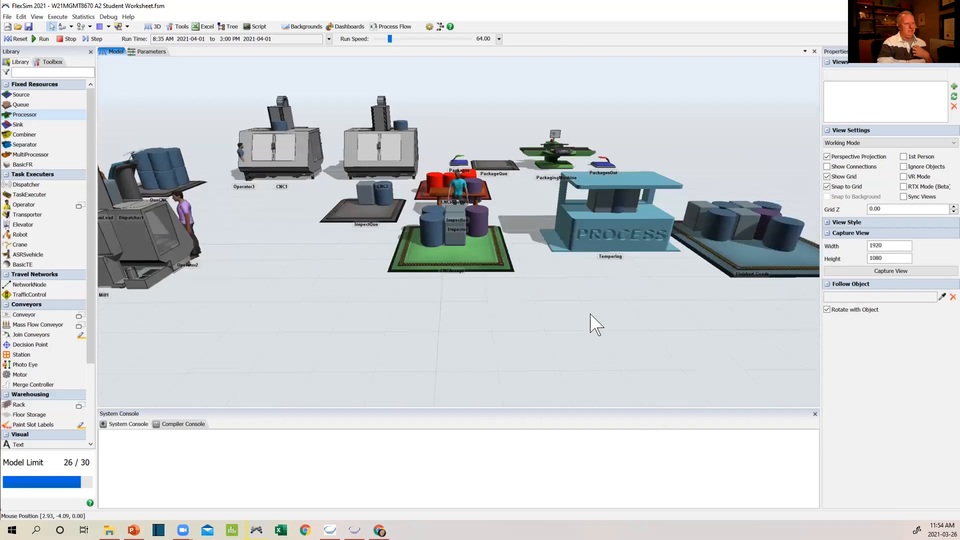
scroll(640, 361, up, 1)
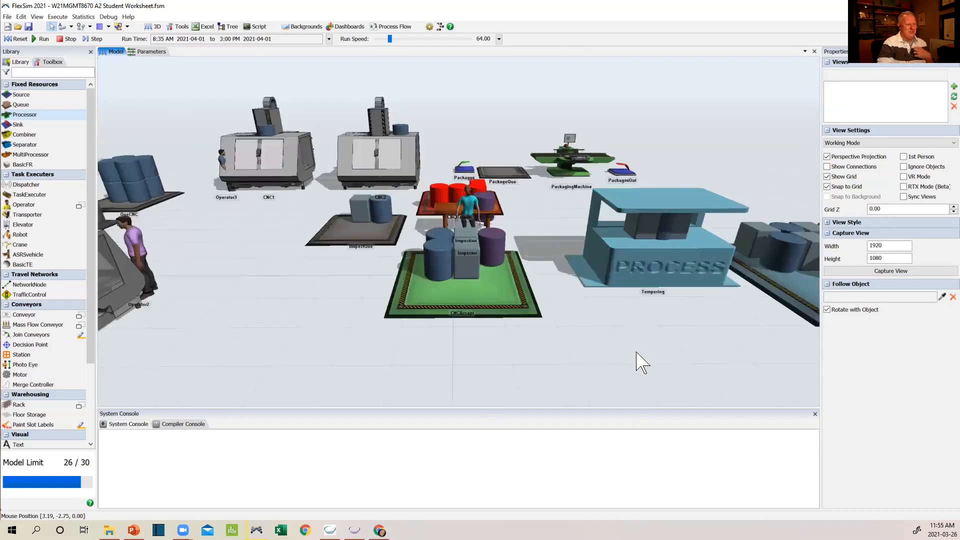
scroll(643, 362, down, 2)
scroll(643, 362, up, 1)
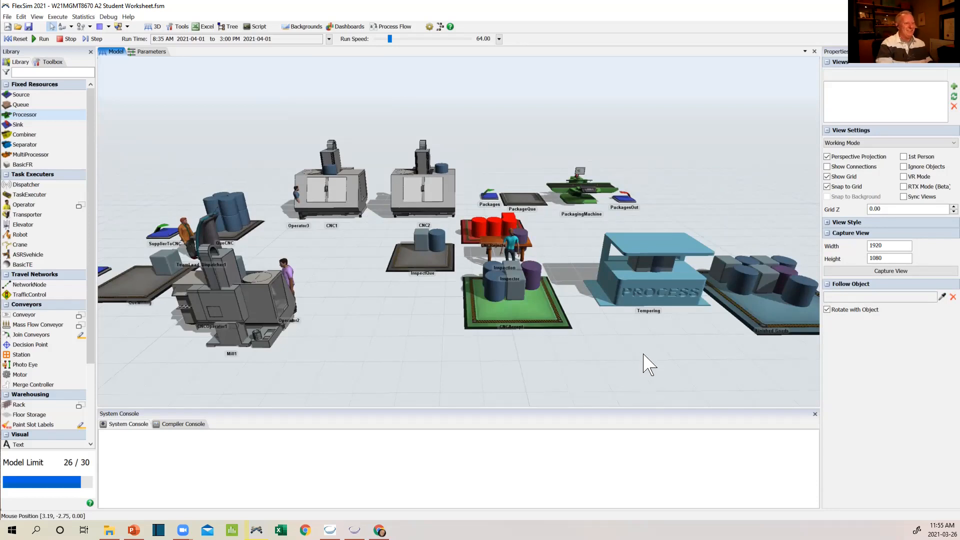
scroll(649, 365, up, 2)
drag(639, 354, 523, 350)
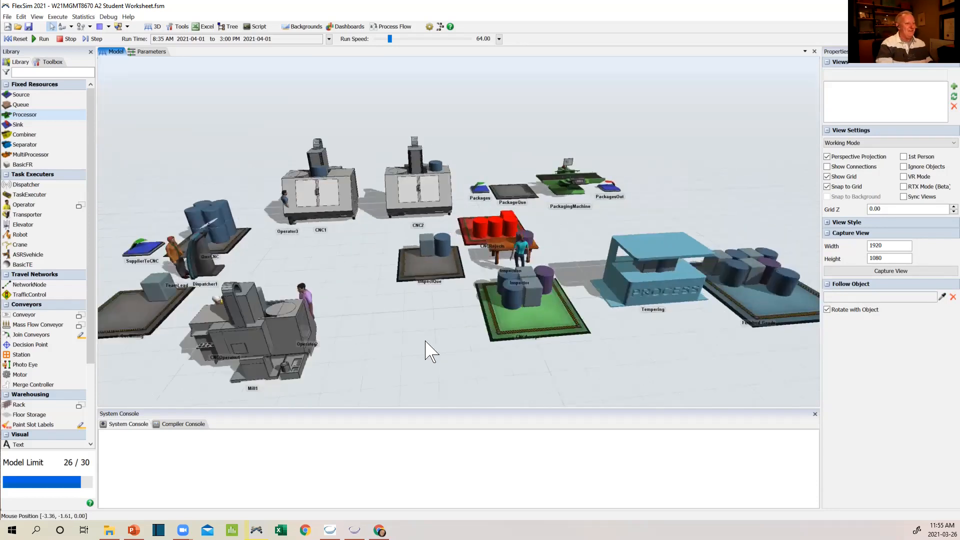
scroll(446, 339, down, 2)
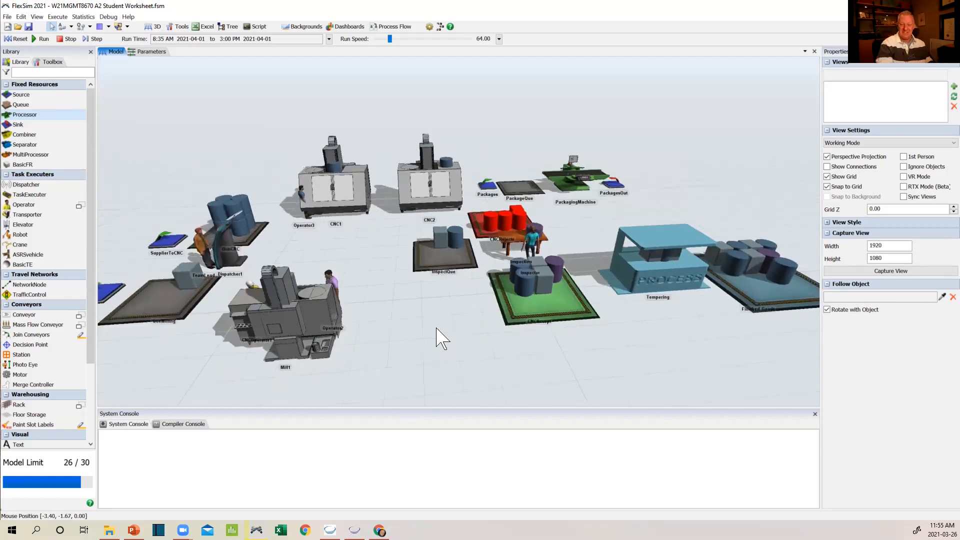
drag(436, 328, 431, 329)
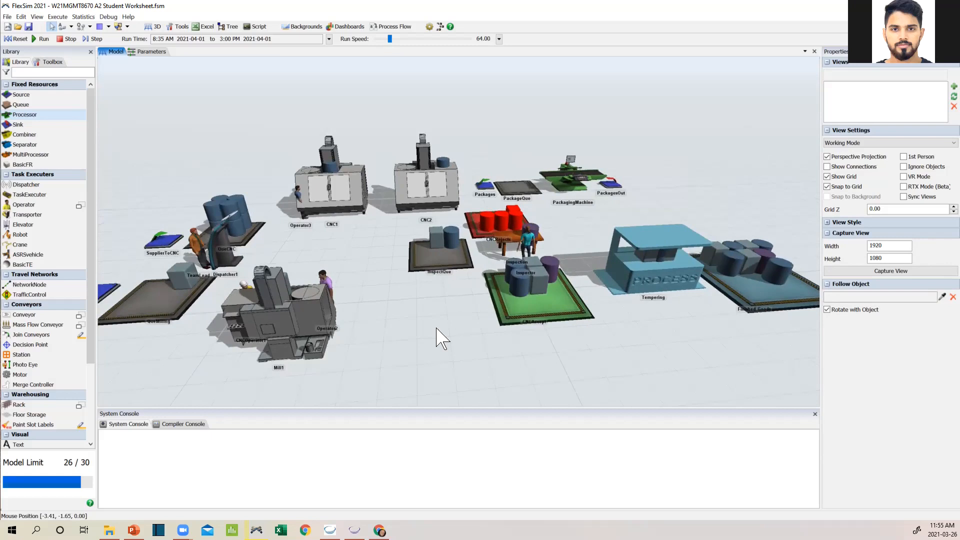
Run the FlexSim simulation until about 10:06 AM model time, stop it, and look over the queues along the line.
click(44, 39)
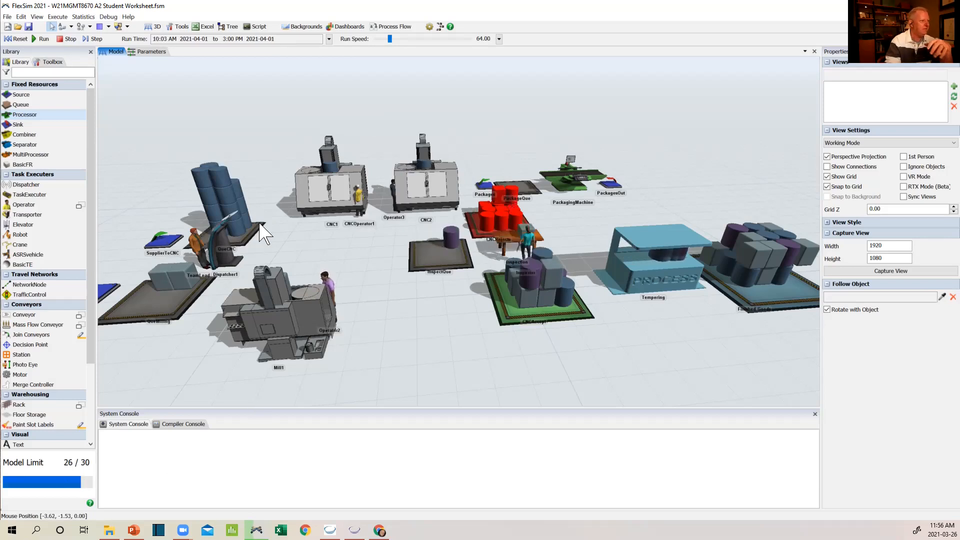
click(69, 38)
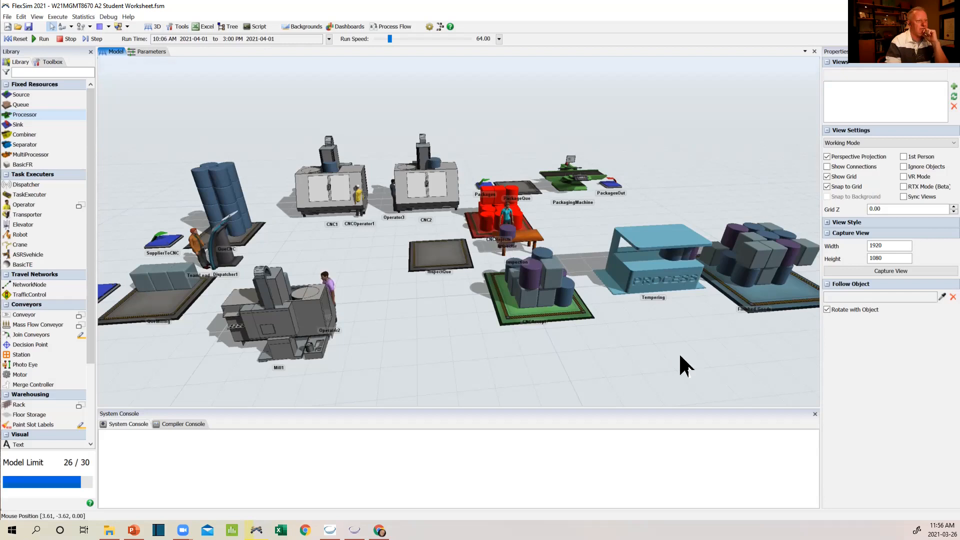
drag(680, 353, 686, 357)
scroll(686, 357, up, 2)
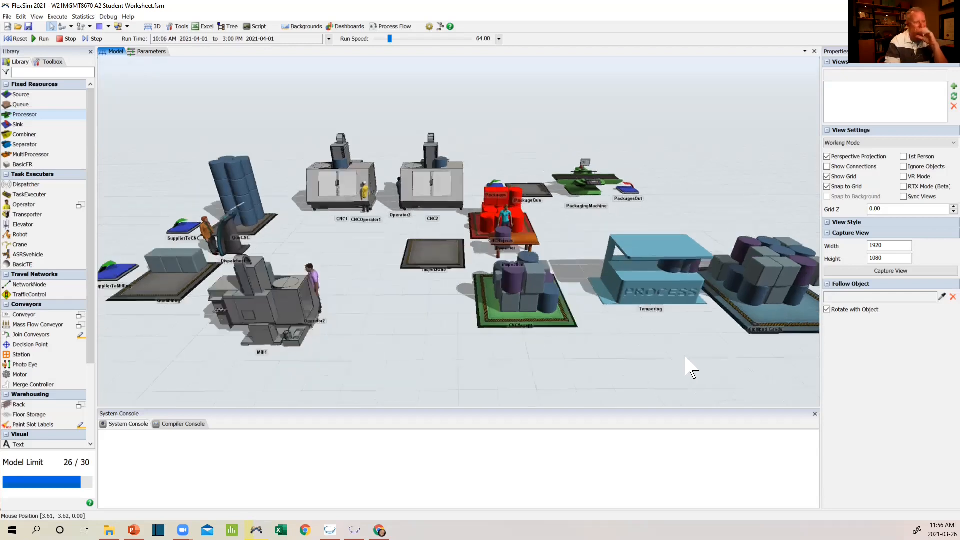
scroll(686, 357, down, 2)
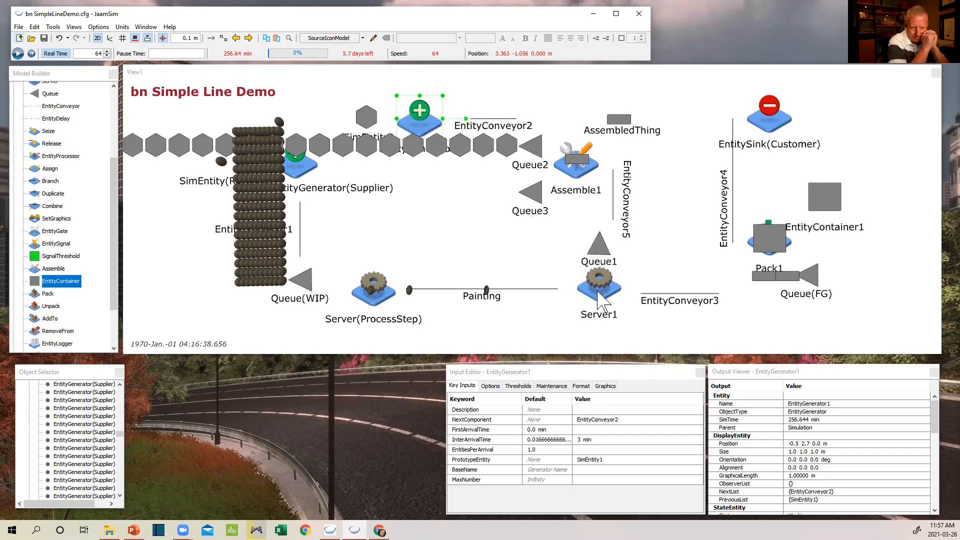
Switch to the JaamSim line demo, show the entity flow arrows, and bring up the inputs of the Painting conveyor.
click(211, 38)
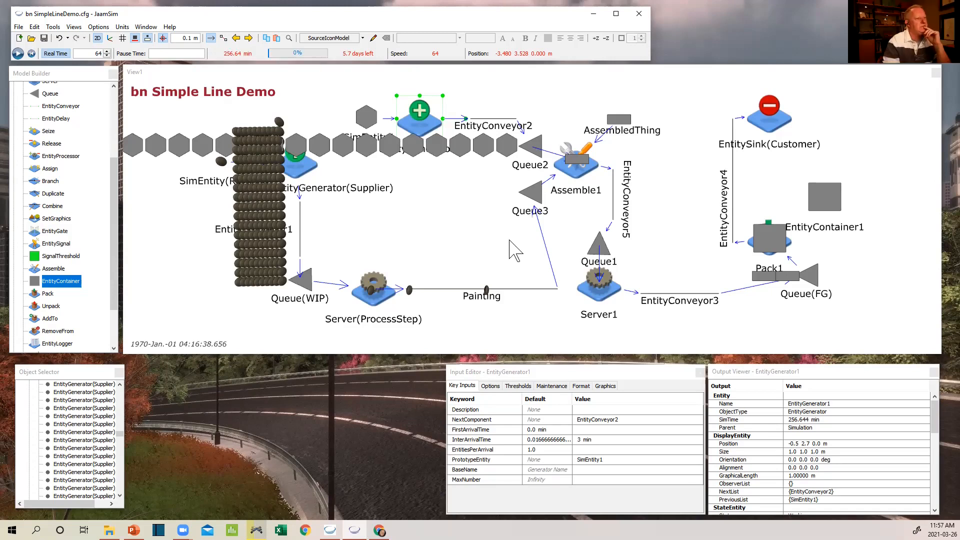
click(524, 288)
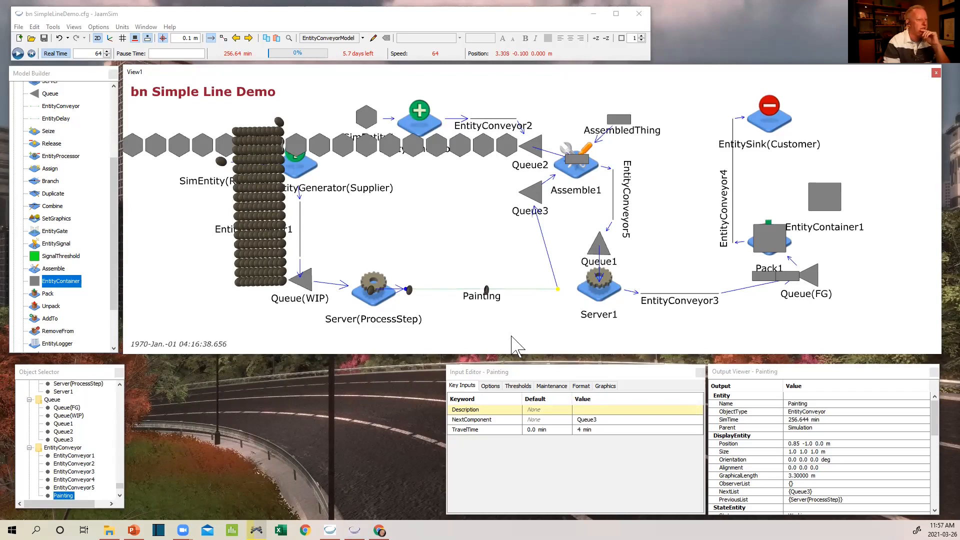
click(550, 374)
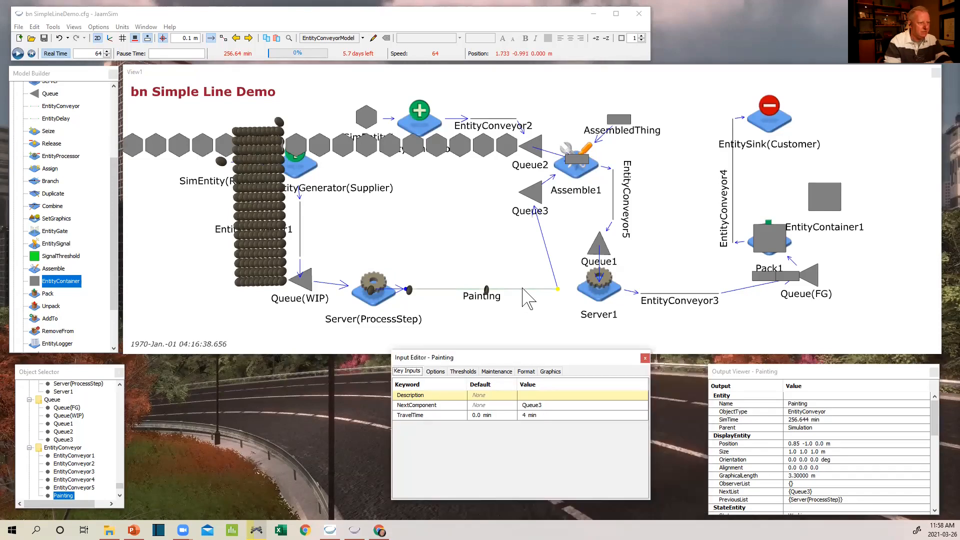
click(528, 299)
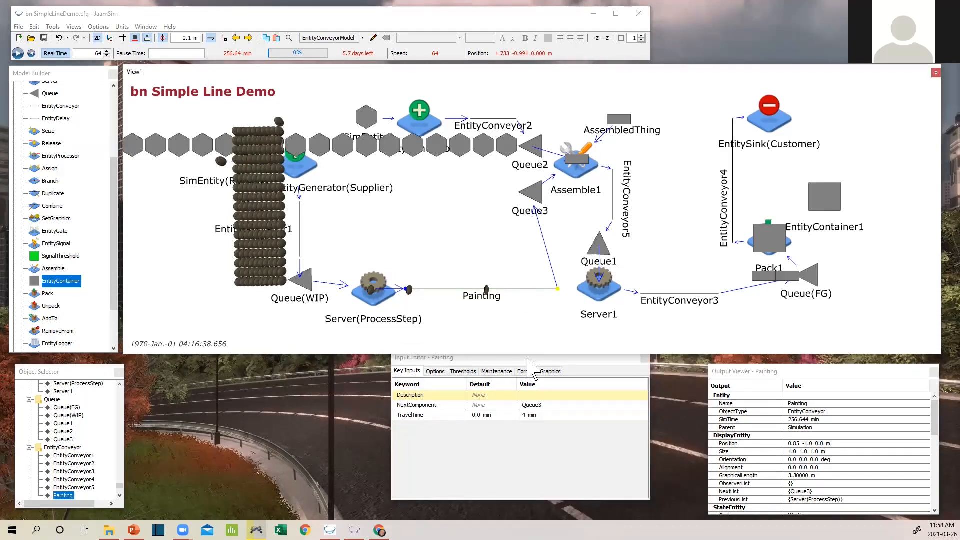
drag(528, 359, 513, 373)
Redirect the Painting conveyor's NextComponent to Queue1 and set it back to Queue3.
click(508, 419)
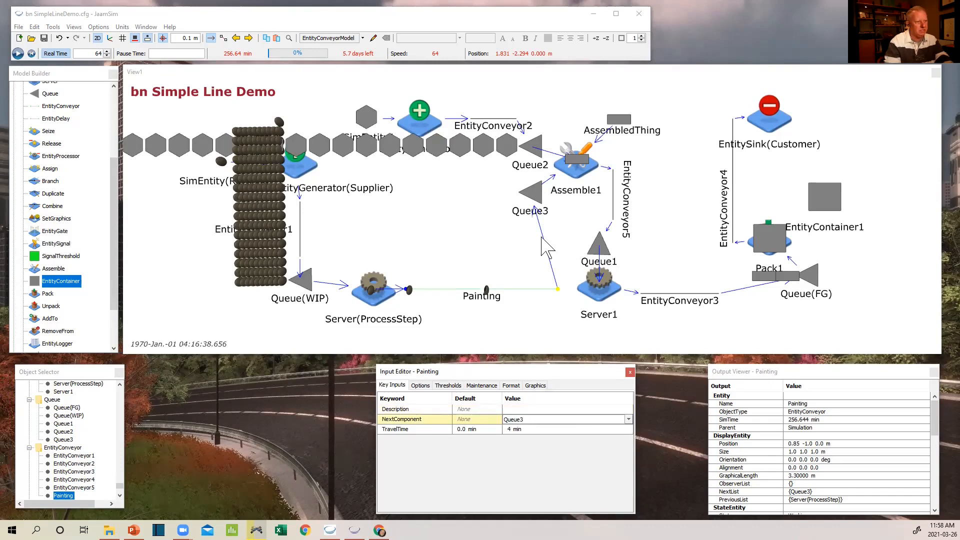
click(629, 419)
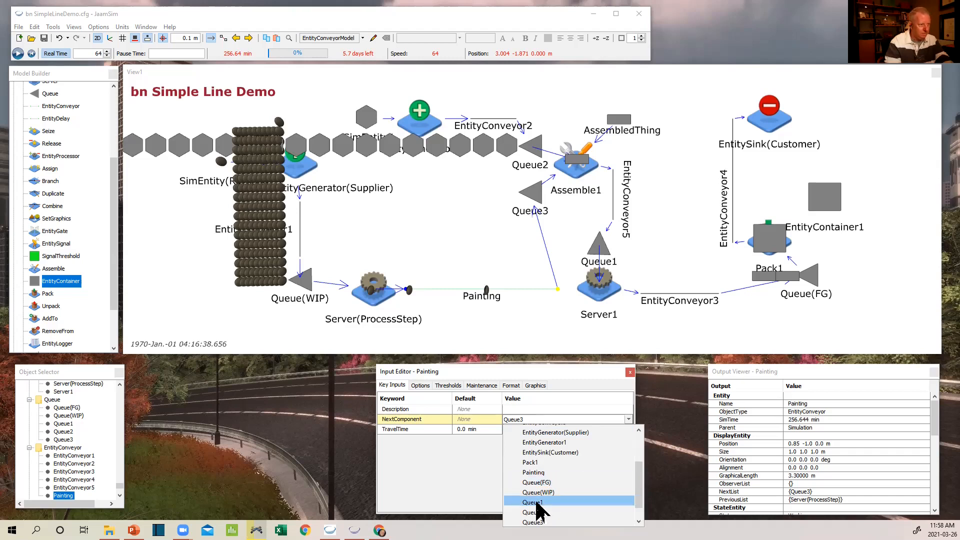
click(535, 431)
click(628, 419)
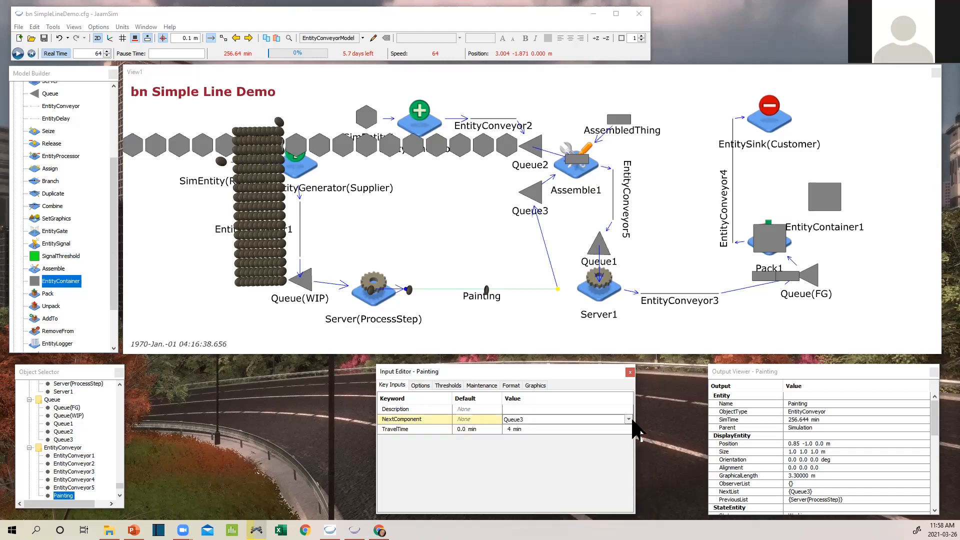
click(629, 420)
click(539, 503)
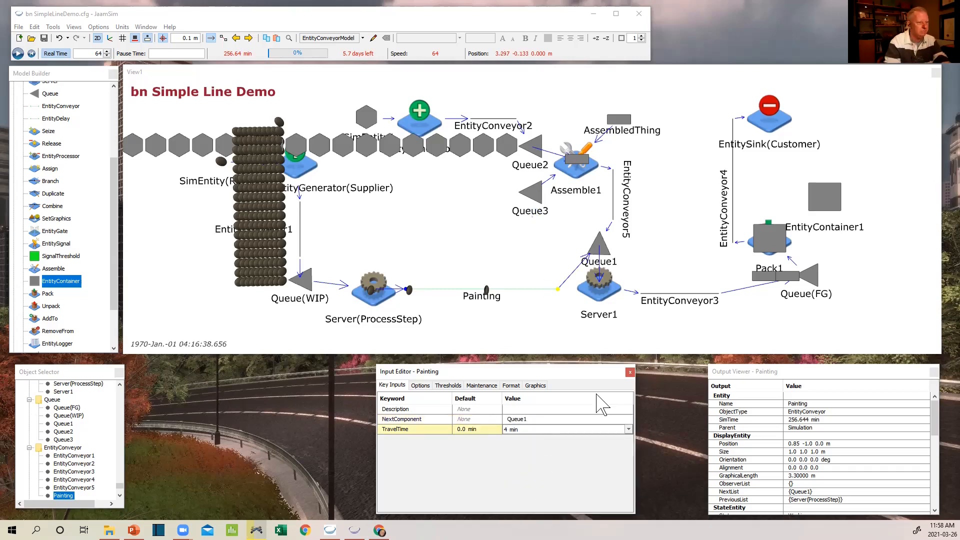
click(628, 419)
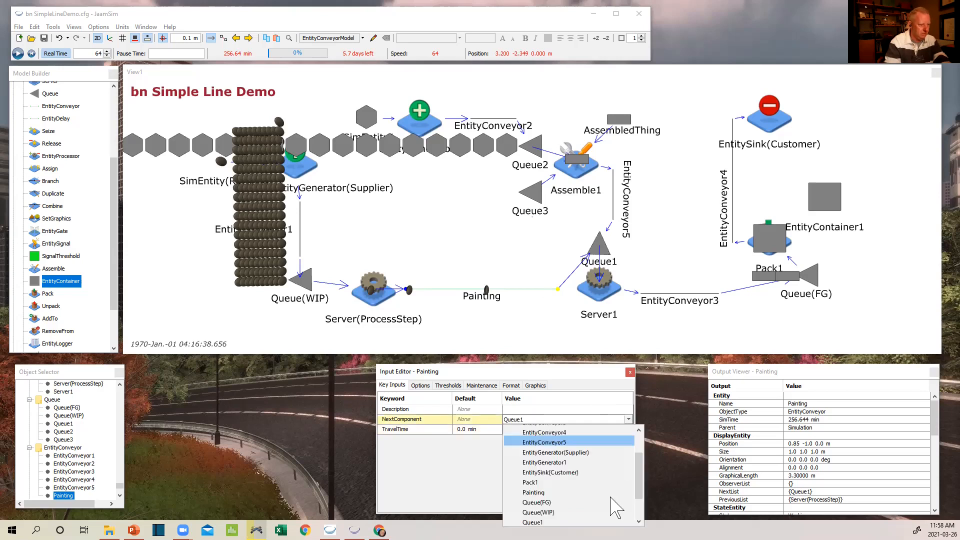
click(533, 502)
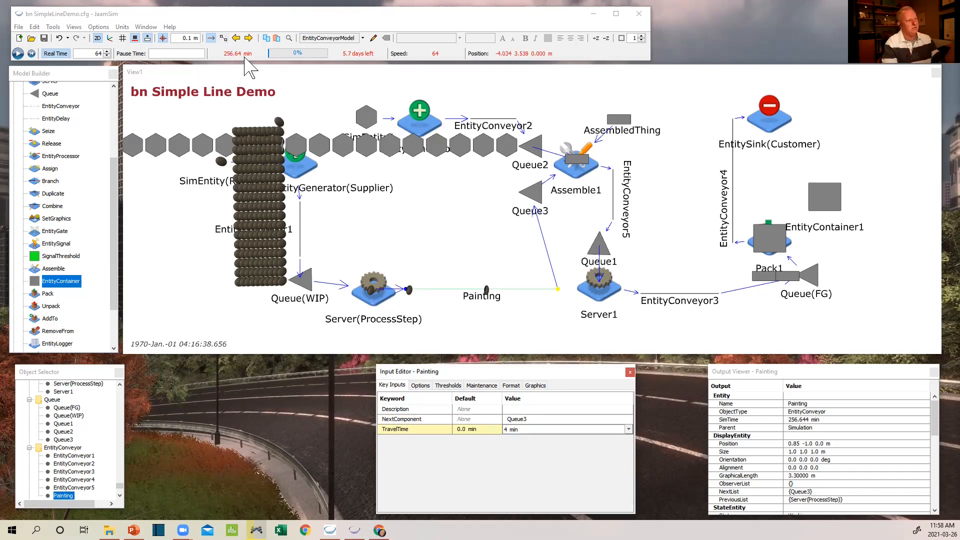
Resume the JaamSim simulation, pause it at about 260.6 min, and reset the run to time zero.
click(18, 54)
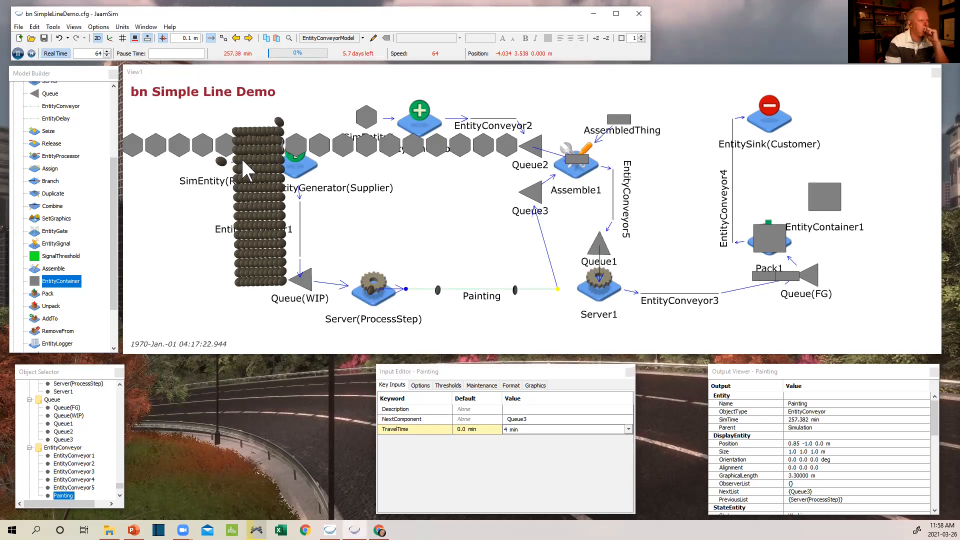
click(18, 53)
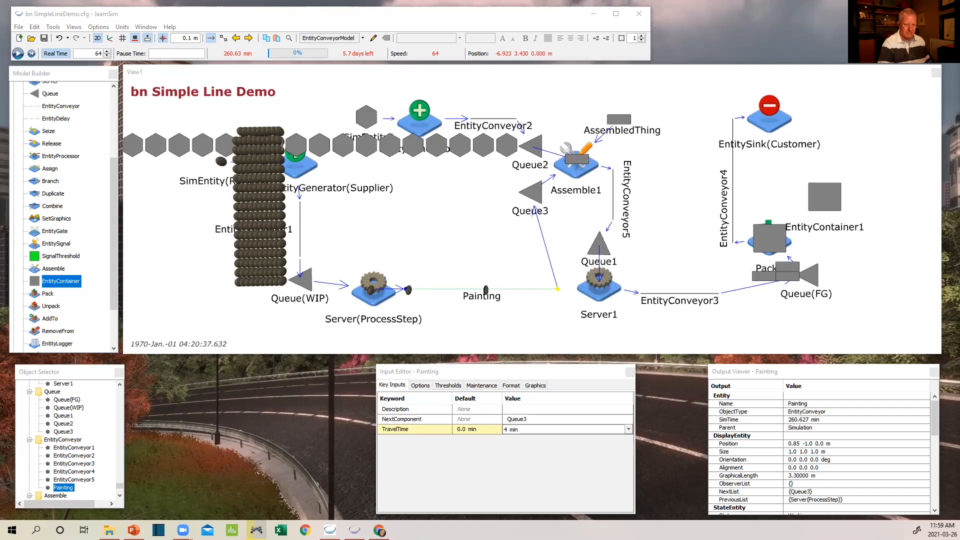
click(31, 54)
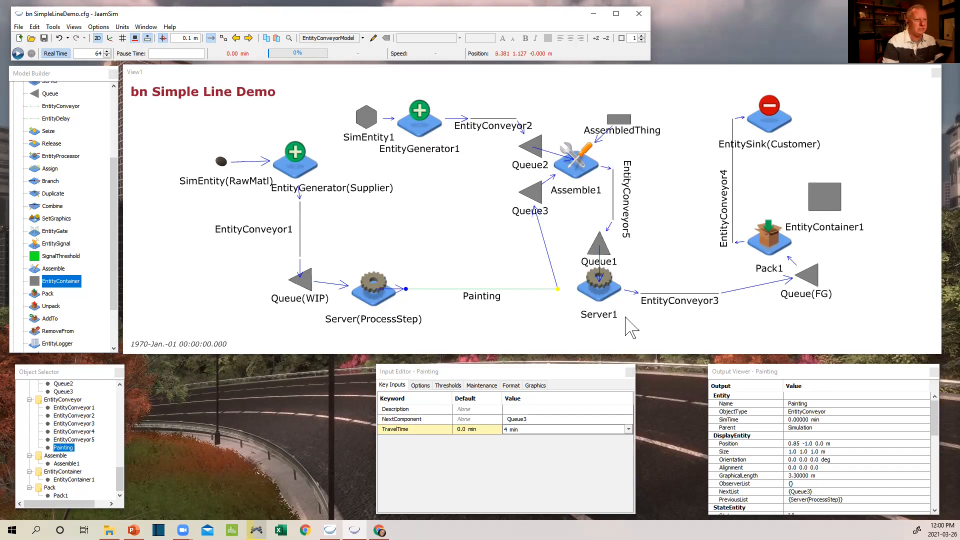
Look through the display models available for Server1 in its graphics inputs.
click(606, 302)
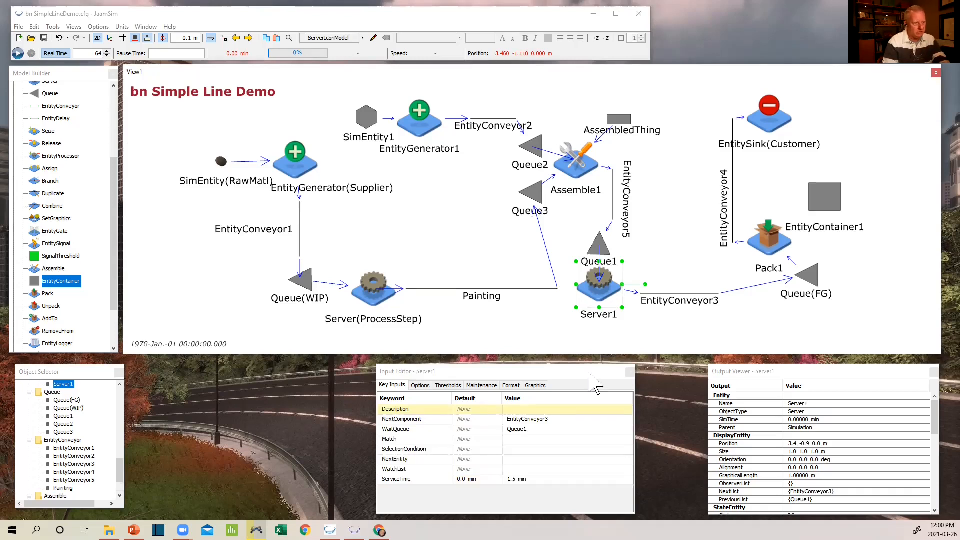
click(535, 387)
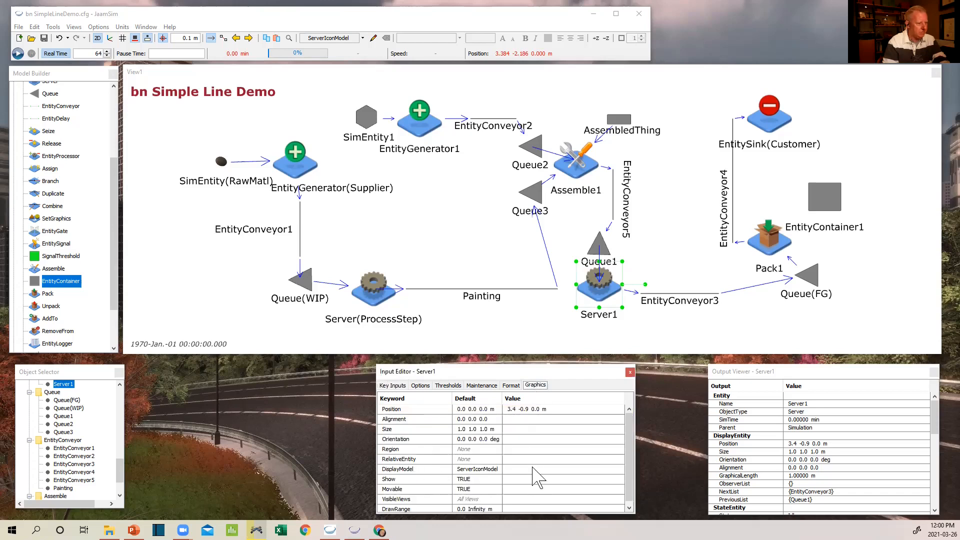
click(594, 470)
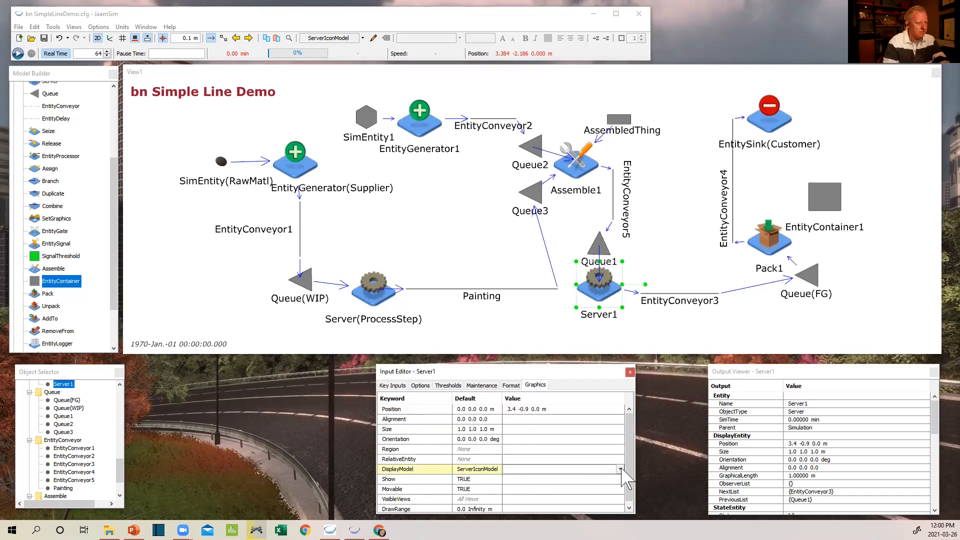
click(620, 469)
drag(608, 438, 611, 496)
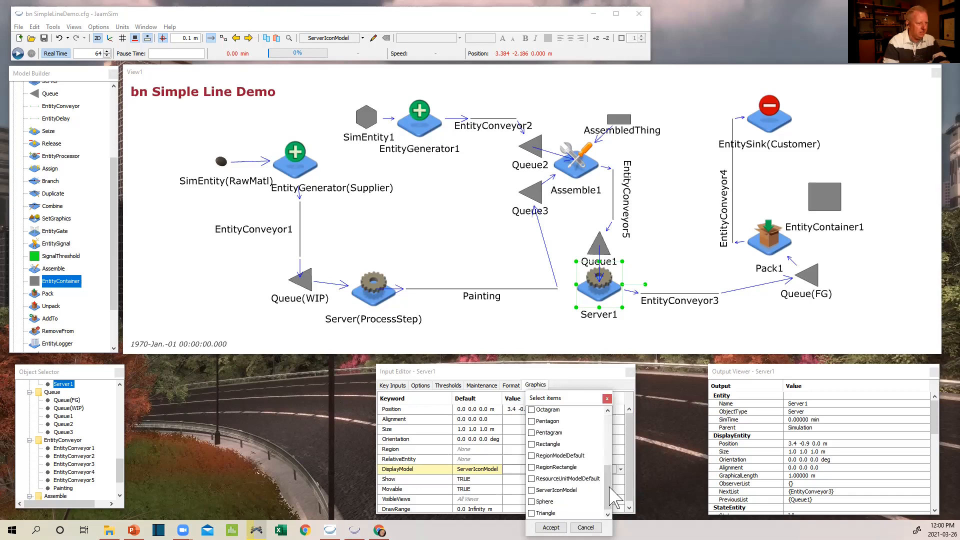
click(608, 421)
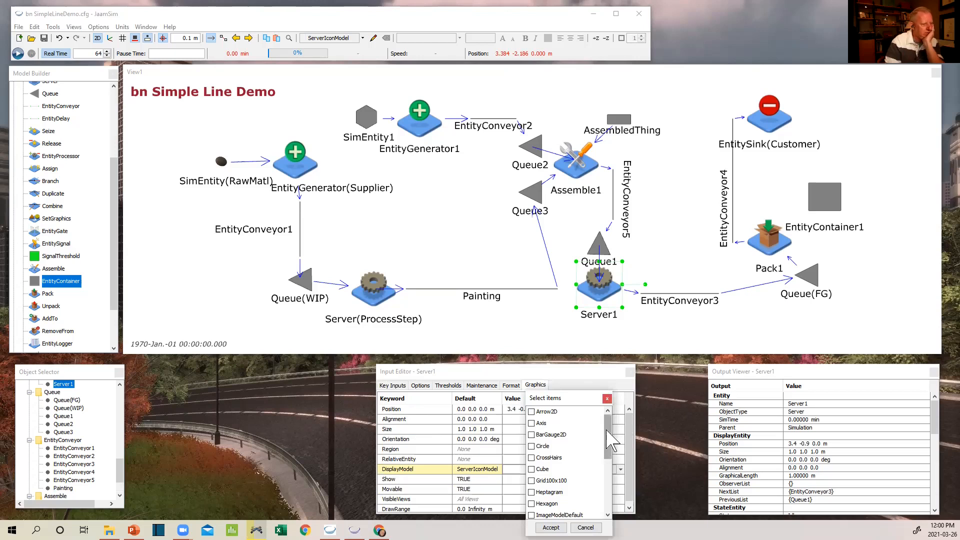
drag(606, 450, 608, 500)
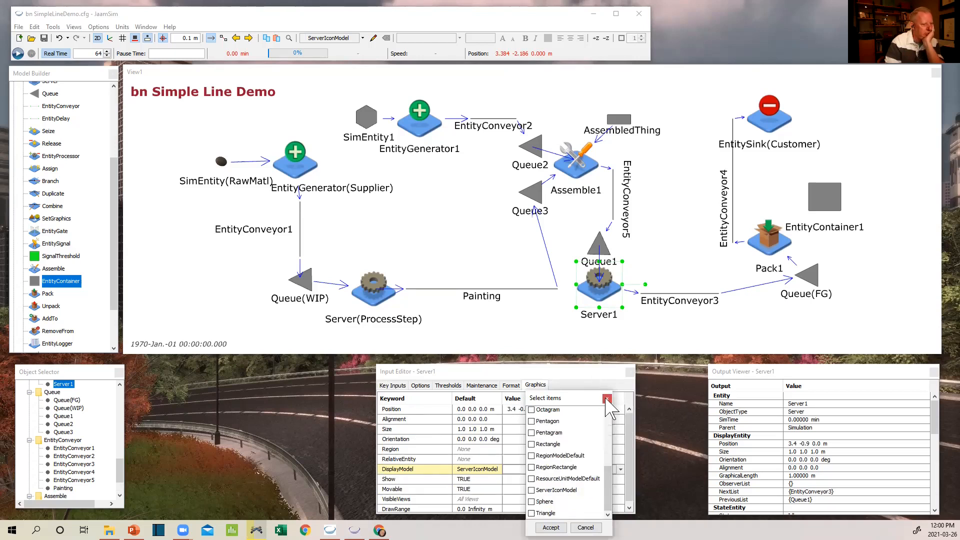
Start importing a replacement graphic for Server1 and filter the files to All Supported Image Files.
click(603, 293)
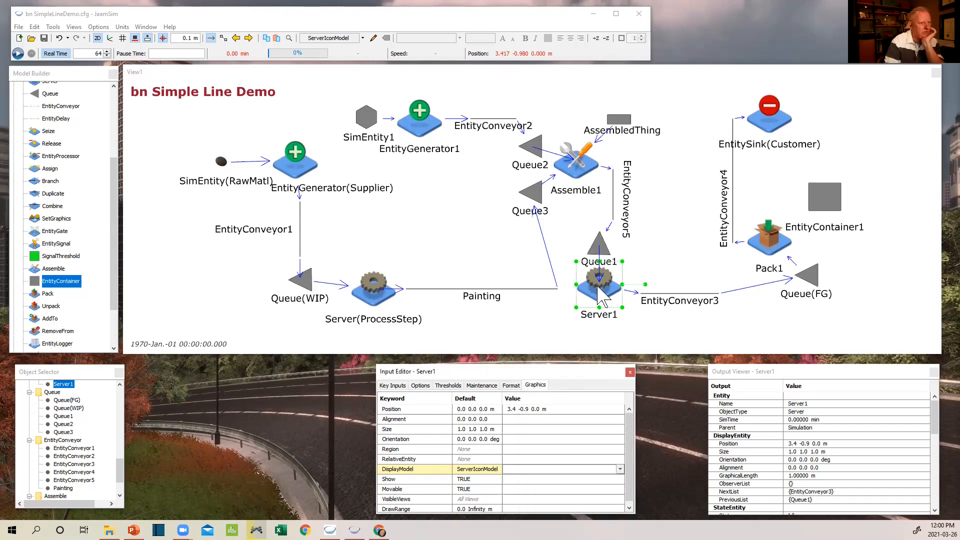
right_click(603, 295)
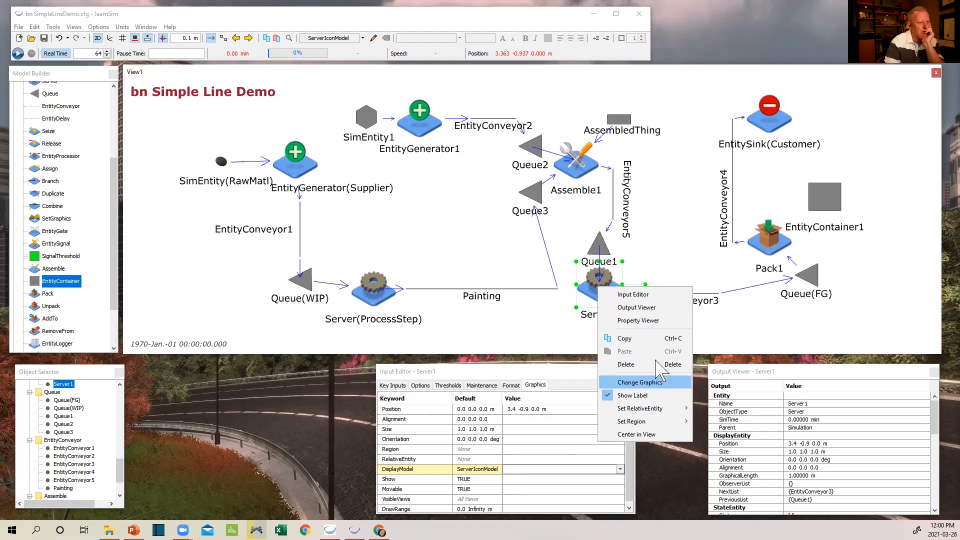
click(644, 382)
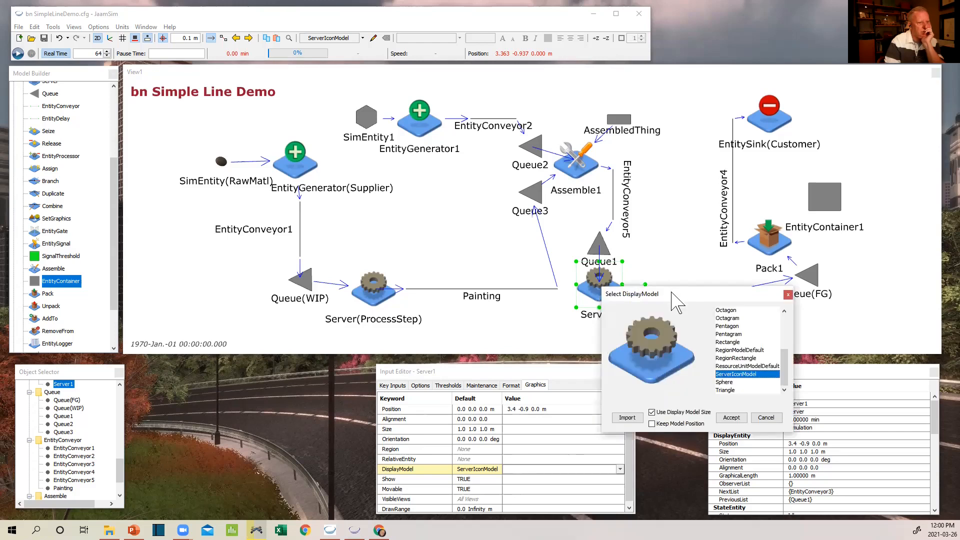
drag(675, 296, 721, 132)
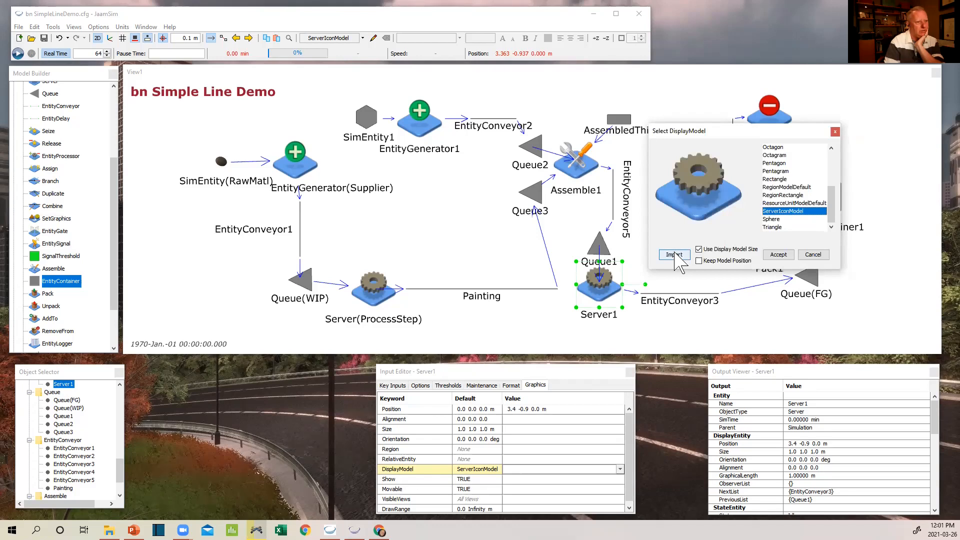
click(675, 254)
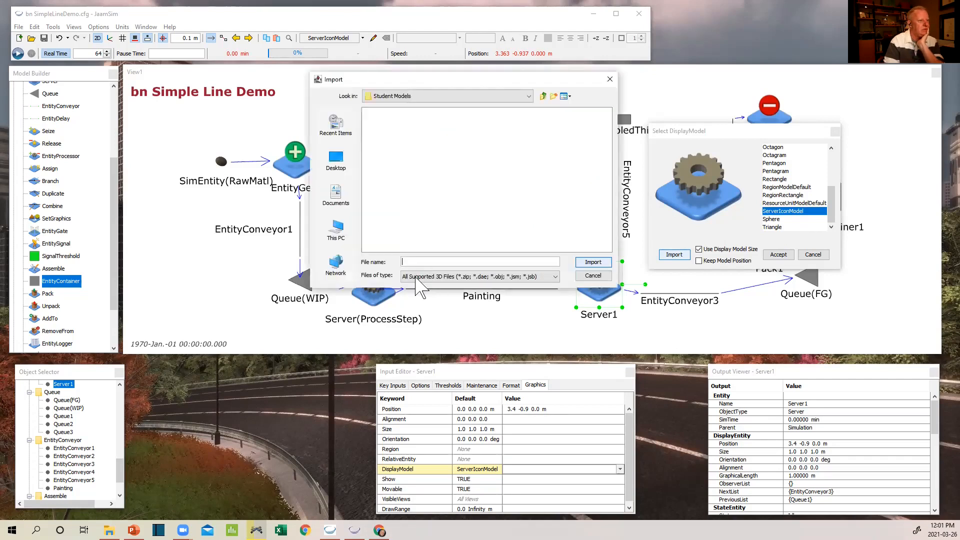
click(551, 277)
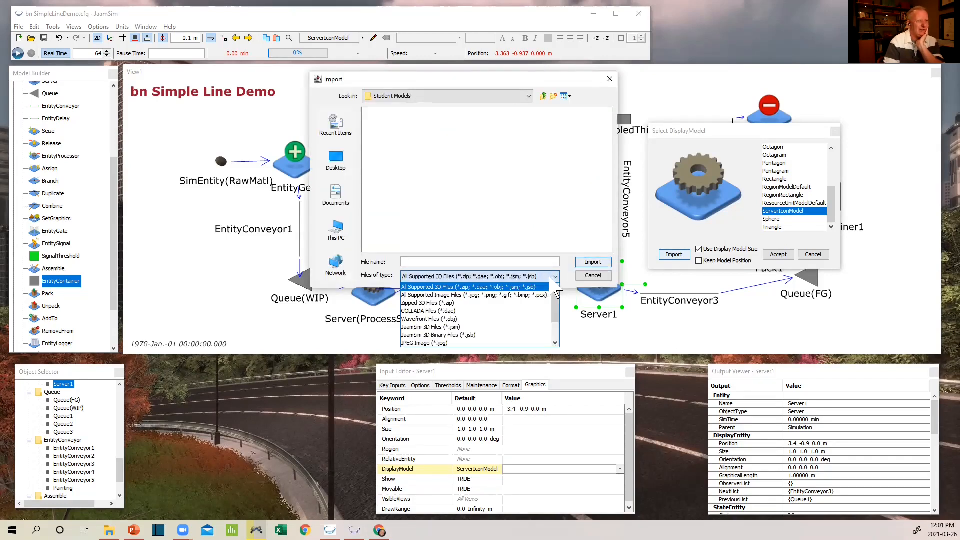
click(469, 296)
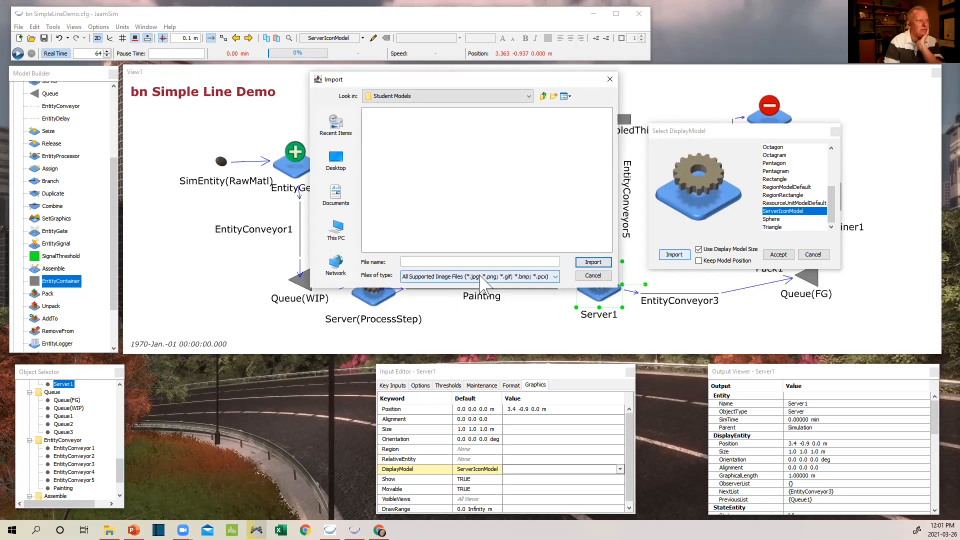
Import VSMProcess.png from the Jaamsim Models folder and apply it as Server1's display model.
click(543, 96)
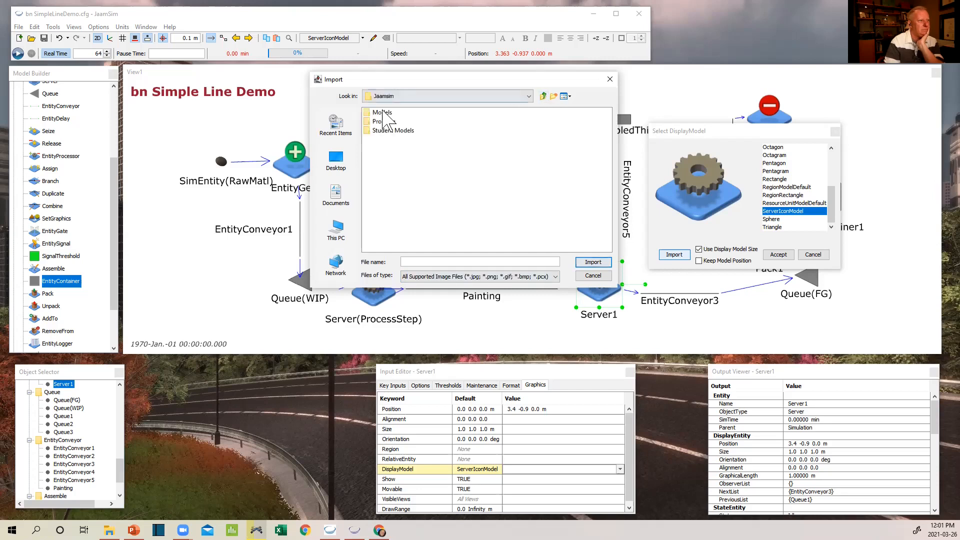
click(384, 115)
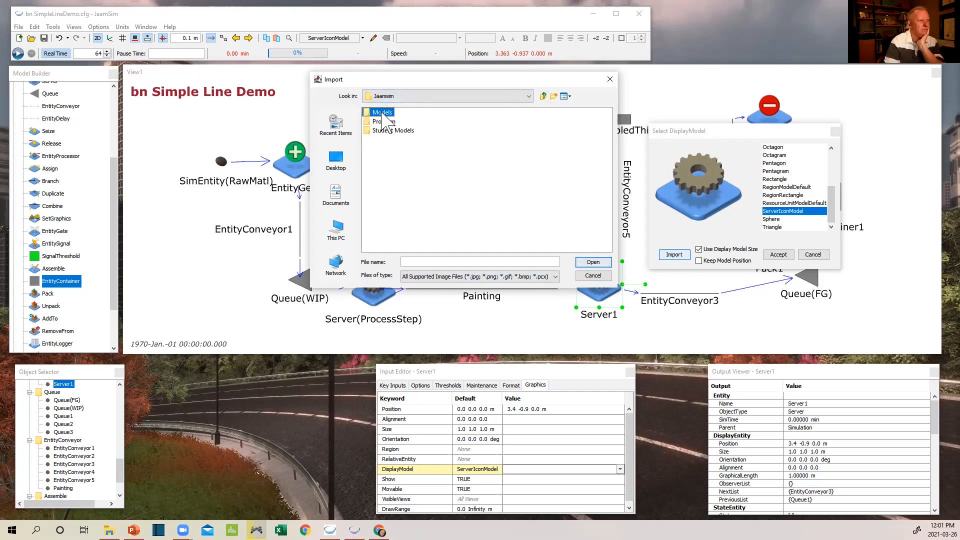
double_click(367, 112)
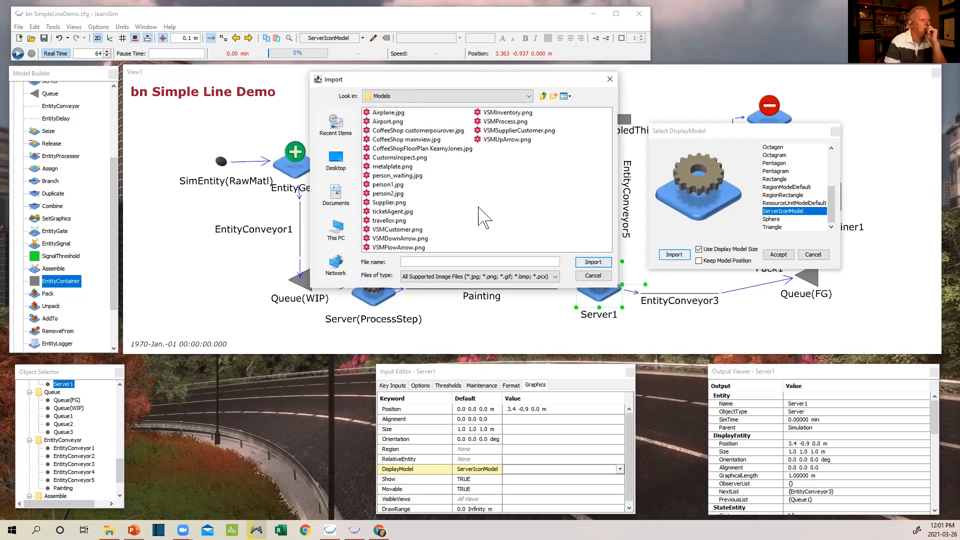
click(499, 122)
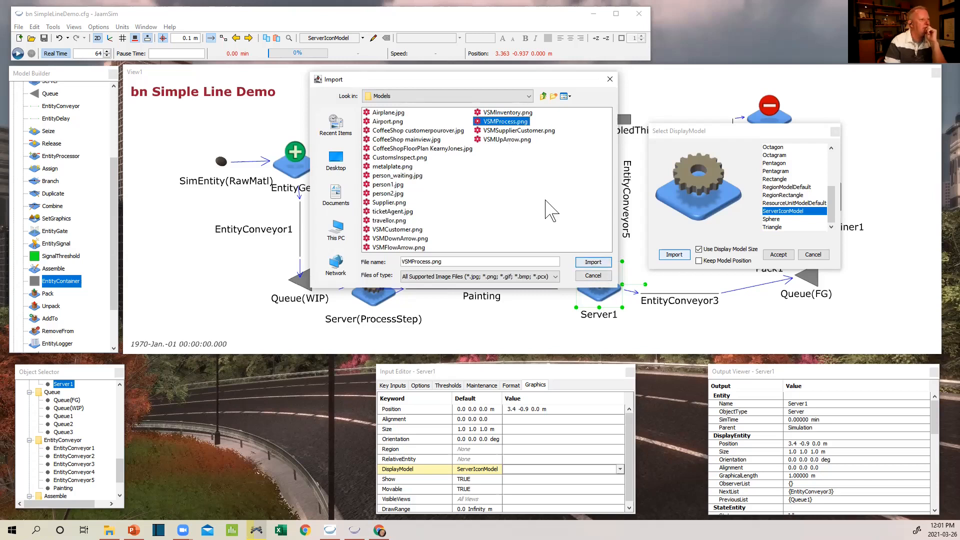
click(594, 262)
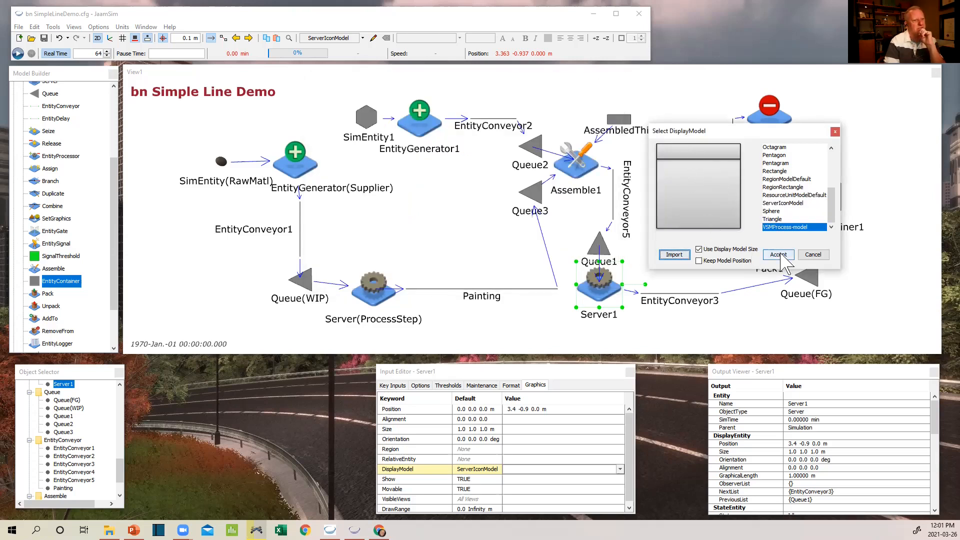
click(779, 255)
key(Escape)
Move Server1 down below Queue1 to position 3.4 -1.2 0.0 m and deselect it.
click(608, 295)
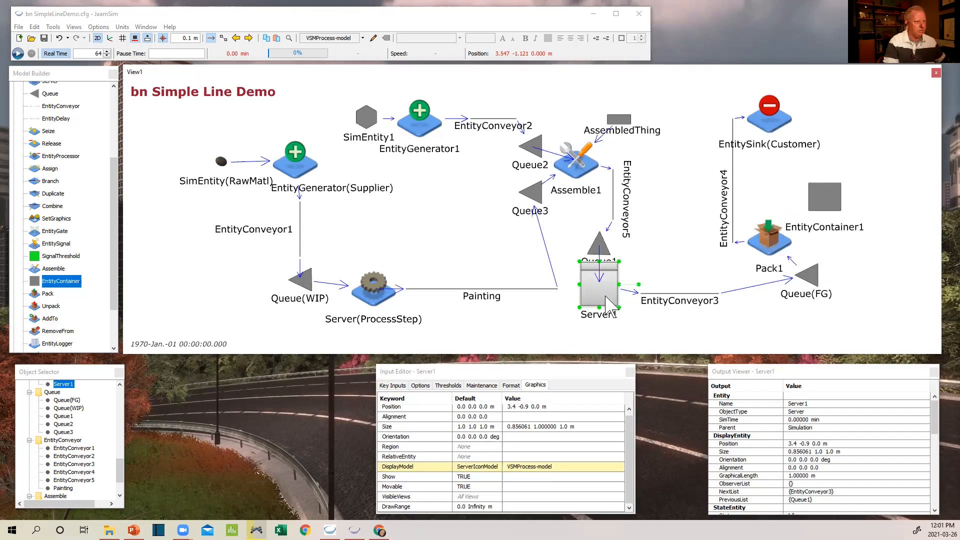
drag(607, 294, 608, 308)
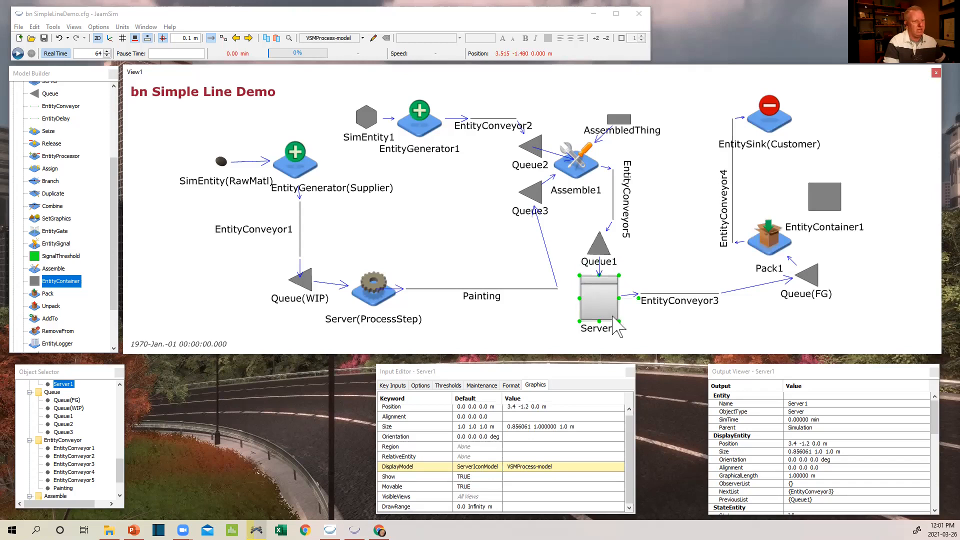
click(699, 343)
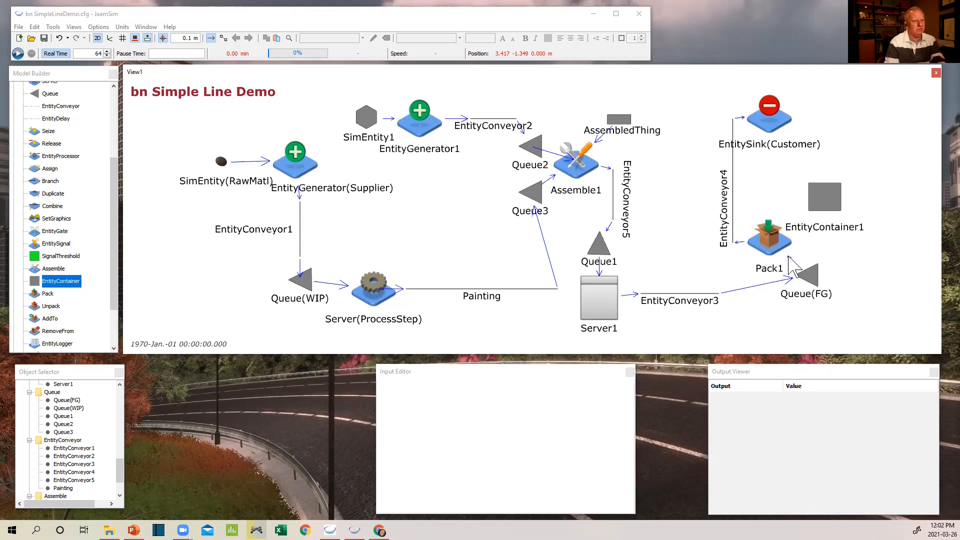
Try to import Airplane.jpg from the Models folder's supported image files as a new graphic for Queue(WIP).
click(305, 283)
right_click(304, 284)
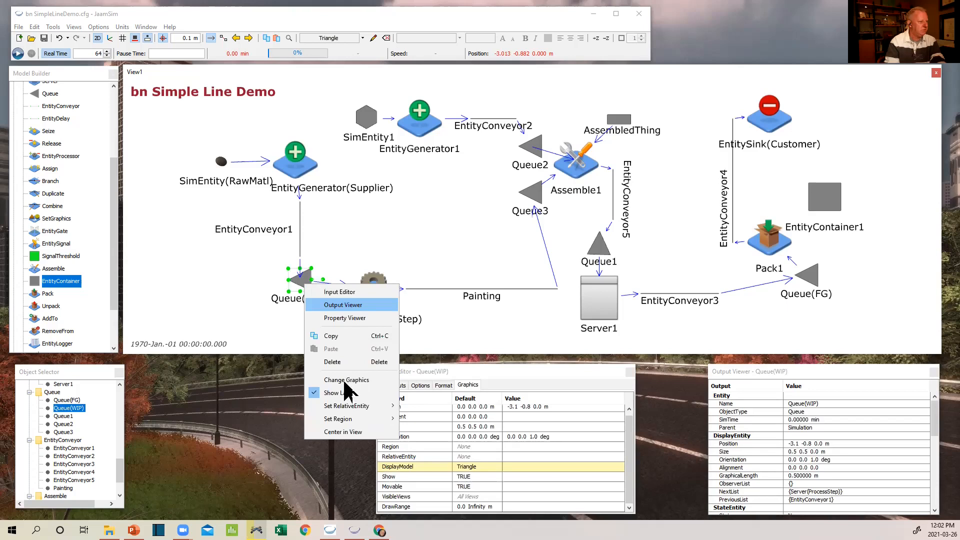
click(303, 285)
right_click(304, 284)
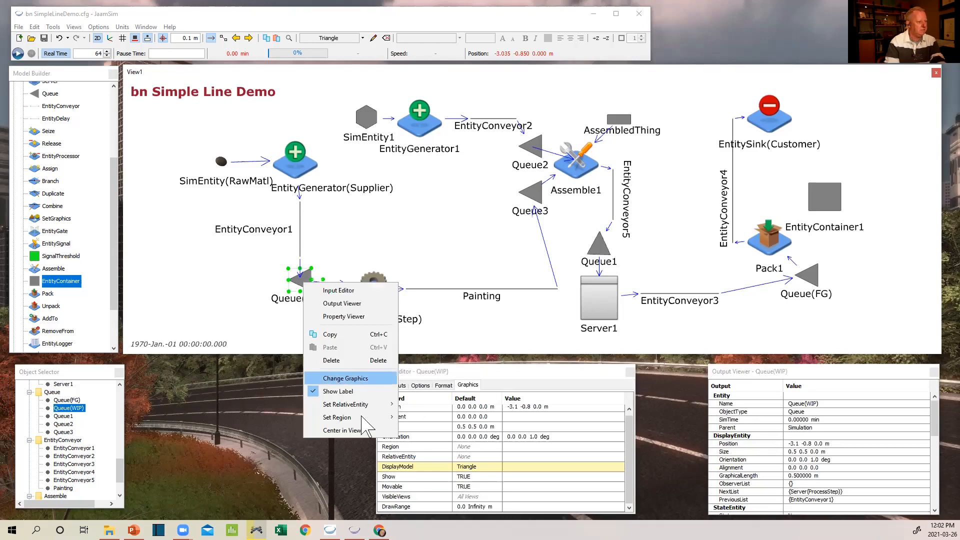
click(332, 379)
click(332, 414)
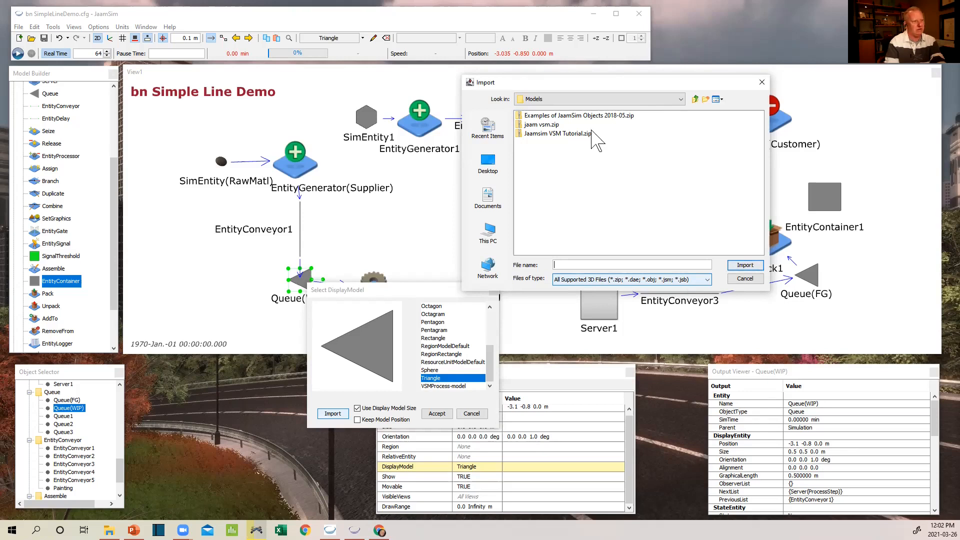
click(671, 280)
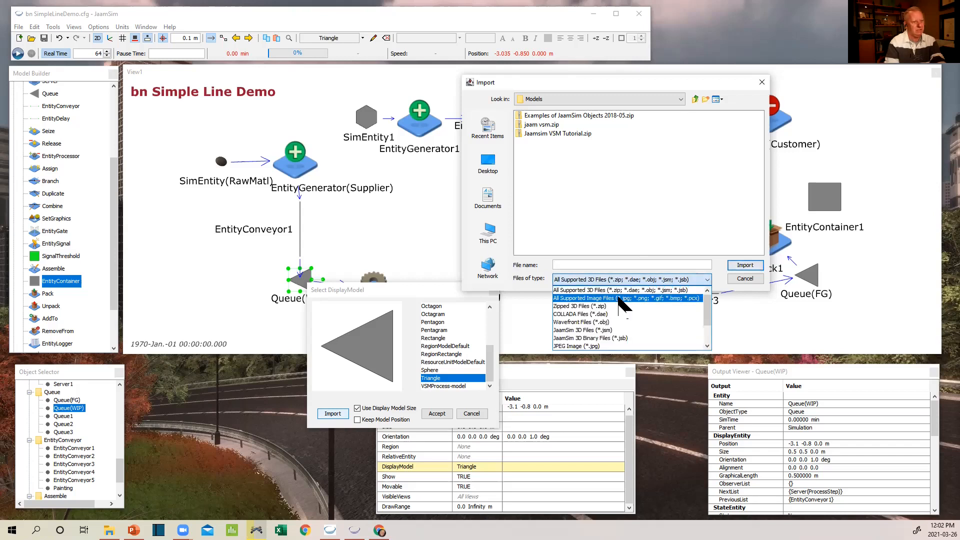
click(621, 298)
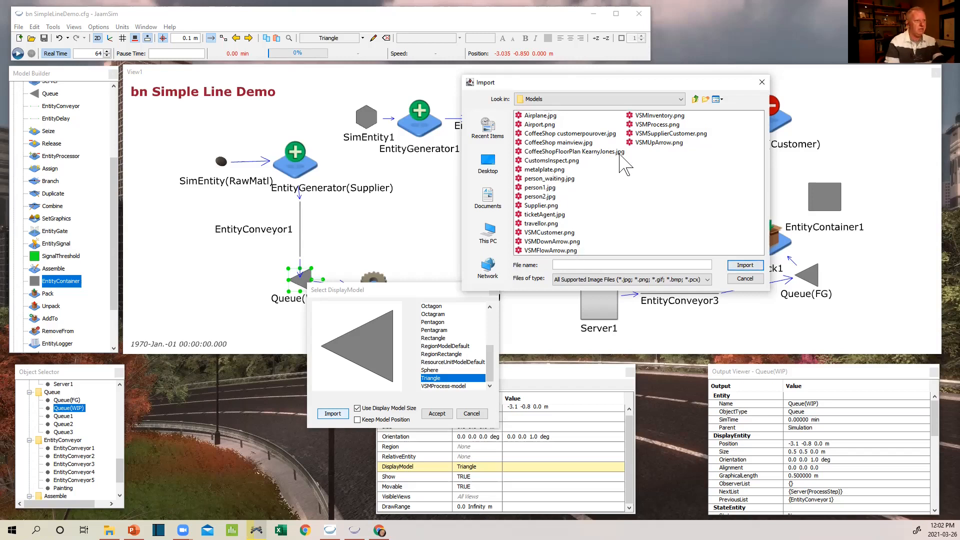
click(543, 116)
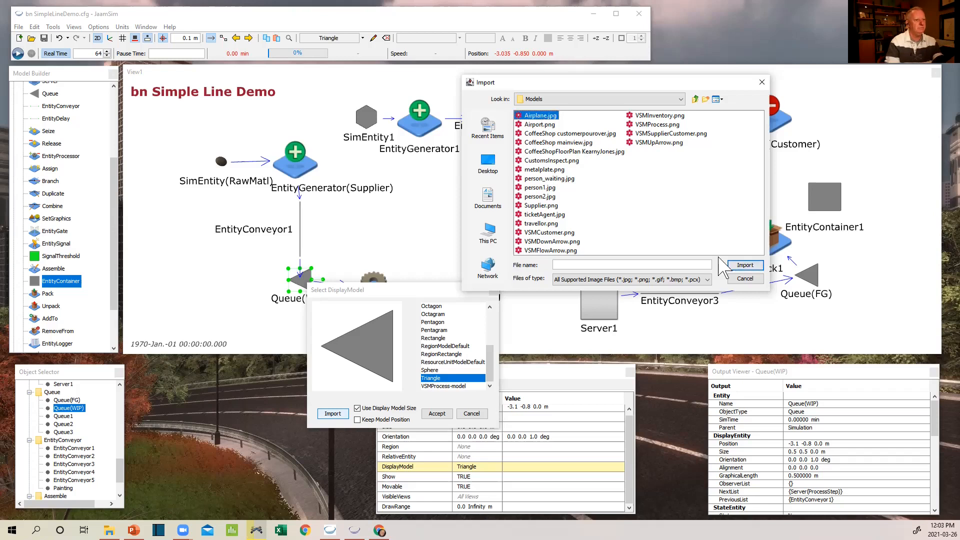
click(747, 266)
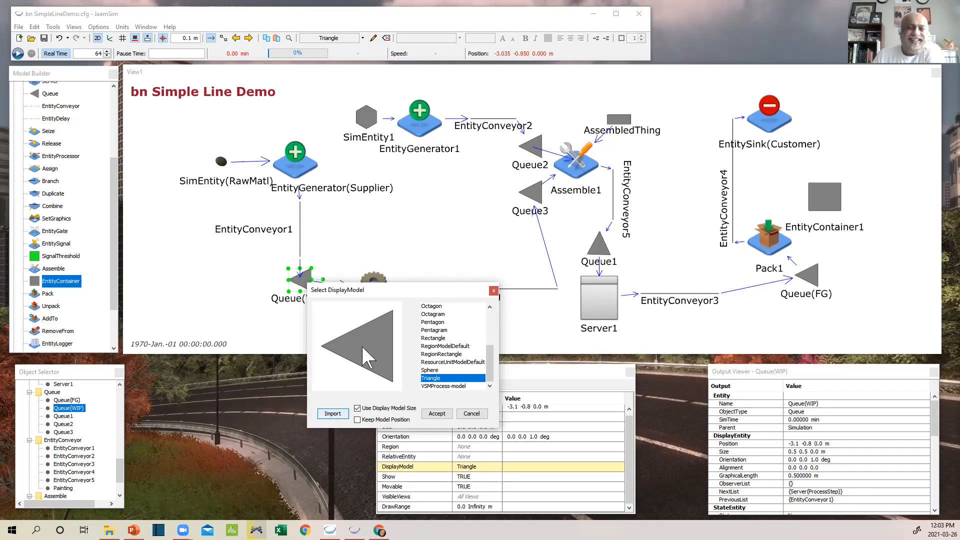
Retry importing Airplane.jpg as Queue(WIP)'s display model, with the file type set to All Supported Image Files.
drag(381, 296, 449, 217)
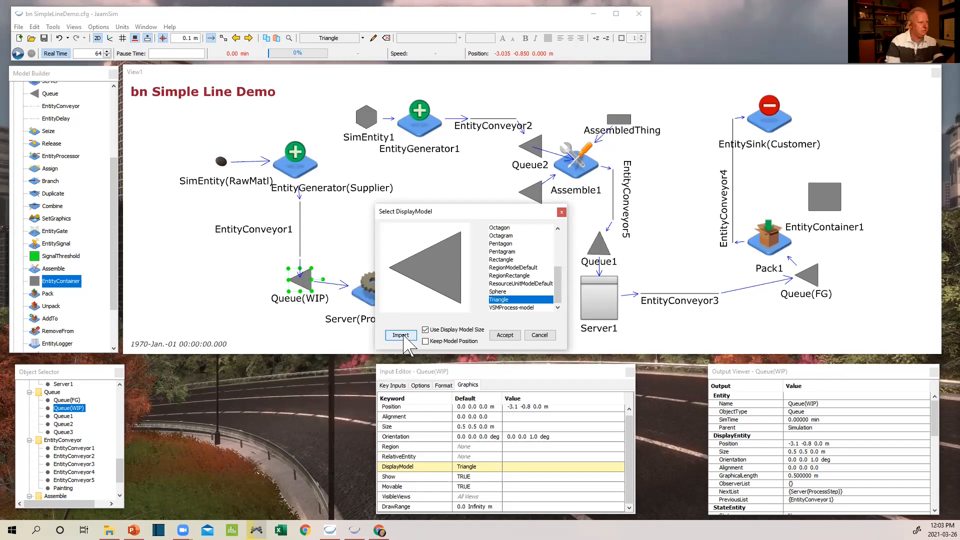
click(403, 336)
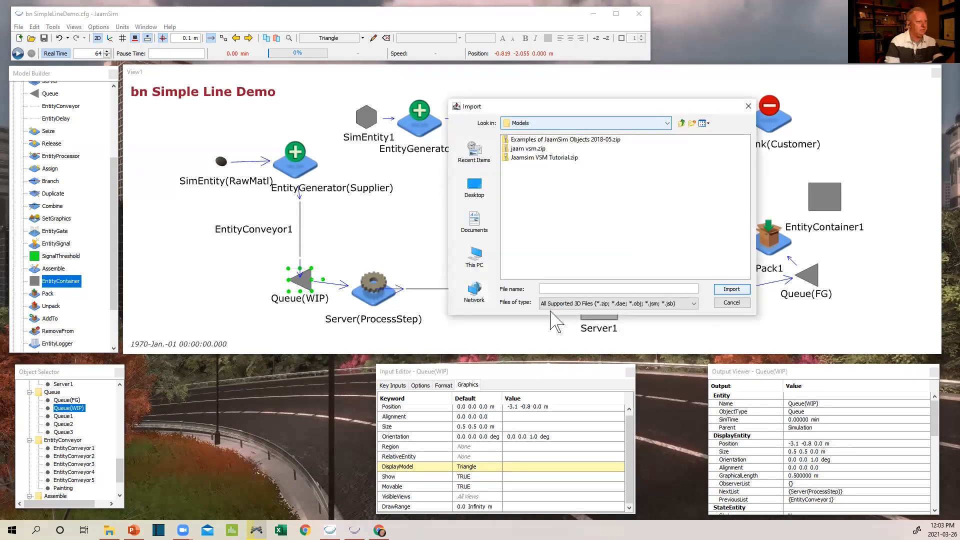
click(556, 303)
click(551, 323)
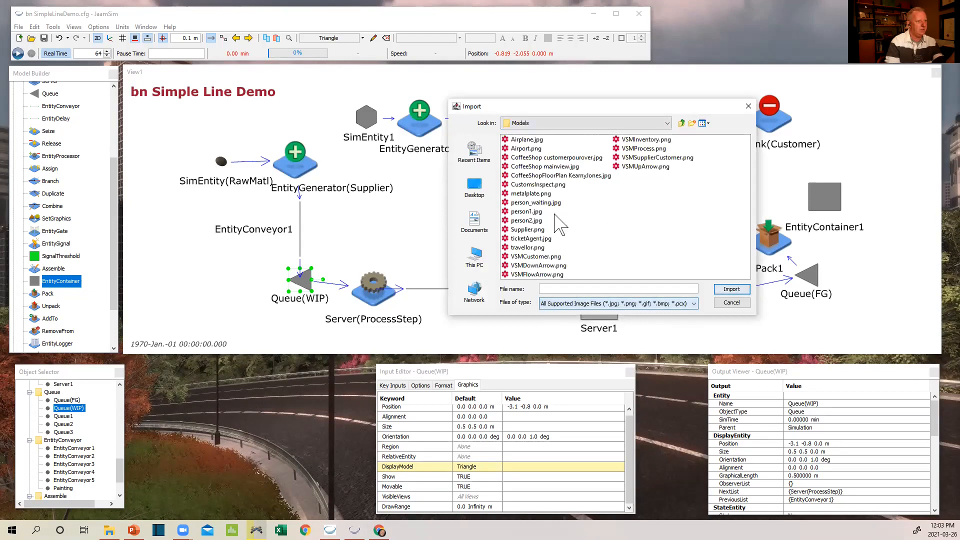
click(525, 140)
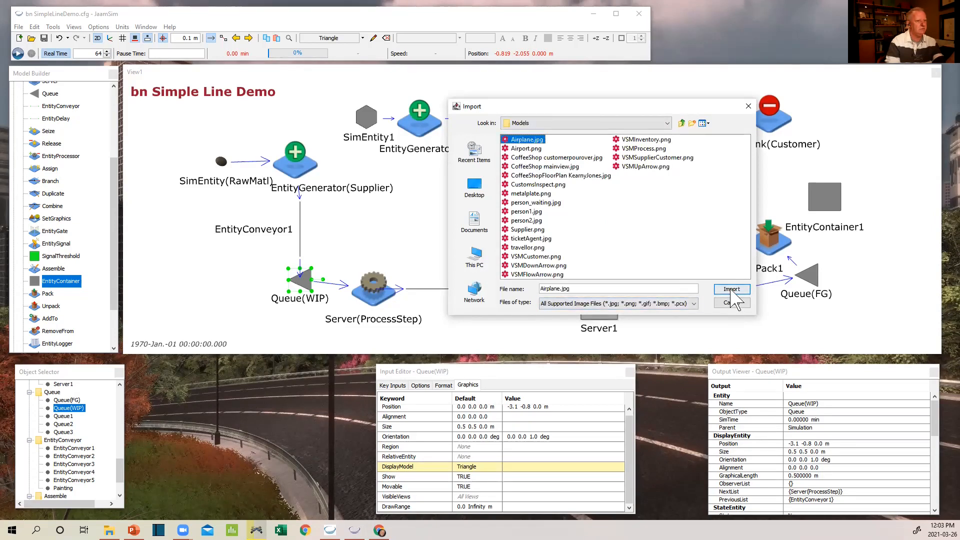
click(731, 290)
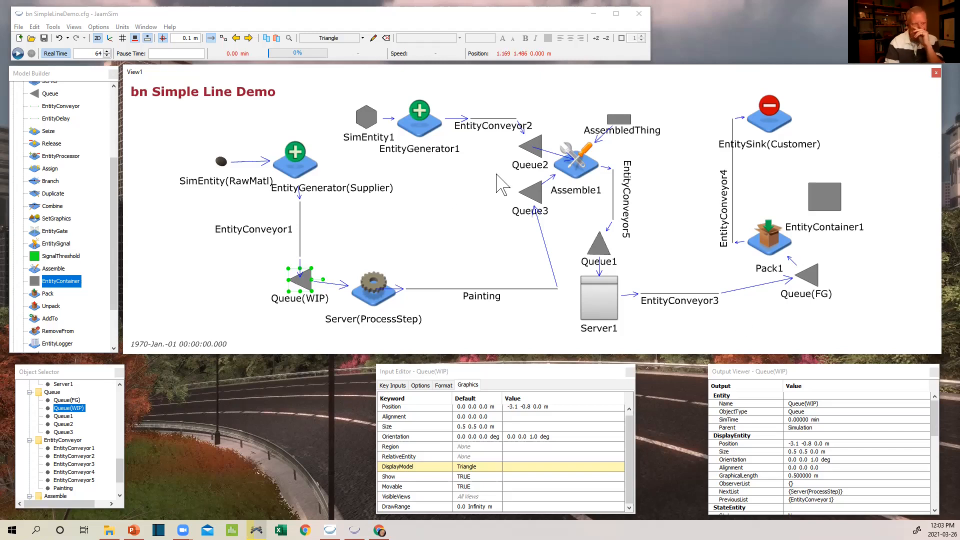
click(600, 302)
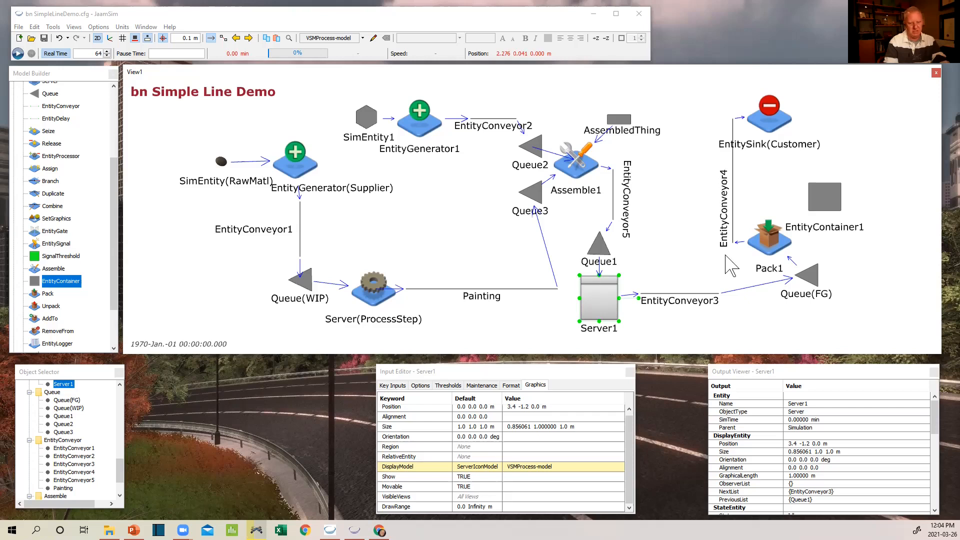
click(919, 125)
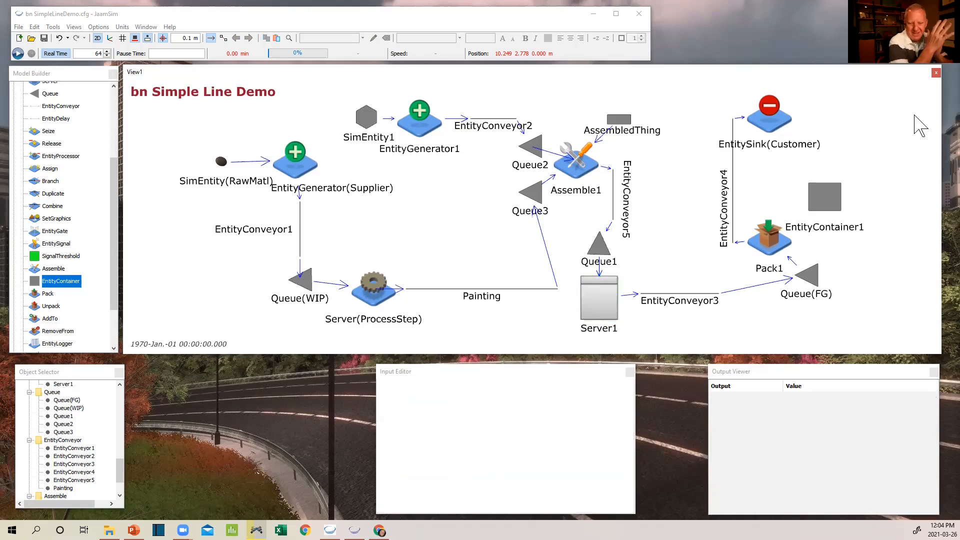